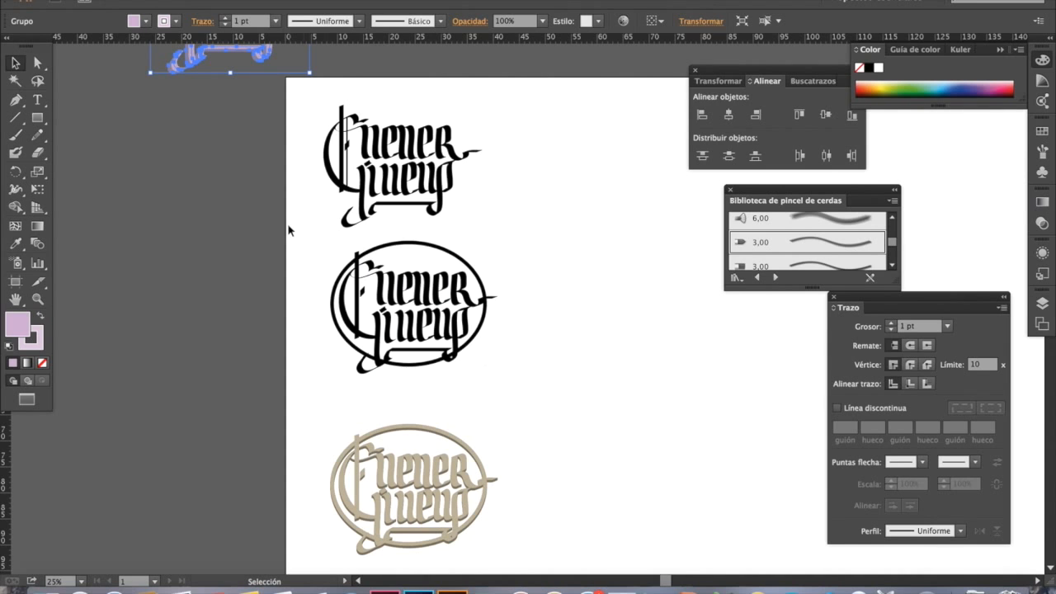
- Clear the artboard by moving the Align panel group onto the empty canvas beside it and the bristle brush library and Stroke panels toward the Color panel
{"action": "left_click_drag", "start_coordinate": [427, 305], "coordinate": [498, 261]}
{"action": "left_click_drag", "start_coordinate": [707, 82], "coordinate": [134, 130]}
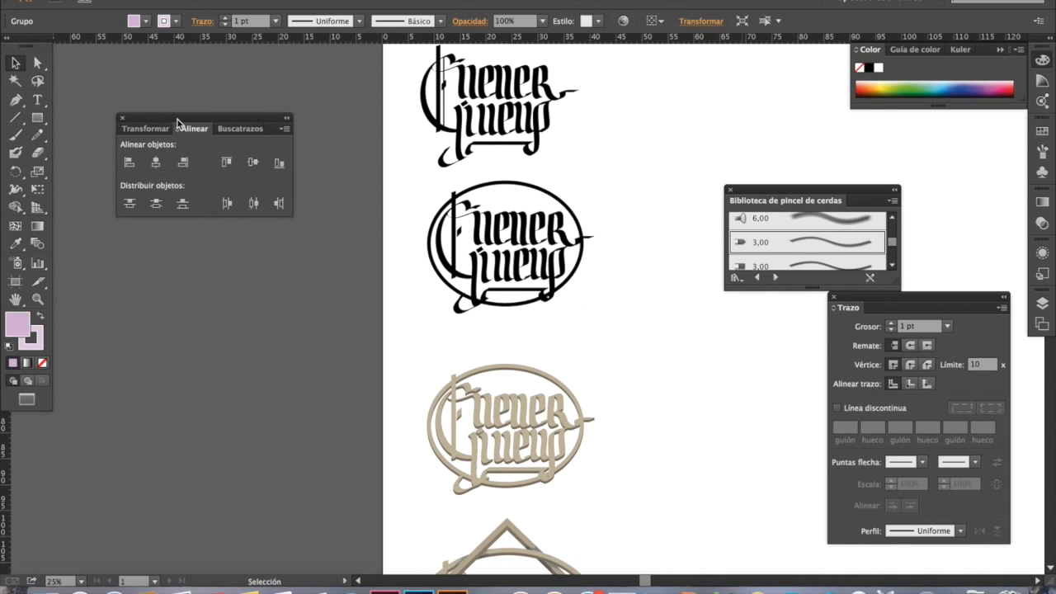
{"action": "left_click_drag", "start_coordinate": [816, 192], "coordinate": [939, 146]}
{"action": "left_click_drag", "start_coordinate": [905, 294], "coordinate": [927, 259]}
- Examine the extruded beige versions of the lettering, looking closely at the shading where the diamond frame crosses the oval
{"action": "left_click_drag", "start_coordinate": [633, 186], "coordinate": [636, 236]}
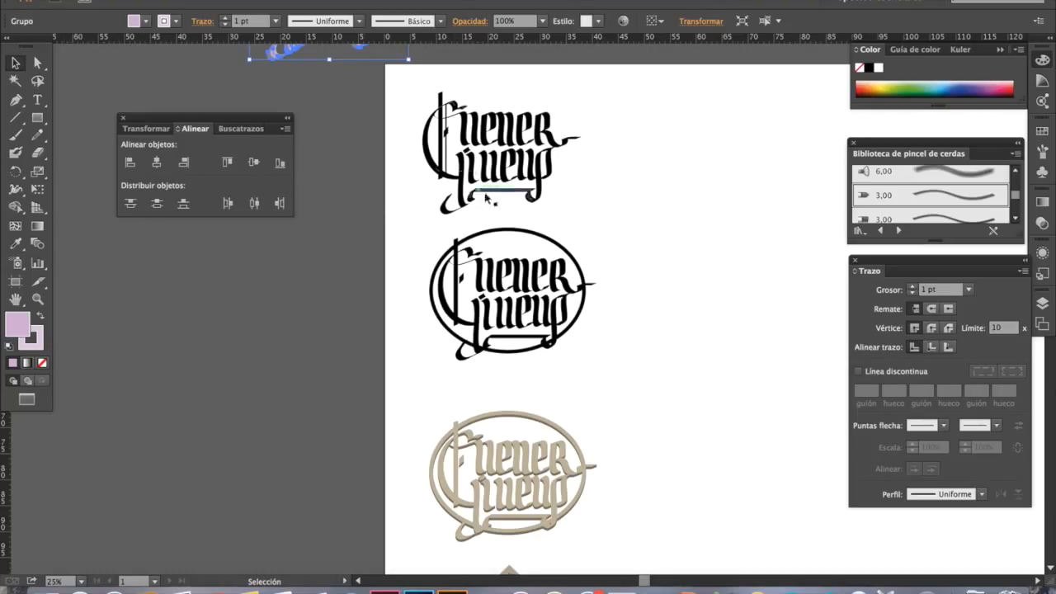
{"action": "left_click_drag", "start_coordinate": [522, 228], "coordinate": [564, 216]}
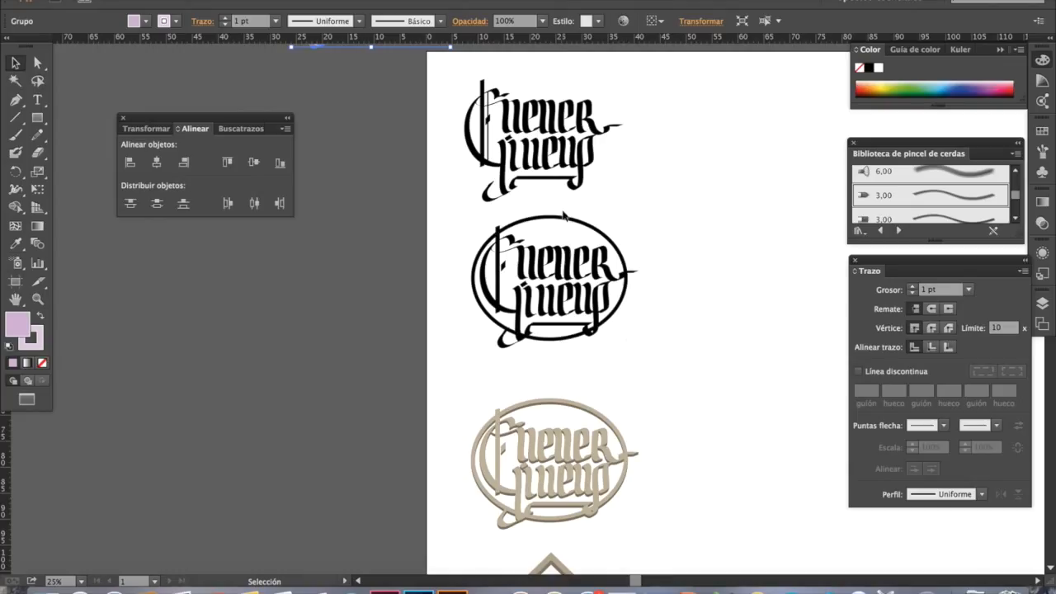
{"action": "scroll", "coordinate": [618, 414], "scroll_direction": "down", "scroll_amount": 10}
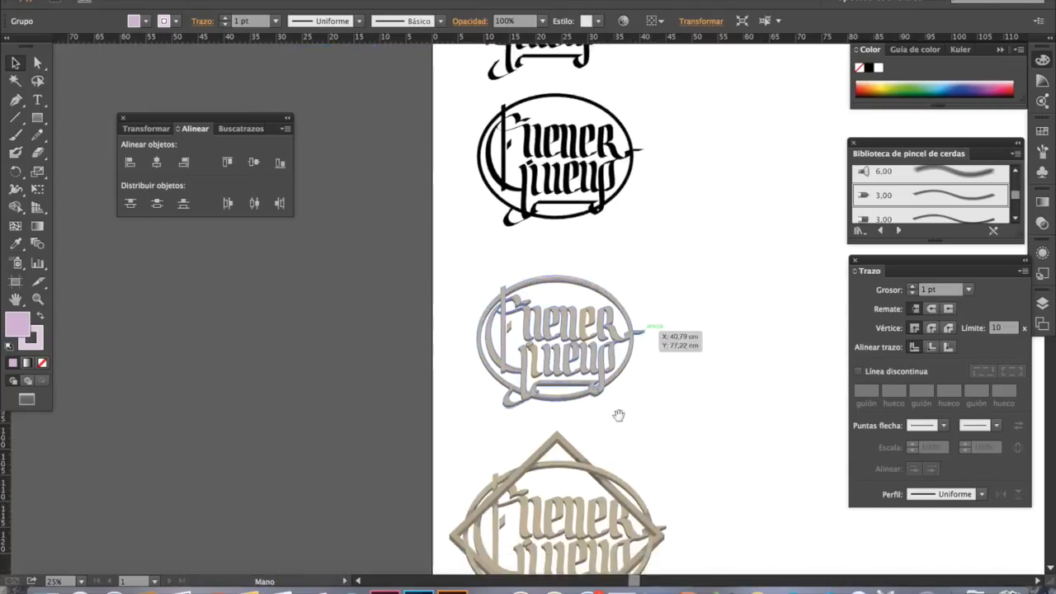
{"action": "left_click_drag", "start_coordinate": [394, 304], "coordinate": [709, 513]}
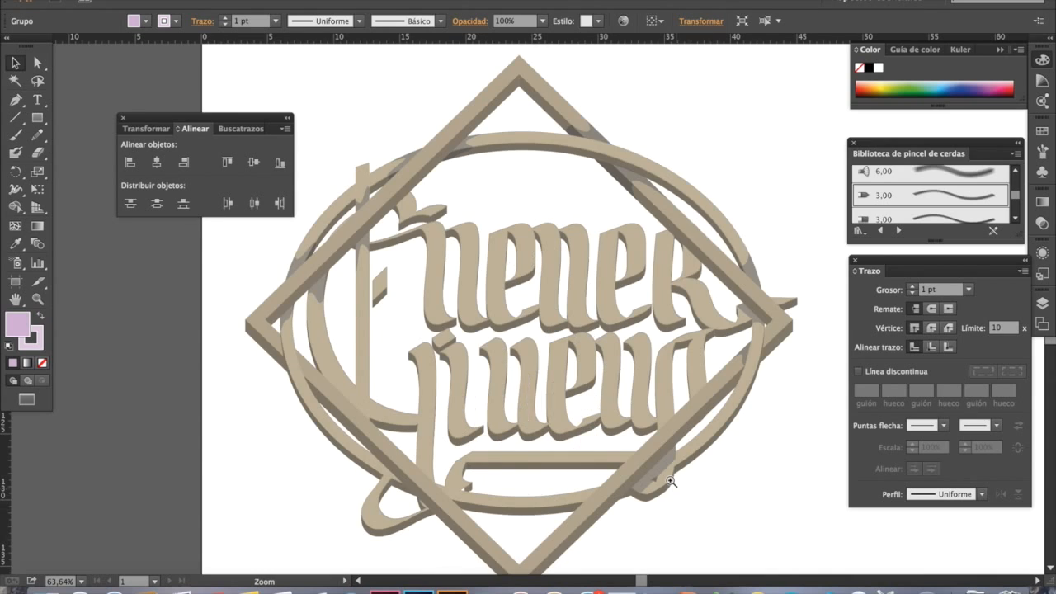
{"action": "key", "text": "space"}
{"action": "key", "text": "space"}
{"action": "left_click_drag", "start_coordinate": [614, 439], "coordinate": [559, 396]}
{"action": "left_click_drag", "start_coordinate": [488, 211], "coordinate": [620, 302]}
{"action": "left_click_drag", "start_coordinate": [534, 312], "coordinate": [501, 208]}
{"action": "key", "text": "super+space"}
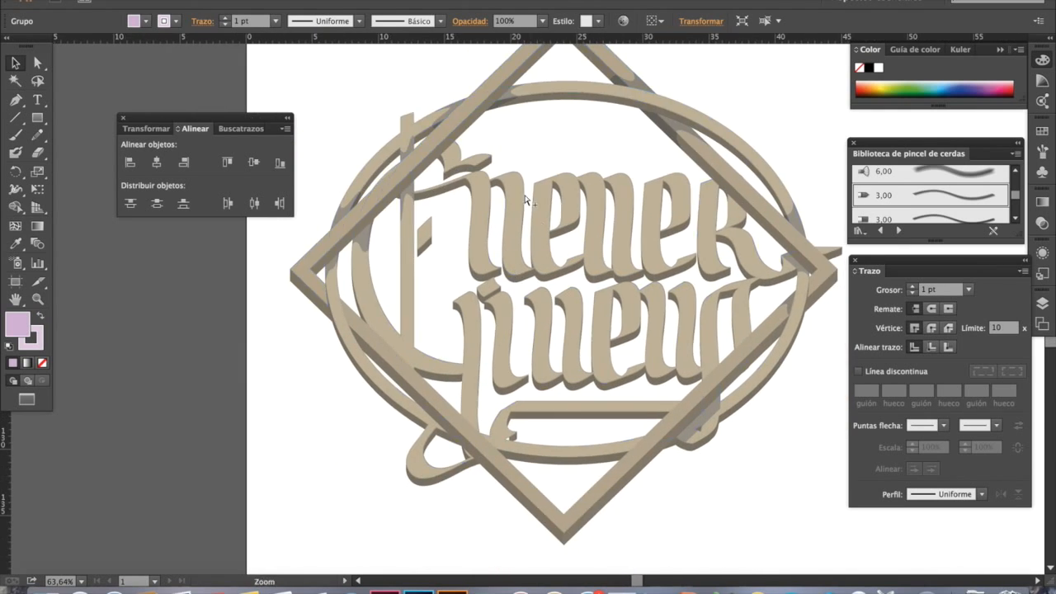
{"action": "left_click_drag", "start_coordinate": [469, 82], "coordinate": [569, 168]}
{"action": "left_click", "coordinate": [578, 280], "text": "alt"}
{"action": "left_click", "coordinate": [618, 366], "text": "alt"}
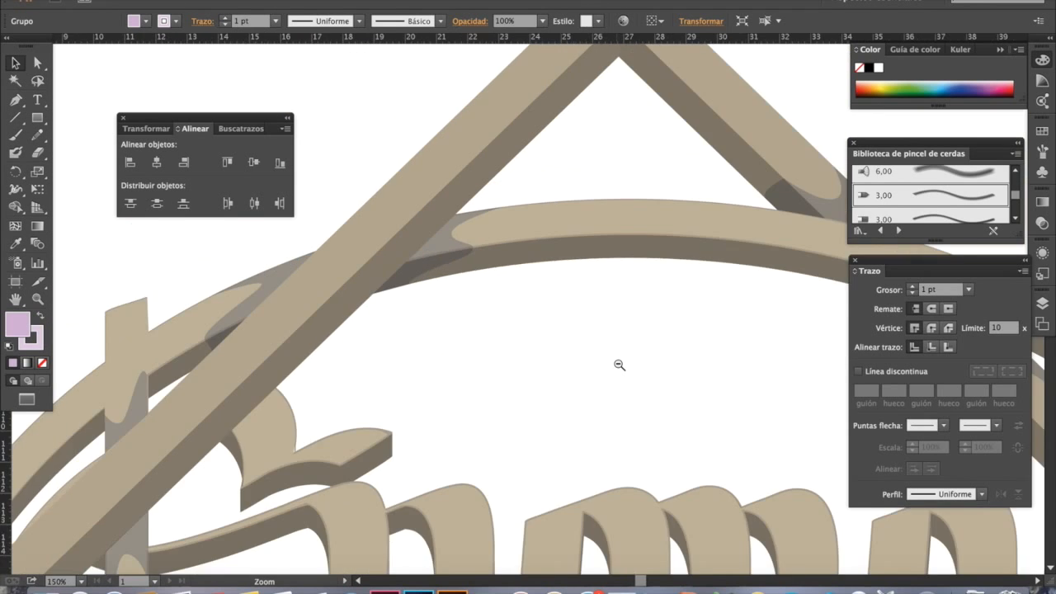
{"action": "left_click", "coordinate": [611, 392], "text": "alt"}
{"action": "left_click", "coordinate": [600, 415], "text": "alt"}
{"action": "left_click", "coordinate": [600, 416], "text": "alt"}
- Inspect the uppermost black lettering by selecting the initial letter's curved stroke and the R group
{"action": "left_click_drag", "start_coordinate": [429, 148], "coordinate": [567, 259]}
{"action": "left_click_drag", "start_coordinate": [492, 193], "coordinate": [445, 352]}
{"action": "left_click_drag", "start_coordinate": [466, 123], "coordinate": [466, 305]}
{"action": "left_click_drag", "start_coordinate": [453, 154], "coordinate": [452, 269]}
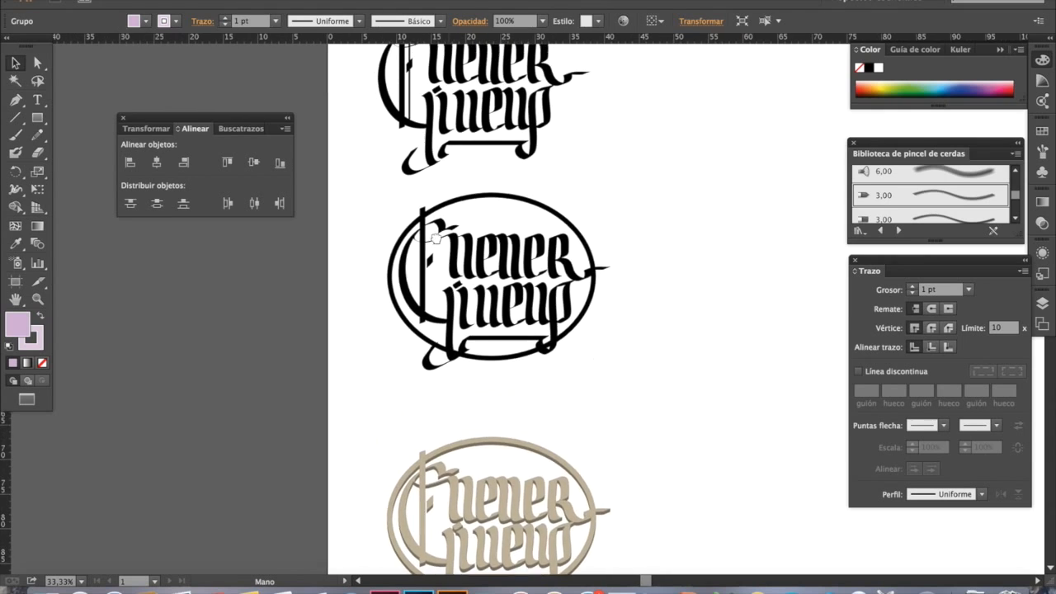
{"action": "left_click_drag", "start_coordinate": [463, 116], "coordinate": [463, 234]}
{"action": "left_click", "coordinate": [432, 165]}
{"action": "left_click", "coordinate": [415, 184]}
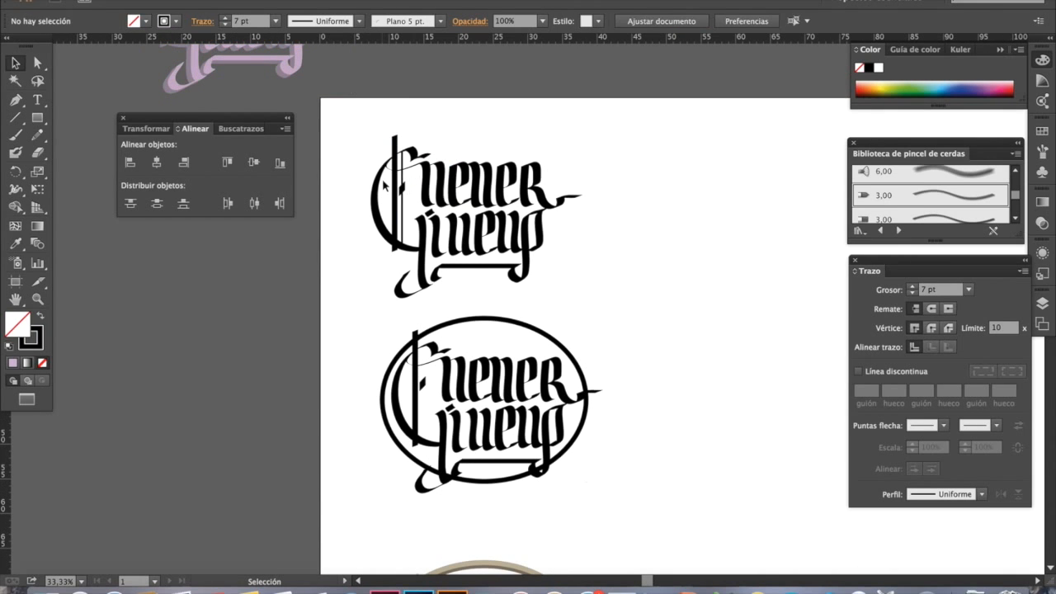
{"action": "left_click", "coordinate": [377, 180]}
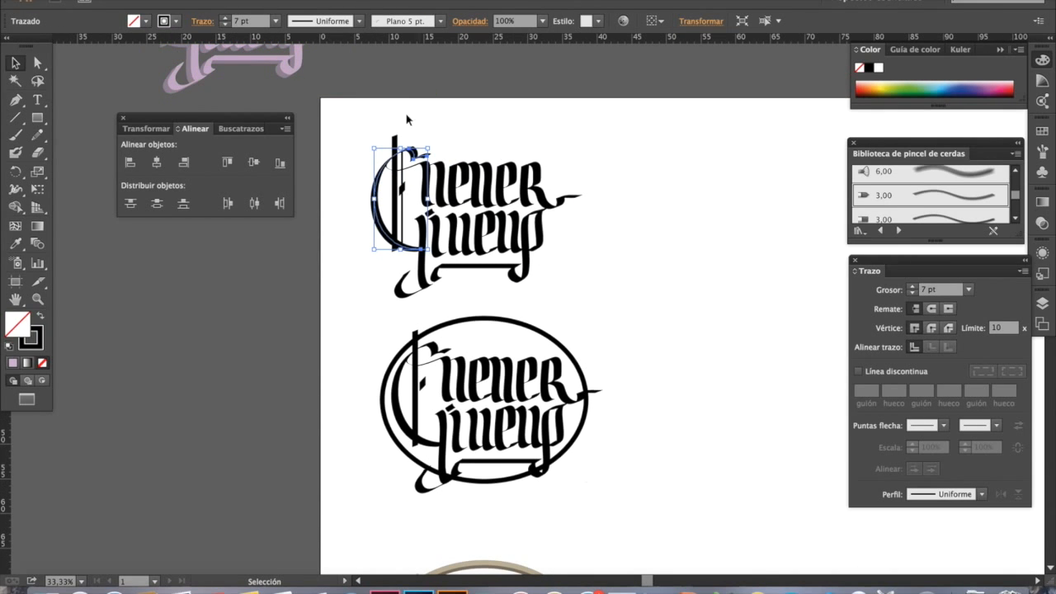
{"action": "left_click", "coordinate": [530, 183]}
{"action": "key", "text": "space"}
{"action": "left_click_drag", "start_coordinate": [536, 318], "coordinate": [573, 275]}
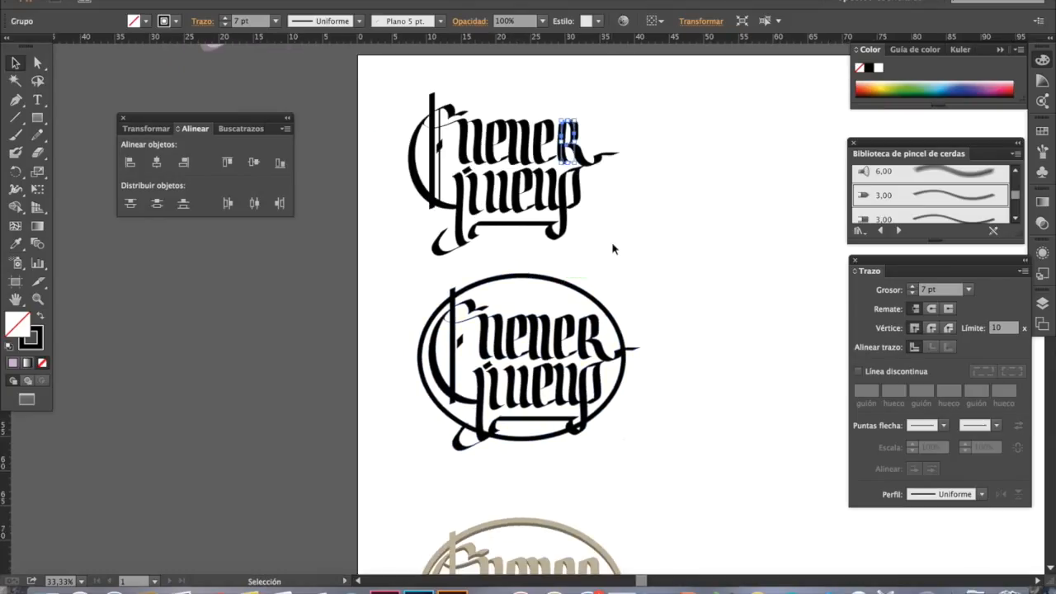
- Review the Paintbrush tool, the Transform and Pathfinder options, and the lettering versions down the artboard
{"action": "left_click", "coordinate": [15, 134]}
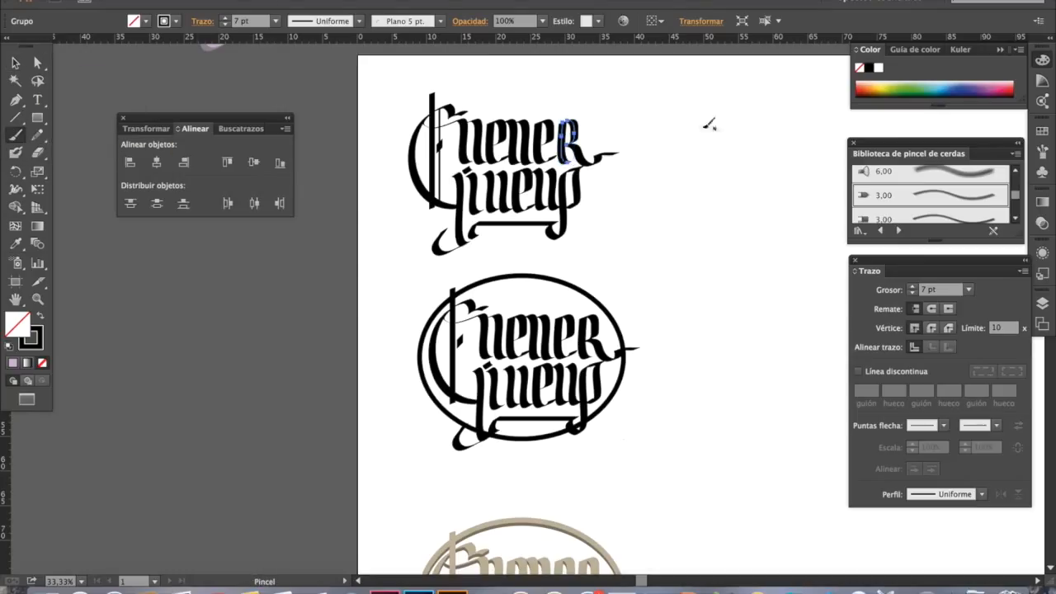
{"action": "left_click", "coordinate": [142, 129]}
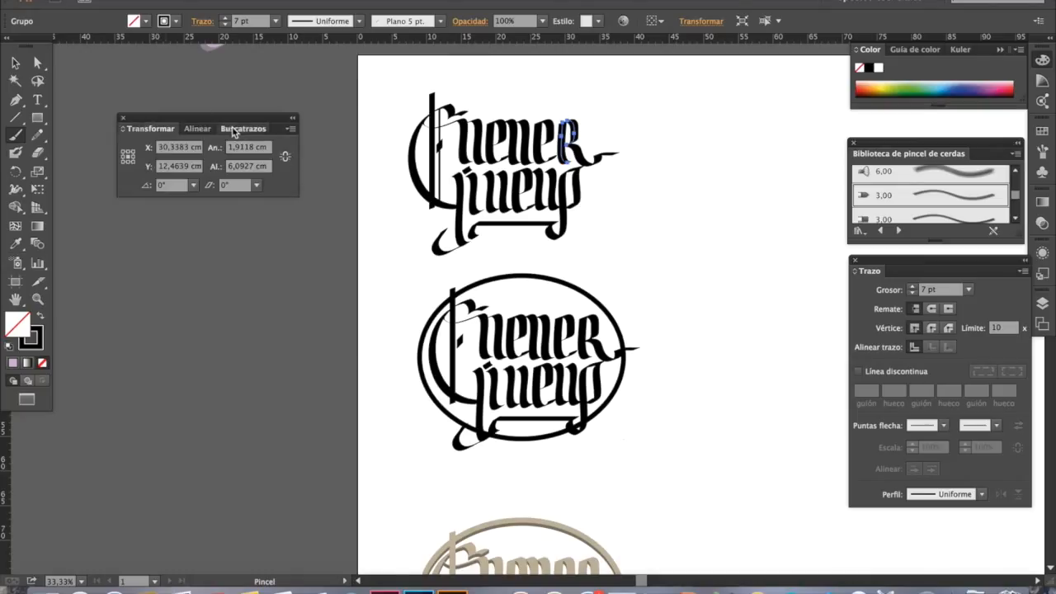
{"action": "left_click", "coordinate": [234, 129]}
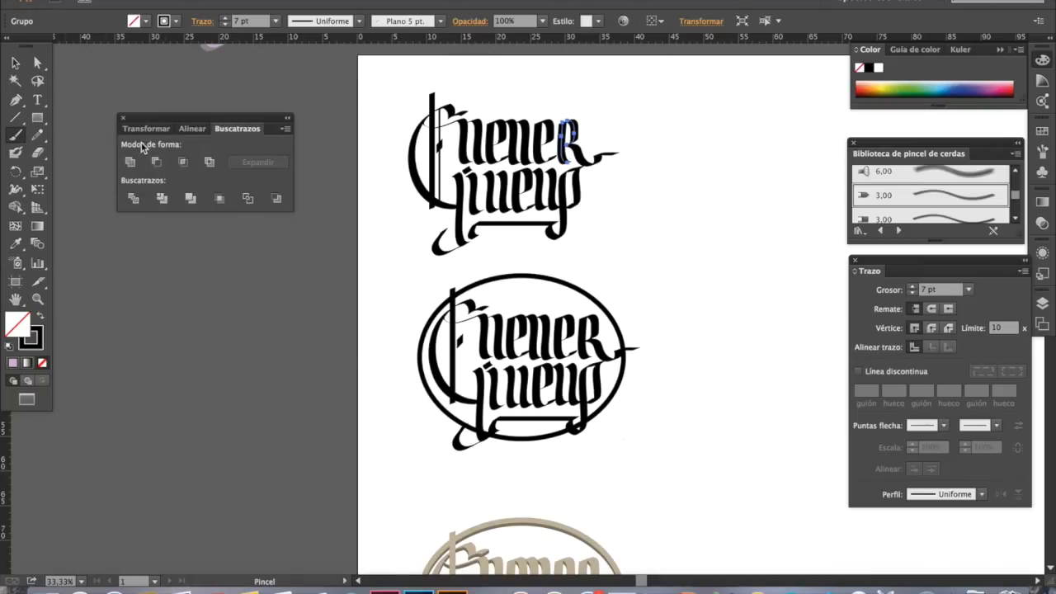
{"action": "left_click", "coordinate": [14, 62]}
{"action": "left_click", "coordinate": [456, 292]}
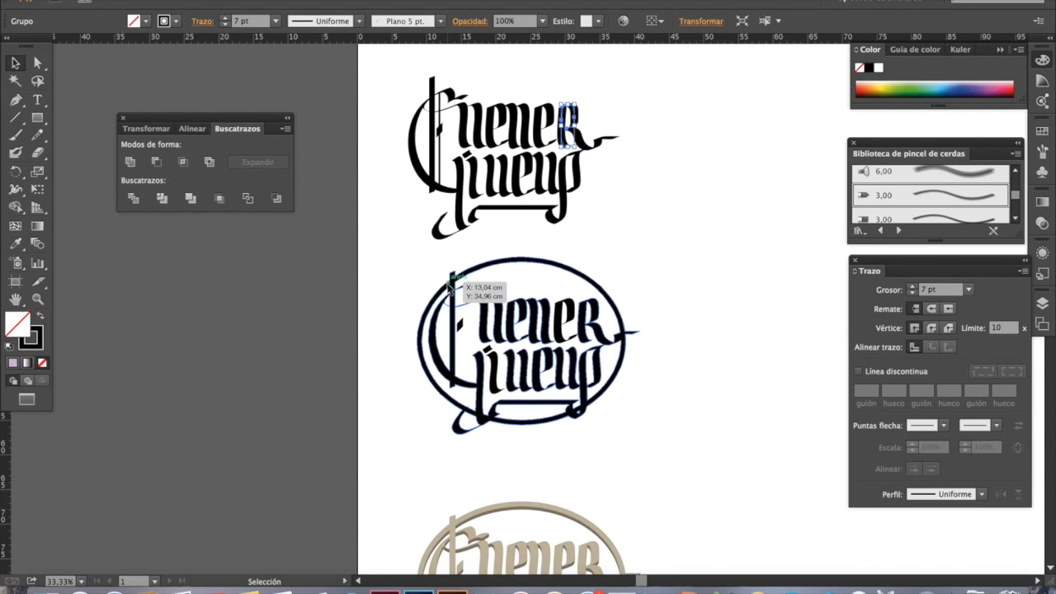
{"action": "left_click_drag", "start_coordinate": [615, 459], "coordinate": [579, 369]}
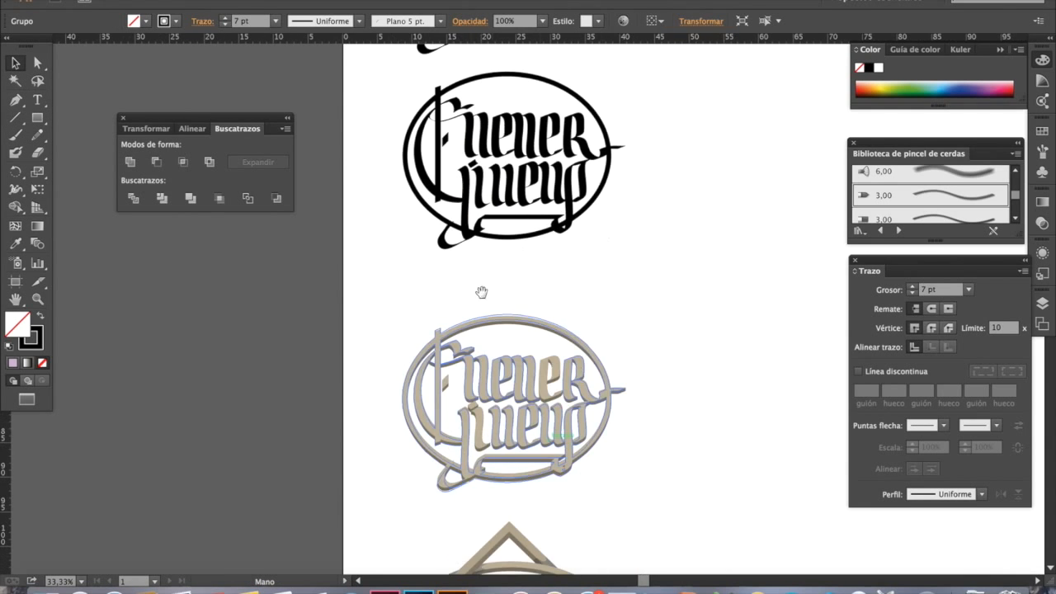
{"action": "left_click_drag", "start_coordinate": [536, 404], "coordinate": [512, 94]}
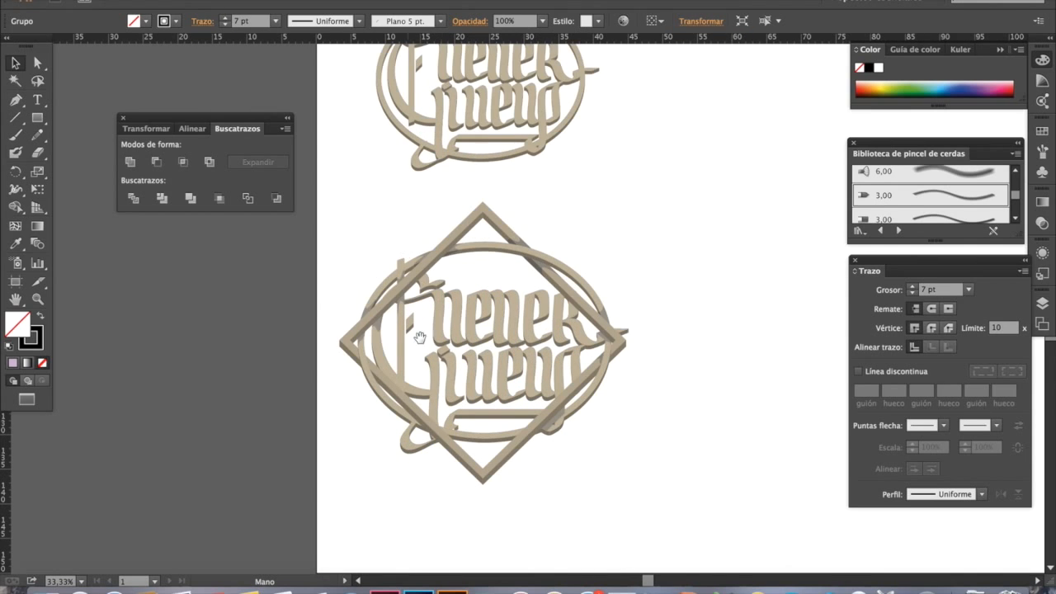
{"action": "mouse_move", "coordinate": [438, 191]}
{"action": "left_mouse_down"}
{"action": "mouse_move", "coordinate": [416, 381]}
{"action": "mouse_move", "coordinate": [419, 361]}
{"action": "mouse_move", "coordinate": [419, 523]}
{"action": "left_mouse_up"}
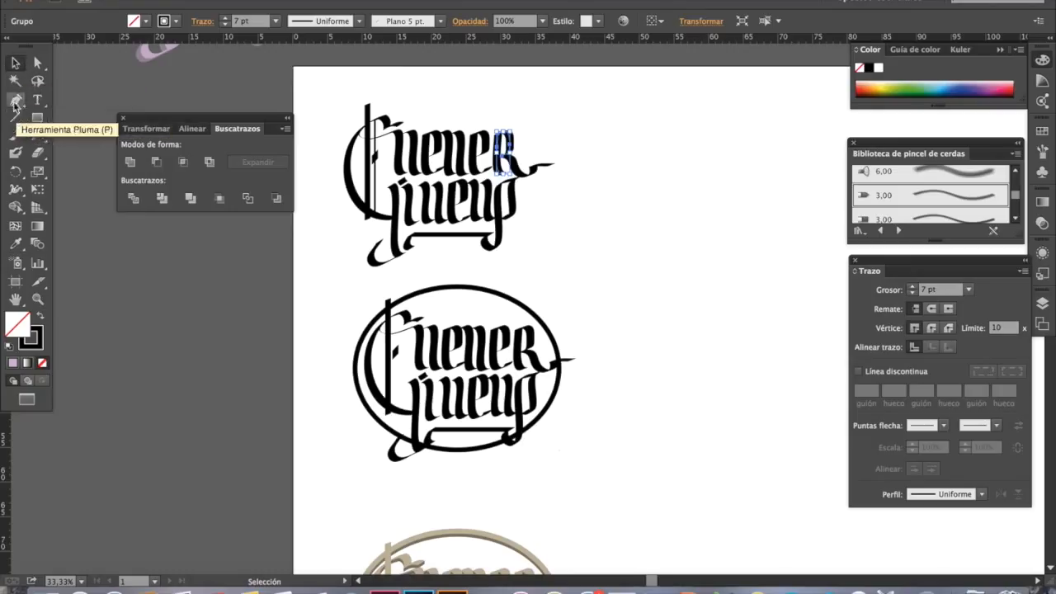
- Examine the brush strokes of the uppermost black lettering up close with the Paintbrush active, selecting a single stroke in its lower word
{"action": "left_click", "coordinate": [14, 136]}
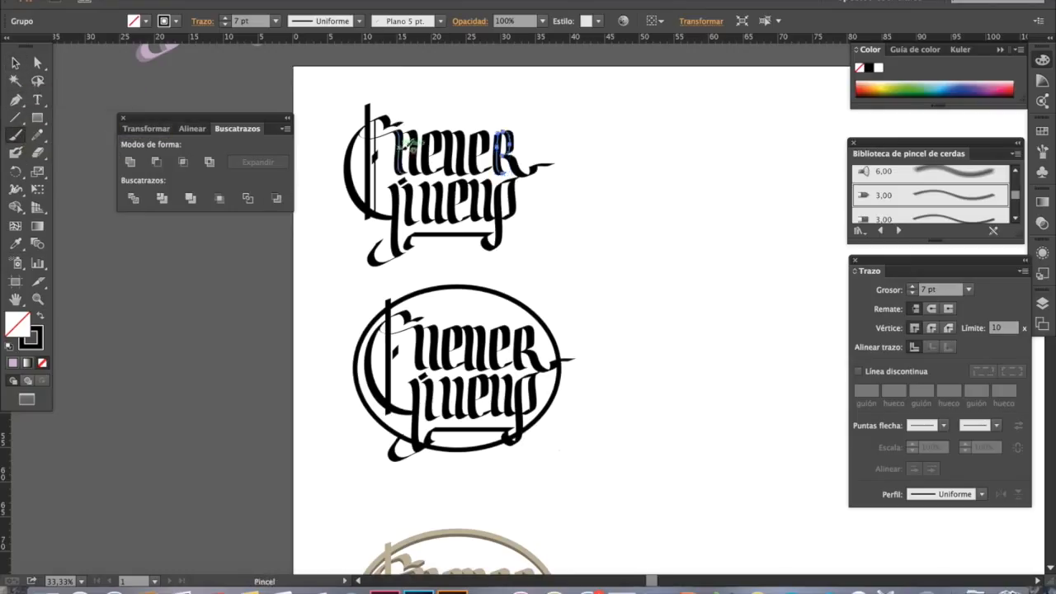
{"action": "key", "text": "z"}
{"action": "left_click_drag", "start_coordinate": [352, 102], "coordinate": [577, 291]}
{"action": "left_click_drag", "start_coordinate": [442, 303], "coordinate": [528, 290]}
{"action": "left_click", "coordinate": [530, 292], "text": "alt"}
{"action": "left_click", "coordinate": [550, 325], "text": "alt"}
{"action": "key", "text": "b"}
{"action": "left_click", "coordinate": [550, 281], "text": "ctrl"}
{"action": "left_click", "coordinate": [523, 290], "text": "ctrl"}
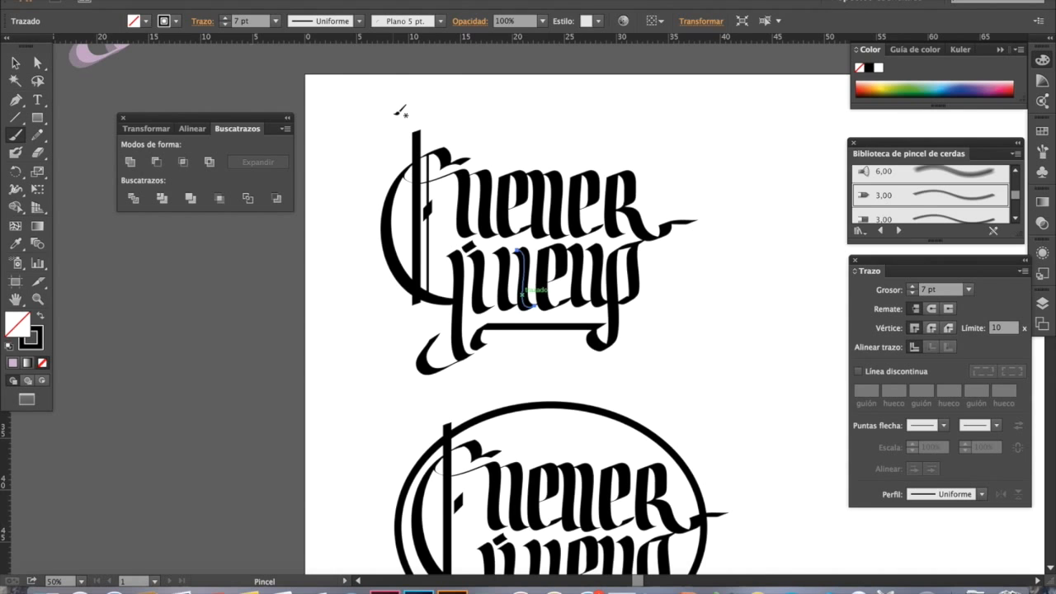
{"action": "left_click_drag", "start_coordinate": [450, 258], "coordinate": [512, 214]}
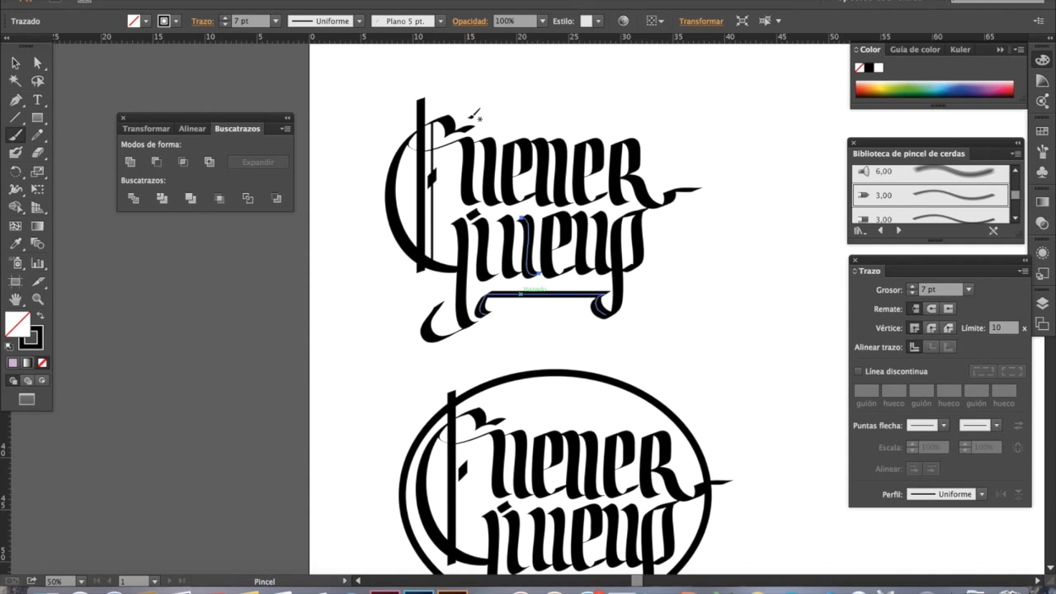
{"action": "left_click_drag", "start_coordinate": [643, 175], "coordinate": [660, 146]}
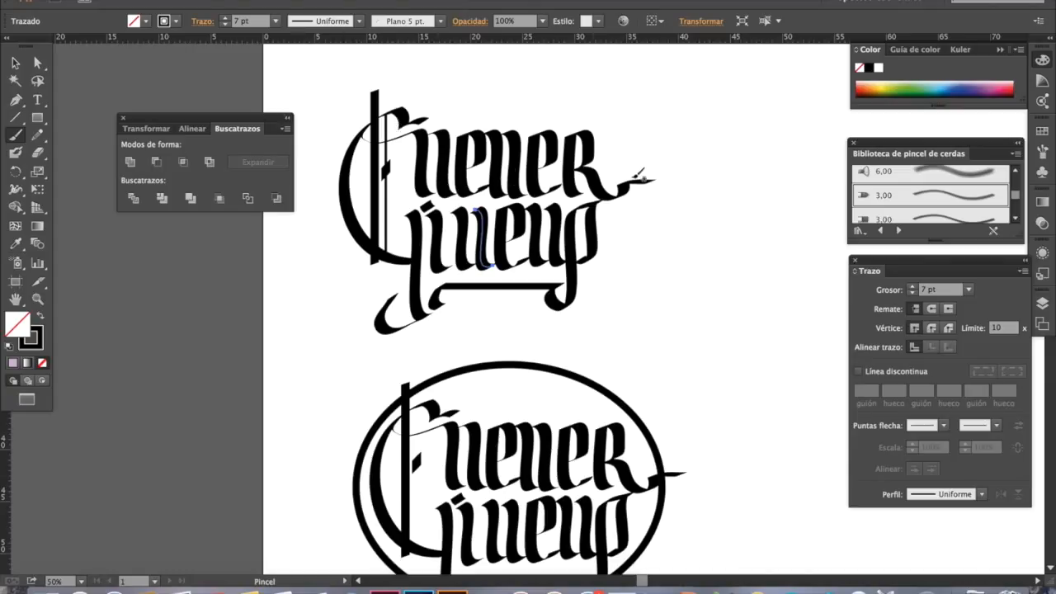
- Set the Paintbrush fidelity to 5 pixels and paint a looping test stroke beside the uppermost black lettering
{"action": "double_click", "coordinate": [16, 137]}
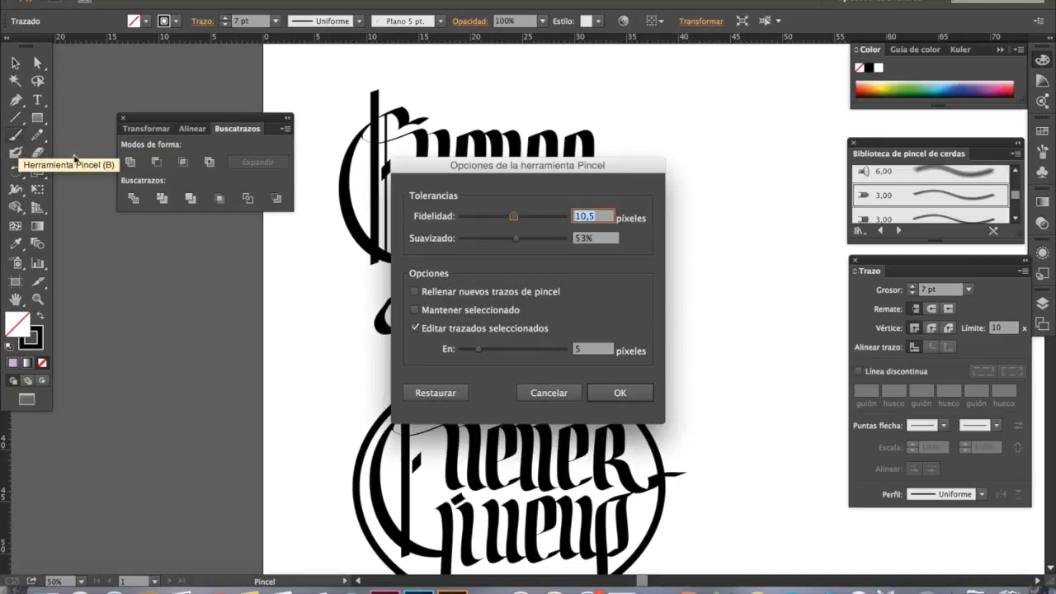
{"action": "left_click_drag", "start_coordinate": [494, 171], "coordinate": [737, 83]}
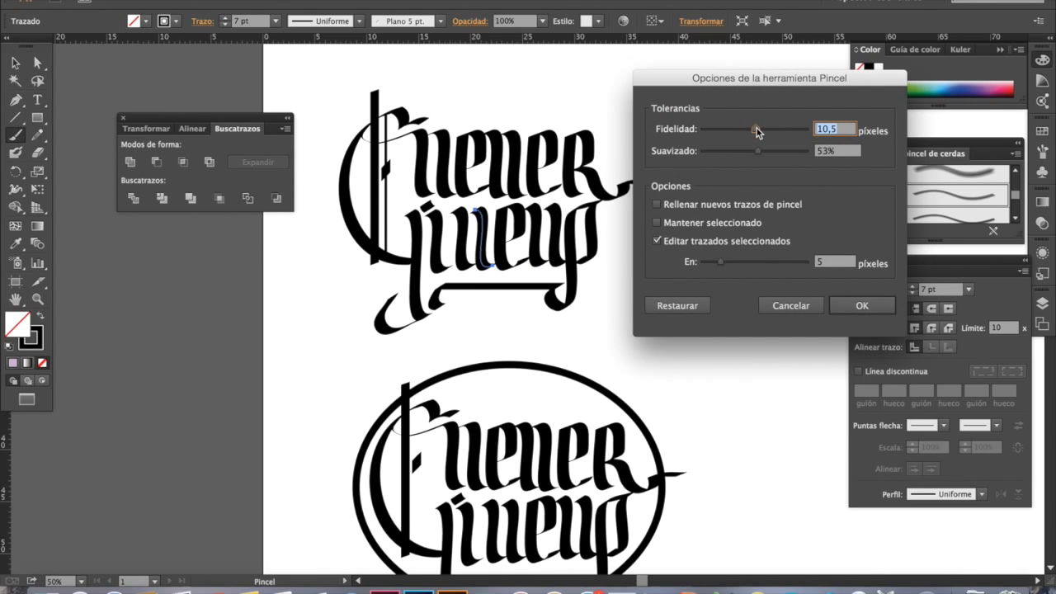
{"action": "left_click_drag", "start_coordinate": [758, 132], "coordinate": [727, 131]}
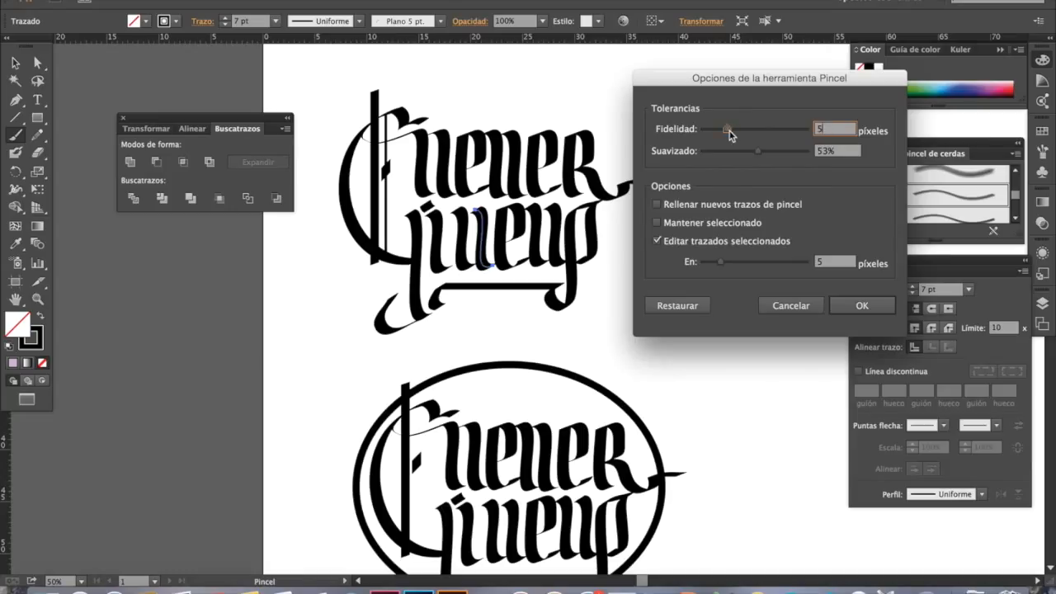
{"action": "left_click", "coordinate": [862, 308]}
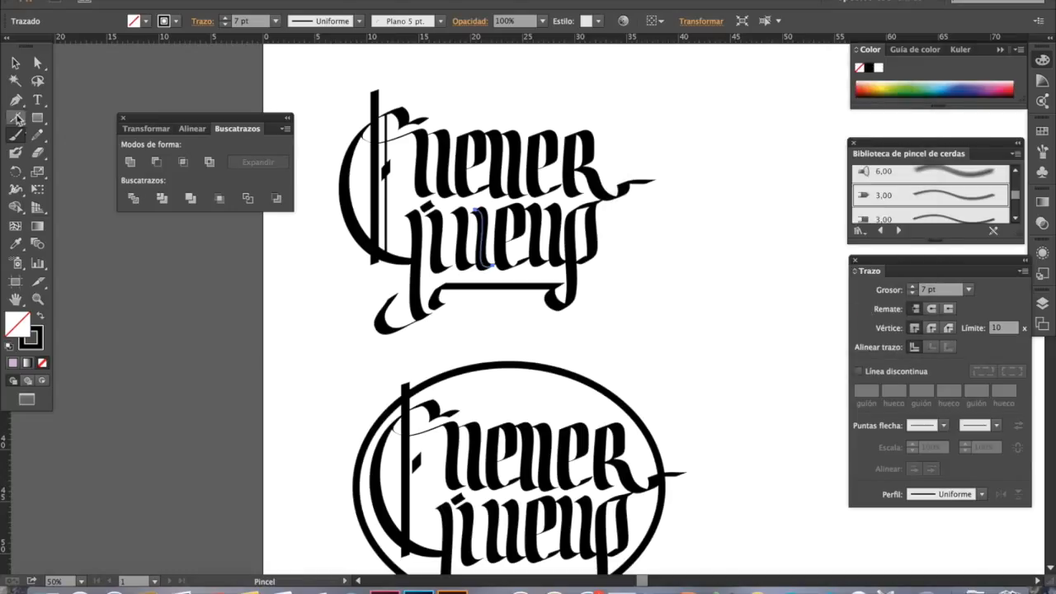
{"action": "mouse_move", "coordinate": [685, 99]}
{"action": "left_mouse_down"}
{"action": "mouse_move", "coordinate": [725, 208]}
{"action": "mouse_move", "coordinate": [707, 142]}
{"action": "mouse_move", "coordinate": [829, 258]}
{"action": "mouse_move", "coordinate": [728, 266]}
{"action": "left_mouse_up"}
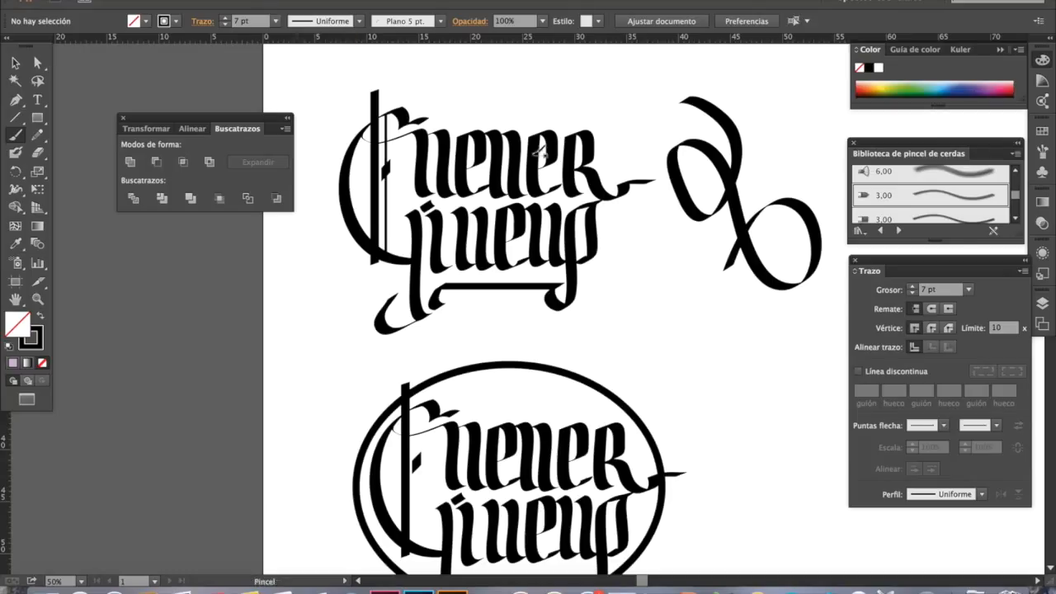
- Lower the Paintbrush fidelity value, set smoothing to 0%, and paint an angular zigzag test stroke below the looping one
{"action": "double_click", "coordinate": [15, 135]}
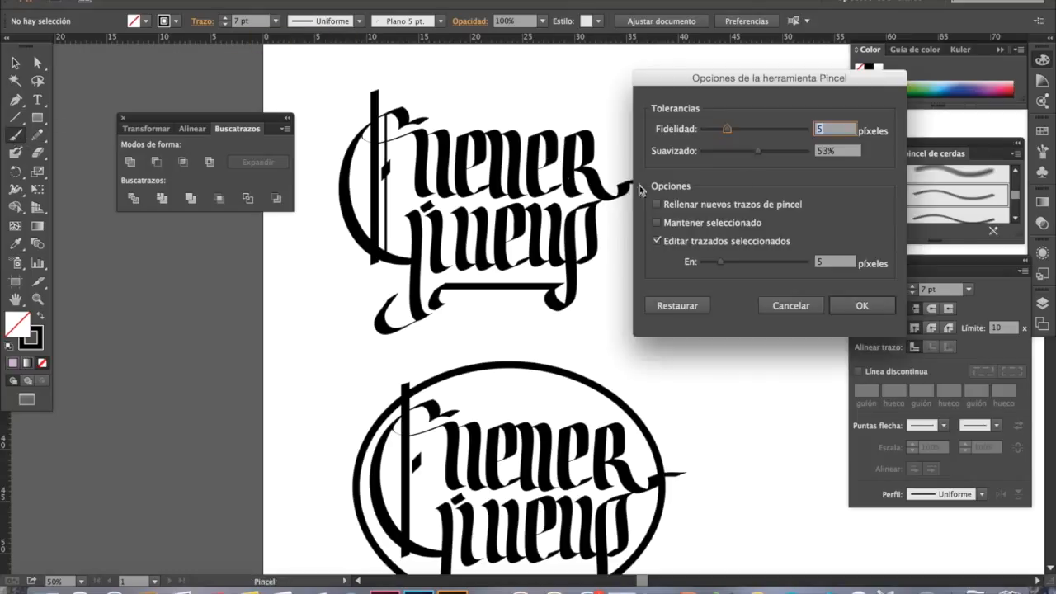
{"action": "left_click_drag", "start_coordinate": [759, 150], "coordinate": [718, 132]}
{"action": "left_click", "coordinate": [862, 307]}
{"action": "mouse_move", "coordinate": [638, 290]}
{"action": "left_mouse_down"}
{"action": "mouse_move", "coordinate": [724, 280]}
{"action": "mouse_move", "coordinate": [796, 335]}
{"action": "mouse_move", "coordinate": [794, 419]}
{"action": "left_mouse_up"}
{"action": "left_click_drag", "start_coordinate": [716, 367], "coordinate": [762, 390]}
- Examine the edges and curves of the zigzag and looping test strokes up close to compare their smoothness
{"action": "mouse_move", "coordinate": [680, 318]}
{"action": "left_mouse_down"}
{"action": "mouse_move", "coordinate": [778, 401]}
{"action": "mouse_move", "coordinate": [702, 346]}
{"action": "mouse_move", "coordinate": [676, 290]}
{"action": "mouse_move", "coordinate": [636, 259]}
{"action": "mouse_move", "coordinate": [596, 366]}
{"action": "left_mouse_up"}
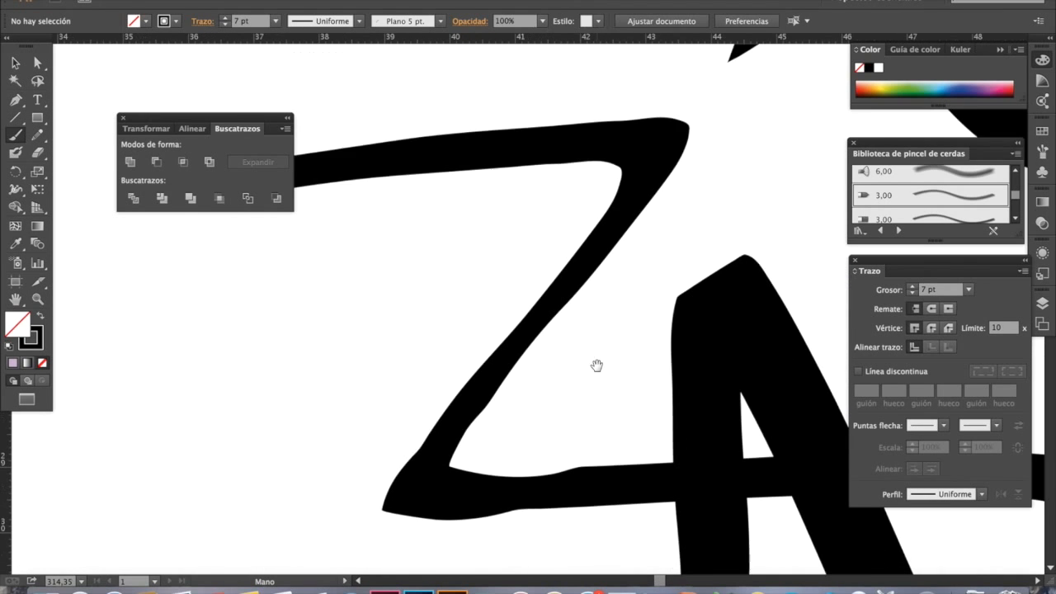
{"action": "left_click", "coordinate": [621, 282], "text": "alt+super"}
{"action": "left_click", "coordinate": [519, 228], "text": "alt+super"}
{"action": "left_click", "coordinate": [500, 271], "text": "alt+super"}
{"action": "left_click_drag", "start_coordinate": [403, 182], "coordinate": [596, 349]}
{"action": "scroll", "coordinate": [627, 322], "scroll_direction": "left", "scroll_amount": 5}
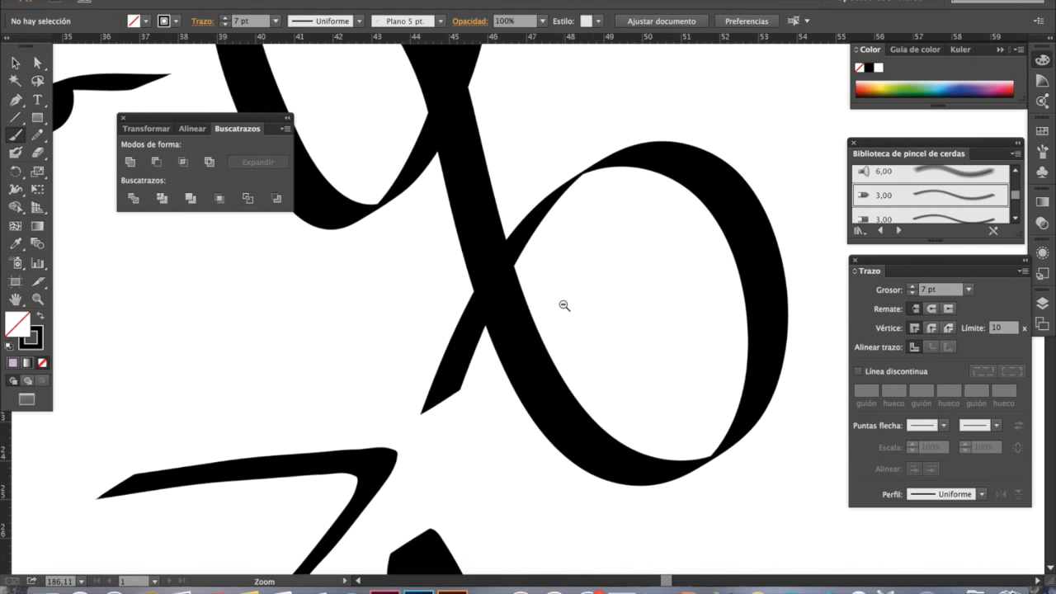
{"action": "left_click", "coordinate": [564, 305], "text": "alt+super"}
{"action": "left_click", "coordinate": [636, 335], "text": "alt+super"}
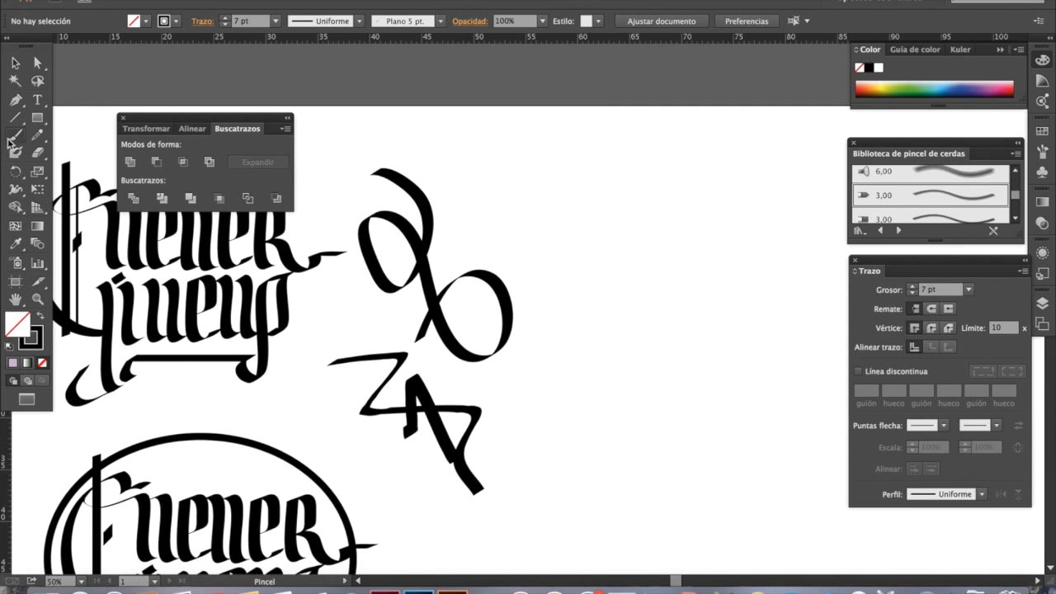
- Set the Paintbrush fidelity to 4 pixels and raise its smoothing
{"action": "double_click", "coordinate": [14, 137]}
{"action": "left_click_drag", "start_coordinate": [708, 132], "coordinate": [722, 136]}
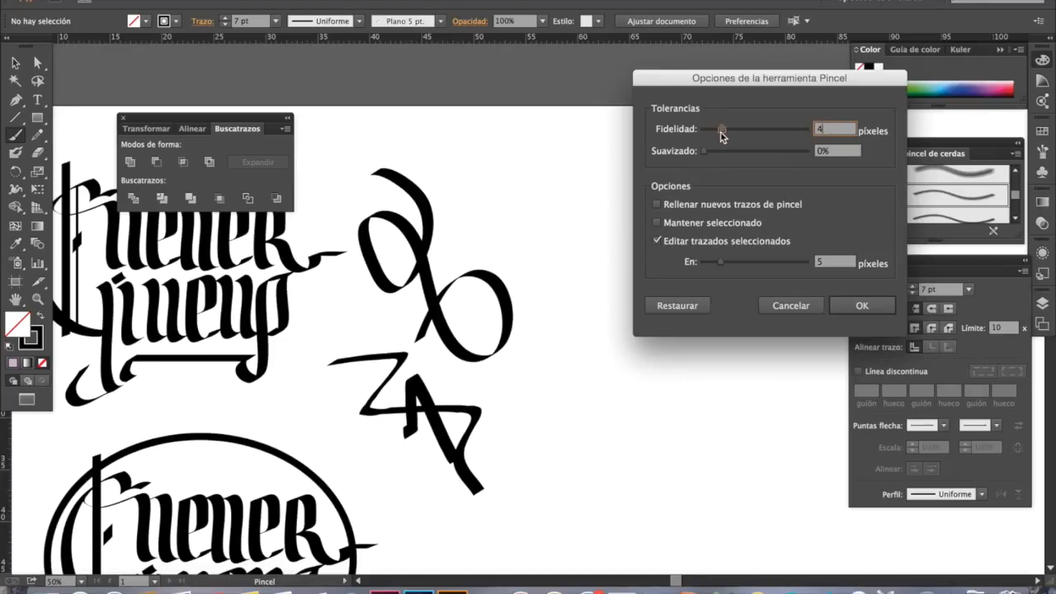
{"action": "left_click_drag", "start_coordinate": [703, 154], "coordinate": [724, 154]}
{"action": "left_click", "coordinate": [861, 306]}
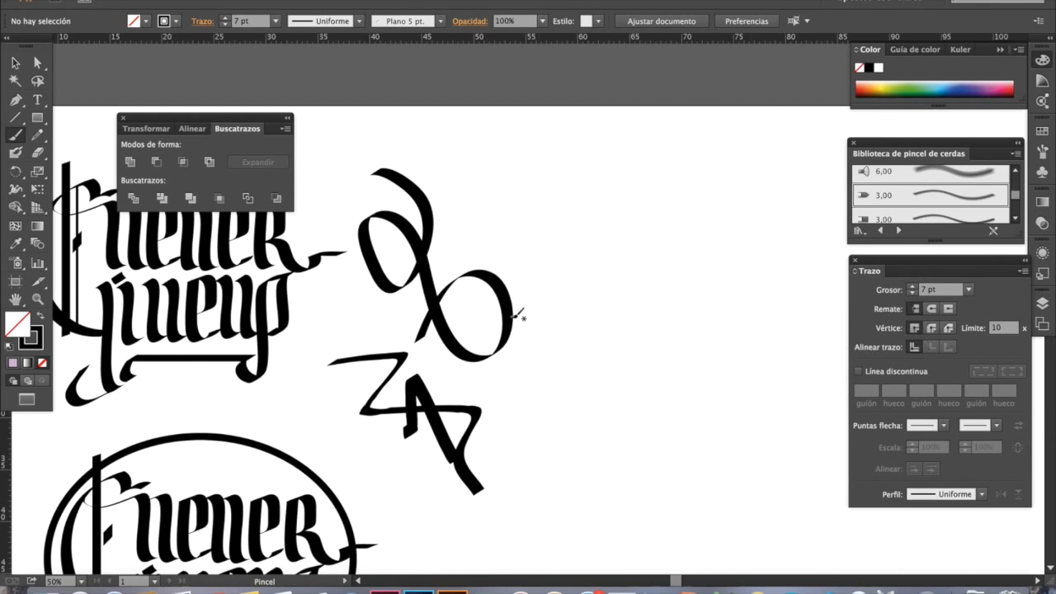
- Delete the looping and zigzag test strokes beside the uppermost black lettering
{"action": "scroll", "coordinate": [606, 259], "scroll_direction": "left", "scroll_amount": 5}
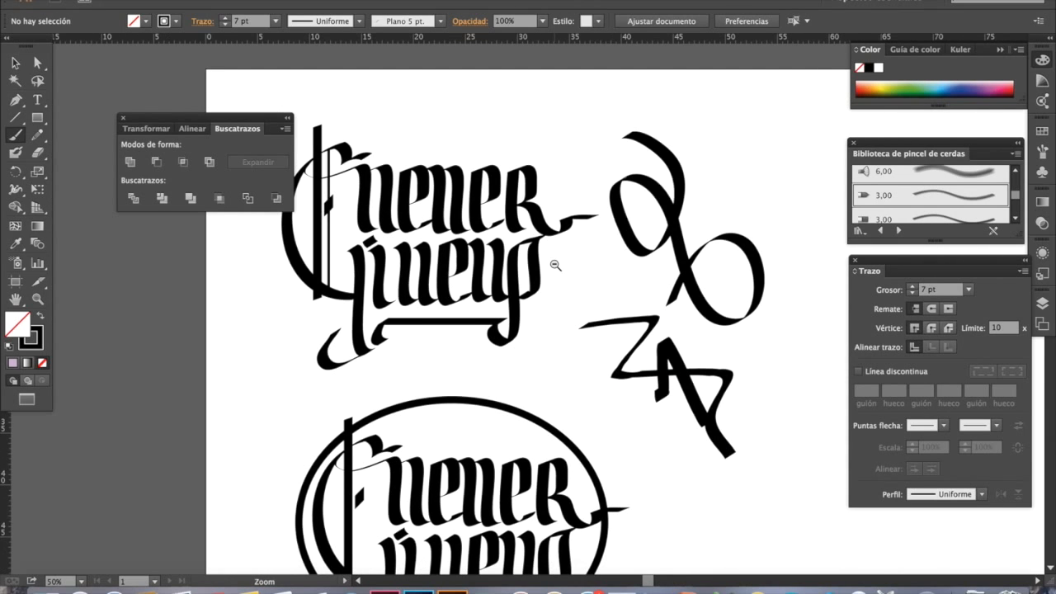
{"action": "scroll", "coordinate": [554, 264], "scroll_direction": "down", "scroll_amount": 2}
{"action": "left_click", "coordinate": [15, 63]}
{"action": "left_click_drag", "start_coordinate": [656, 355], "coordinate": [566, 173]}
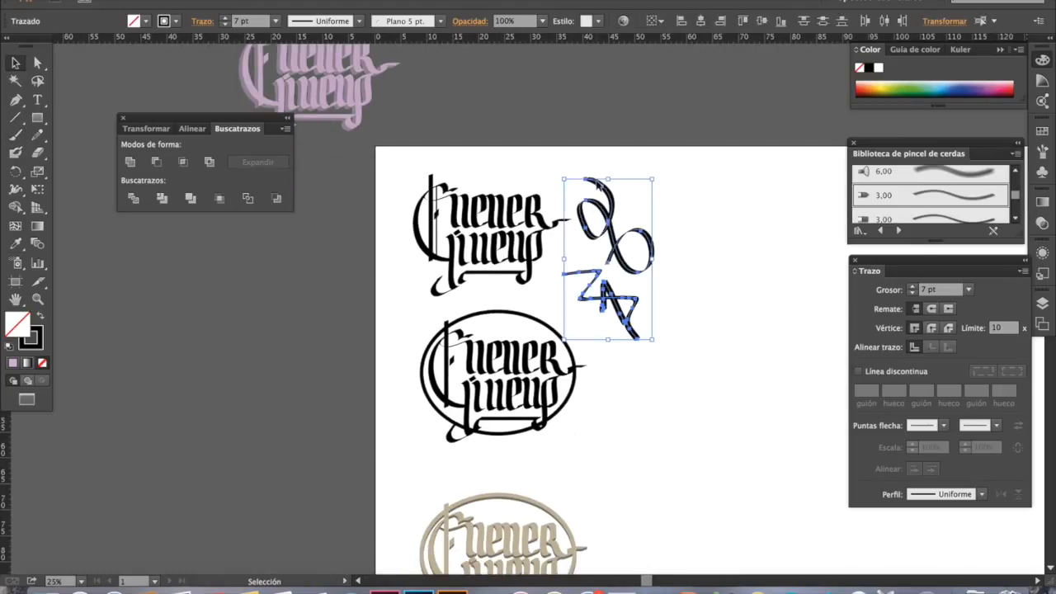
{"action": "key", "text": "Delete"}
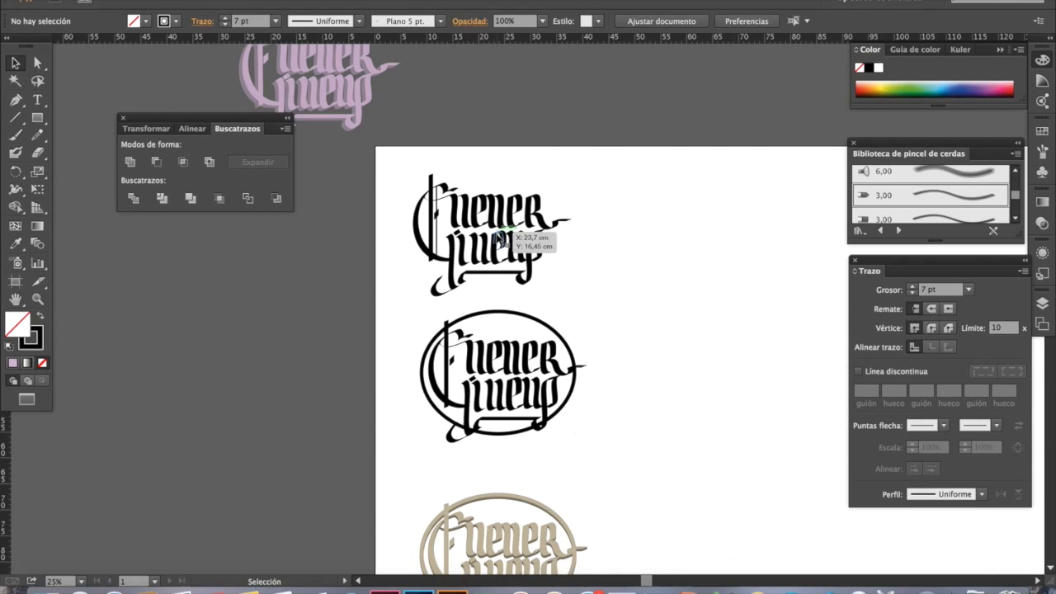
- Examine the letter strokes of the uppermost black lettering and of the oval-framed version beneath it up close
{"action": "key", "text": "space"}
{"action": "left_click_drag", "start_coordinate": [503, 238], "coordinate": [533, 240]}
{"action": "key", "text": "super+space"}
{"action": "left_click_drag", "start_coordinate": [409, 157], "coordinate": [716, 378]}
{"action": "key", "text": "space"}
{"action": "left_click_drag", "start_coordinate": [593, 322], "coordinate": [712, 330]}
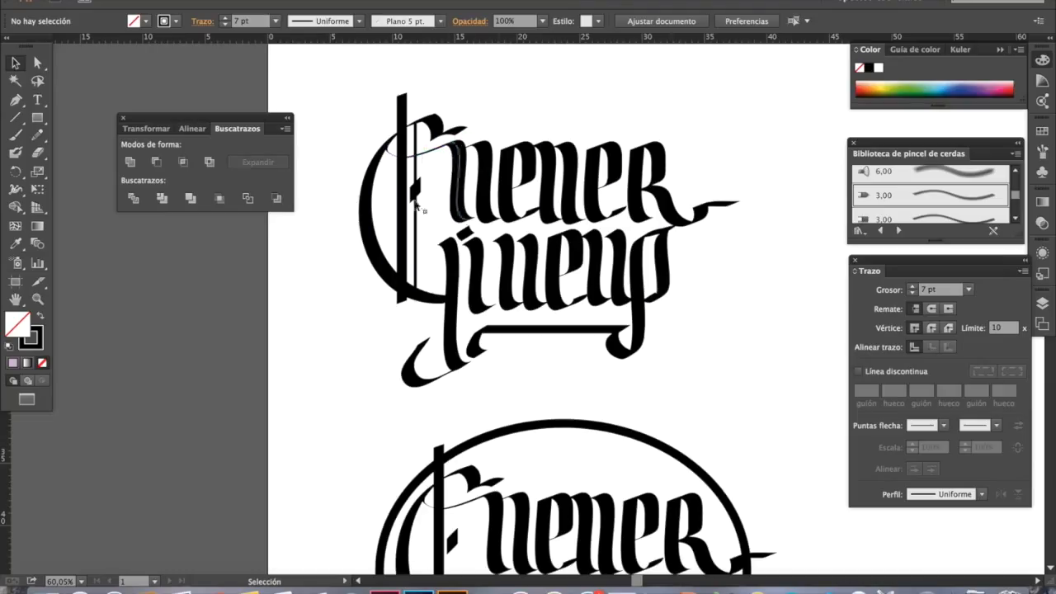
{"action": "scroll", "coordinate": [580, 322], "scroll_direction": "down", "scroll_amount": 3}
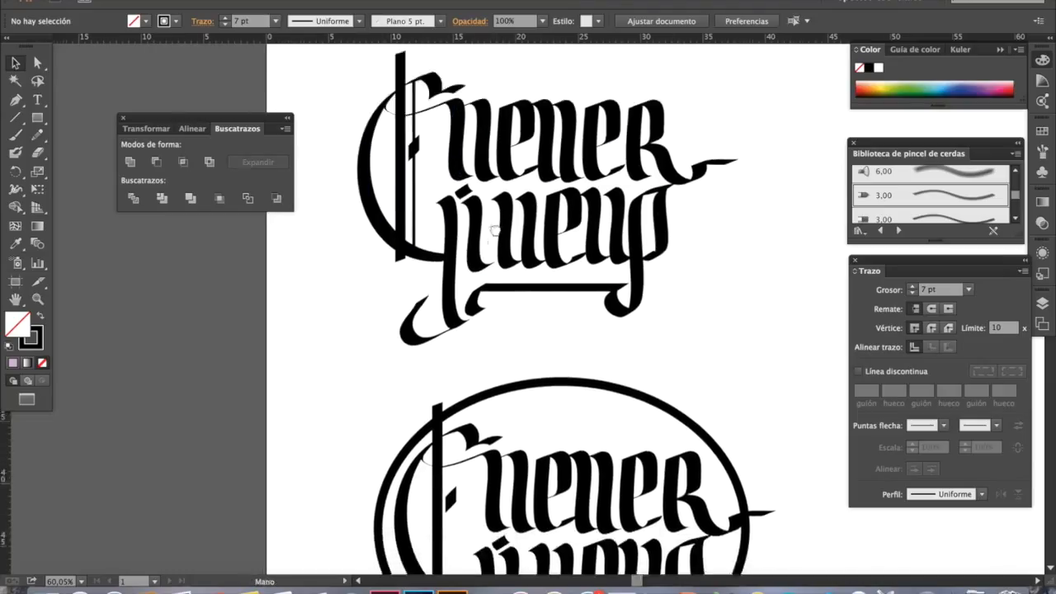
{"action": "left_click", "coordinate": [580, 323]}
{"action": "left_click", "coordinate": [606, 304]}
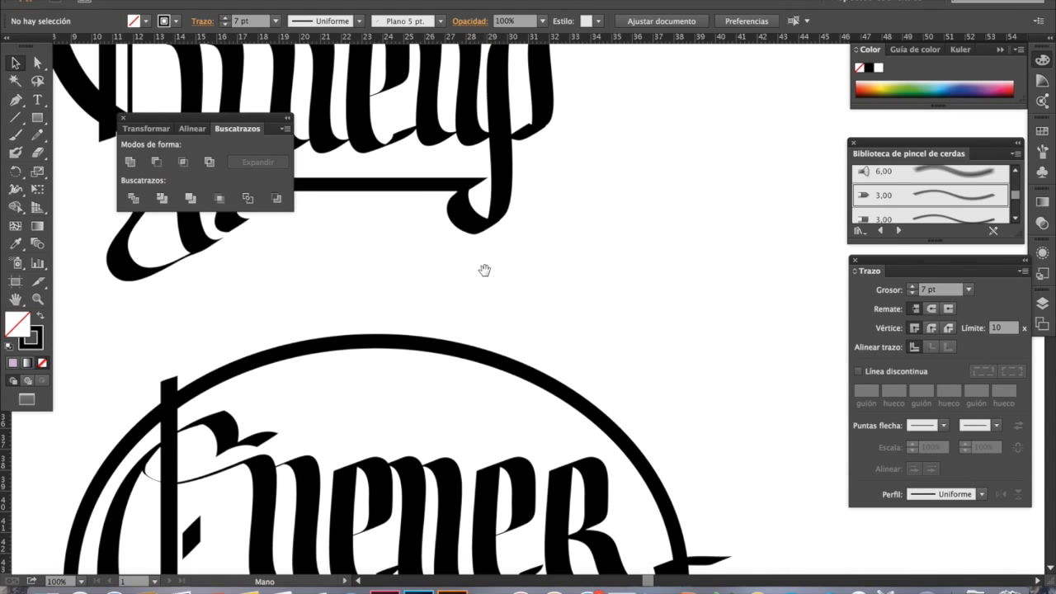
{"action": "key", "text": "super+space"}
{"action": "key", "text": "super+space"}
{"action": "left_click", "coordinate": [572, 344], "text": "alt+super"}
{"action": "left_click", "coordinate": [572, 342], "text": "alt+super"}
{"action": "left_click", "coordinate": [536, 272], "text": "alt+super"}
{"action": "left_click", "coordinate": [547, 301], "text": "alt+super"}
{"action": "left_click_drag", "start_coordinate": [558, 310], "coordinate": [624, 337]}
- Paint a curved vertical letter stem beside the uppermost lettering with the same calligraphic brush stroke as its letters
{"action": "key", "text": "b"}
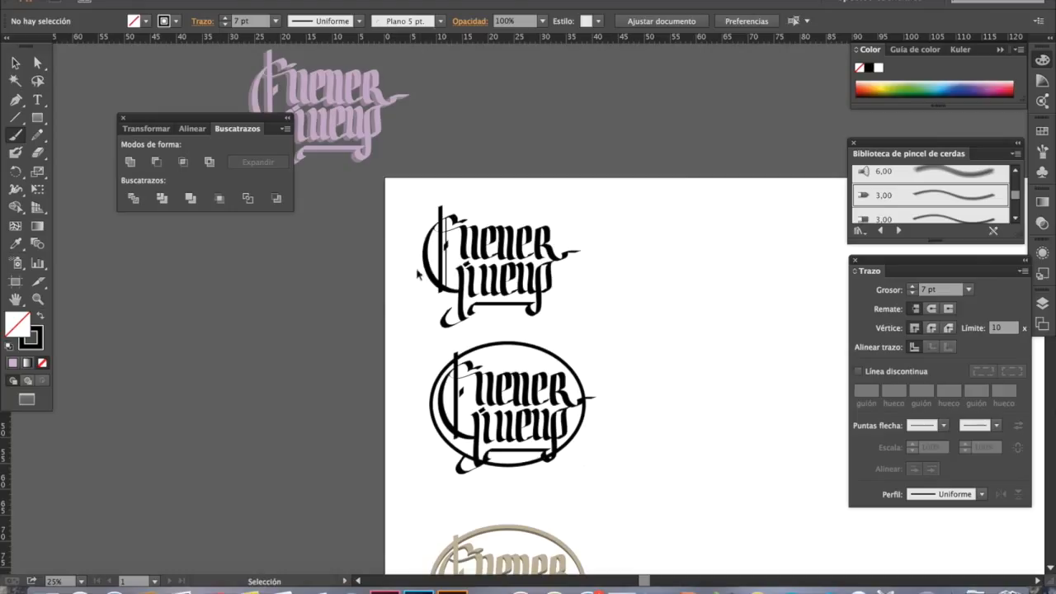
{"action": "left_click_drag", "start_coordinate": [431, 276], "coordinate": [452, 219]}
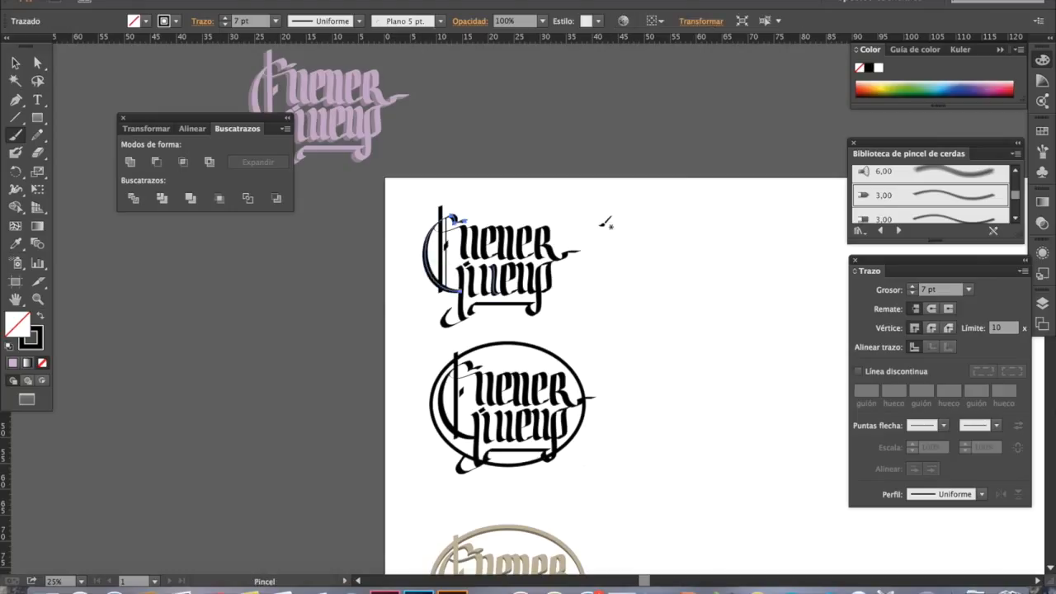
{"action": "left_click_drag", "start_coordinate": [607, 255], "coordinate": [612, 264]}
{"action": "key", "text": "super+z"}
{"action": "left_click_drag", "start_coordinate": [560, 191], "coordinate": [677, 357]}
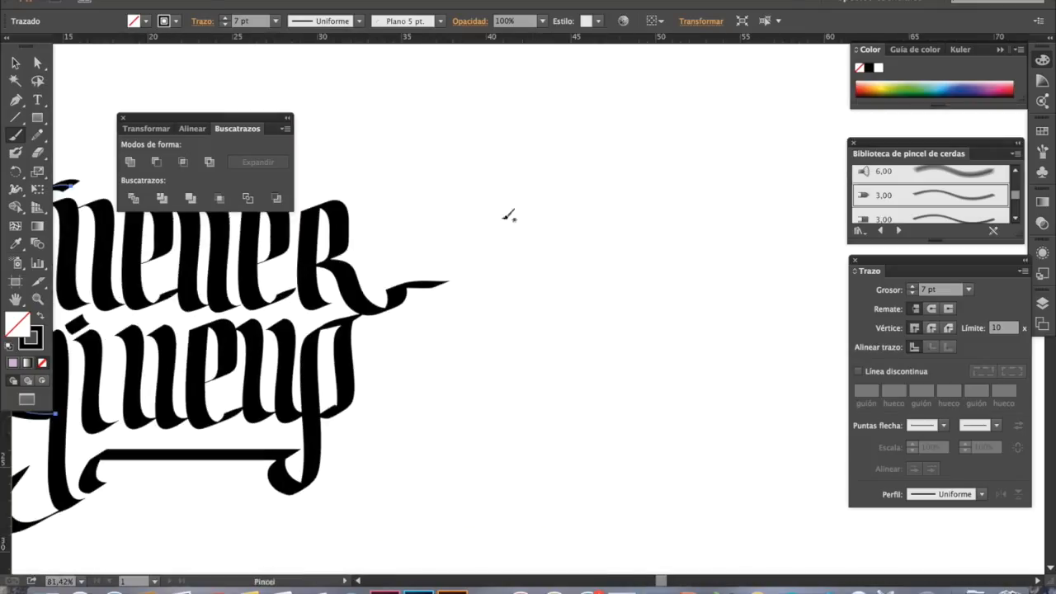
{"action": "mouse_move", "coordinate": [470, 197]}
{"action": "left_mouse_down"}
{"action": "mouse_move", "coordinate": [494, 210]}
{"action": "mouse_move", "coordinate": [493, 243]}
{"action": "mouse_move", "coordinate": [486, 185]}
{"action": "mouse_move", "coordinate": [516, 312]}
{"action": "left_mouse_up"}
- Place horizontal guides along the top and bottom of the new stem and set the guide color to Azul claro
{"action": "left_click_drag", "start_coordinate": [499, 42], "coordinate": [497, 181]}
{"action": "left_click_drag", "start_coordinate": [520, 38], "coordinate": [521, 319]}
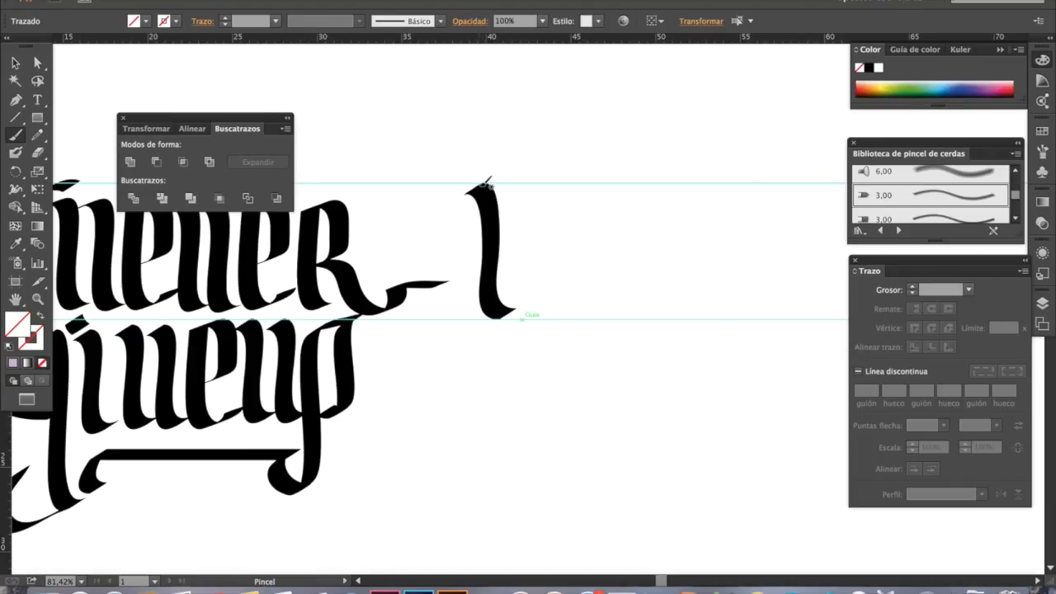
{"action": "left_click", "coordinate": [63, 0]}
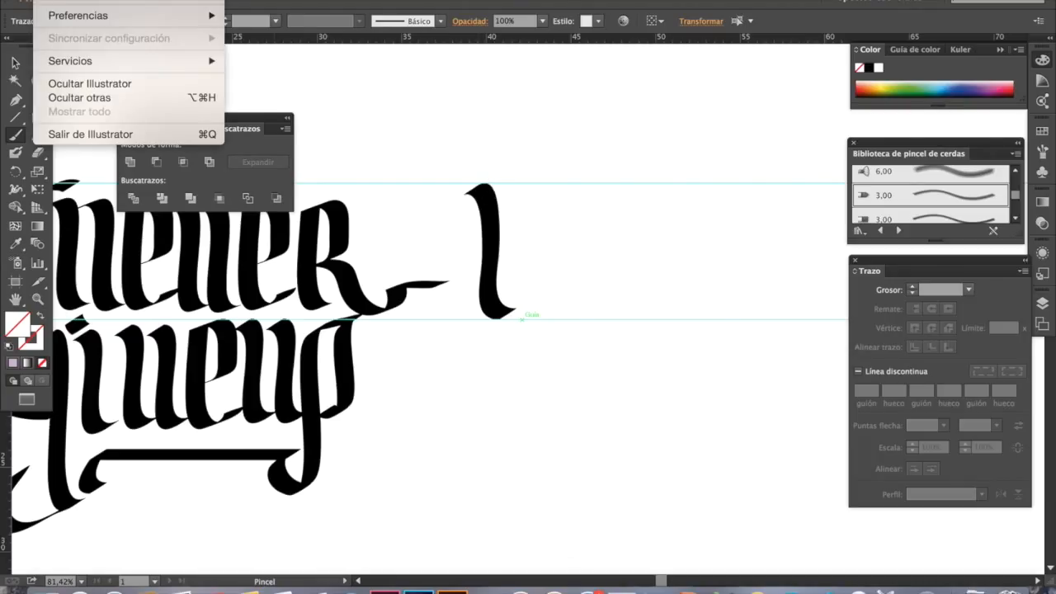
{"action": "mouse_move", "coordinate": [99, 18]}
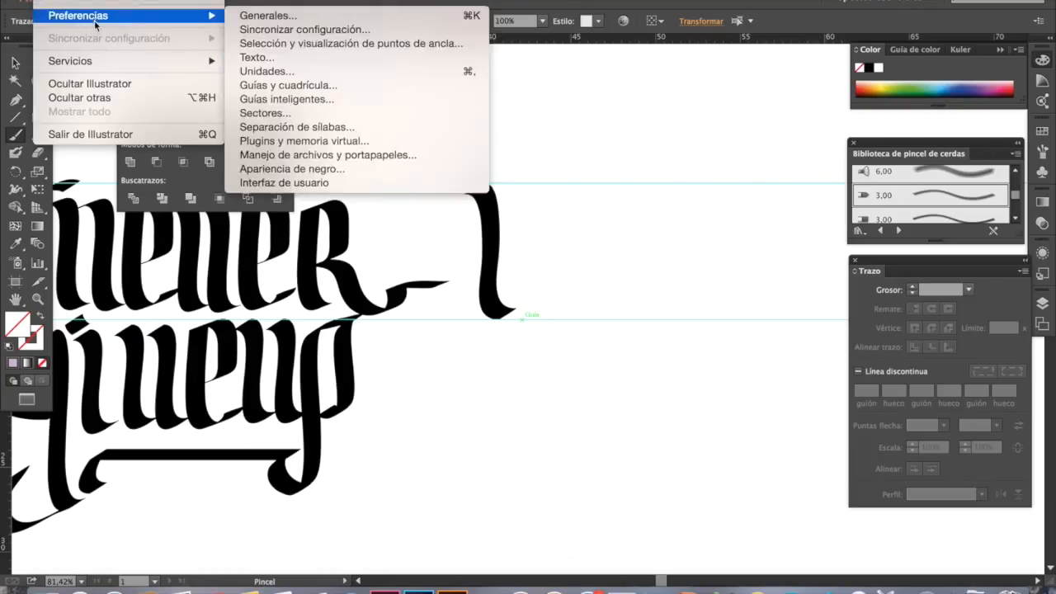
{"action": "left_click", "coordinate": [255, 88]}
{"action": "left_click", "coordinate": [614, 190]}
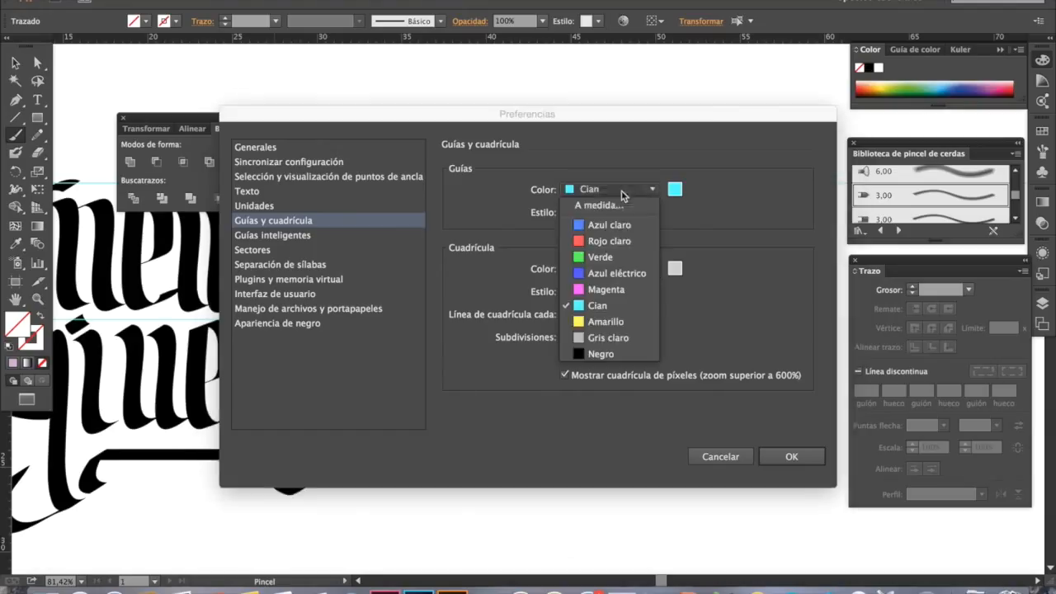
{"action": "left_click", "coordinate": [595, 227]}
{"action": "left_click", "coordinate": [791, 457]}
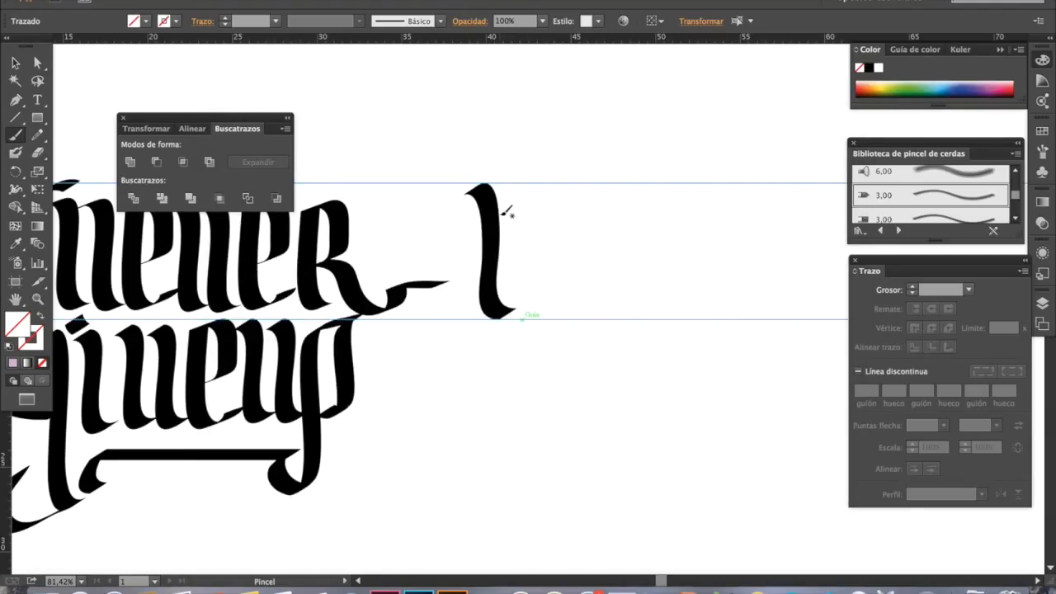
- Match the lettering's black 7 pt brush stroke and paint an arched second stem between the guides to form an n
{"action": "mouse_move", "coordinate": [534, 189]}
{"action": "left_mouse_down"}
{"action": "mouse_move", "coordinate": [552, 221]}
{"action": "mouse_move", "coordinate": [554, 280]}
{"action": "left_mouse_up"}
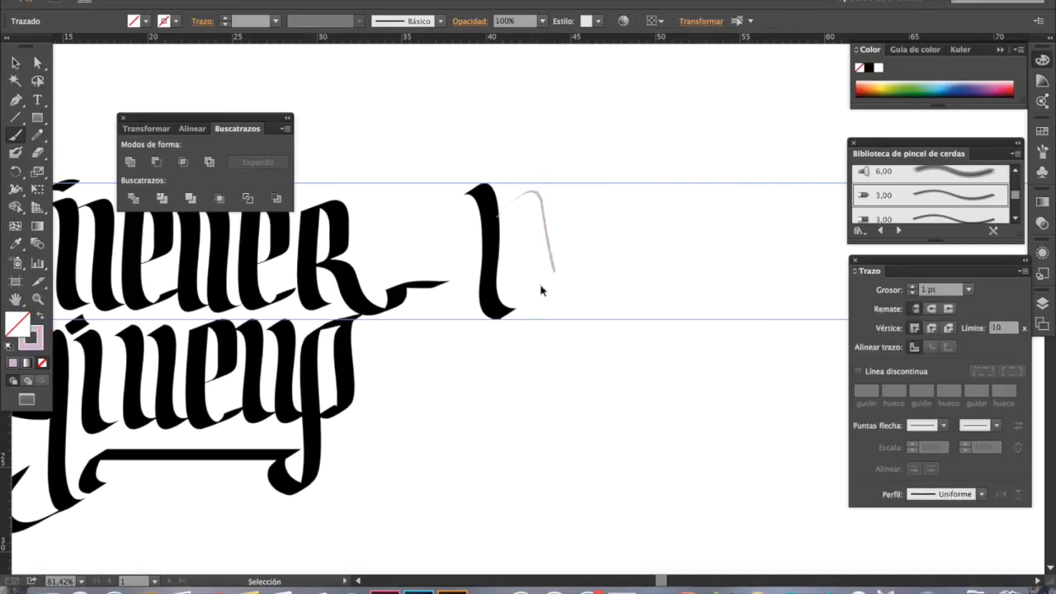
{"action": "left_click", "coordinate": [357, 302], "text": "super"}
{"action": "mouse_move", "coordinate": [493, 206]}
{"action": "left_mouse_down"}
{"action": "mouse_move", "coordinate": [525, 186]}
{"action": "mouse_move", "coordinate": [547, 206]}
{"action": "mouse_move", "coordinate": [578, 320]}
{"action": "left_mouse_up"}
{"action": "mouse_move", "coordinate": [322, 283]}
{"action": "left_mouse_down"}
{"action": "mouse_move", "coordinate": [379, 259]}
{"action": "mouse_move", "coordinate": [431, 256]}
{"action": "left_mouse_up"}
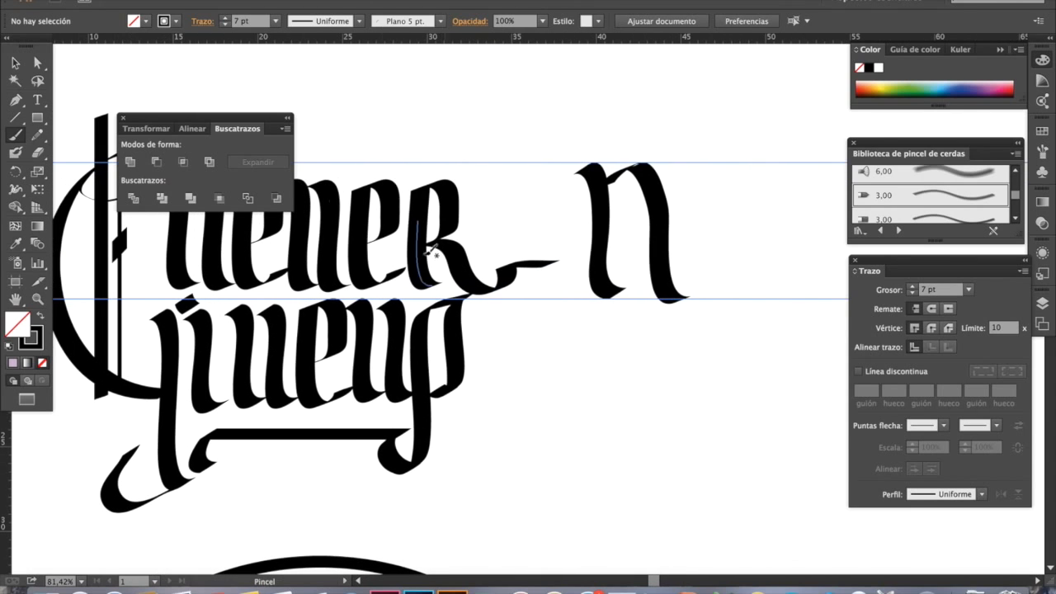
- Delete both strokes of the test letter n between the guides
{"action": "left_click", "coordinate": [15, 62]}
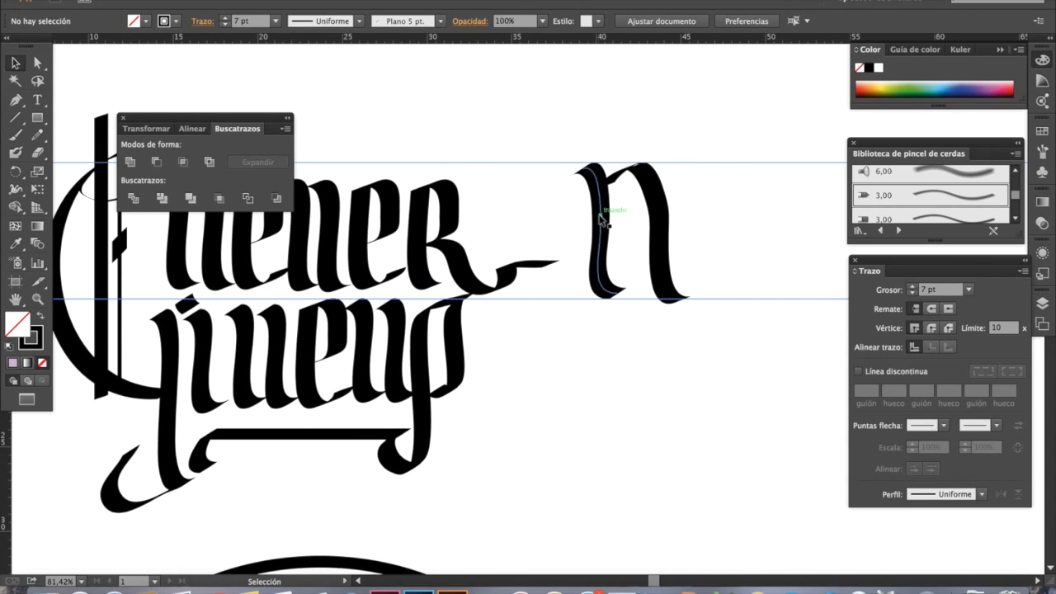
{"action": "left_click", "coordinate": [676, 233]}
{"action": "key", "text": "Delete"}
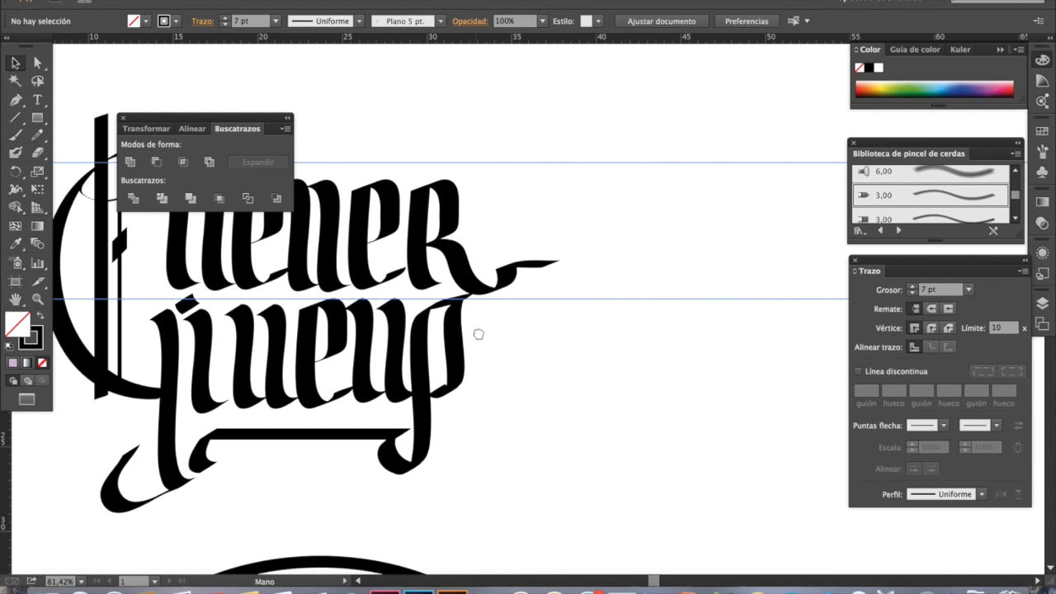
- Paint a single curved vertical test stem spanning the two guides beside the end of the uppermost lettering
{"action": "left_click_drag", "start_coordinate": [478, 332], "coordinate": [613, 236]}
{"action": "left_click", "coordinate": [572, 358], "text": "alt"}
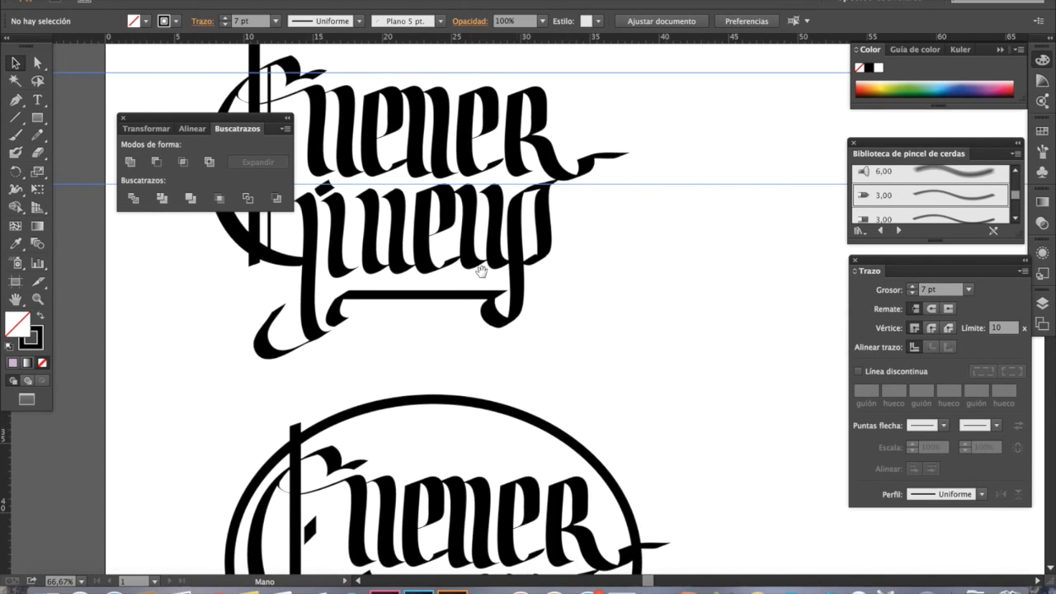
{"action": "left_click_drag", "start_coordinate": [481, 272], "coordinate": [577, 258]}
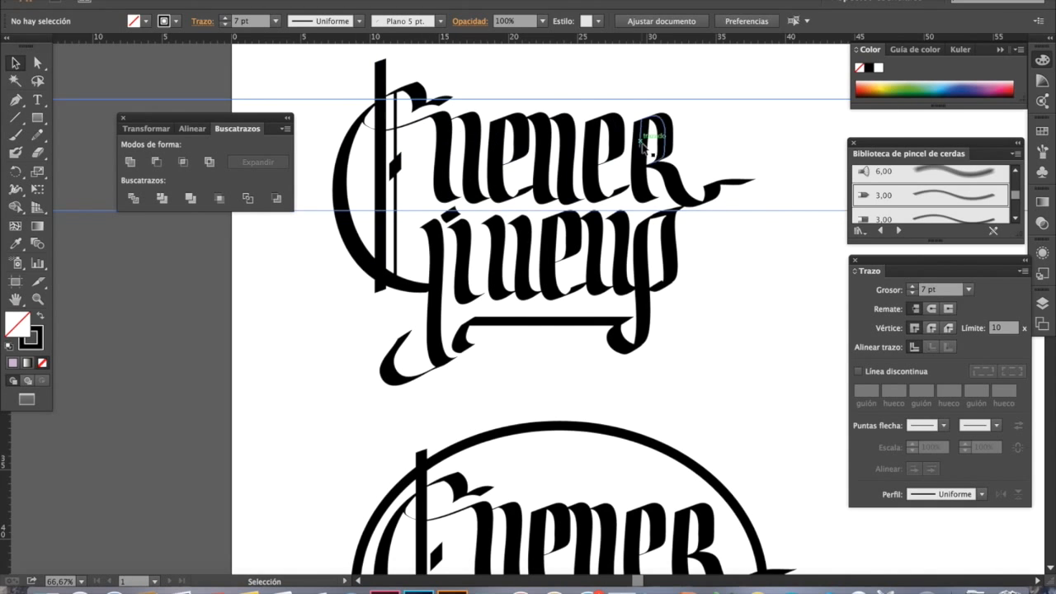
{"action": "left_click_drag", "start_coordinate": [739, 126], "coordinate": [575, 155]}
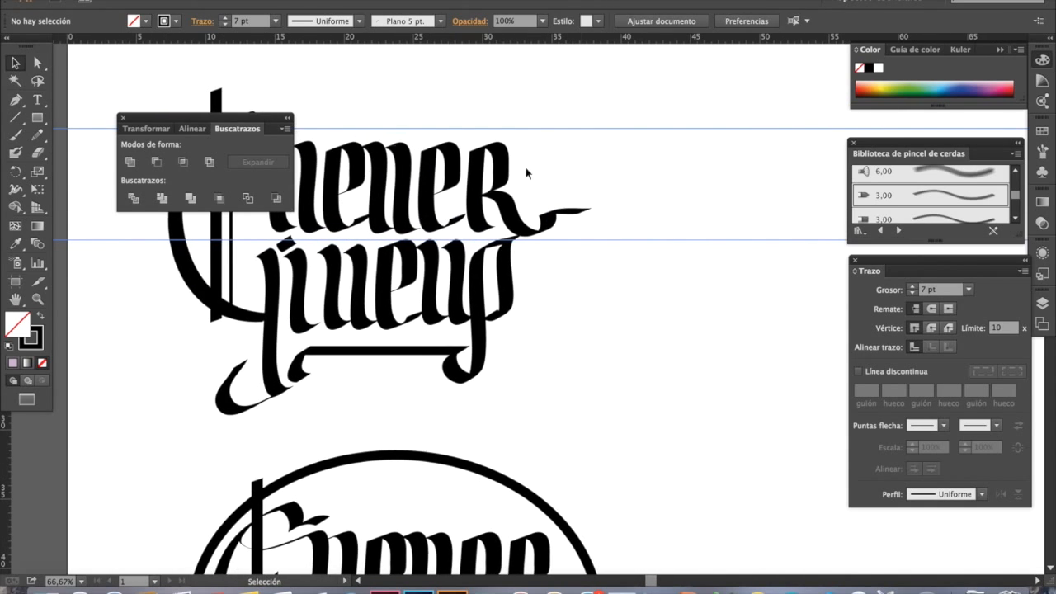
{"action": "left_click", "coordinate": [17, 135]}
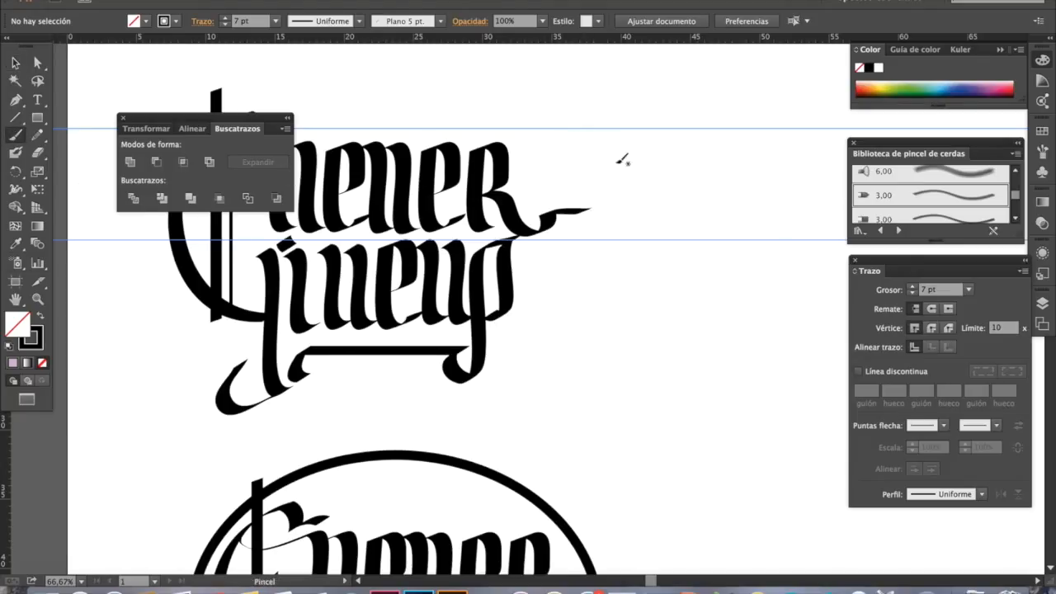
{"action": "mouse_move", "coordinate": [487, 194]}
{"action": "left_mouse_down"}
{"action": "mouse_move", "coordinate": [516, 211]}
{"action": "mouse_move", "coordinate": [587, 211]}
{"action": "left_mouse_up"}
{"action": "mouse_move", "coordinate": [615, 140]}
{"action": "left_mouse_down"}
{"action": "mouse_move", "coordinate": [616, 237]}
{"action": "mouse_move", "coordinate": [643, 237]}
{"action": "left_mouse_up"}
{"action": "left_click_drag", "start_coordinate": [612, 280], "coordinate": [599, 301]}
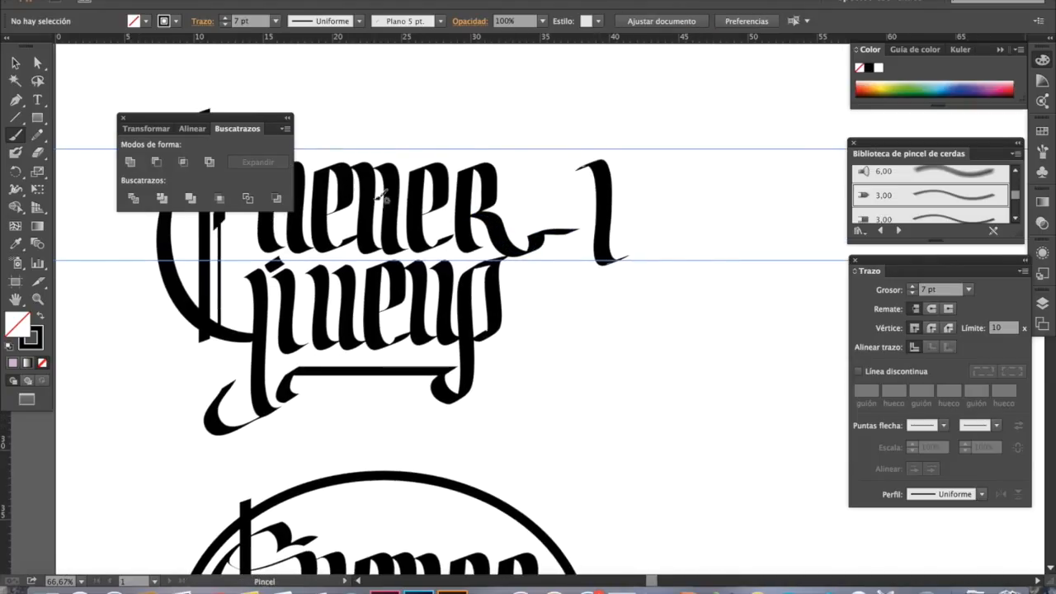
- Reshape the test stem's upper curve by lengthening the direction handle of its top anchor point
{"action": "left_click", "coordinate": [14, 64]}
{"action": "left_click", "coordinate": [601, 198]}
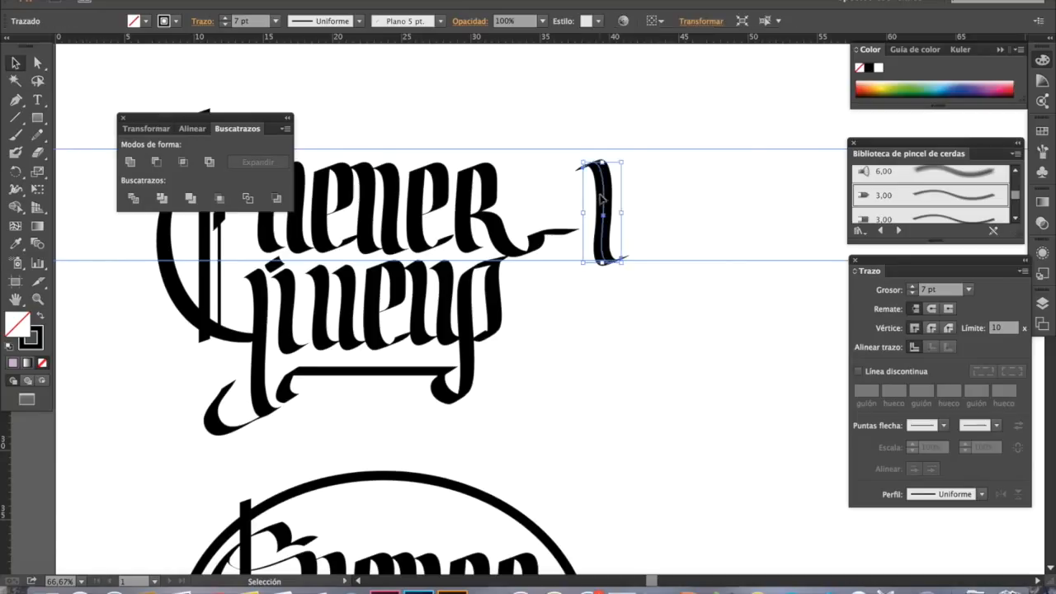
{"action": "key", "text": "a"}
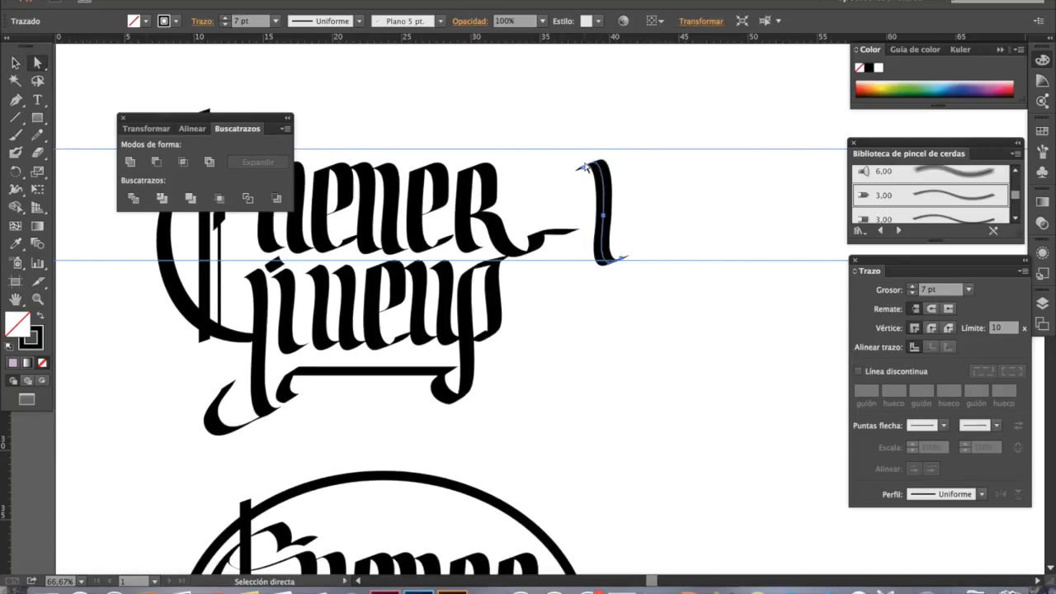
{"action": "left_click", "coordinate": [586, 167]}
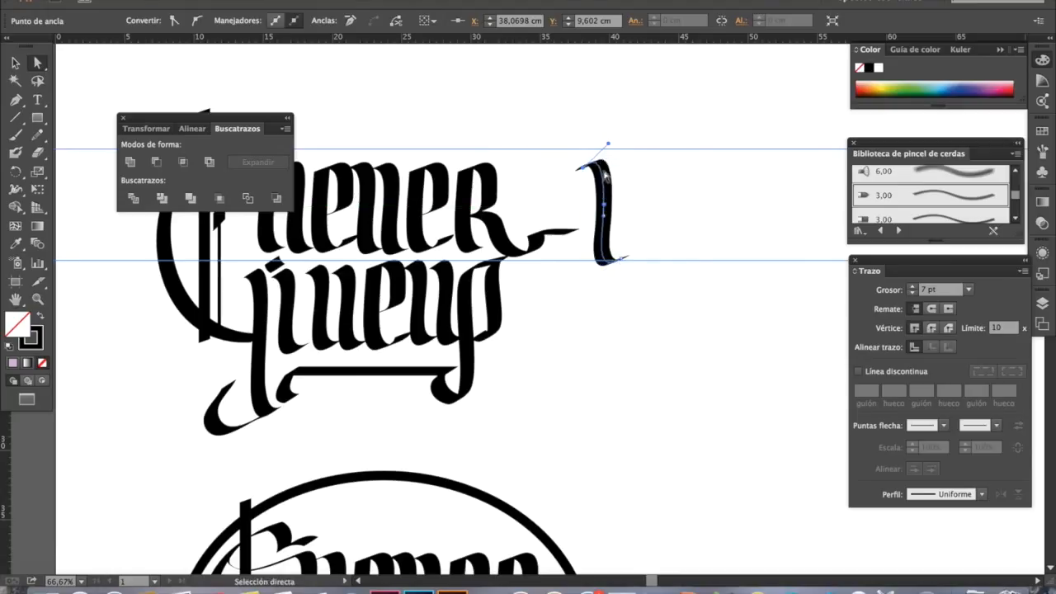
{"action": "left_click_drag", "start_coordinate": [608, 145], "coordinate": [617, 136]}
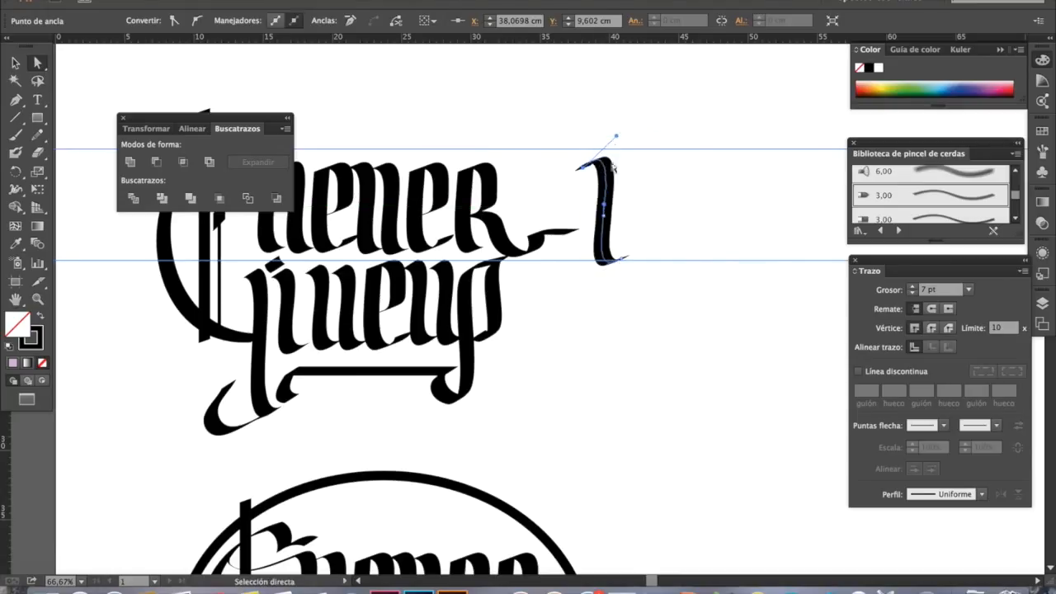
- Delete the entire reshaped test stem beside the uppermost lettering
{"action": "scroll", "coordinate": [528, 198], "scroll_direction": "left", "scroll_amount": 5}
{"action": "scroll", "coordinate": [528, 198], "scroll_direction": "down", "scroll_amount": 1}
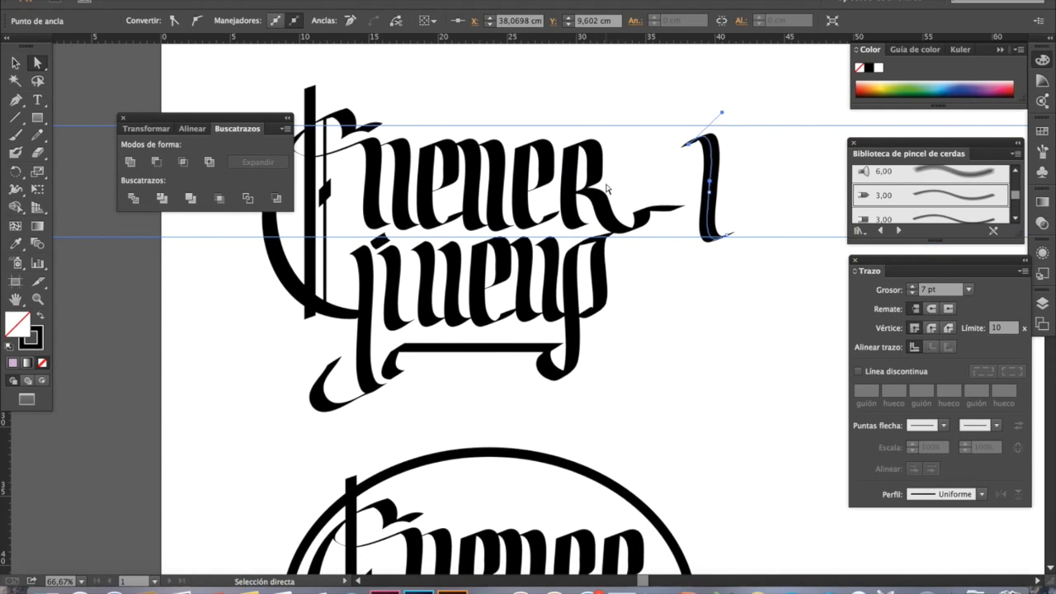
{"action": "key", "text": "Delete"}
{"action": "key", "text": "Delete"}
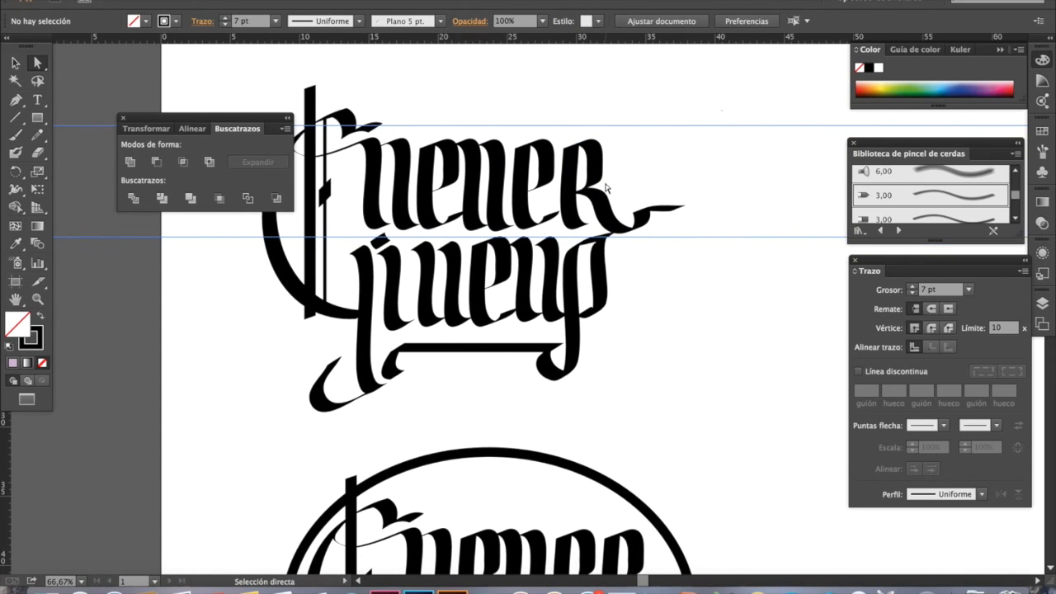
- Paint a tall curved test stroke with an upturned tail, running from the upper guide to below the lower one
{"action": "left_click", "coordinate": [16, 137]}
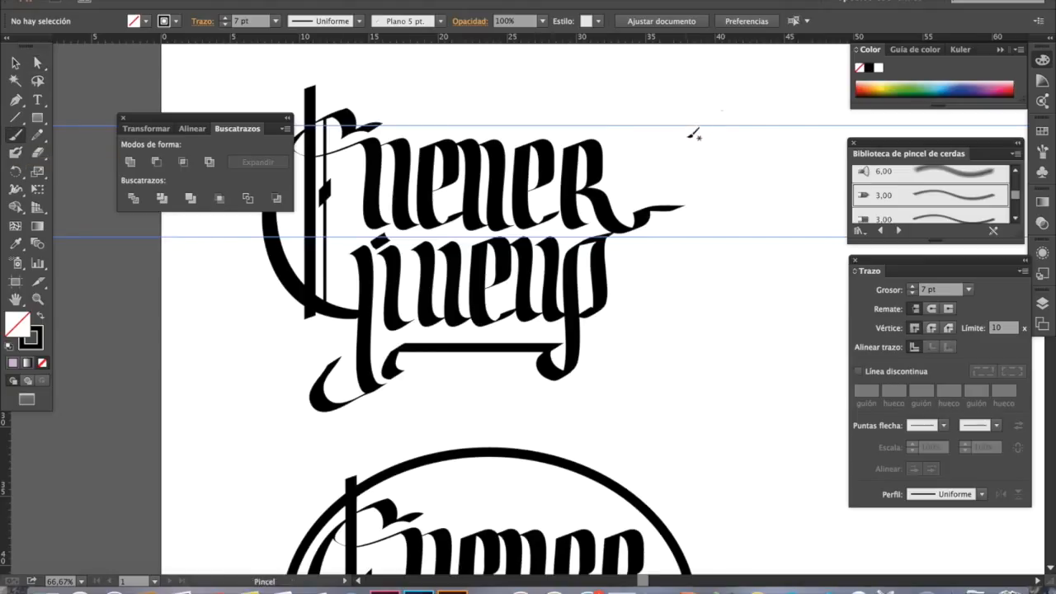
{"action": "left_click_drag", "start_coordinate": [700, 132], "coordinate": [700, 159]}
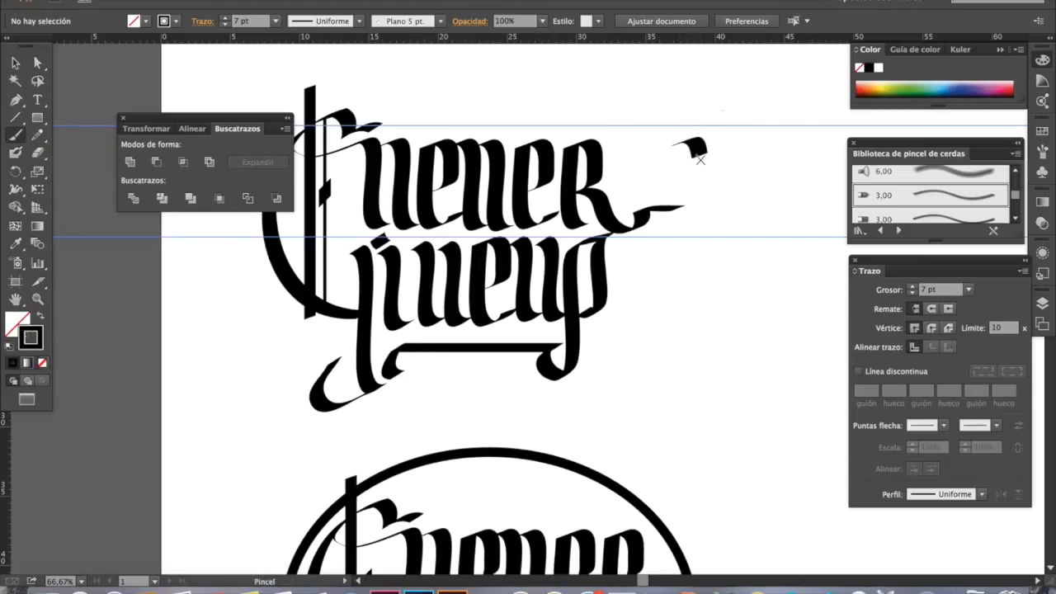
{"action": "key", "text": "ctrl+z"}
{"action": "mouse_move", "coordinate": [665, 134]}
{"action": "left_mouse_down"}
{"action": "mouse_move", "coordinate": [697, 169]}
{"action": "mouse_move", "coordinate": [696, 281]}
{"action": "mouse_move", "coordinate": [759, 293]}
{"action": "mouse_move", "coordinate": [646, 289]}
{"action": "left_mouse_up"}
{"action": "key", "text": "space"}
- Paint straight test strokes beside the curved one: two parallel vertical bars, two thick descending diagonals and one thin ascending diagonal
{"action": "left_click_drag", "start_coordinate": [650, 134], "coordinate": [651, 358]}
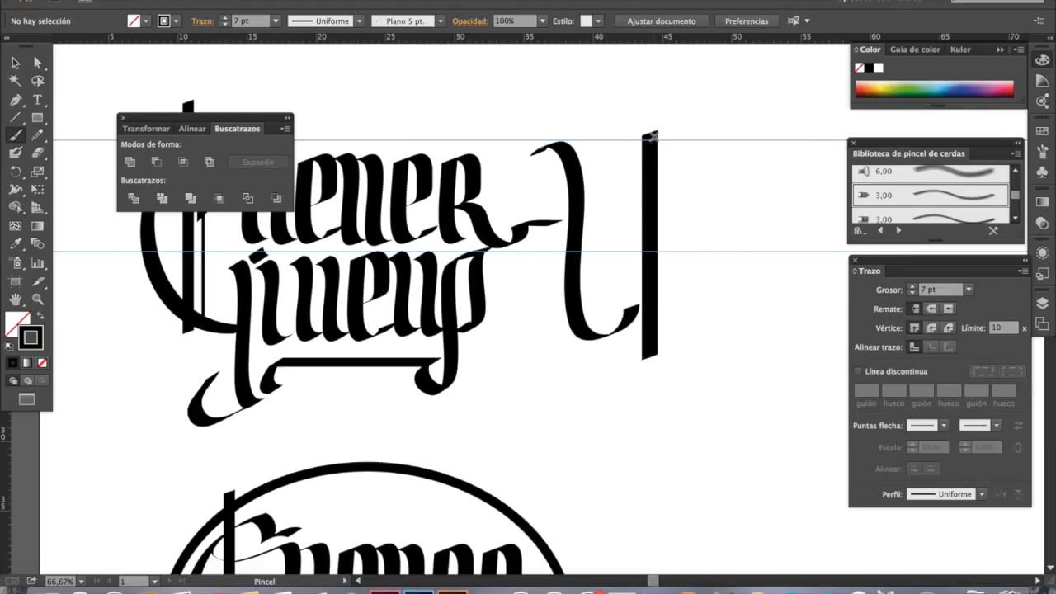
{"action": "left_click_drag", "start_coordinate": [670, 144], "coordinate": [665, 219]}
{"action": "left_click_drag", "start_coordinate": [695, 172], "coordinate": [848, 316]}
{"action": "left_click_drag", "start_coordinate": [742, 202], "coordinate": [829, 131]}
{"action": "mouse_move", "coordinate": [706, 119]}
{"action": "left_mouse_down"}
{"action": "mouse_move", "coordinate": [835, 214]}
{"action": "mouse_move", "coordinate": [853, 260]}
{"action": "left_mouse_up"}
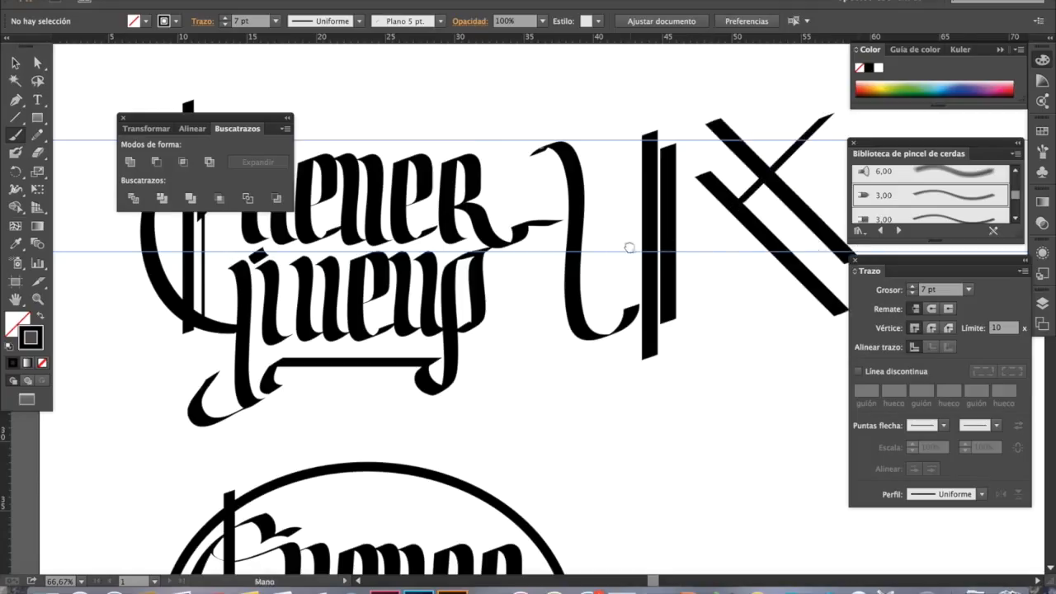
- Delete all the straight and curved test strokes beside the uppermost lettering
{"action": "left_click_drag", "start_coordinate": [632, 243], "coordinate": [558, 252]}
{"action": "key", "text": "v"}
{"action": "left_click_drag", "start_coordinate": [749, 190], "coordinate": [550, 173]}
{"action": "key", "text": "Delete"}
{"action": "left_click_drag", "start_coordinate": [554, 236], "coordinate": [596, 206]}
{"action": "left_click", "coordinate": [540, 186]}
{"action": "key", "text": "Delete"}
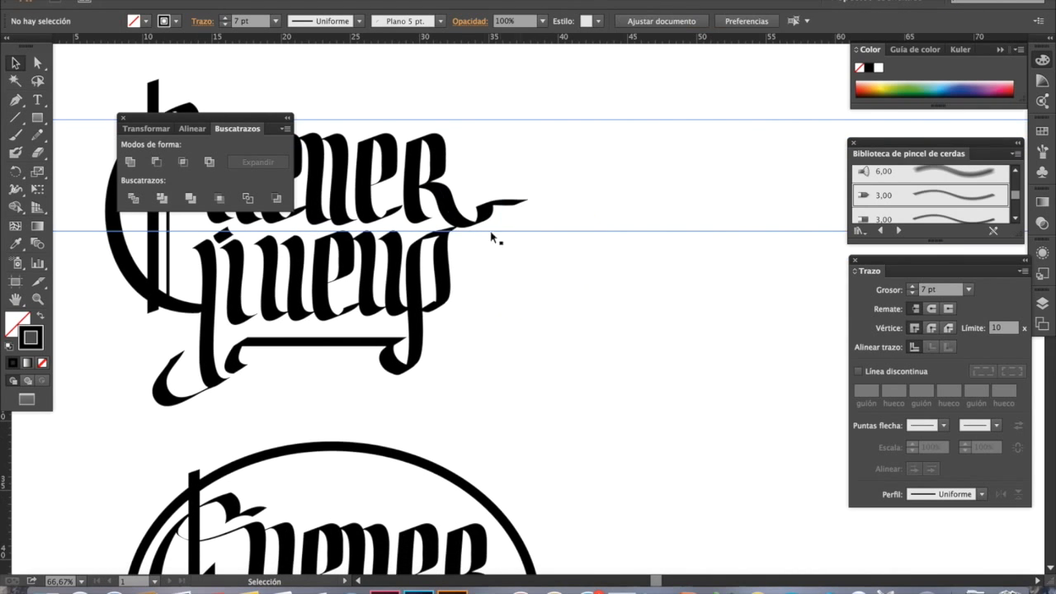
{"action": "key", "text": "super+space"}
{"action": "key", "text": "super+space"}
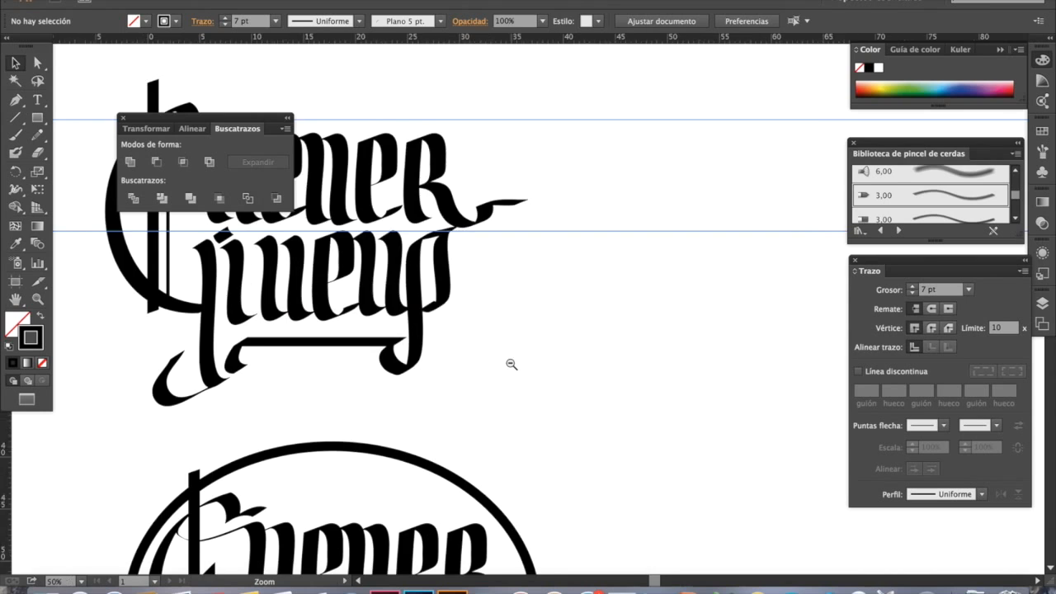
- Duplicate the entire uppermost lettering and place the copy to the right of the original at the same height
{"action": "left_click", "coordinate": [510, 363], "text": "alt+super"}
{"action": "left_click", "coordinate": [509, 363], "text": "alt+super"}
{"action": "left_click_drag", "start_coordinate": [505, 295], "coordinate": [405, 163]}
{"action": "left_click_drag", "start_coordinate": [695, 278], "coordinate": [676, 171]}
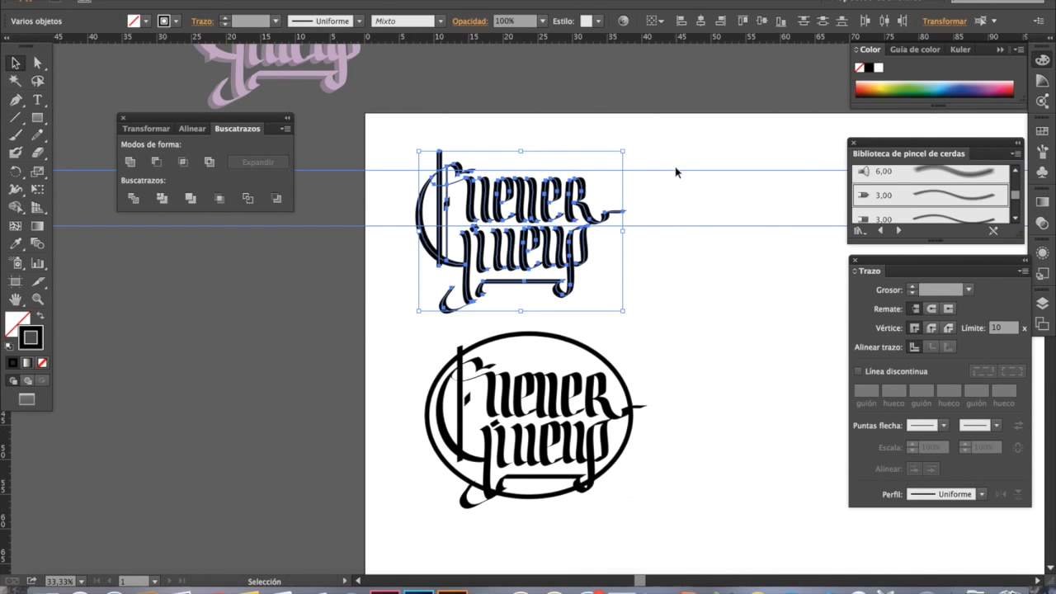
{"action": "key", "text": "super+c"}
{"action": "key", "text": "super+v"}
{"action": "left_click_drag", "start_coordinate": [668, 300], "coordinate": [571, 288]}
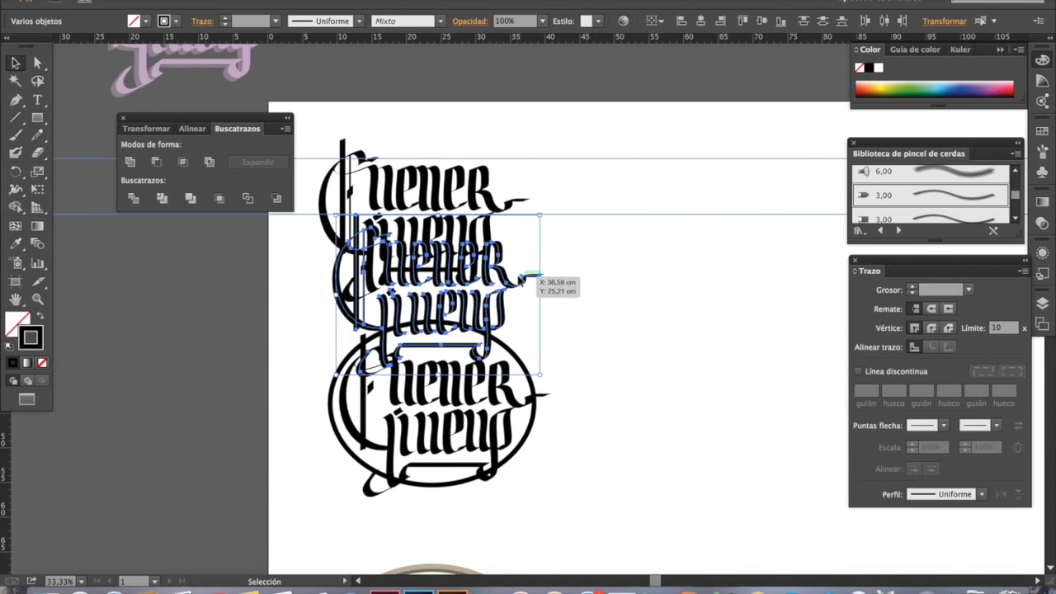
{"action": "left_click_drag", "start_coordinate": [502, 274], "coordinate": [737, 200]}
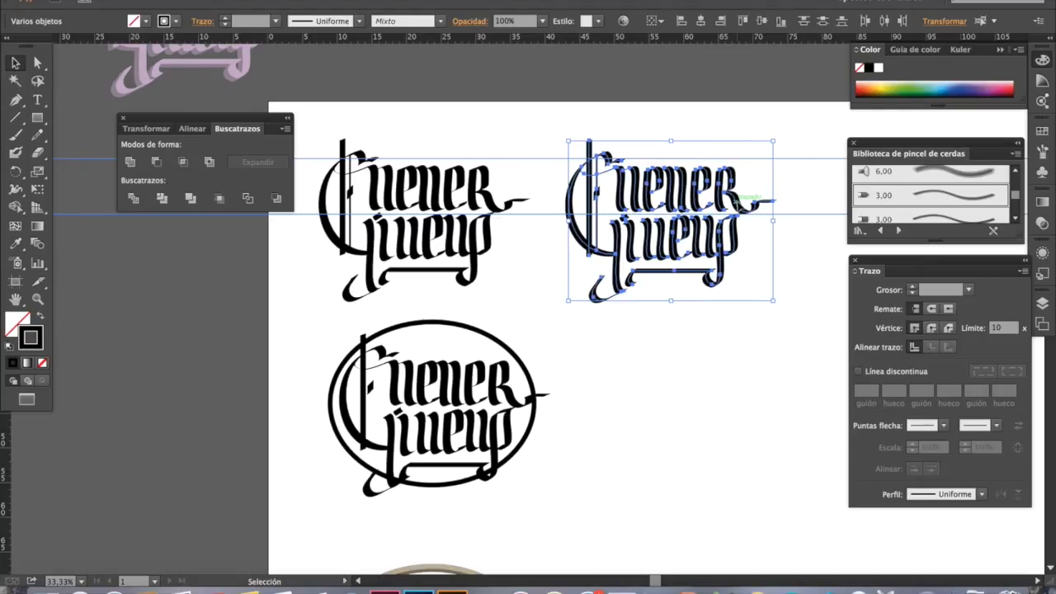
- Nudge the lettering copy slightly farther right, keeping it level with the original, and deselect it
{"action": "key", "text": "shift+Right"}
{"action": "key", "text": "shift+Right"}
{"action": "key", "text": "shift+Right"}
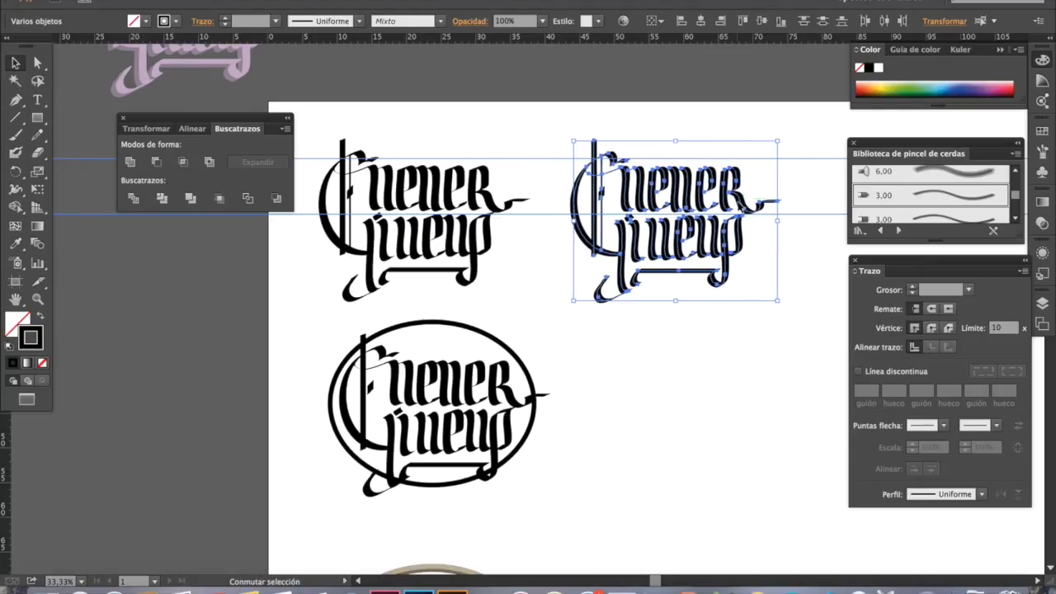
{"action": "key", "text": "shift+Up"}
{"action": "key", "text": "shift+Right"}
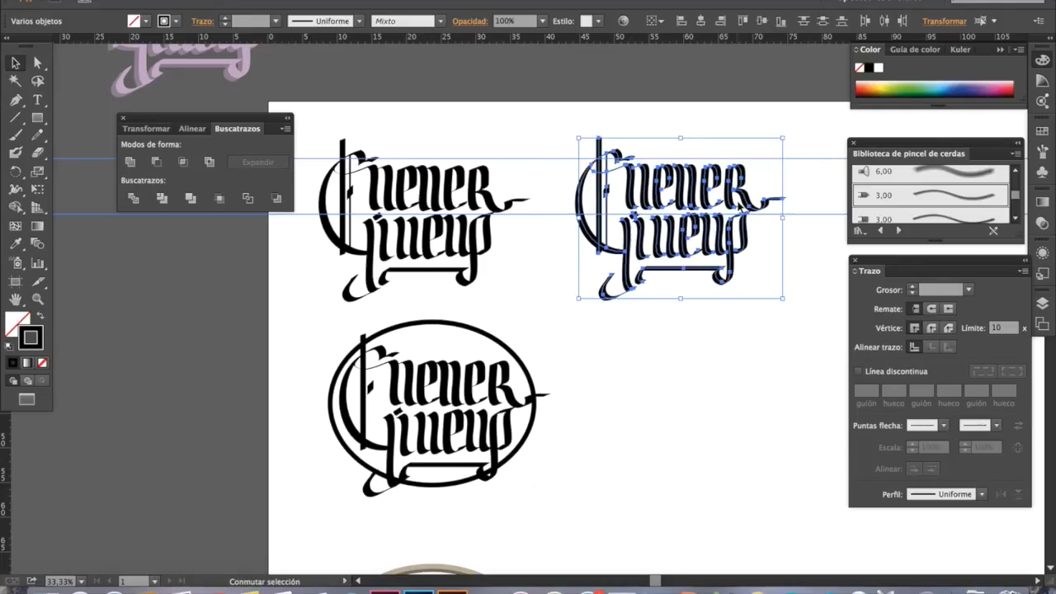
{"action": "key", "text": "shift+Down"}
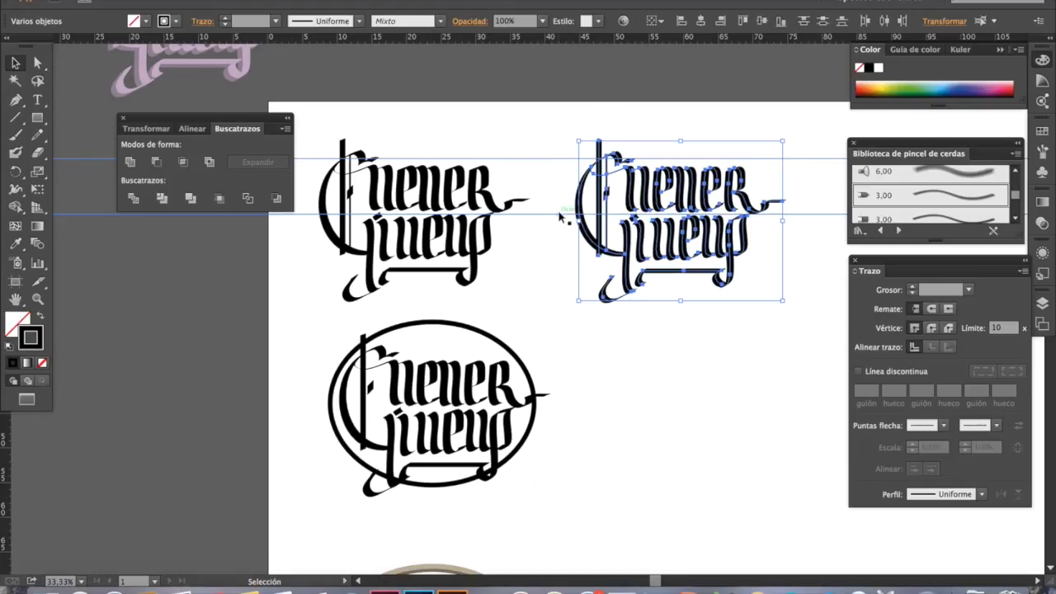
{"action": "left_click", "coordinate": [684, 347]}
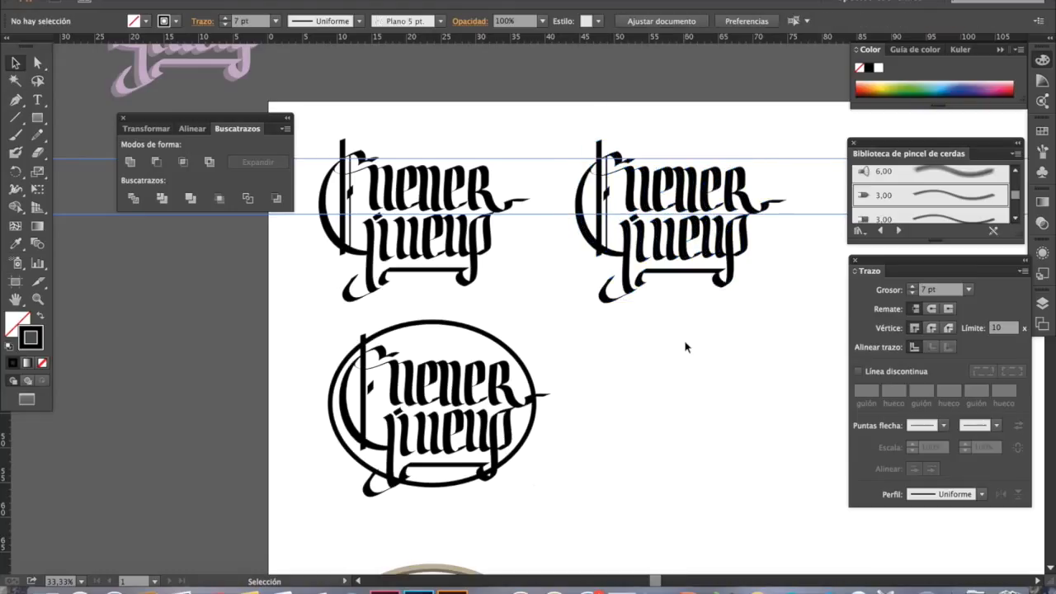
- Try moving the lower end of the copy's vertical stem and anchor points of a middle letter, and undo these changes
{"action": "left_click_drag", "start_coordinate": [797, 324], "coordinate": [573, 140]}
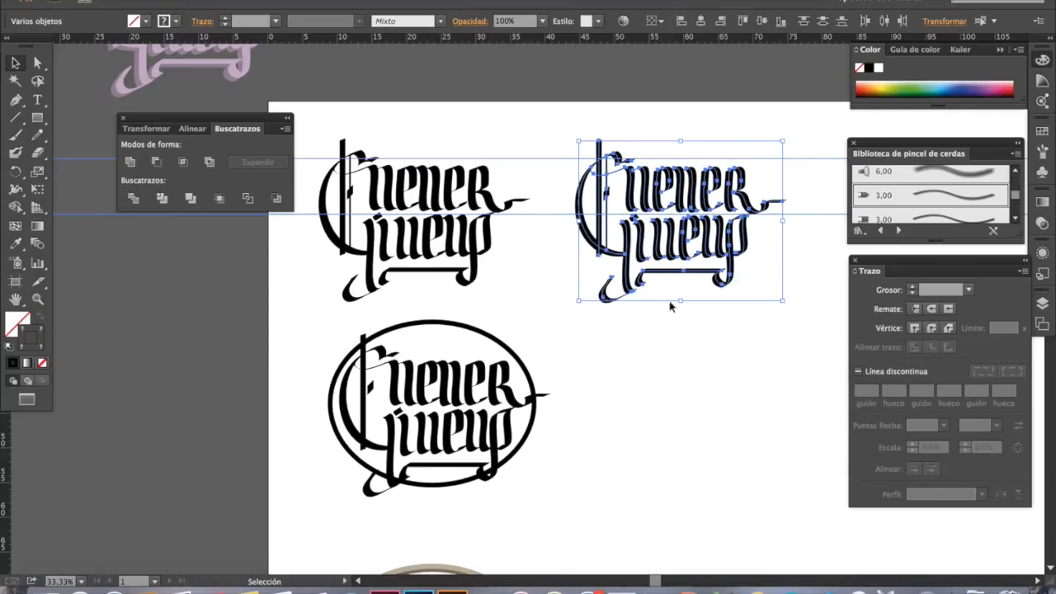
{"action": "key", "text": "a"}
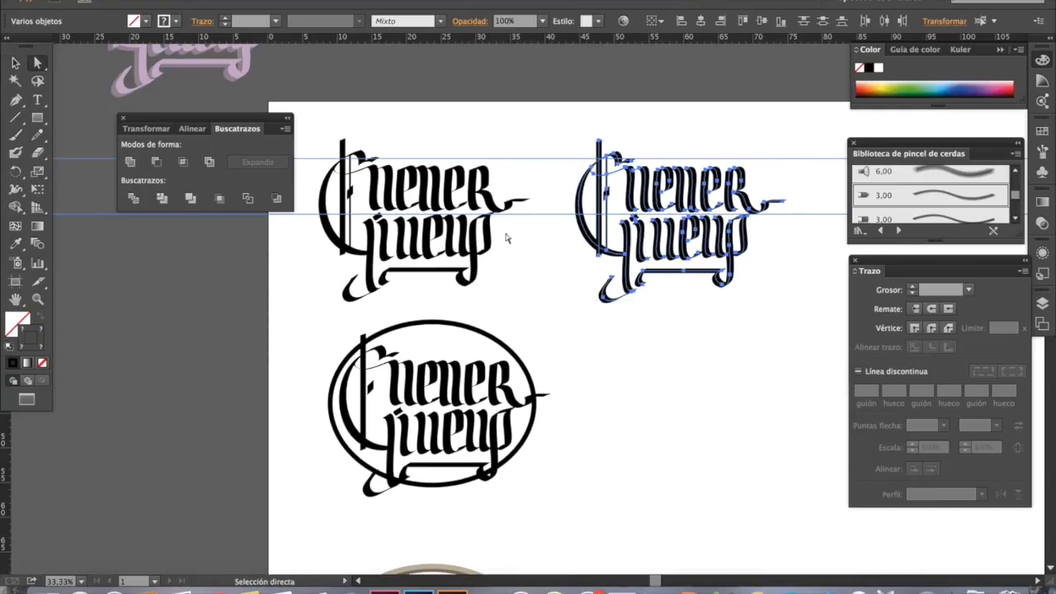
{"action": "mouse_move", "coordinate": [601, 262]}
{"action": "left_mouse_down"}
{"action": "mouse_move", "coordinate": [550, 238]}
{"action": "mouse_move", "coordinate": [533, 264]}
{"action": "left_mouse_up"}
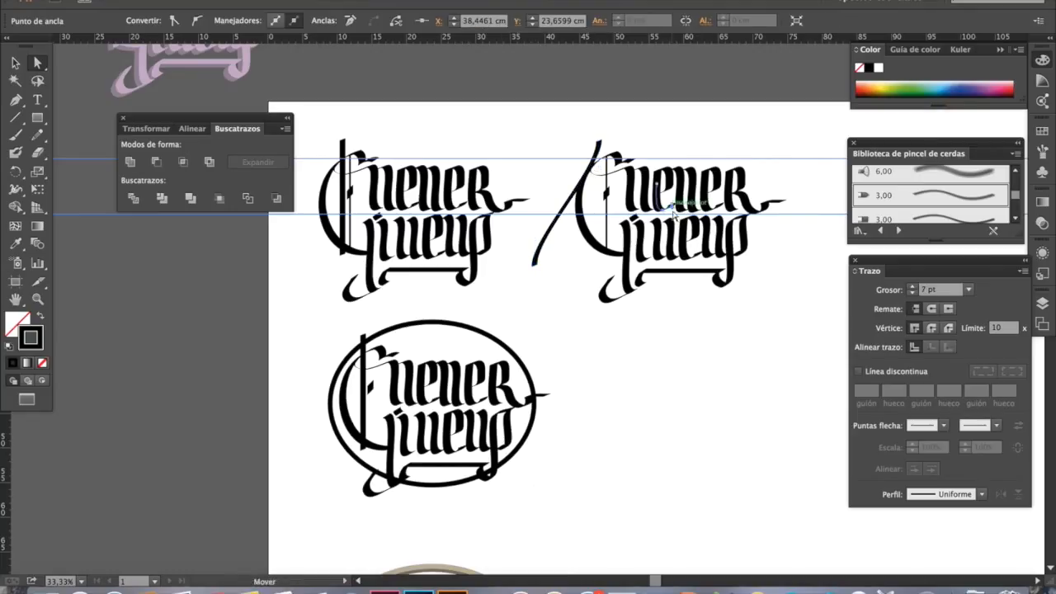
{"action": "left_click_drag", "start_coordinate": [653, 212], "coordinate": [690, 175]}
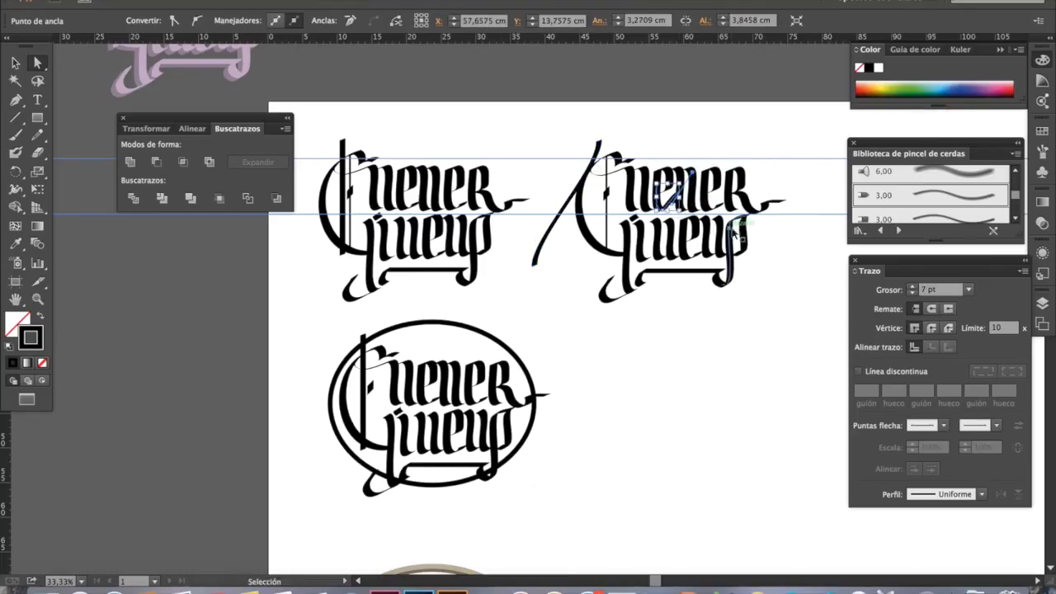
{"action": "key", "text": "ctrl+z"}
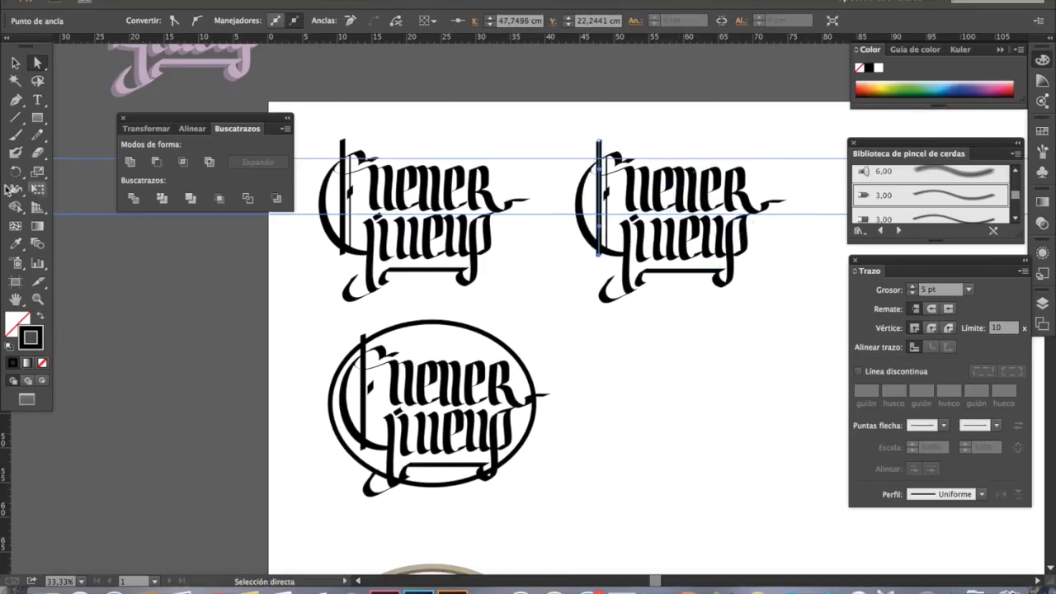
{"action": "left_click", "coordinate": [16, 63]}
{"action": "left_click", "coordinate": [772, 298]}
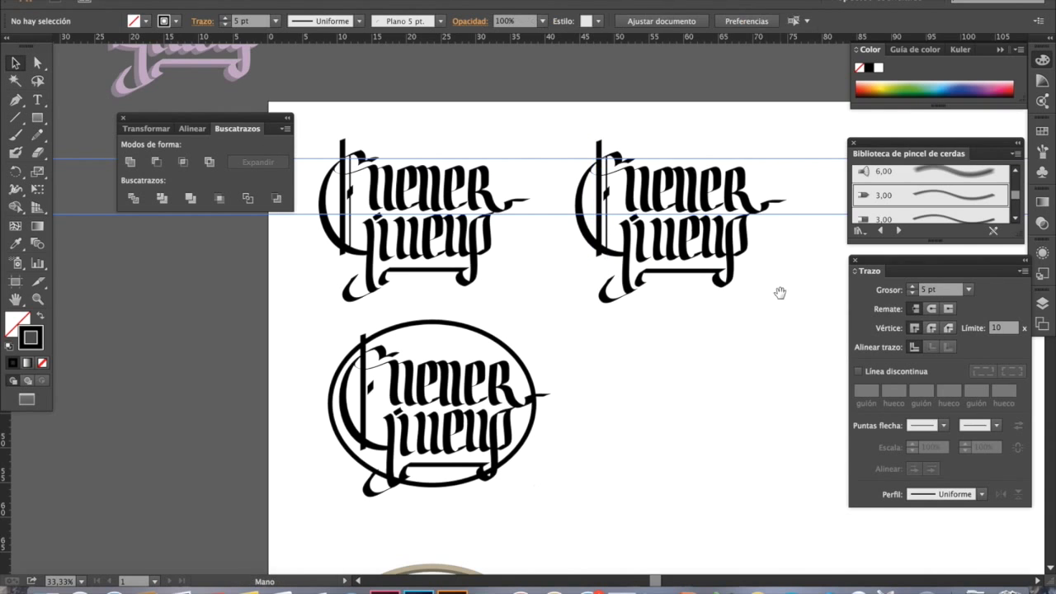
- Delete the horizontal guides crossing the two upper letterings
{"action": "scroll", "coordinate": [773, 297], "scroll_direction": "up", "scroll_amount": 2}
{"action": "scroll", "coordinate": [773, 297], "scroll_direction": "right", "scroll_amount": 2}
{"action": "left_click", "coordinate": [783, 190]}
{"action": "key", "text": "Delete"}
- Expand the appearance of all brush strokes in the upper-right lettering copy
{"action": "left_click_drag", "start_coordinate": [775, 382], "coordinate": [535, 167]}
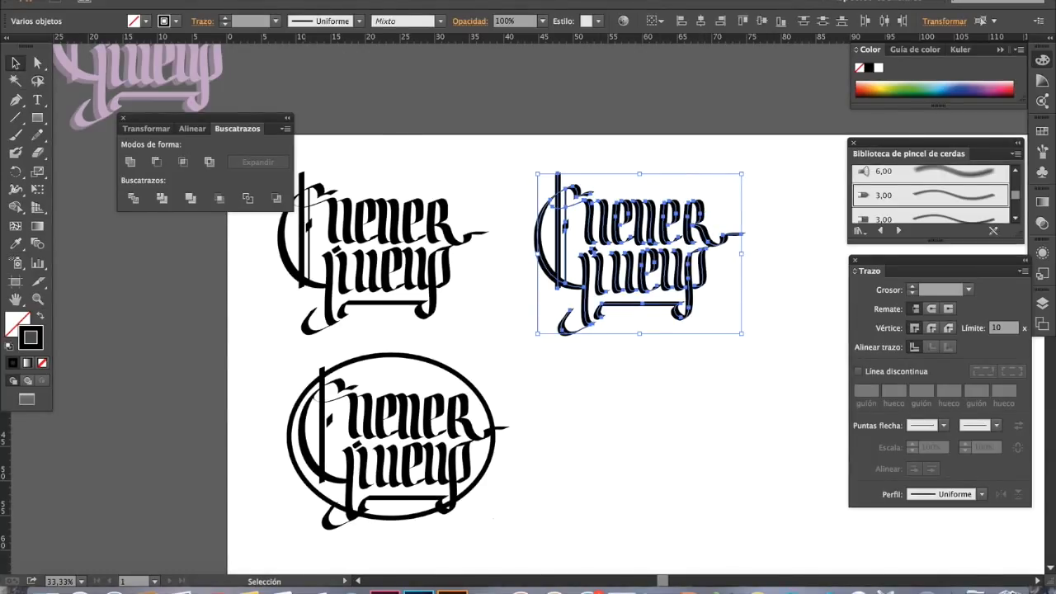
{"action": "left_click", "coordinate": [216, 0]}
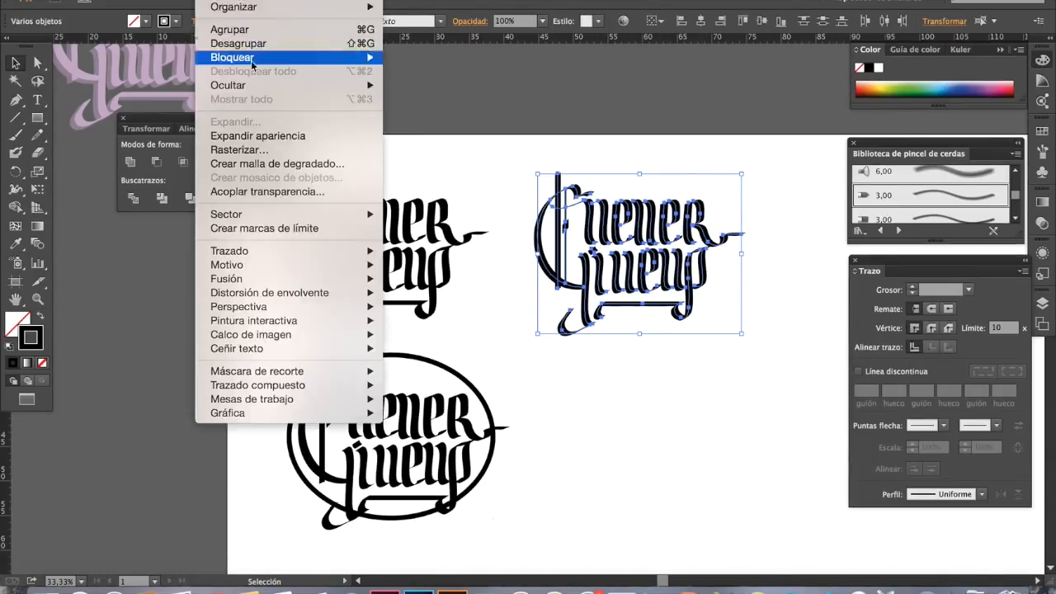
{"action": "left_click", "coordinate": [244, 135]}
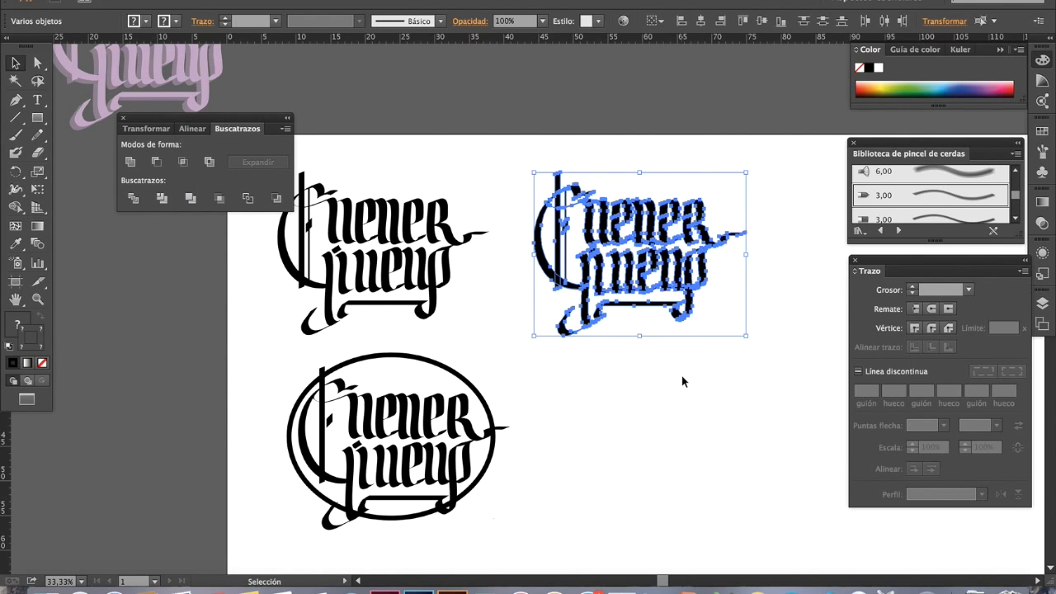
- Try a green fill on the large curved stroke of the expanded lettering's initial letter, and undo the colour change
{"action": "key", "text": "z"}
{"action": "left_click_drag", "start_coordinate": [505, 200], "coordinate": [688, 378]}
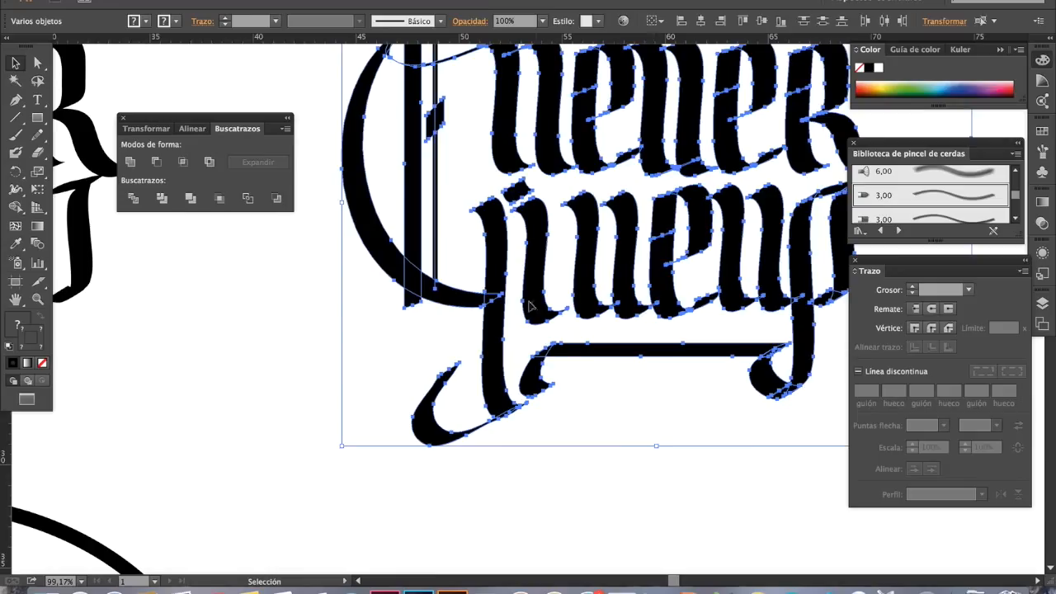
{"action": "left_click", "coordinate": [379, 189]}
{"action": "left_click", "coordinate": [360, 212]}
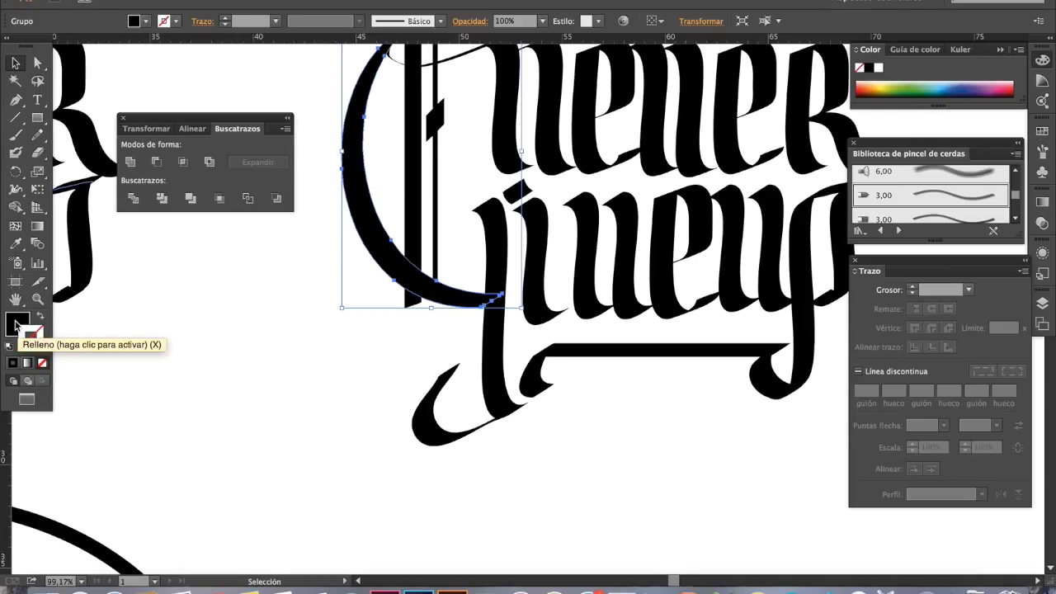
{"action": "left_click", "coordinate": [909, 83]}
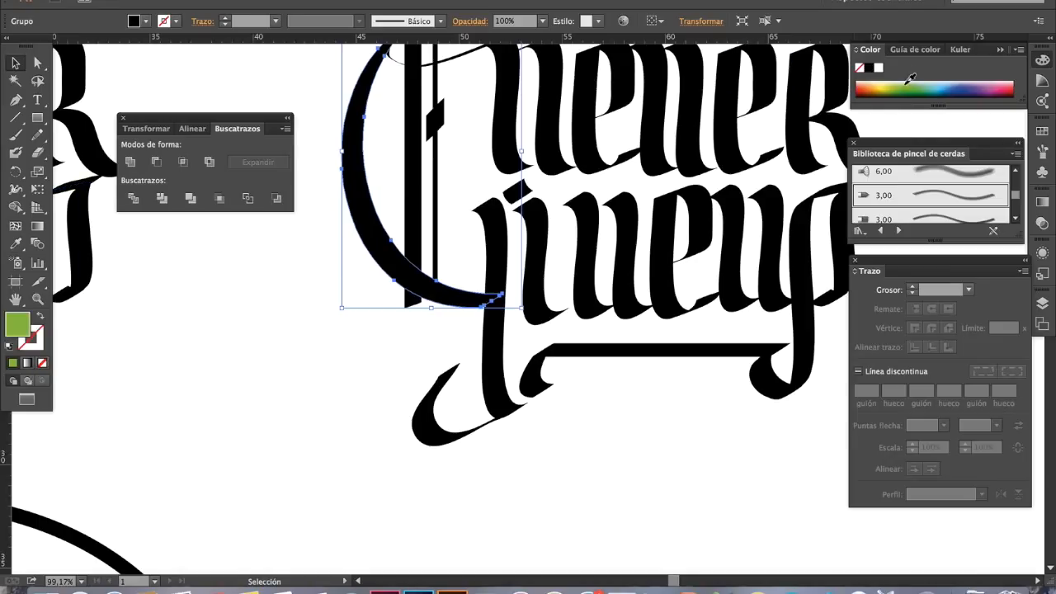
{"action": "key", "text": "ctrl+z"}
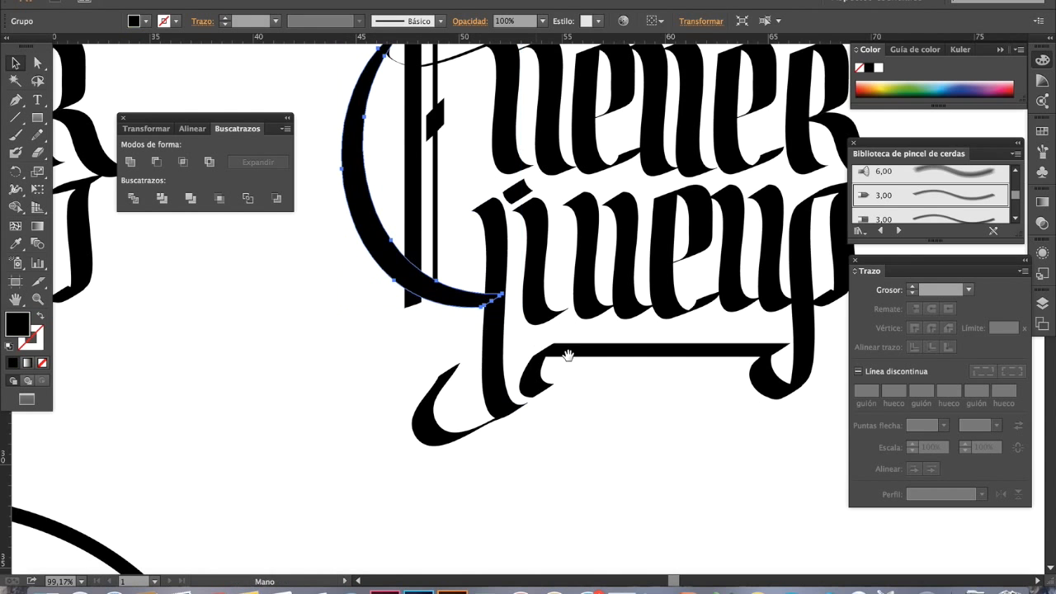
- Draw an ellipse about 30 cm wide and 21 cm high below the expanded lettering, with a black stroke and no fill
{"action": "key", "text": "ctrl+minus"}
{"action": "key", "text": "ctrl+minus"}
{"action": "key", "text": "ctrl+minus"}
{"action": "left_click_drag", "start_coordinate": [518, 335], "coordinate": [597, 358]}
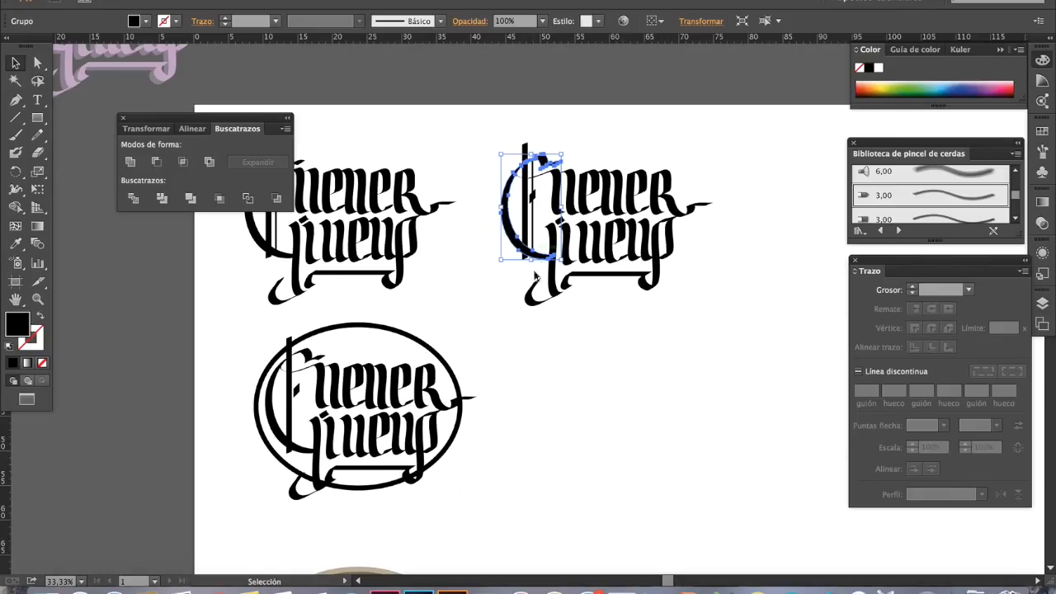
{"action": "left_click", "coordinate": [39, 120]}
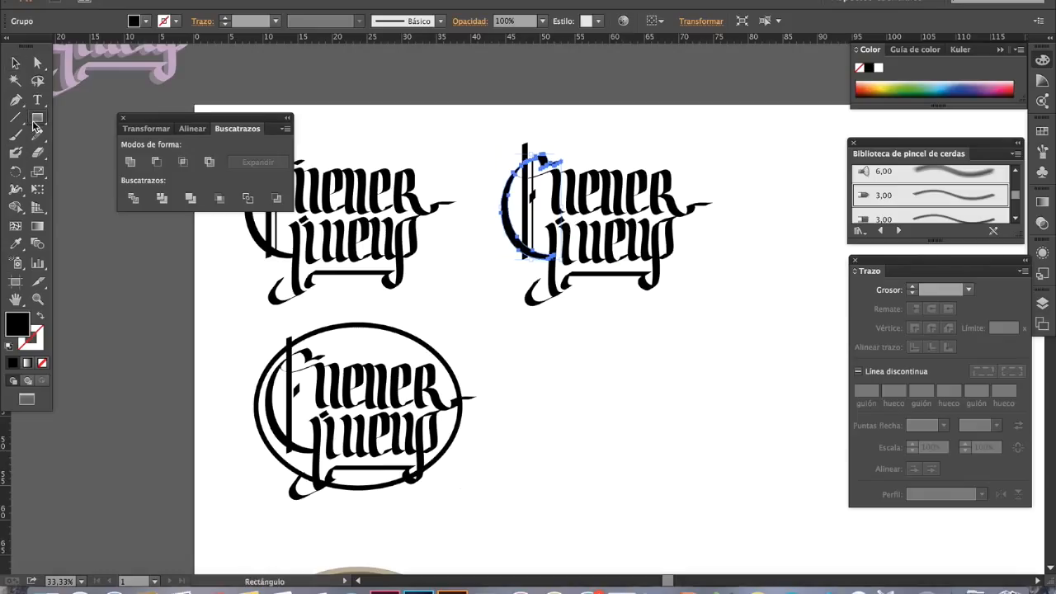
{"action": "left_click", "coordinate": [84, 153]}
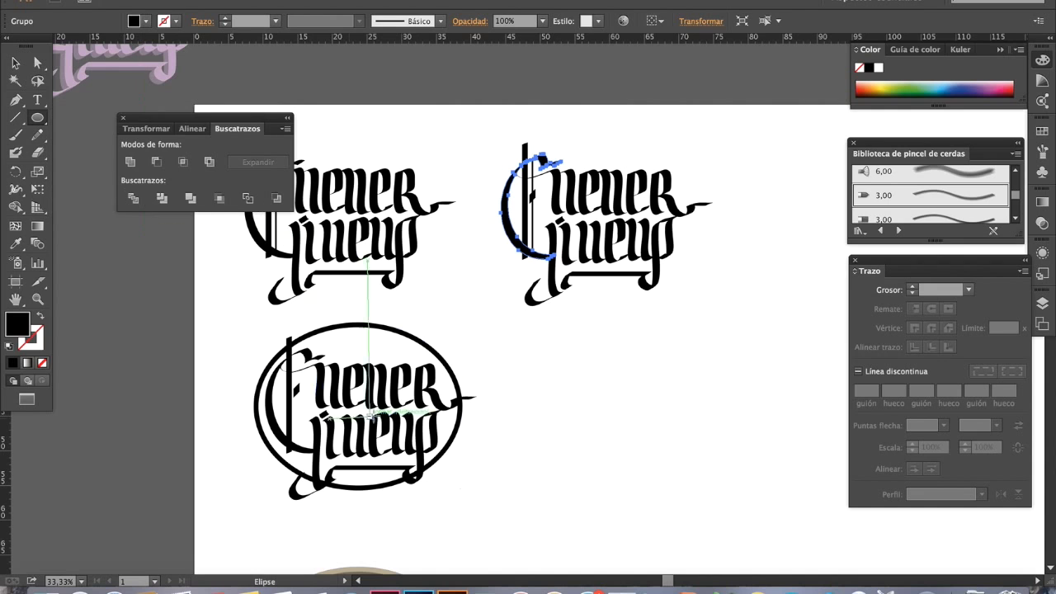
{"action": "left_click_drag", "start_coordinate": [471, 288], "coordinate": [676, 430]}
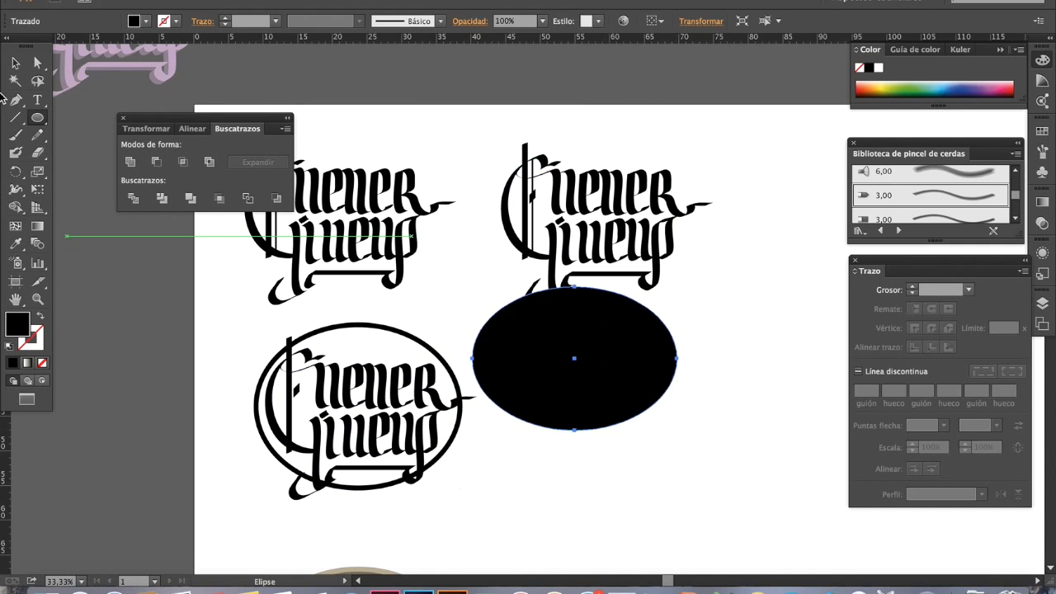
{"action": "left_click", "coordinate": [41, 318]}
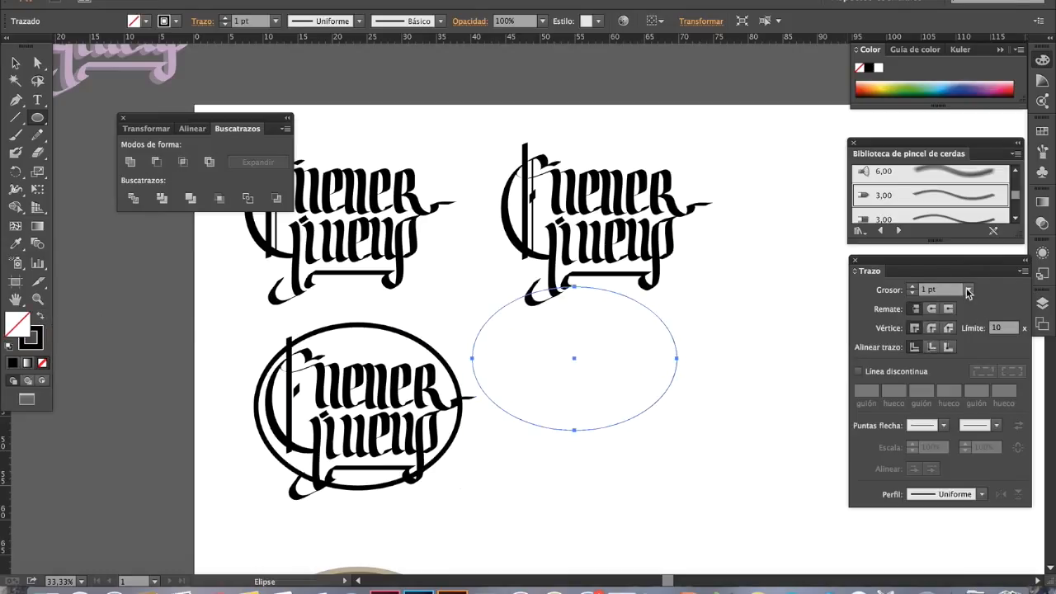
- Try stroke weights of 10, 20, 40, 300 and 30 pt on the new ellipse
{"action": "left_click", "coordinate": [968, 292]}
{"action": "left_click", "coordinate": [982, 146]}
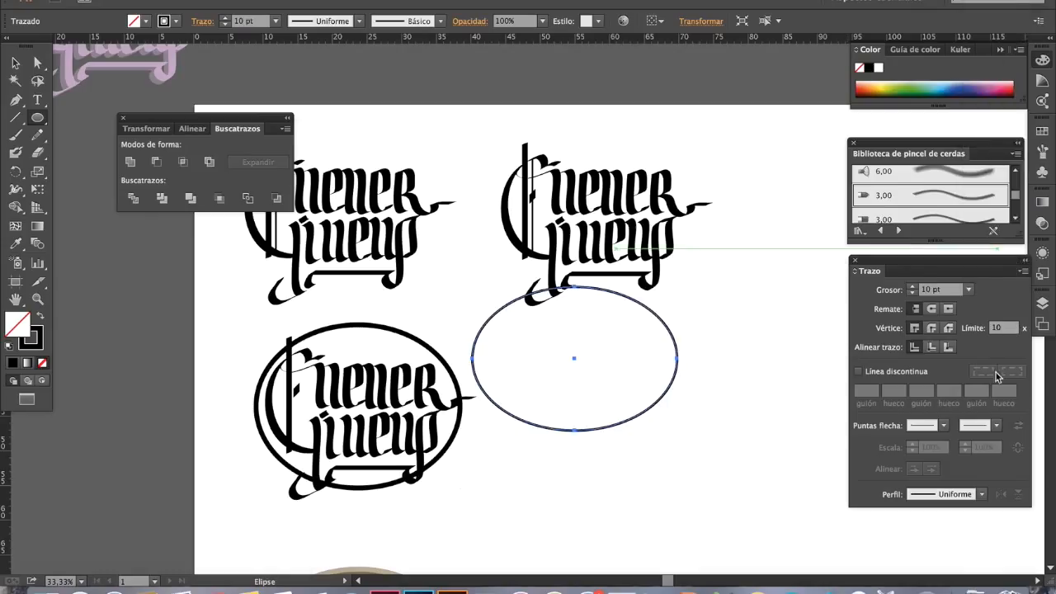
{"action": "left_click", "coordinate": [968, 292]}
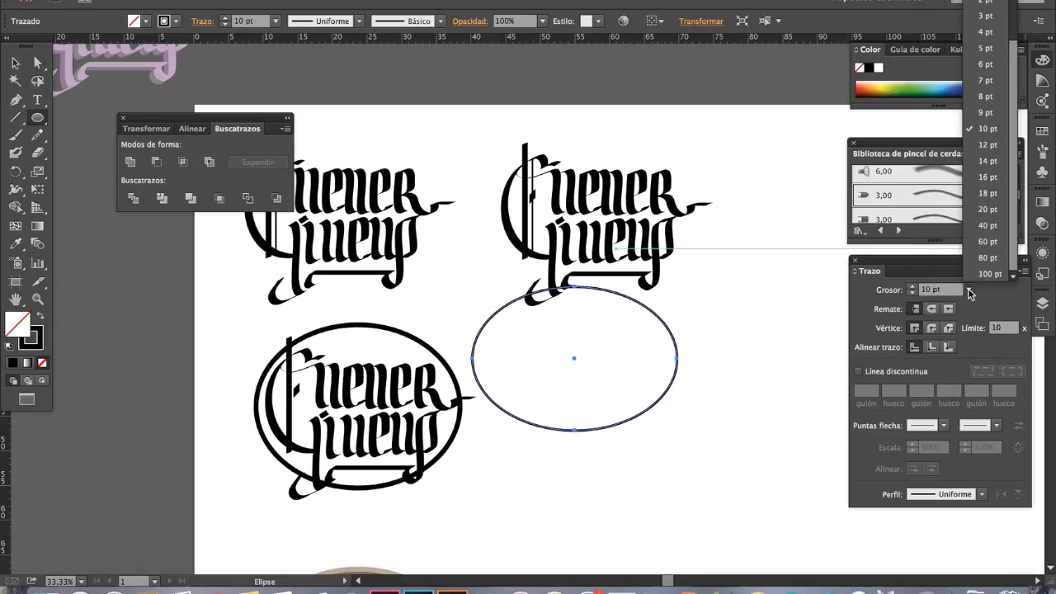
{"action": "left_click", "coordinate": [985, 210]}
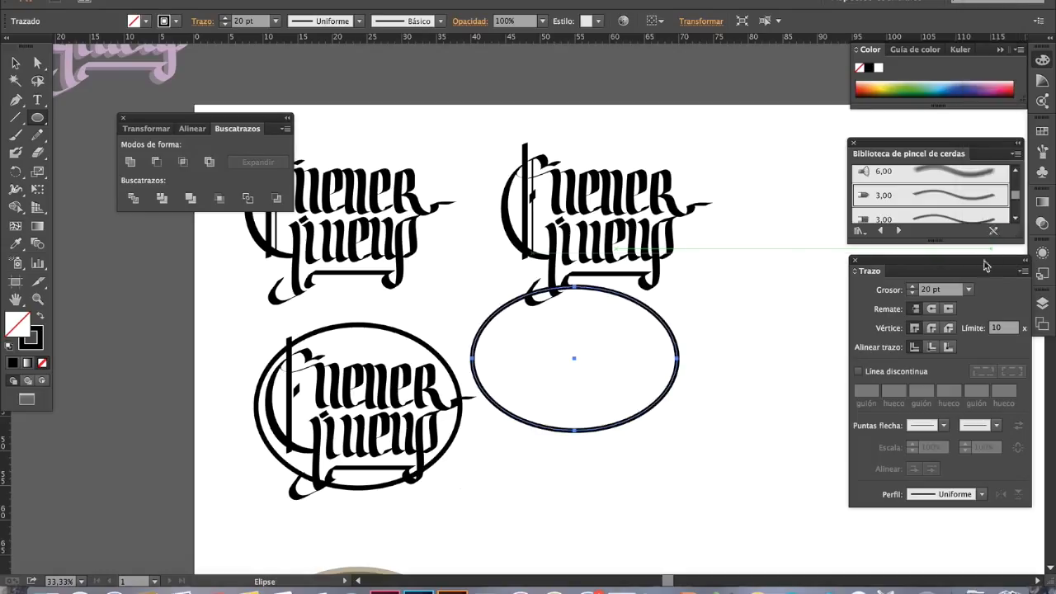
{"action": "left_click", "coordinate": [972, 291]}
{"action": "left_click", "coordinate": [990, 229]}
{"action": "left_click", "coordinate": [924, 290]}
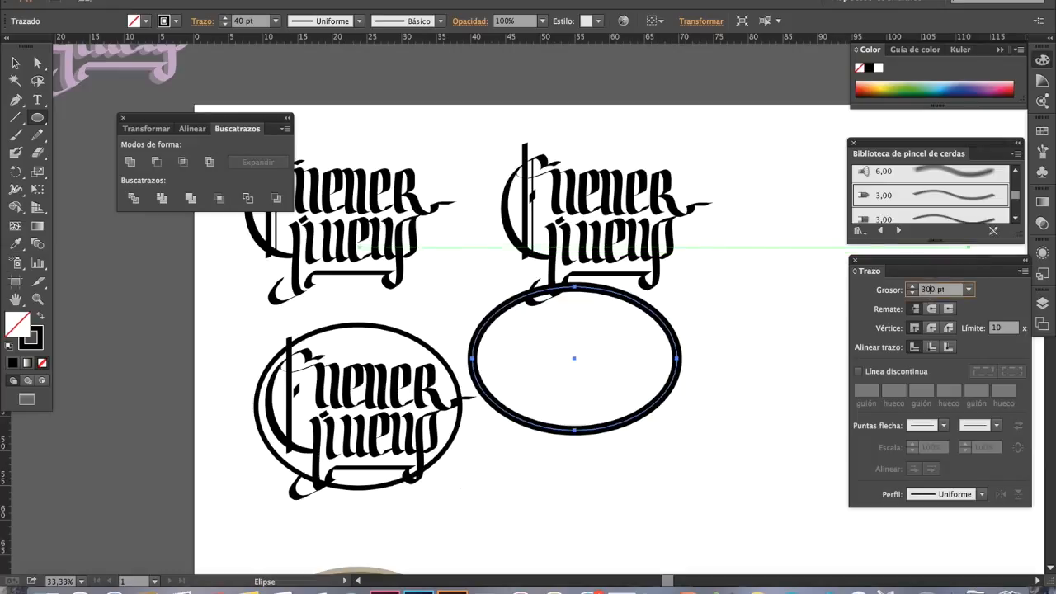
{"action": "key", "text": "Return"}
{"action": "left_click", "coordinate": [933, 292]}
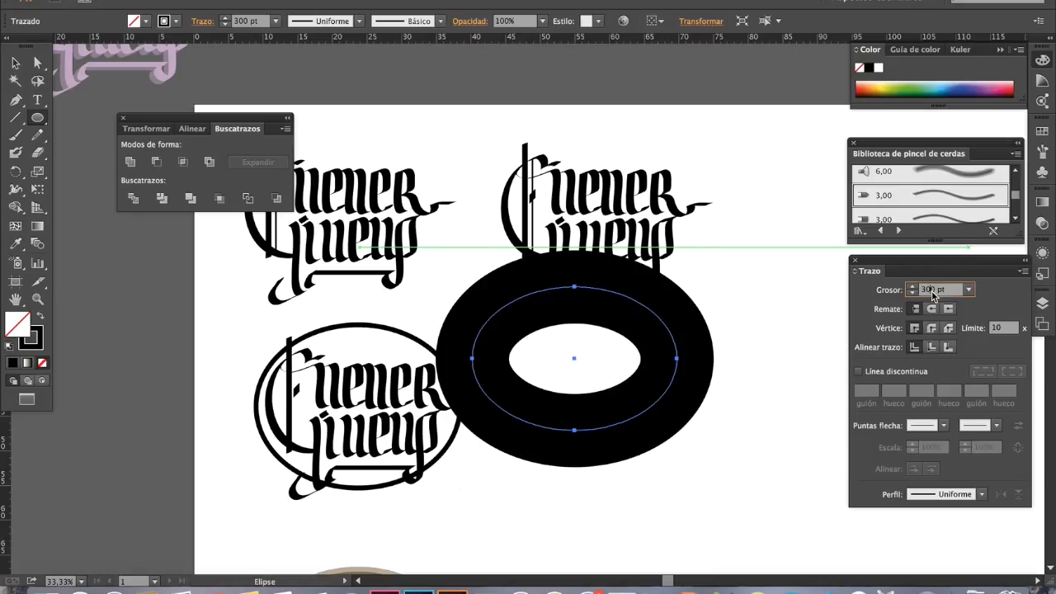
{"action": "key", "text": "BackSpace"}
{"action": "key", "text": "Return"}
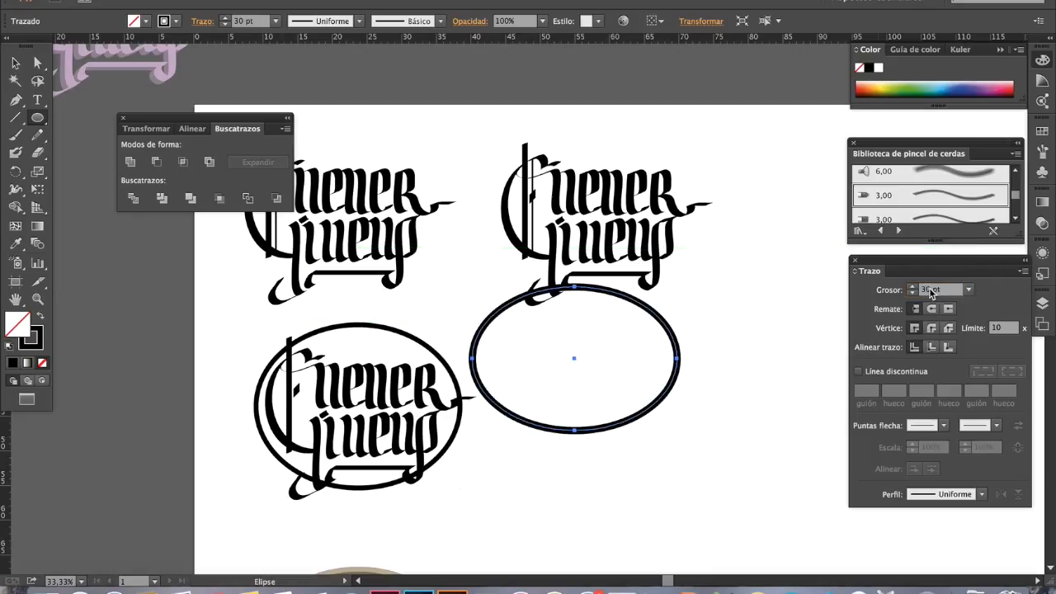
- Set the new ellipse's stroke weight to 25 pt and expand its fill and stroke into a ring shape
{"action": "type", "text": "25"}
{"action": "key", "text": "Return"}
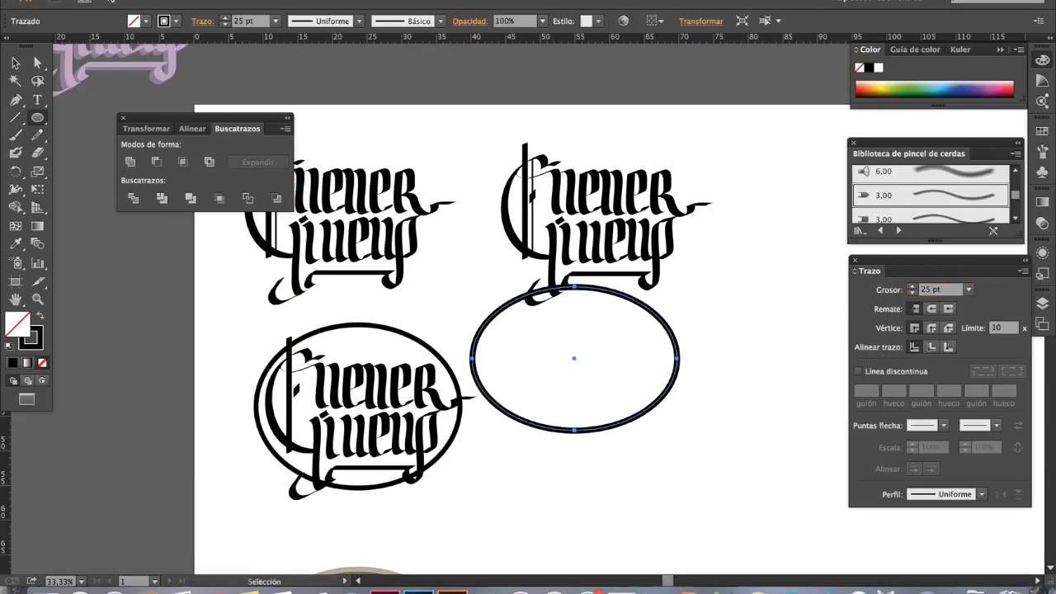
{"action": "left_click", "coordinate": [119, 0]}
{"action": "mouse_move", "coordinate": [171, 0]}
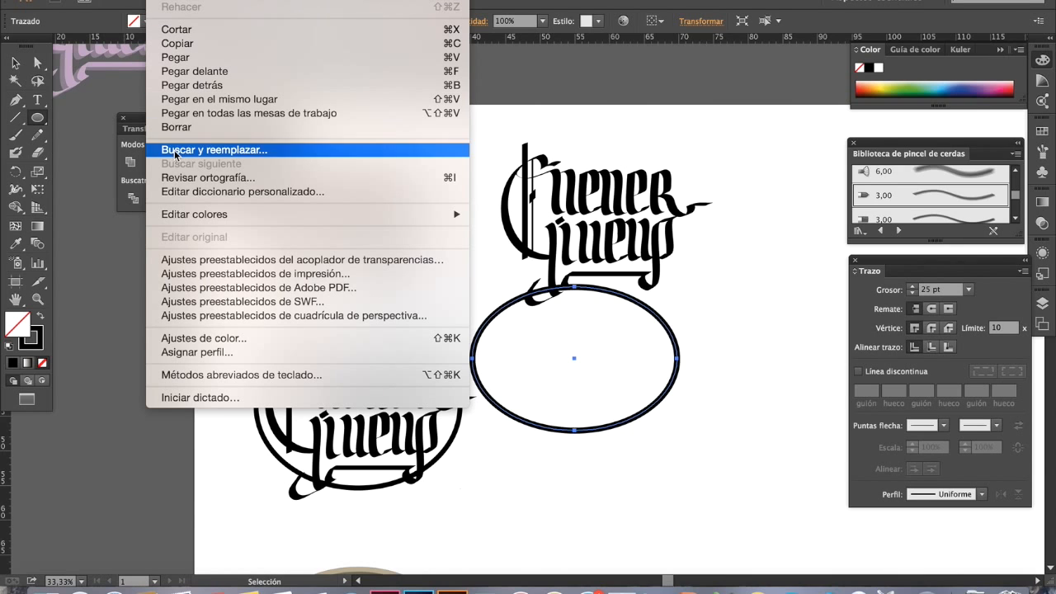
{"action": "mouse_move", "coordinate": [219, 0]}
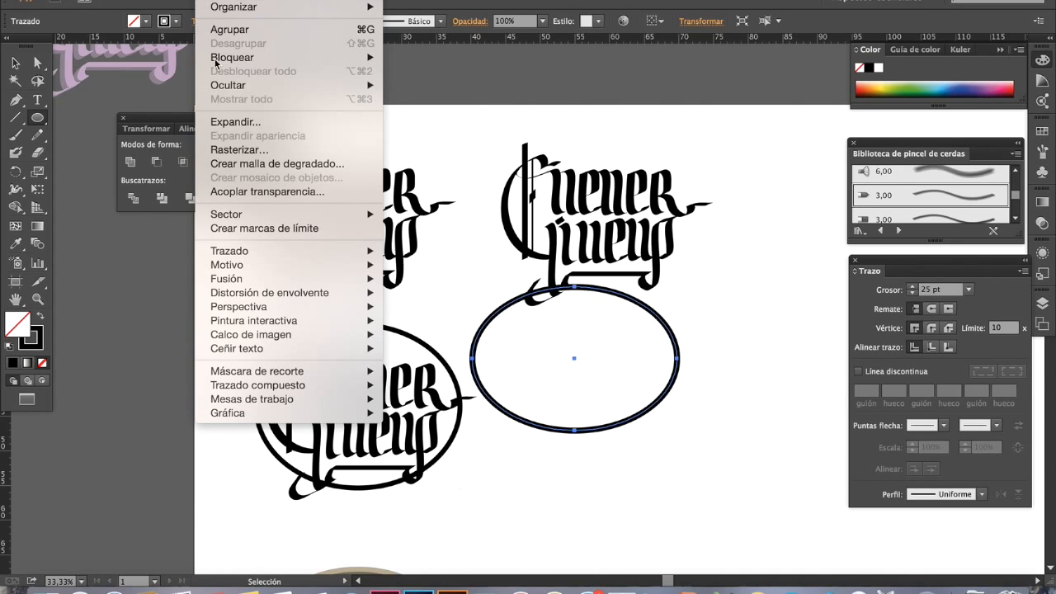
{"action": "left_click", "coordinate": [235, 121]}
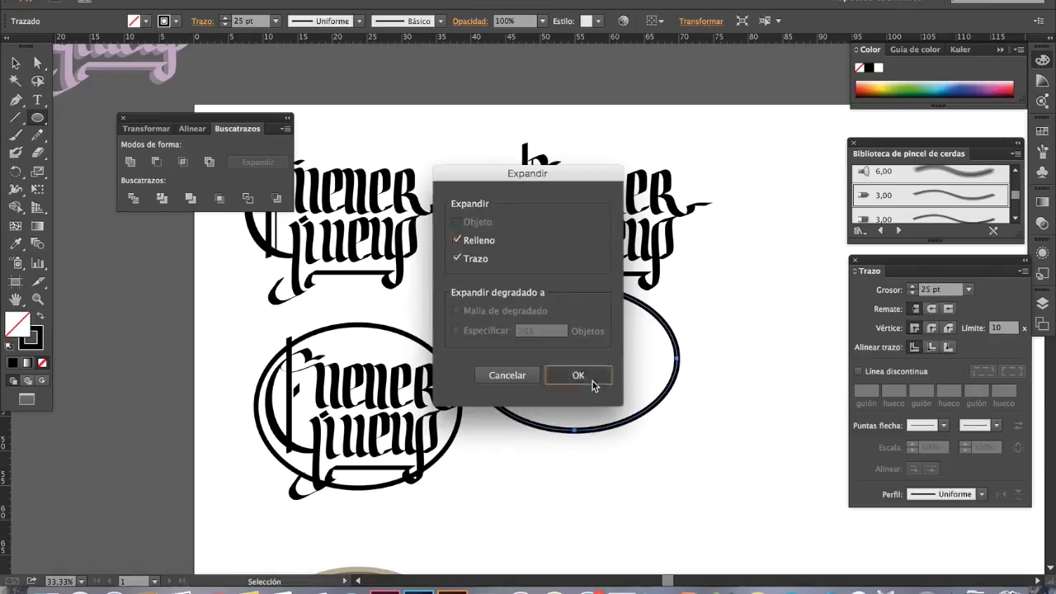
{"action": "left_click", "coordinate": [578, 373]}
{"action": "key", "text": "v"}
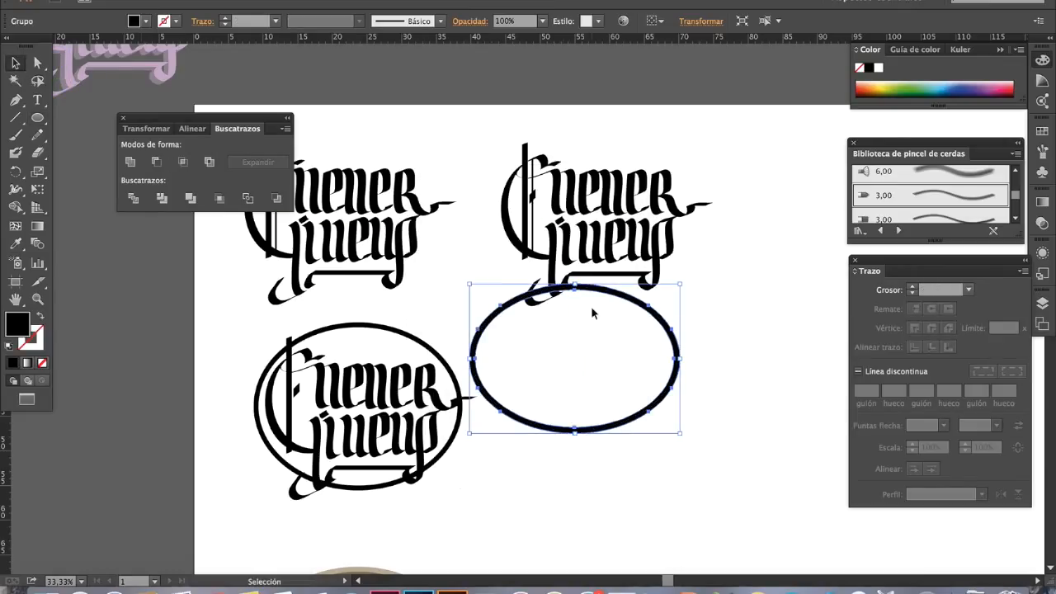
- Examine the expanded ring's inner outline and its top anchor point with the Direct Selection tool
{"action": "left_click", "coordinate": [591, 306]}
{"action": "left_click", "coordinate": [37, 63]}
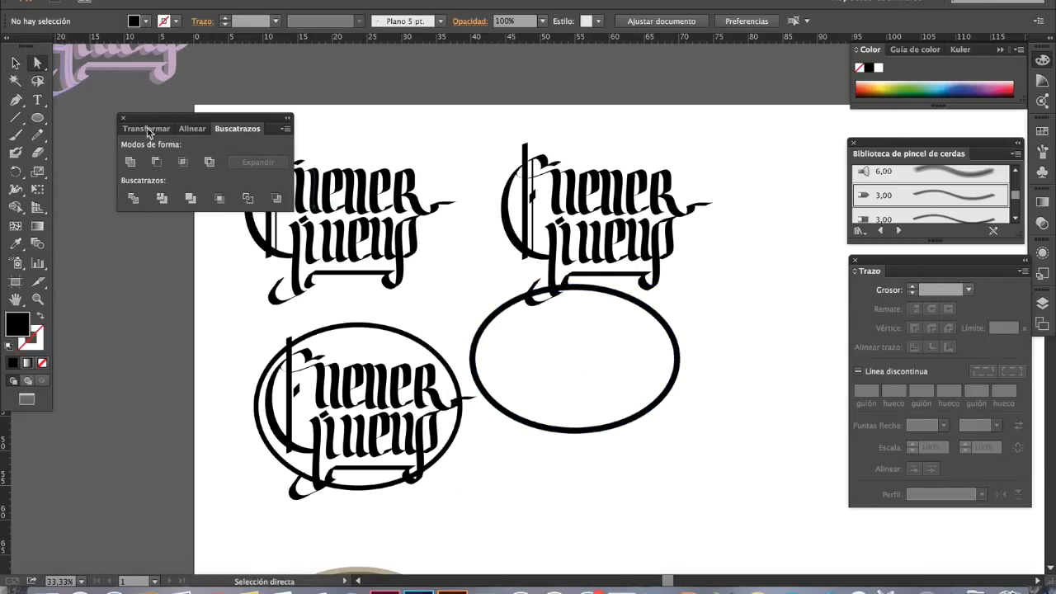
{"action": "left_click_drag", "start_coordinate": [556, 292], "coordinate": [577, 295]}
{"action": "key", "text": "super+shift+a"}
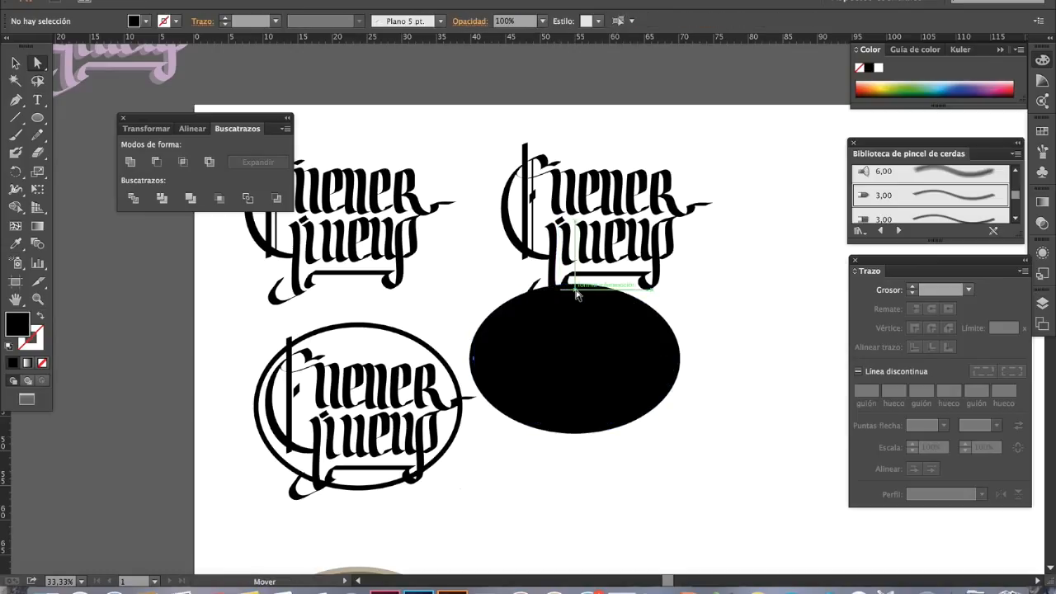
{"action": "left_click", "coordinate": [577, 290]}
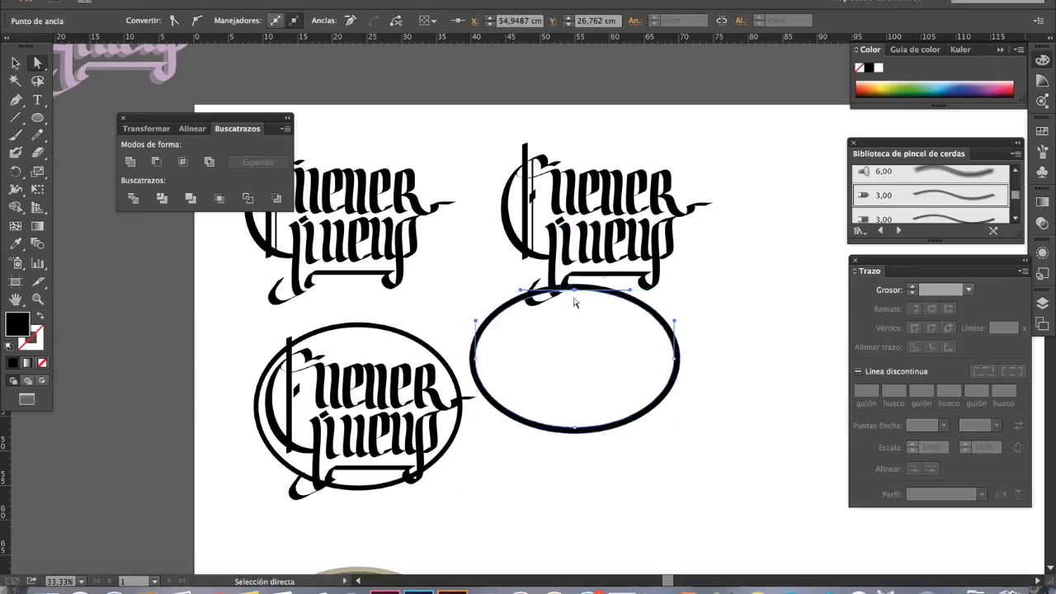
- Move the whole expanded ring up over the upper-right lettering so that it surrounds the words
{"action": "left_click", "coordinate": [15, 63]}
{"action": "left_click", "coordinate": [644, 338]}
{"action": "mouse_move", "coordinate": [660, 318]}
{"action": "left_mouse_down"}
{"action": "mouse_move", "coordinate": [691, 211]}
{"action": "mouse_move", "coordinate": [675, 183]}
{"action": "left_mouse_up"}
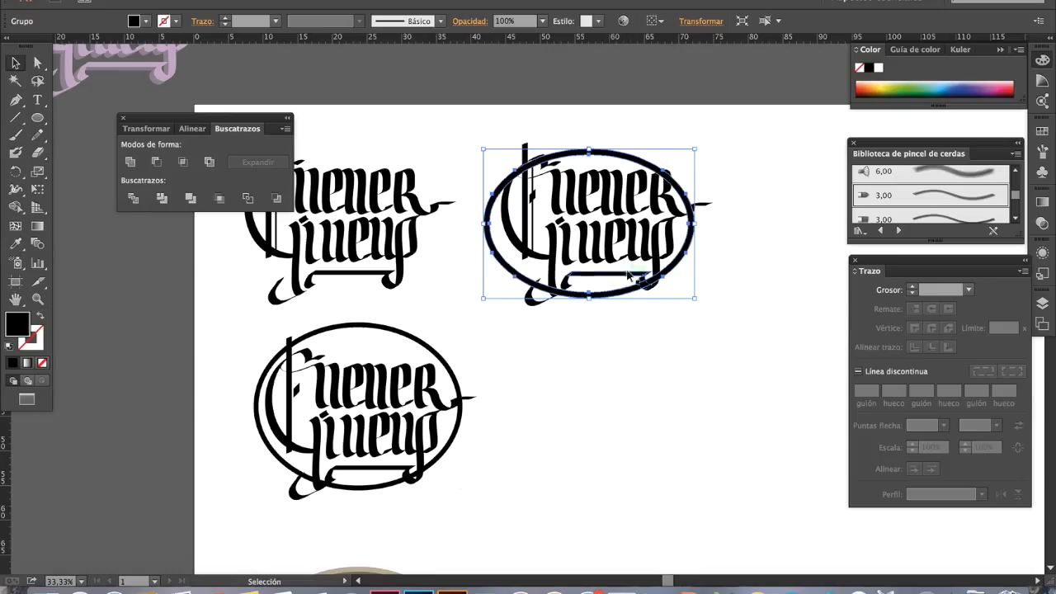
{"action": "left_click_drag", "start_coordinate": [622, 293], "coordinate": [631, 290]}
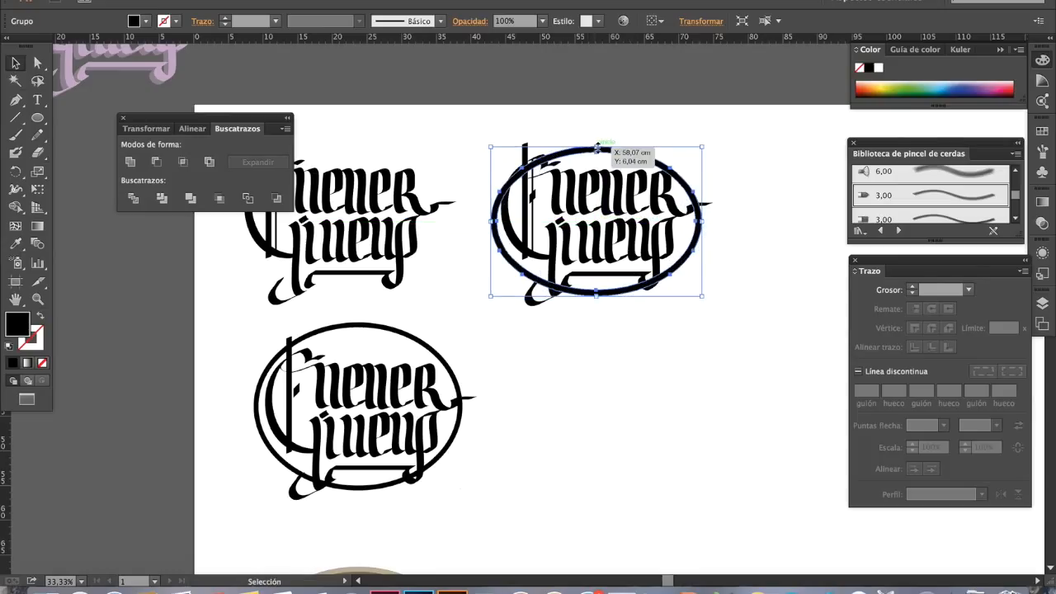
- Enlarge the ring proportionally to about 36 cm wide and 25 cm high around the lettering, and nudge it slightly down and left
{"action": "left_click_drag", "start_coordinate": [595, 149], "coordinate": [598, 129]}
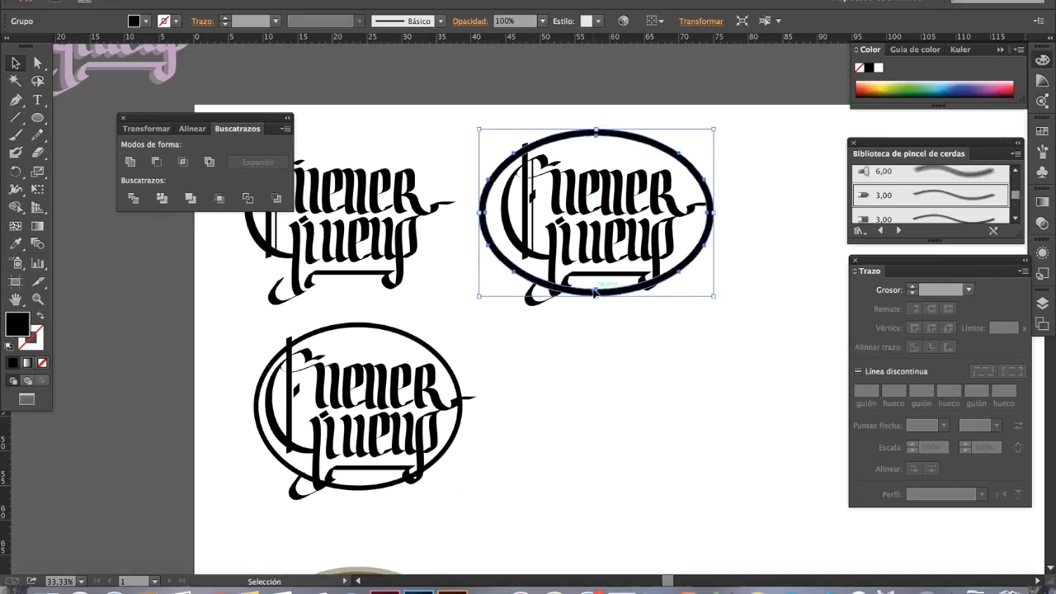
{"action": "left_click_drag", "start_coordinate": [597, 295], "coordinate": [598, 307]}
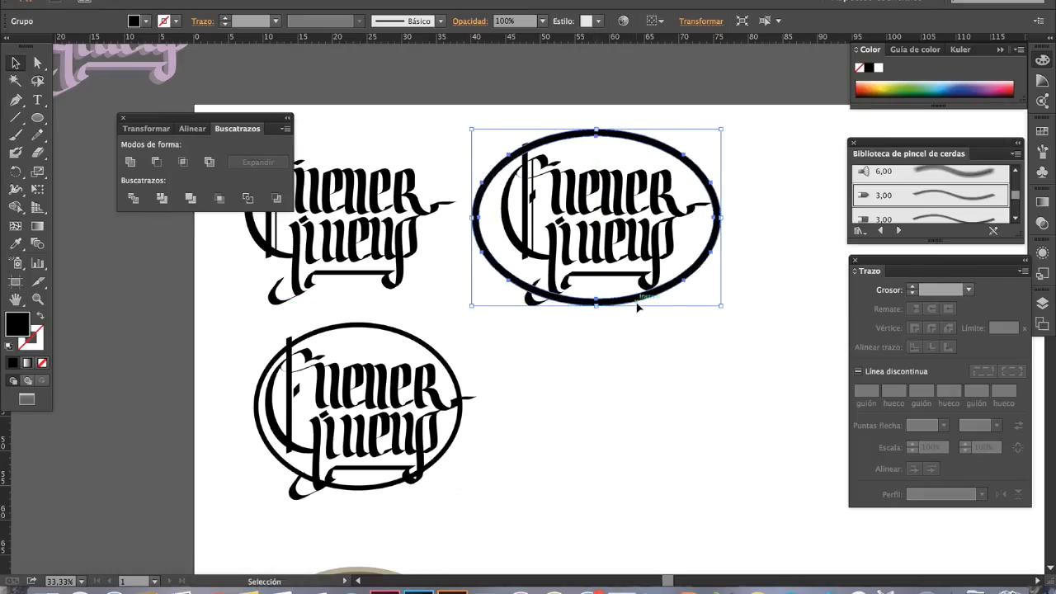
{"action": "key", "text": "shift+Down"}
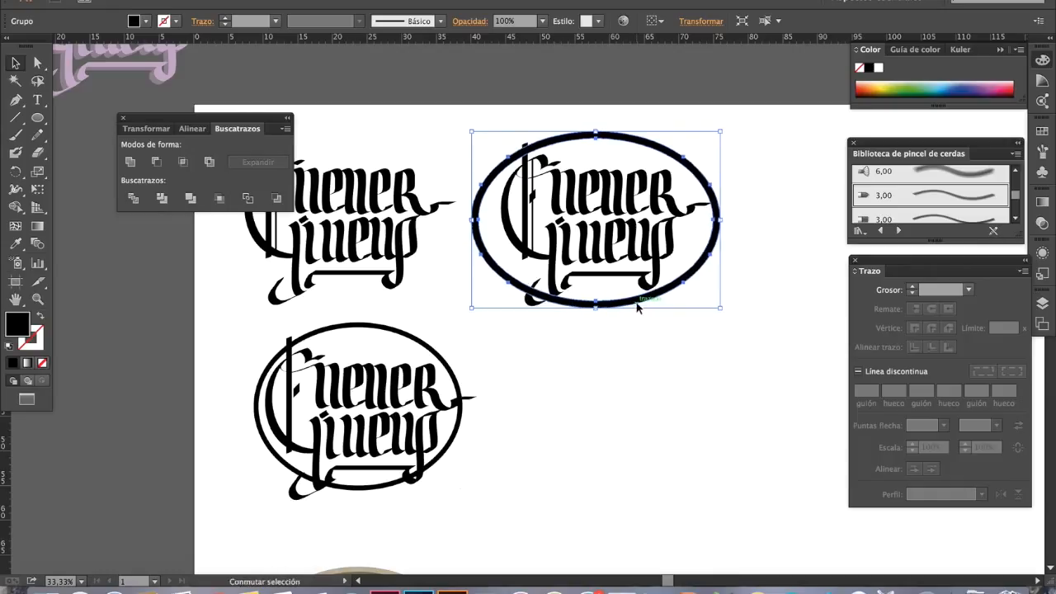
{"action": "key", "text": "shift+Left"}
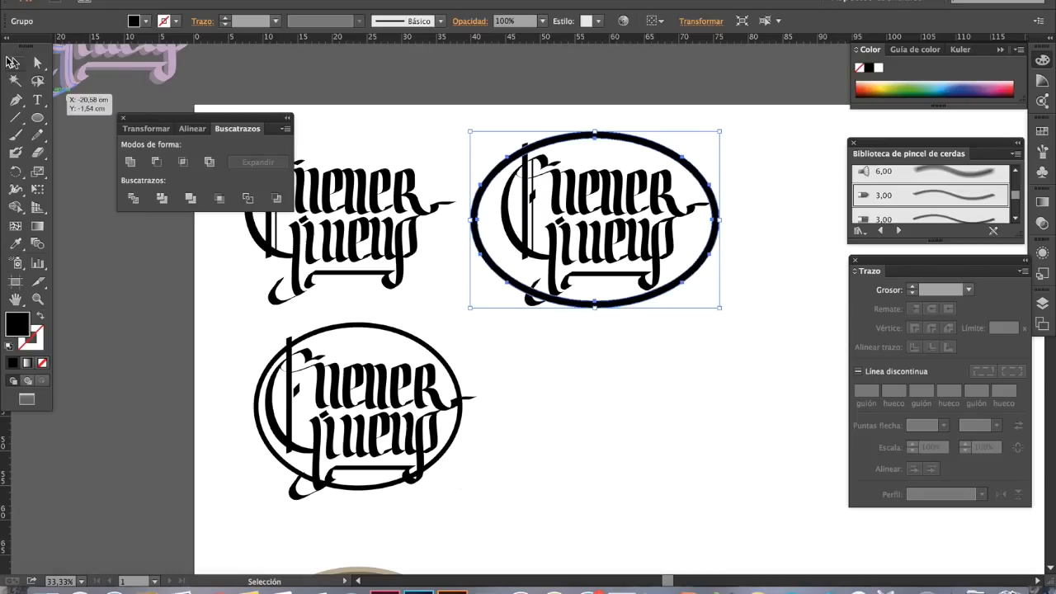
- Try to centre the ring and all lettering strokes horizontally on each other, and undo the alignment
{"action": "left_click_drag", "start_coordinate": [711, 332], "coordinate": [500, 155]}
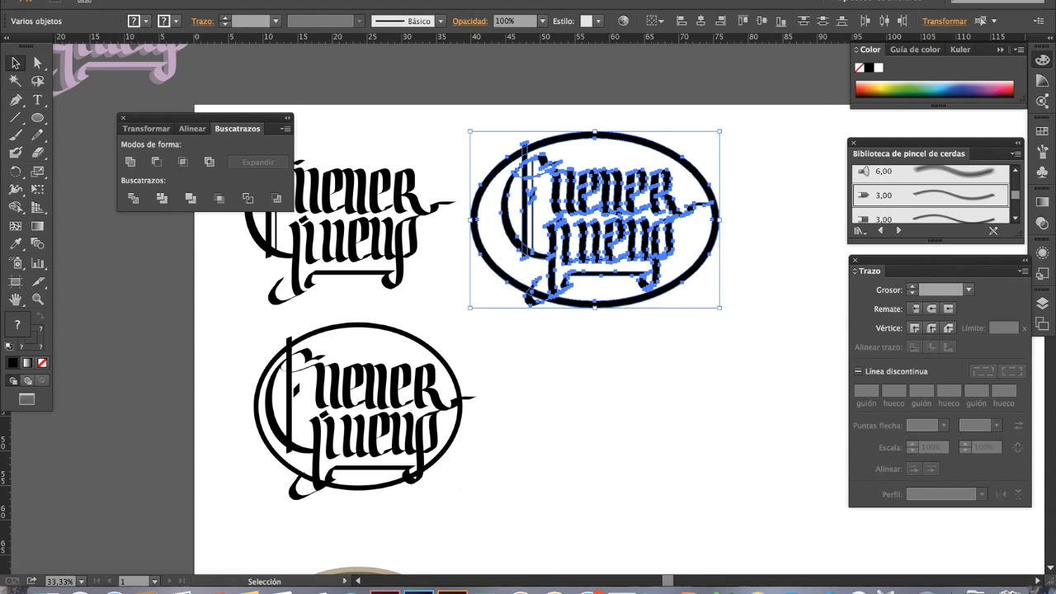
{"action": "left_click", "coordinate": [445, 0]}
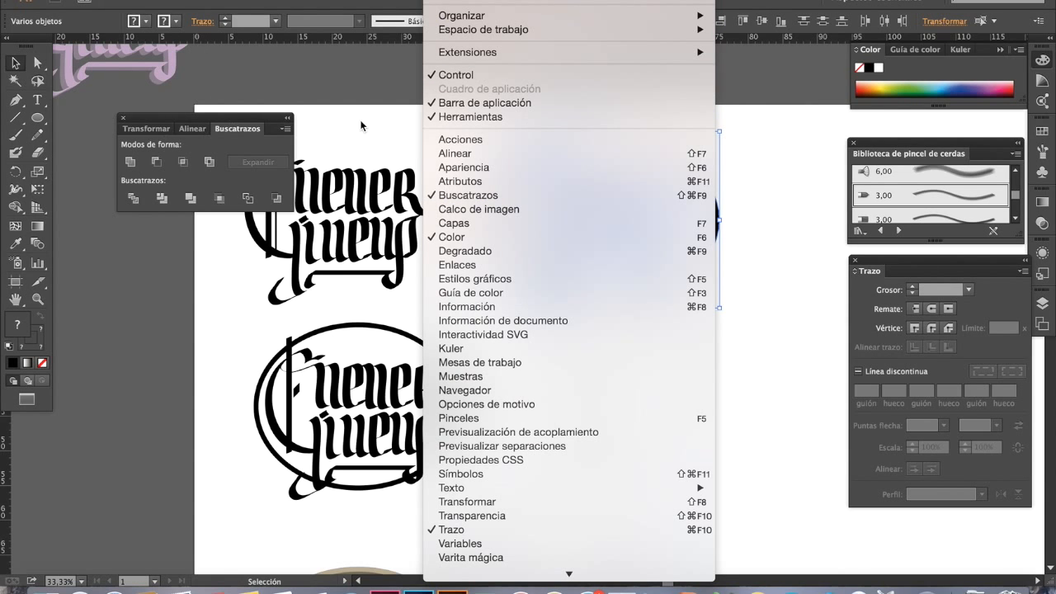
{"action": "left_click", "coordinate": [196, 144]}
{"action": "left_click", "coordinate": [169, 129]}
{"action": "left_click", "coordinate": [194, 128]}
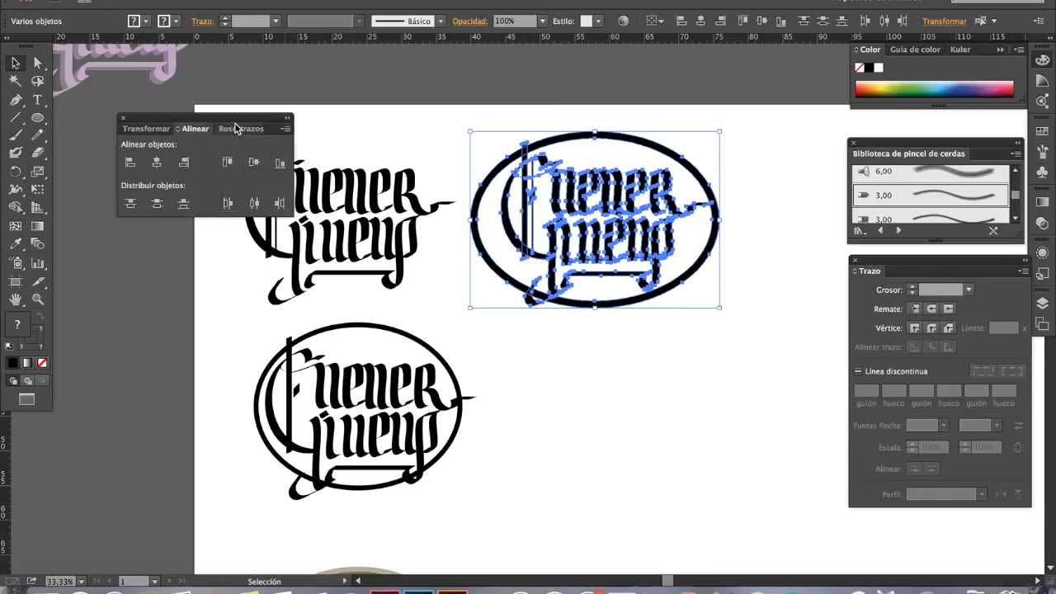
{"action": "left_click", "coordinate": [237, 129]}
{"action": "left_click", "coordinate": [195, 129]}
{"action": "left_click", "coordinate": [156, 162]}
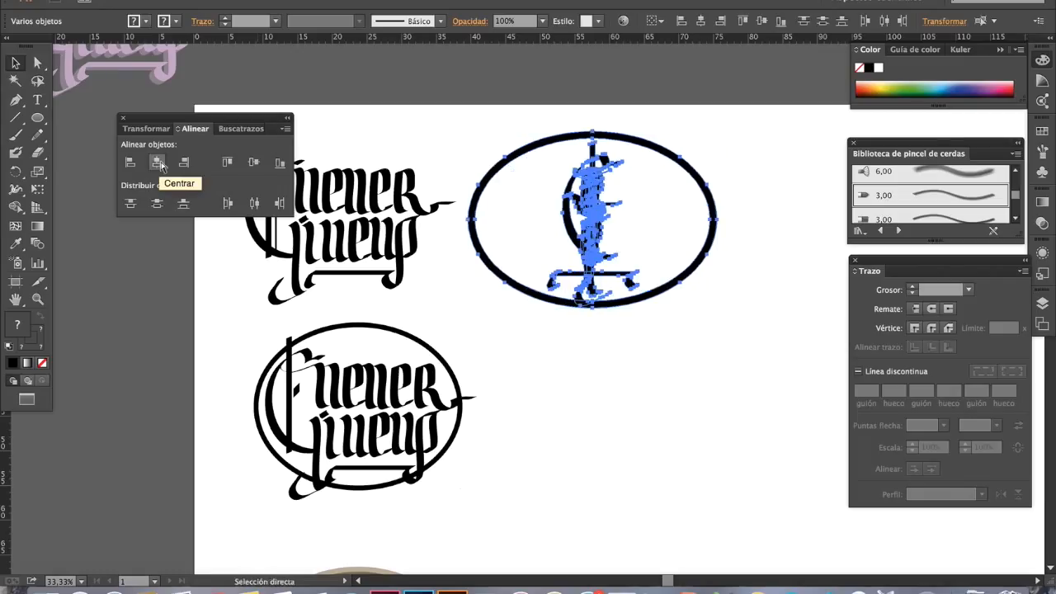
{"action": "key", "text": "ctrl+z"}
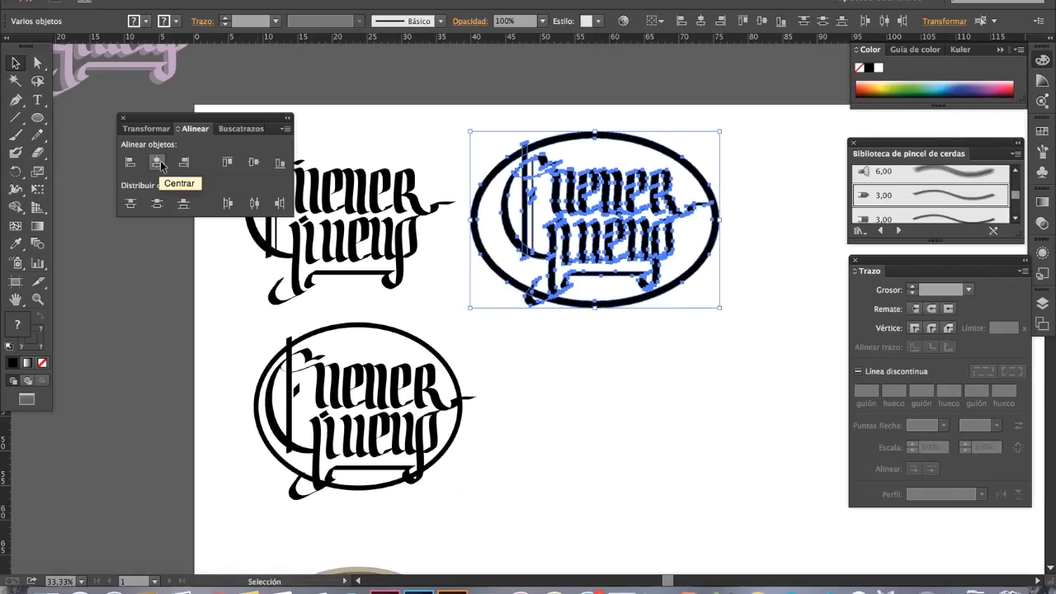
- Unite the ring and all lettering strokes into one shape with Pathfinder, and undo a trial move of the result
{"action": "left_click", "coordinate": [247, 129]}
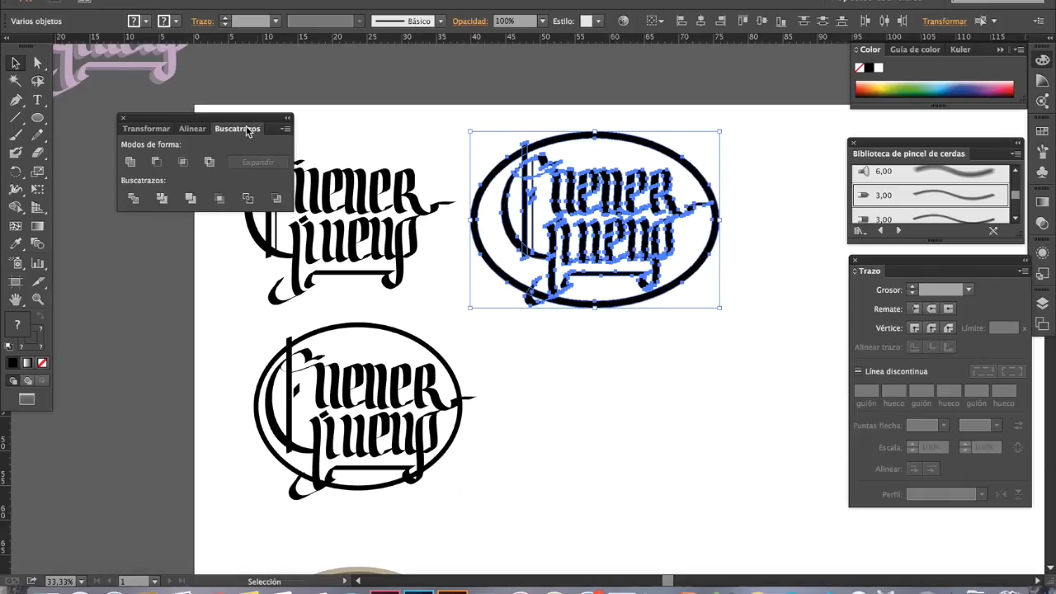
{"action": "left_click", "coordinate": [132, 163]}
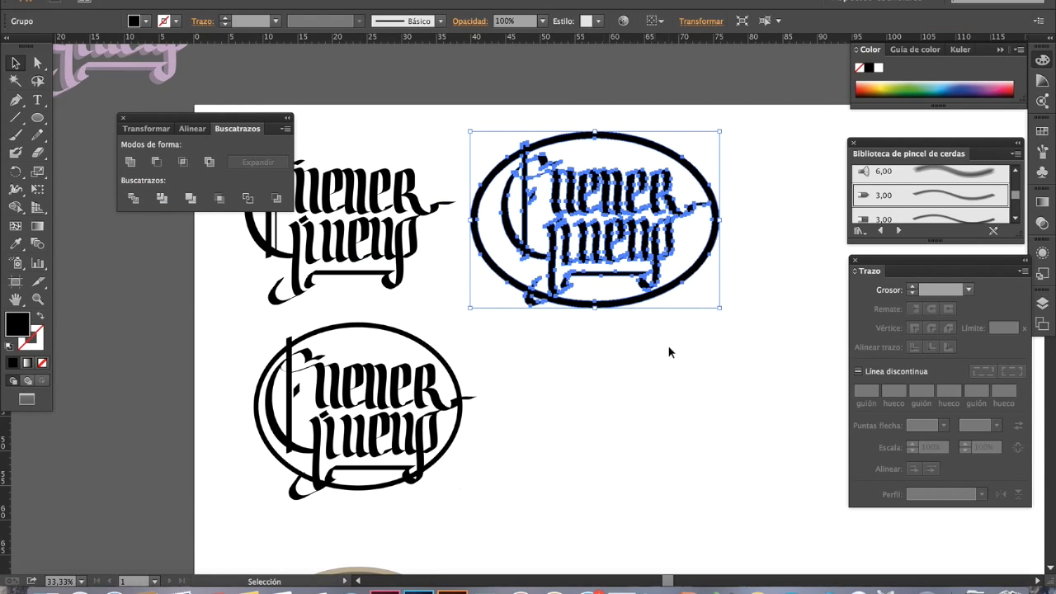
{"action": "left_click", "coordinate": [698, 359]}
{"action": "left_click_drag", "start_coordinate": [619, 305], "coordinate": [656, 349]}
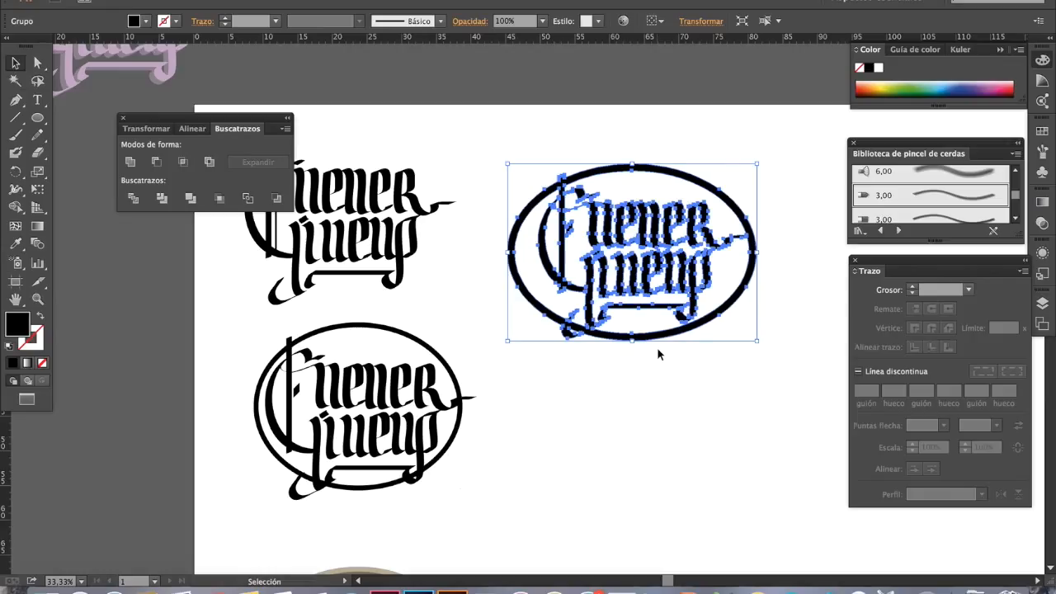
{"action": "key", "text": "ctrl+z"}
{"action": "key", "text": "space"}
{"action": "scroll", "coordinate": [609, 377], "scroll_direction": "down", "scroll_amount": 1}
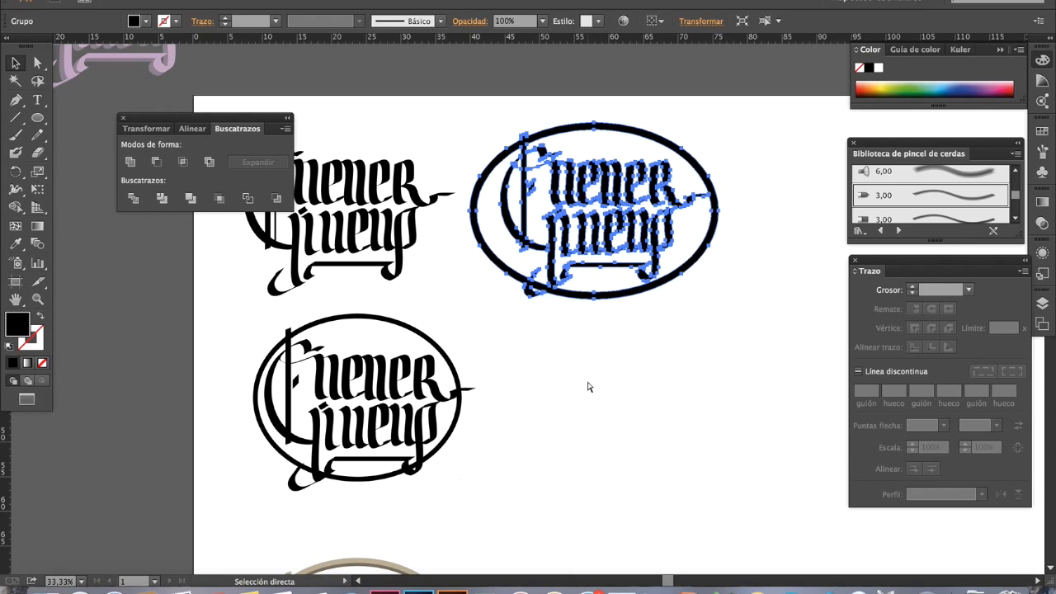
- Paste a copy of the united emblem and place it below the original, beside the lower-left black emblem
{"action": "key", "text": "super+v"}
{"action": "key", "text": "space"}
{"action": "left_click_drag", "start_coordinate": [603, 417], "coordinate": [579, 276]}
{"action": "left_click_drag", "start_coordinate": [508, 200], "coordinate": [617, 308]}
- Adjust the pasted emblem's position beside the lower-left black emblem, nudging it slightly up
{"action": "left_click", "coordinate": [377, 266]}
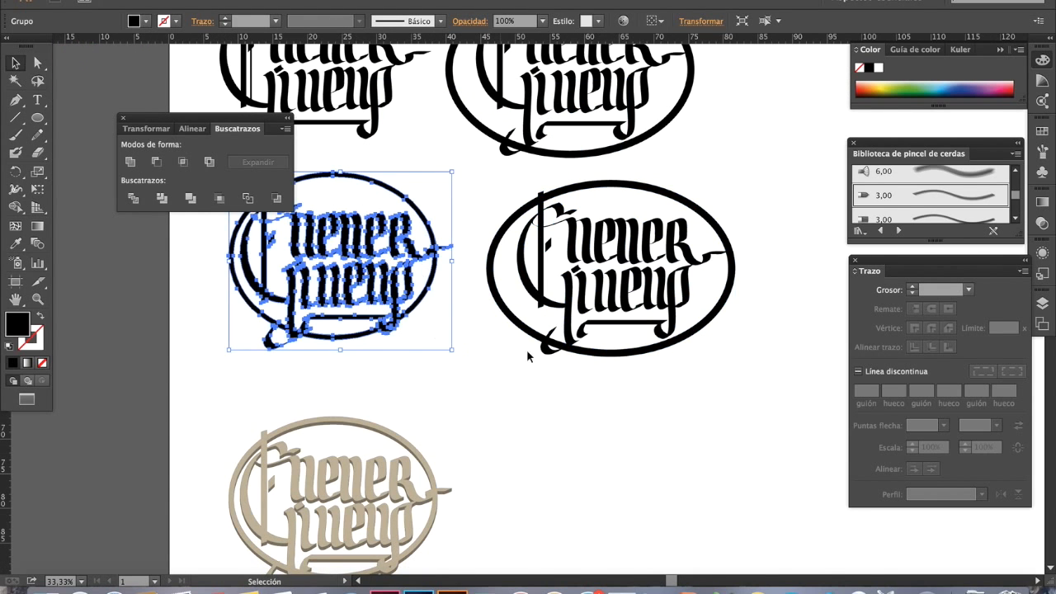
{"action": "left_click", "coordinate": [579, 287]}
{"action": "left_click", "coordinate": [472, 274]}
{"action": "left_click", "coordinate": [574, 293]}
{"action": "key", "text": "space"}
{"action": "left_click_drag", "start_coordinate": [543, 320], "coordinate": [504, 206]}
{"action": "left_click_drag", "start_coordinate": [592, 299], "coordinate": [634, 324]}
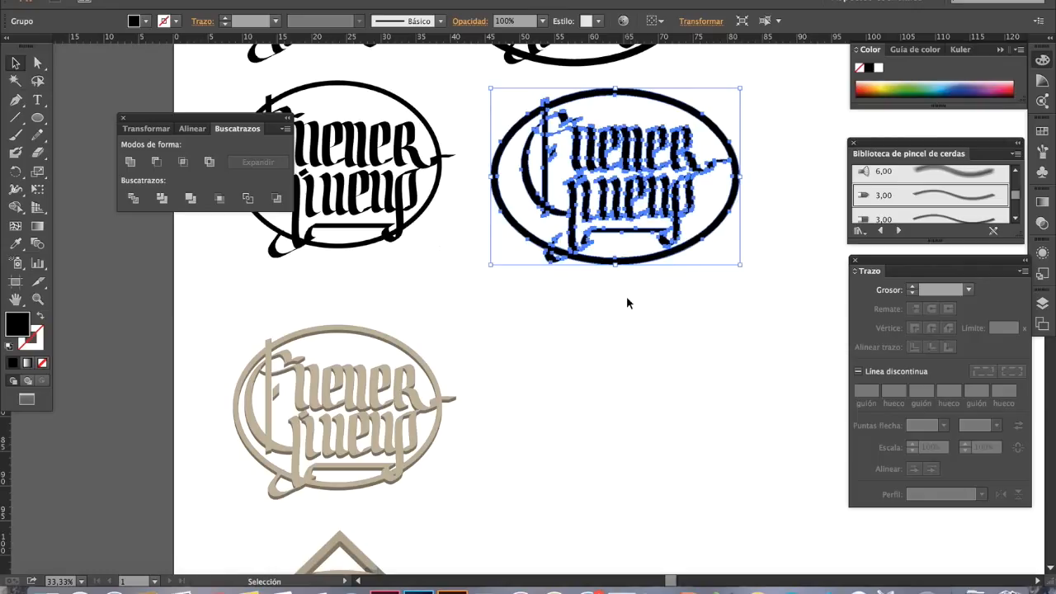
{"action": "key", "text": "shift+Up"}
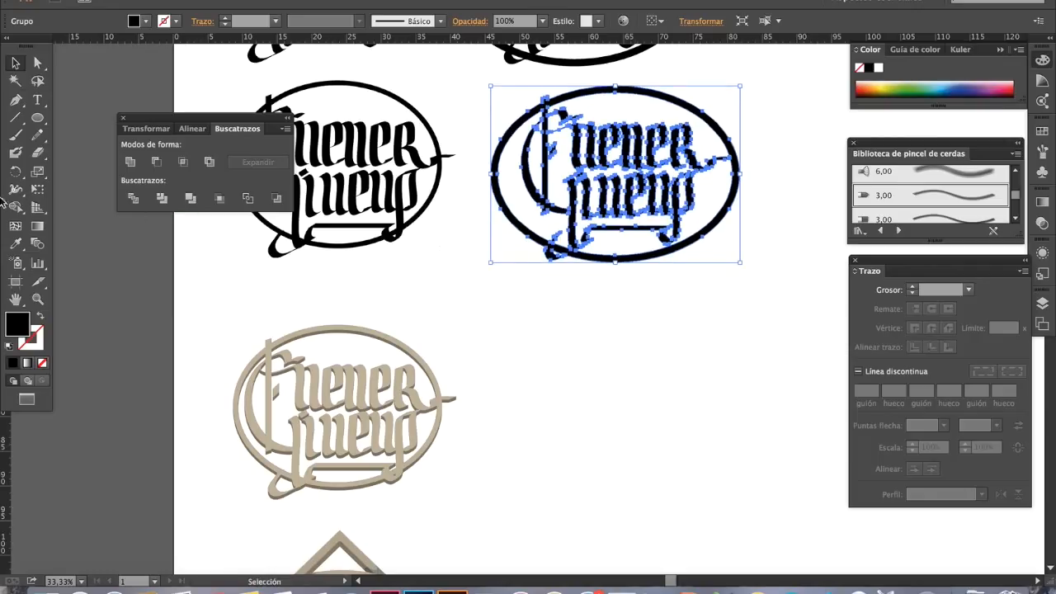
- Duplicate the pasted black emblem and place the new copy beside the beige 3D emblem
{"action": "key", "text": "super+c"}
{"action": "key", "text": "super+v"}
{"action": "left_click_drag", "start_coordinate": [470, 409], "coordinate": [433, 354]}
{"action": "left_click_drag", "start_coordinate": [442, 275], "coordinate": [692, 364]}
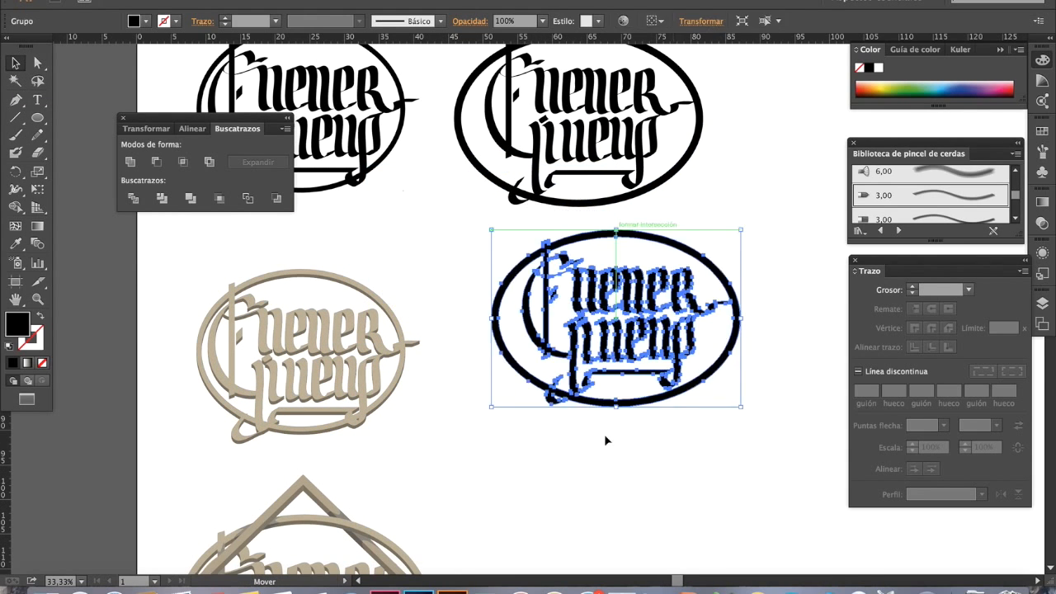
- Sample the beige fill and 1 pt stroke from the neighbouring 3D emblem onto the new copy with the Eyedropper, and inspect its outlines
{"action": "left_click", "coordinate": [15, 244]}
{"action": "left_click", "coordinate": [310, 378]}
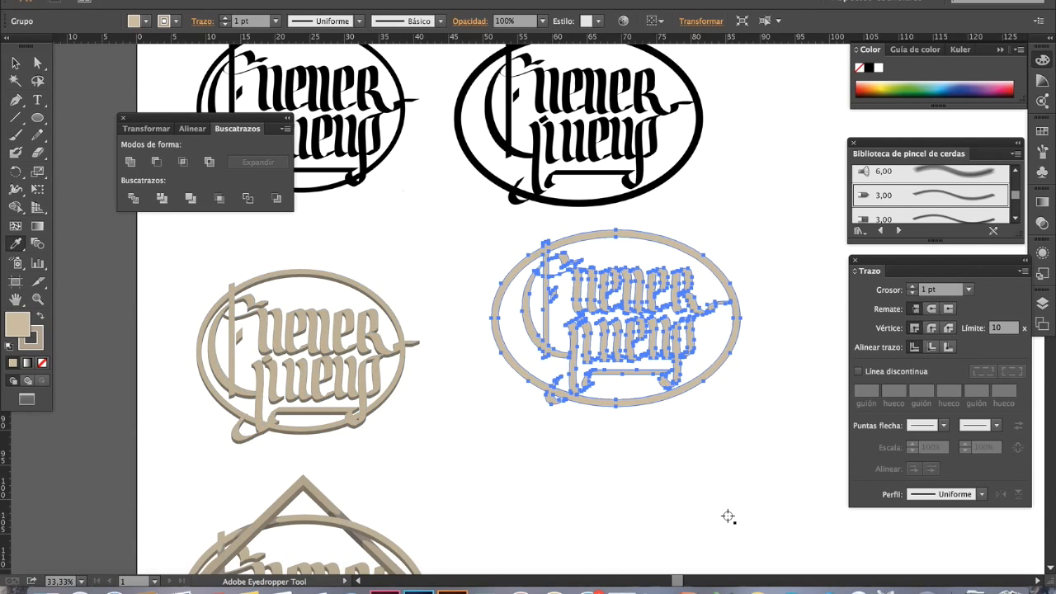
{"action": "key", "text": "z"}
{"action": "left_click_drag", "start_coordinate": [543, 286], "coordinate": [723, 469]}
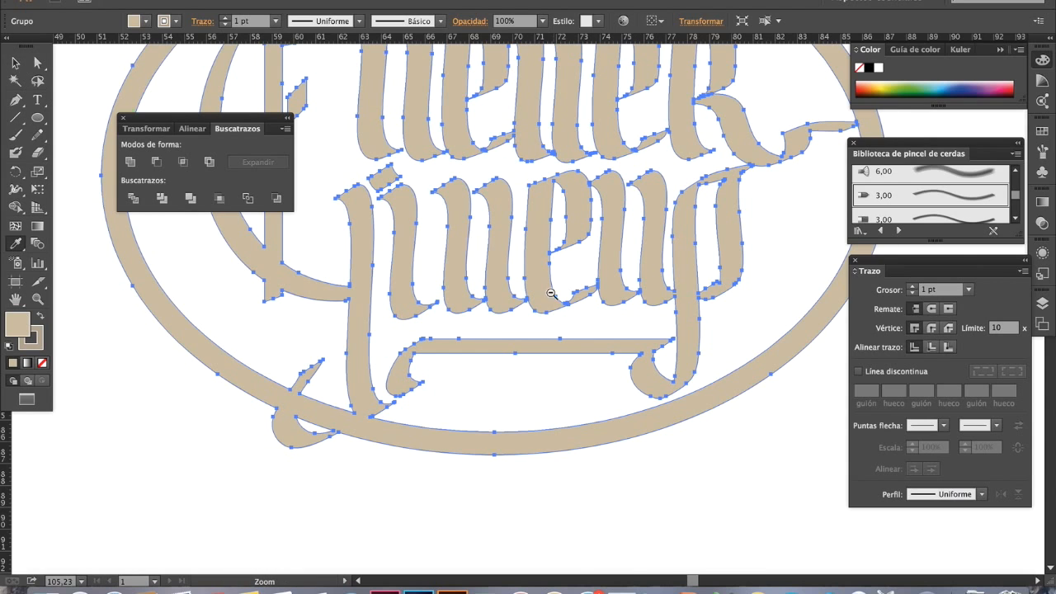
{"action": "key", "text": "ctrl+minus"}
{"action": "key", "text": "ctrl+minus"}
{"action": "key", "text": "ctrl+minus"}
{"action": "key", "text": "ctrl+minus"}
- Stack a duplicate of the flat beige emblem on the original by aligning their horizontal centres and top edges, and select the front copy
{"action": "key", "text": "ctrl+c"}
{"action": "key", "text": "ctrl+v"}
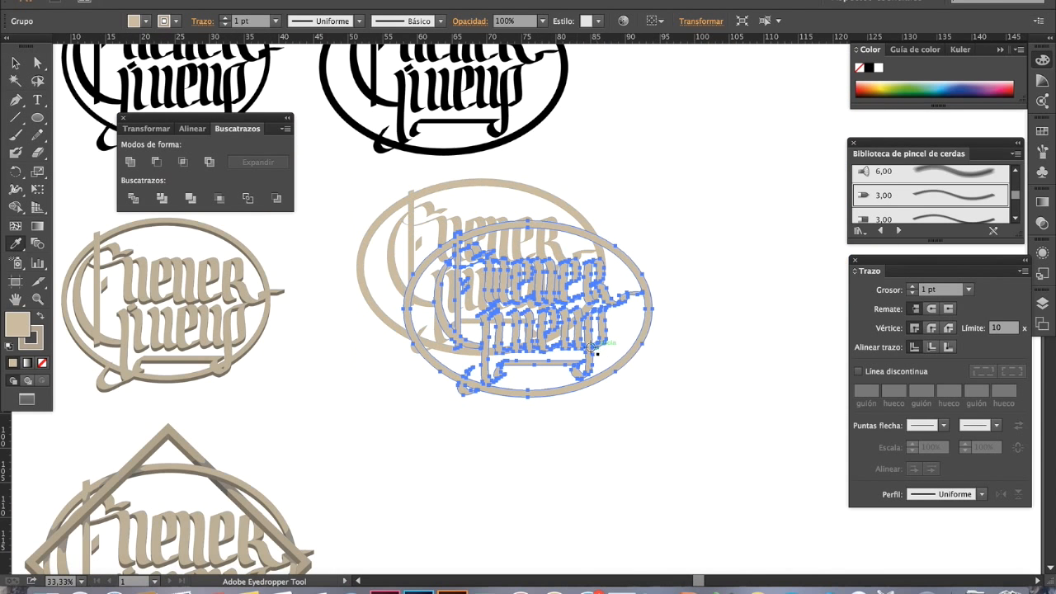
{"action": "left_click", "coordinate": [15, 64]}
{"action": "left_click_drag", "start_coordinate": [346, 196], "coordinate": [375, 222]}
{"action": "left_click", "coordinate": [501, 316], "text": "shift"}
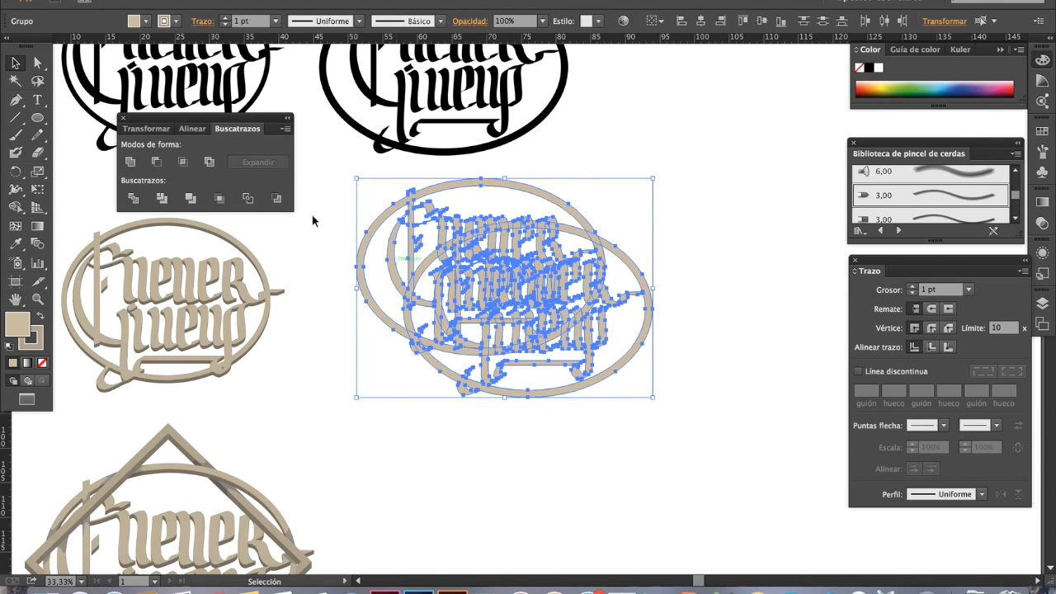
{"action": "left_click", "coordinate": [195, 129]}
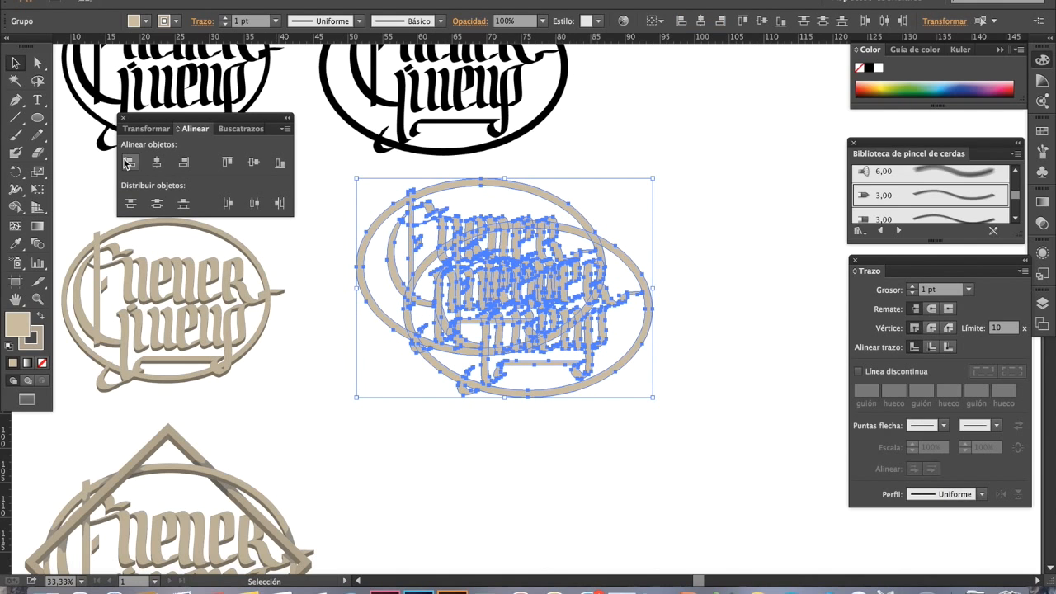
{"action": "left_click", "coordinate": [152, 162]}
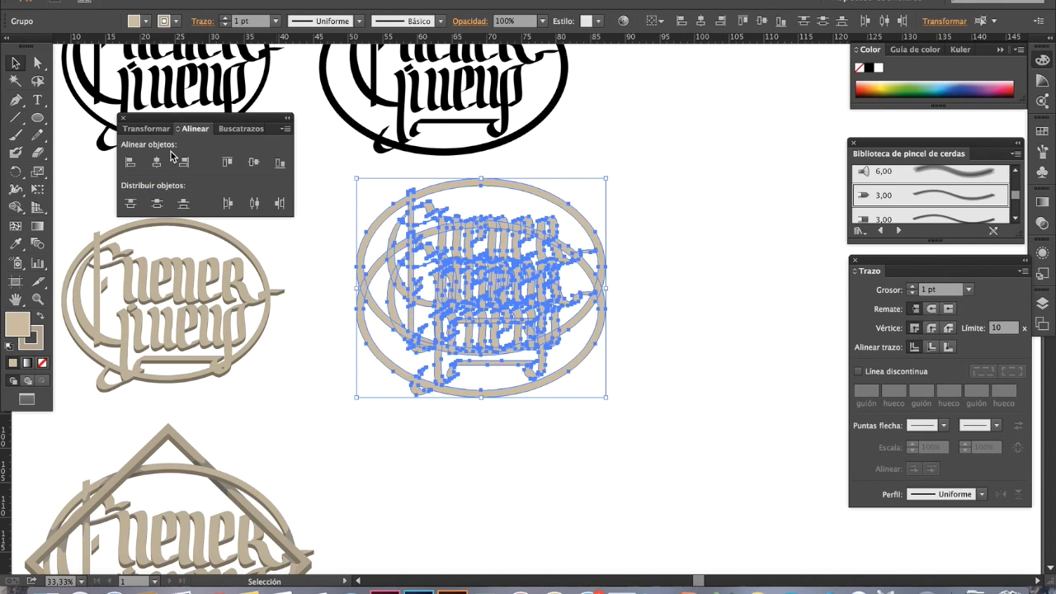
{"action": "left_click", "coordinate": [227, 162]}
{"action": "left_click", "coordinate": [529, 439]}
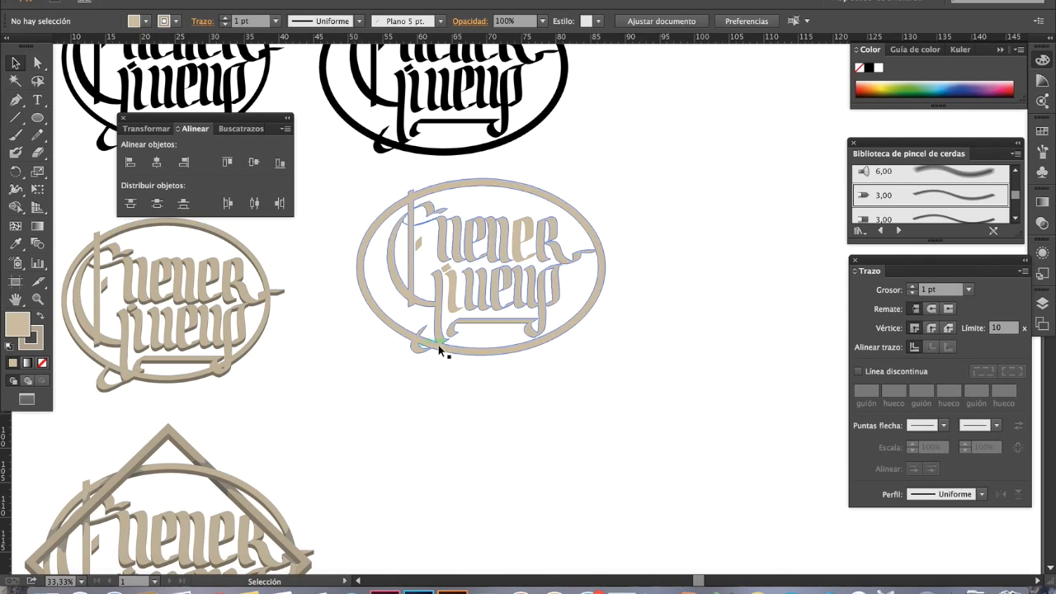
{"action": "left_click", "coordinate": [454, 299]}
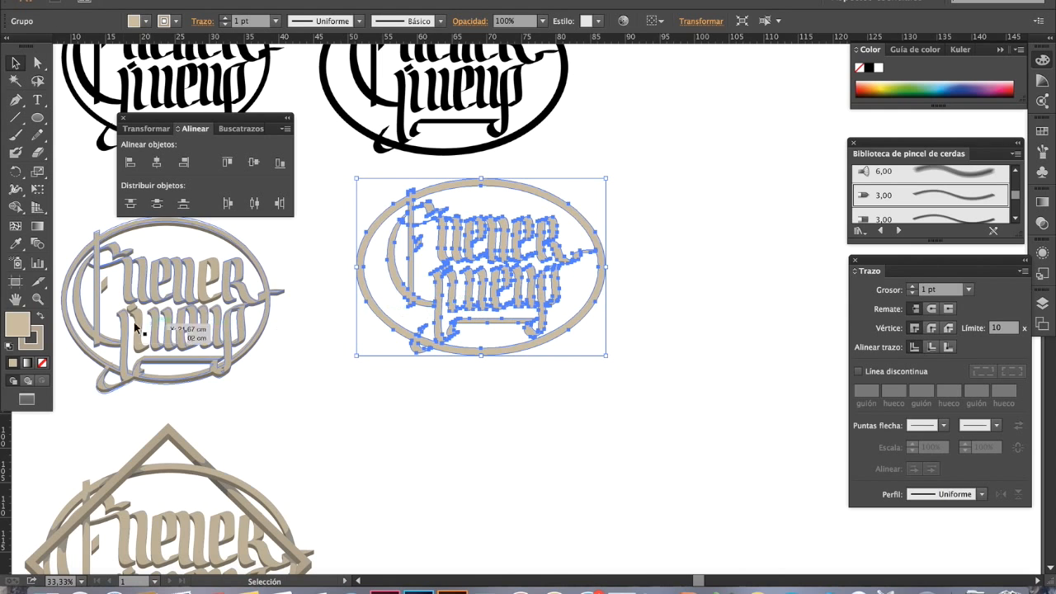
- Sample the darker side shade from the 3D emblem onto the front copy of the stacked emblem and remove its stroke
{"action": "left_click", "coordinate": [18, 250]}
{"action": "left_click_drag", "start_coordinate": [93, 326], "coordinate": [170, 396]}
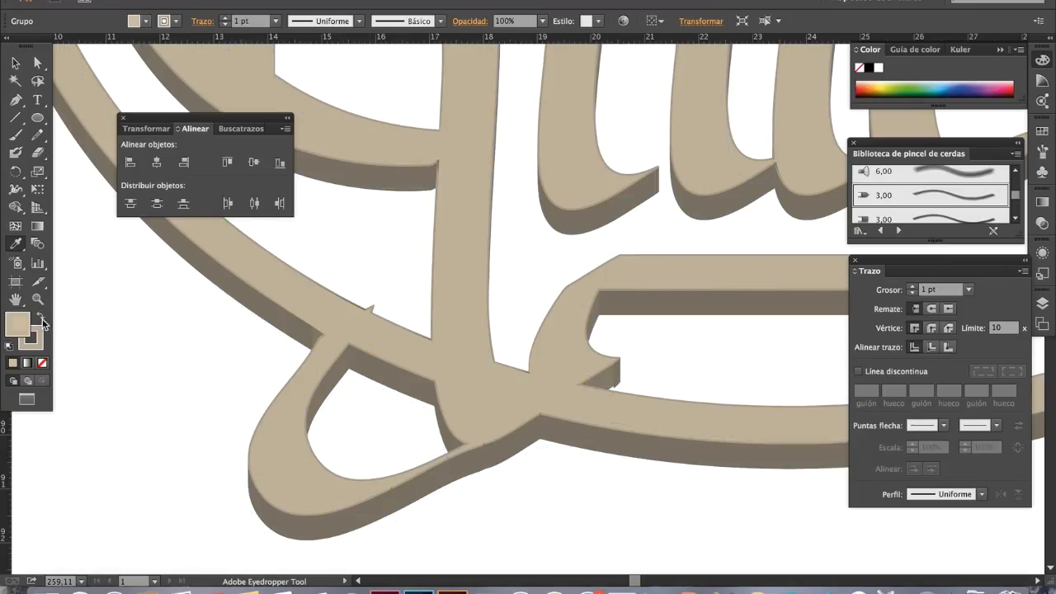
{"action": "left_click", "coordinate": [39, 343]}
{"action": "left_click", "coordinate": [42, 362]}
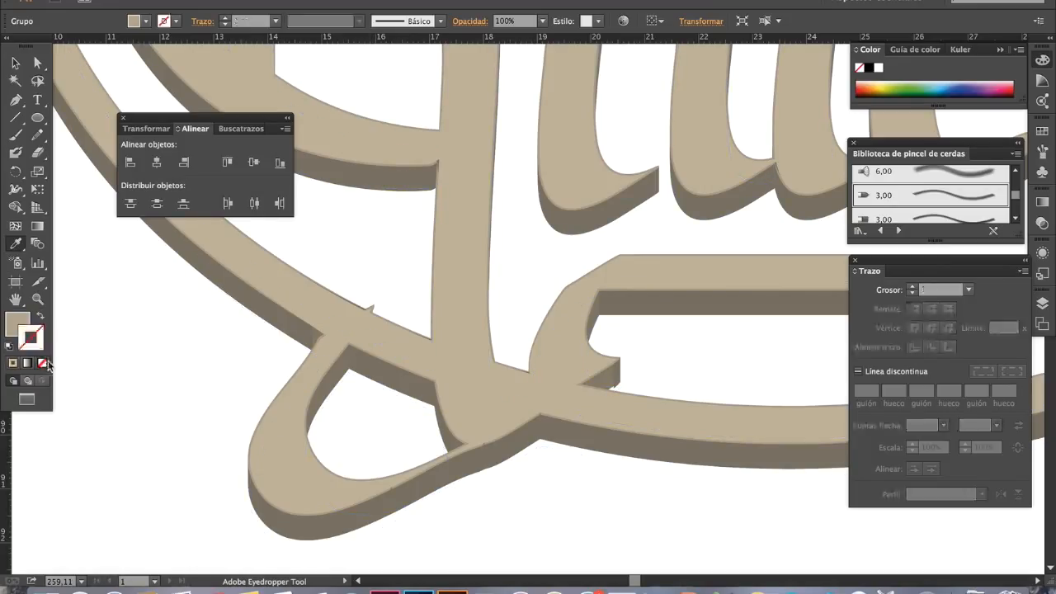
{"action": "left_click", "coordinate": [172, 389]}
{"action": "left_click", "coordinate": [655, 321], "text": "ctrl+alt"}
{"action": "left_click", "coordinate": [674, 320], "text": "alt+super"}
{"action": "left_click_drag", "start_coordinate": [348, 230], "coordinate": [527, 335]}
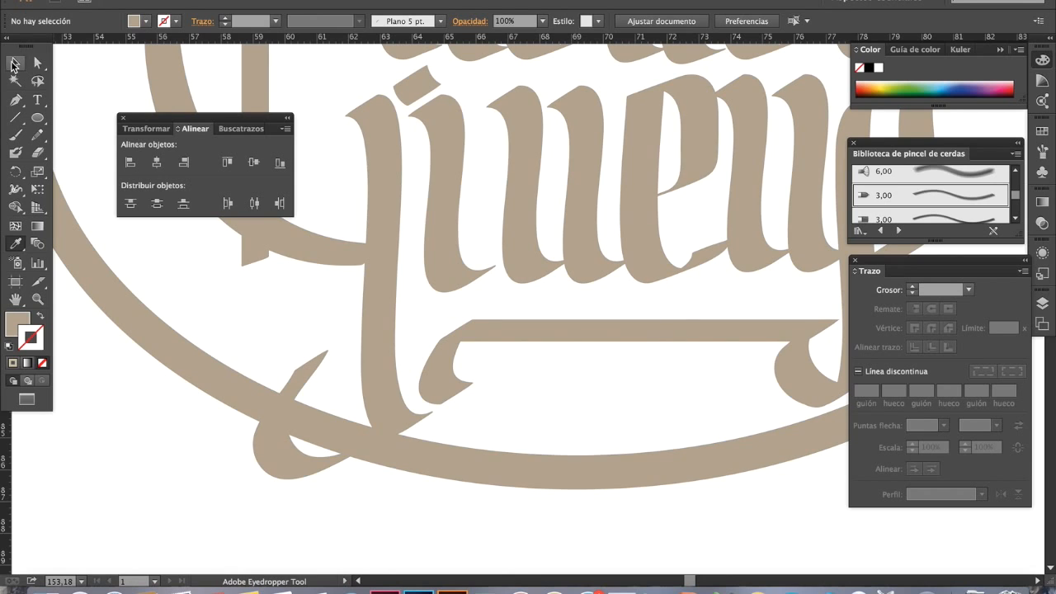
- Nudge the darker copy upward off the lighter original, and bring the lighter original in front of it
{"action": "left_click", "coordinate": [14, 63]}
{"action": "left_click", "coordinate": [460, 252]}
{"action": "key", "text": "shift+Up"}
{"action": "key", "text": "shift+Up"}
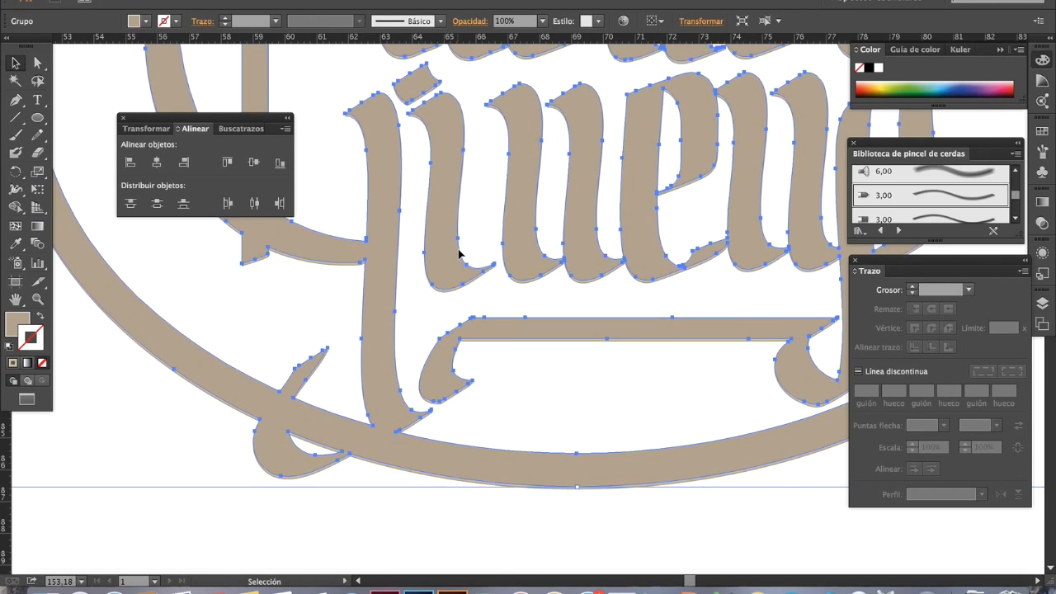
{"action": "key", "text": "shift+Down"}
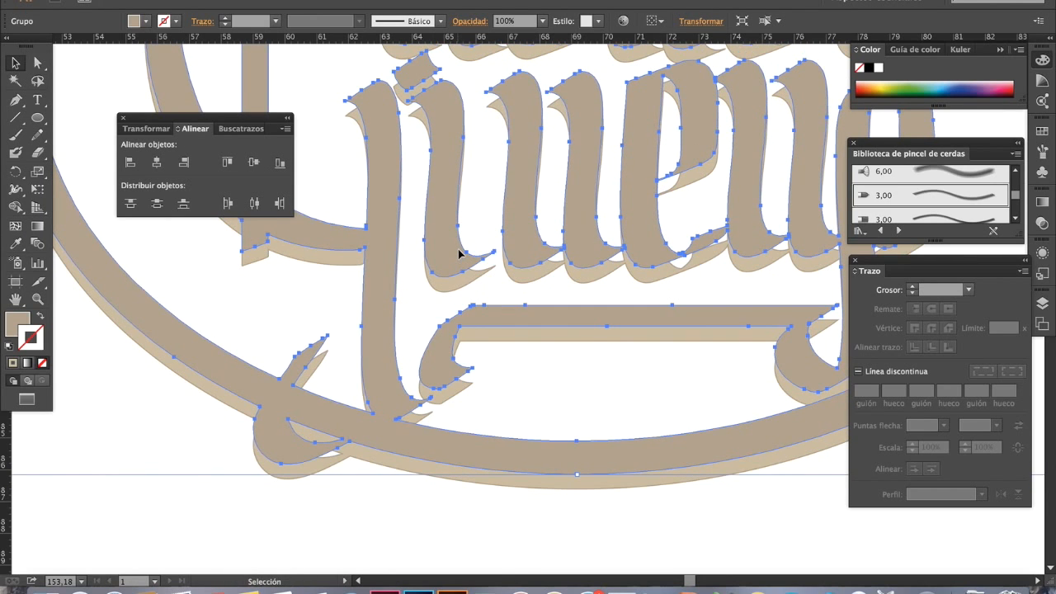
{"action": "left_click", "coordinate": [452, 287]}
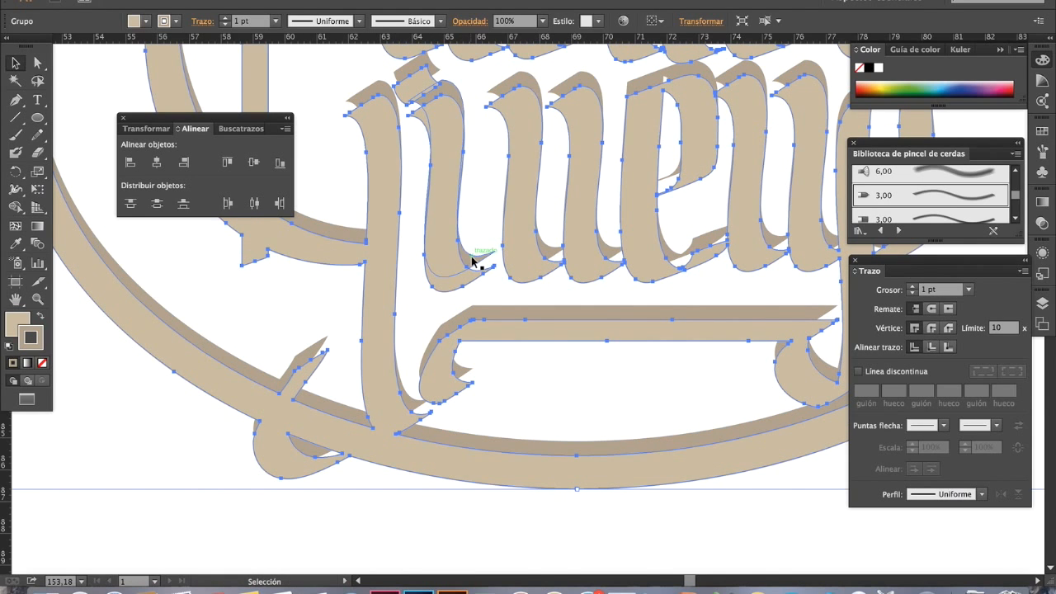
- Nudge the darker copy down behind the lighter emblem so it shows as a shaded lower edge
{"action": "left_click", "coordinate": [472, 260]}
{"action": "key", "text": "shift+Down"}
{"action": "key", "text": "Down"}
{"action": "key", "text": "Down"}
{"action": "key", "text": "Down"}
{"action": "key", "text": "Down"}
{"action": "key", "text": "Down"}
{"action": "key", "text": "Down"}
{"action": "key", "text": "Down"}
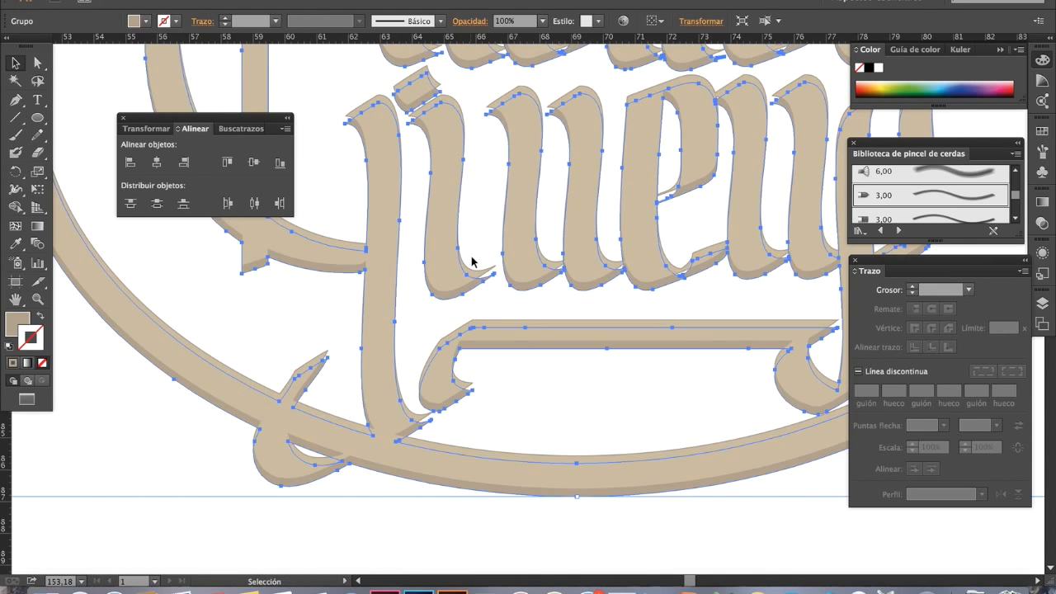
{"action": "key", "text": "Down"}
{"action": "key", "text": "Down"}
{"action": "key", "text": "Down"}
{"action": "key", "text": "Down"}
{"action": "key", "text": "Down"}
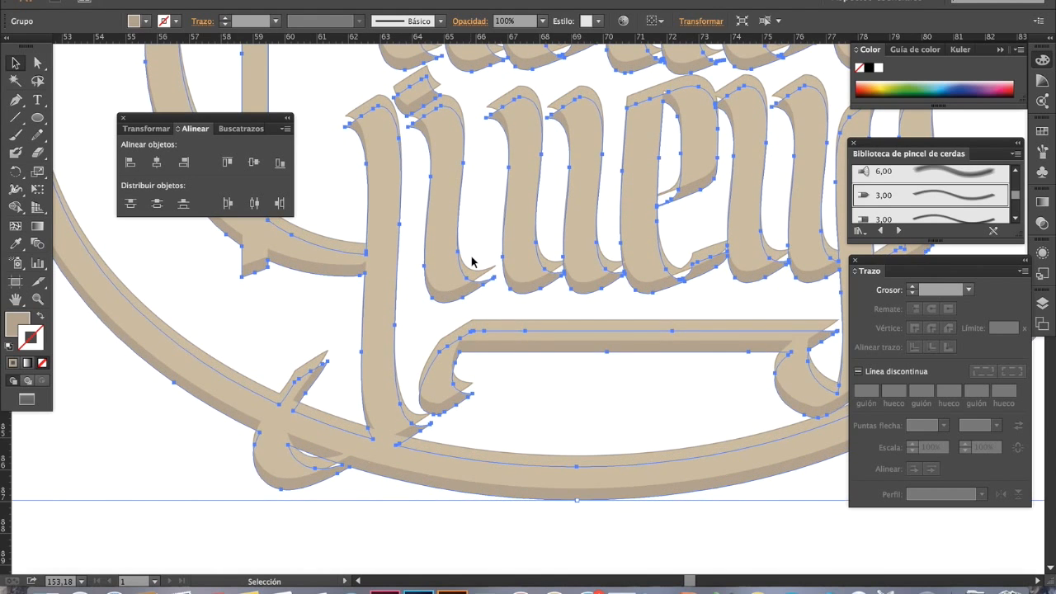
{"action": "left_click", "coordinate": [562, 417]}
- Examine how the darker lower edge meets the letter tips, the underline bar and the ellipse ring
{"action": "key", "text": "super+space"}
{"action": "left_click", "coordinate": [559, 393], "text": "alt+super"}
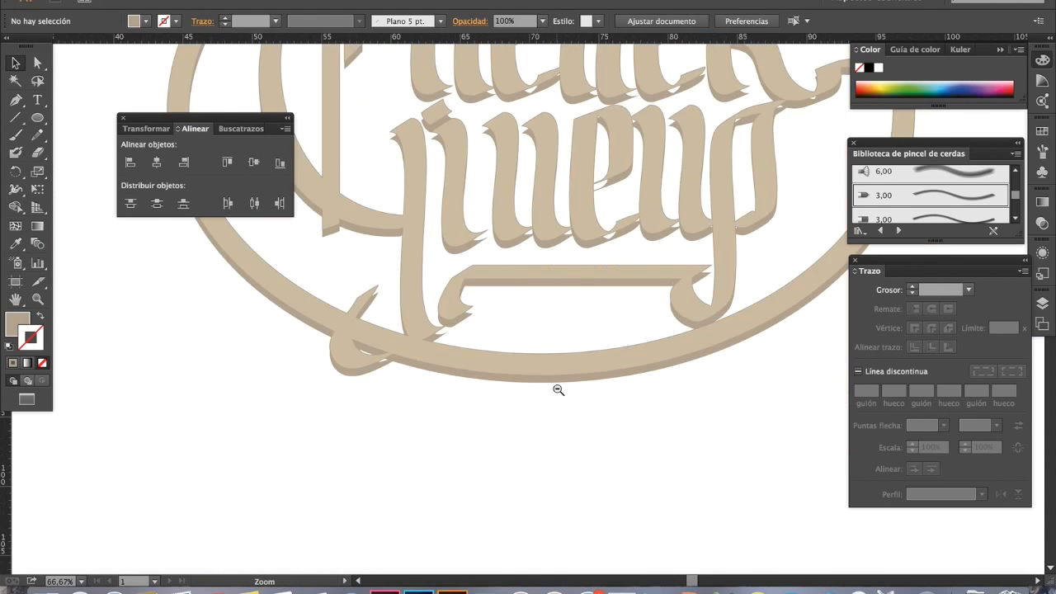
{"action": "left_click", "coordinate": [557, 388], "text": "alt+super"}
{"action": "left_click", "coordinate": [553, 382], "text": "alt+super"}
{"action": "left_click_drag", "start_coordinate": [541, 364], "coordinate": [561, 409]}
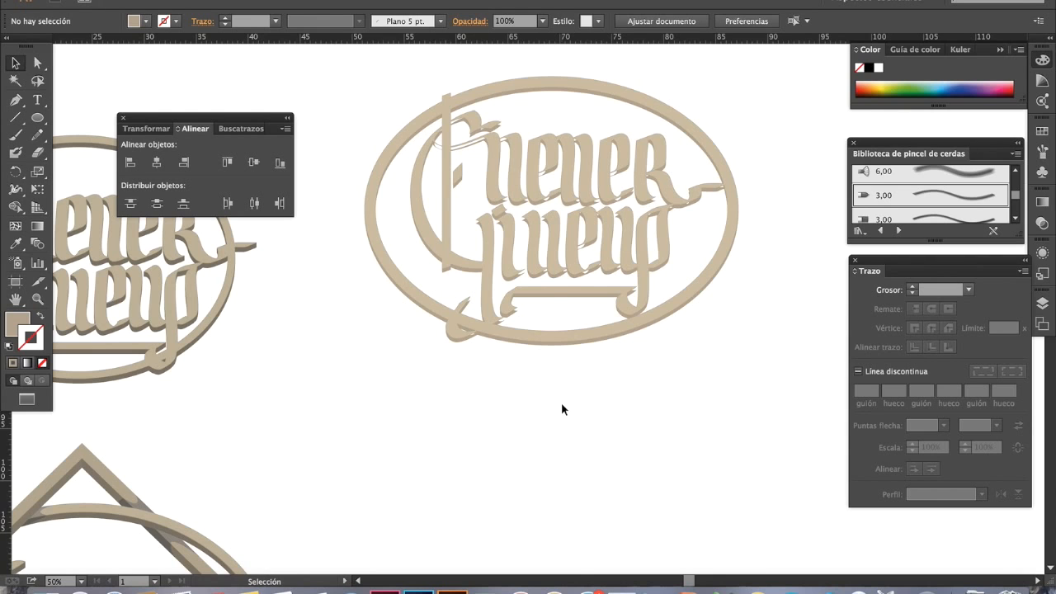
{"action": "key", "text": "super+space"}
{"action": "key", "text": "super+space"}
{"action": "left_click_drag", "start_coordinate": [520, 320], "coordinate": [492, 267]}
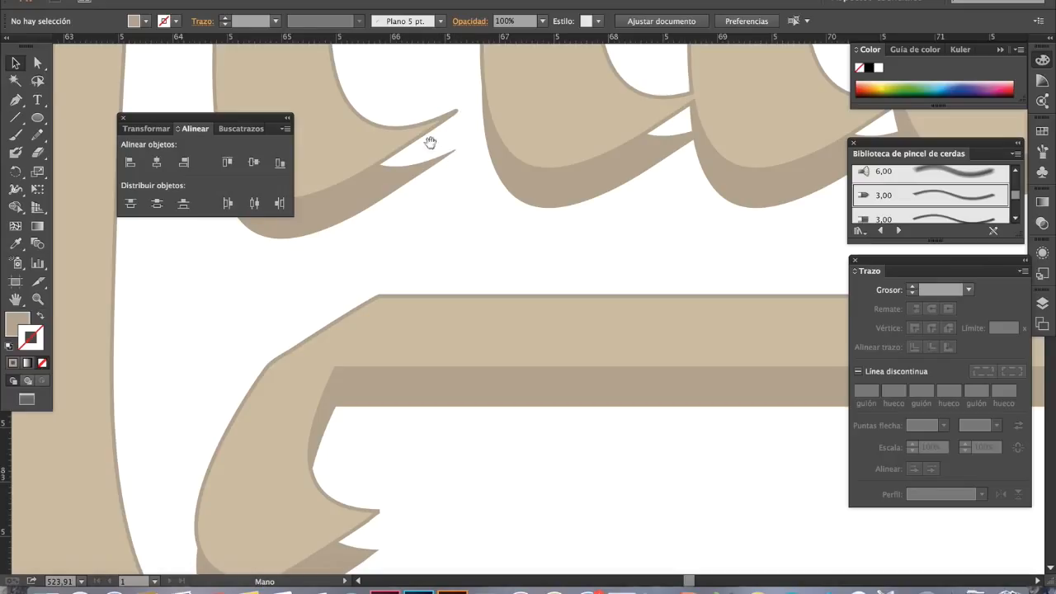
{"action": "left_click", "coordinate": [518, 375], "text": "alt"}
{"action": "left_click", "coordinate": [511, 381], "text": "alt"}
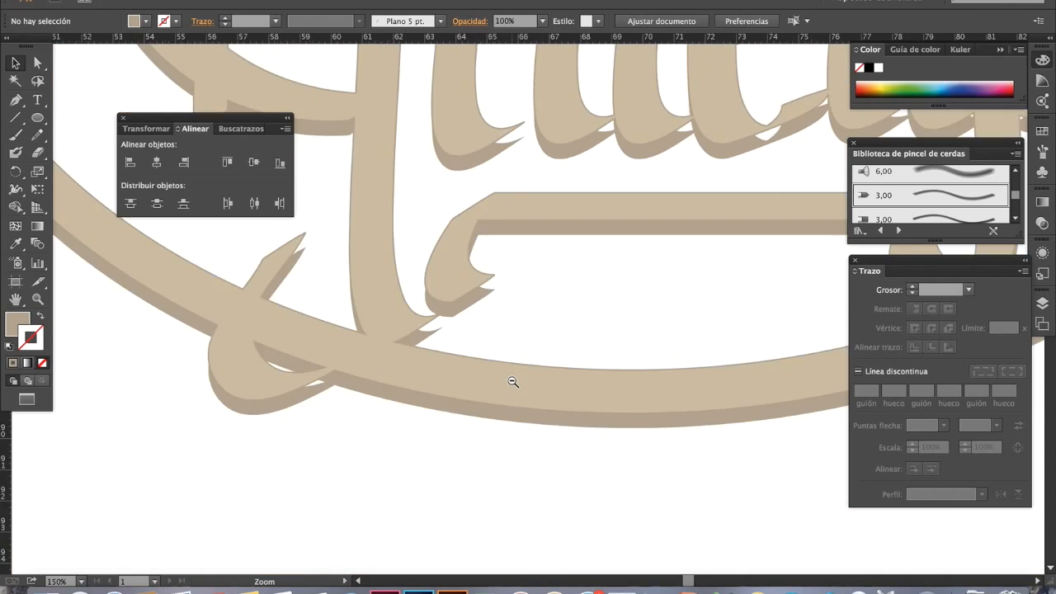
{"action": "left_click", "coordinate": [512, 381], "text": "alt"}
{"action": "left_click_drag", "start_coordinate": [523, 346], "coordinate": [551, 403]}
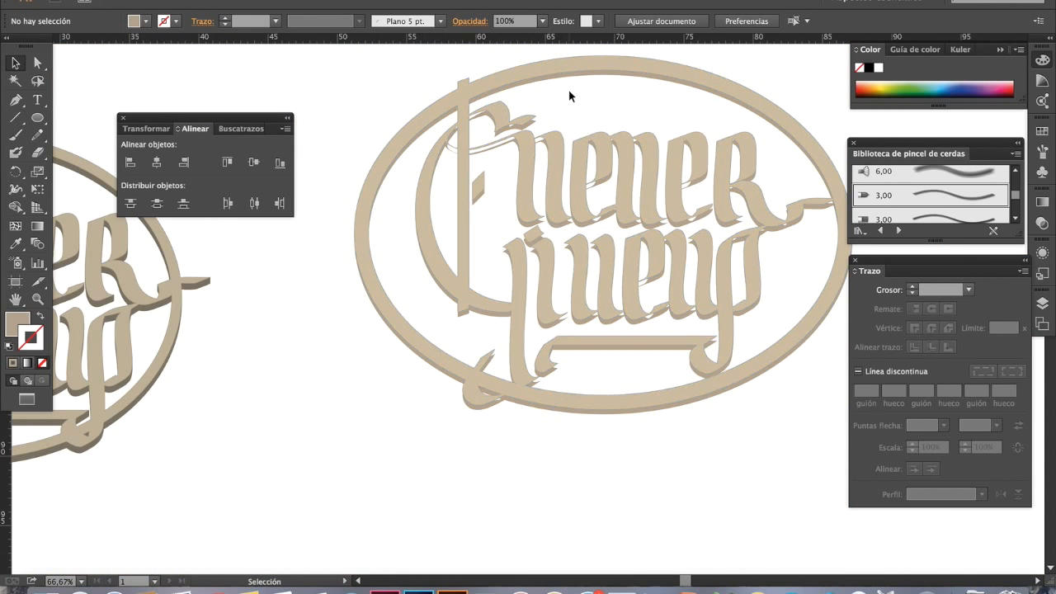
- Try a larger downward offset for the darker copy, and remove that copy from behind the lighter emblem
{"action": "left_click", "coordinate": [532, 128]}
{"action": "key", "text": "shift+Down"}
{"action": "key", "text": "shift+Down"}
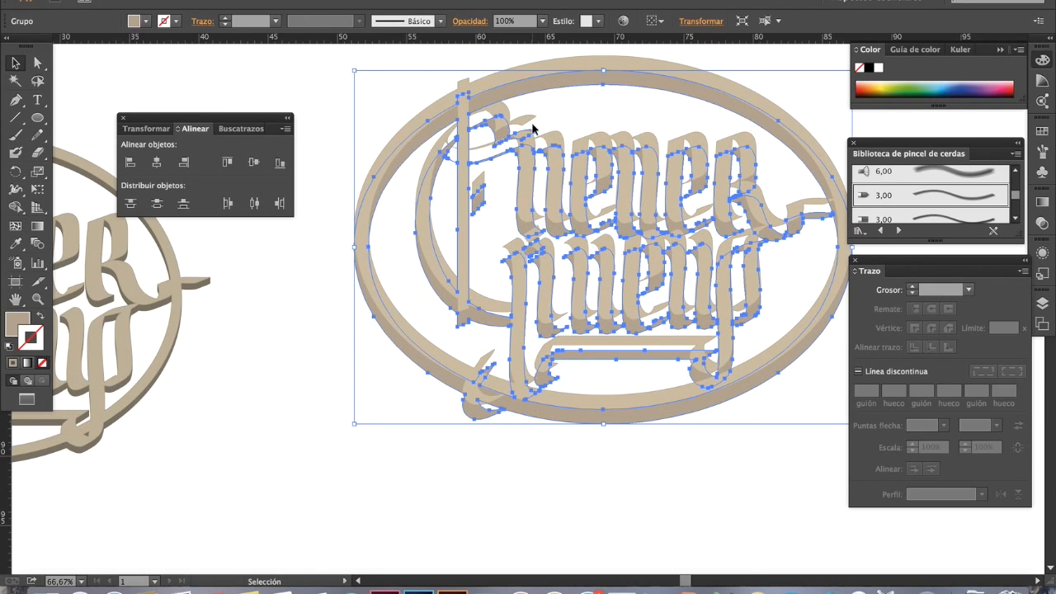
{"action": "key", "text": "shift+Down"}
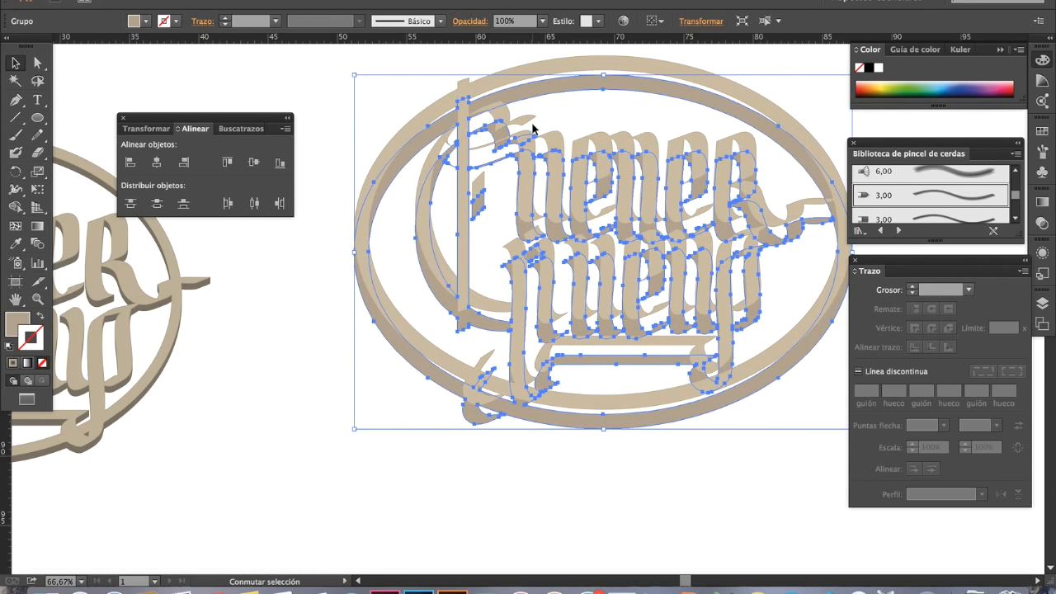
{"action": "key", "text": "shift+Down"}
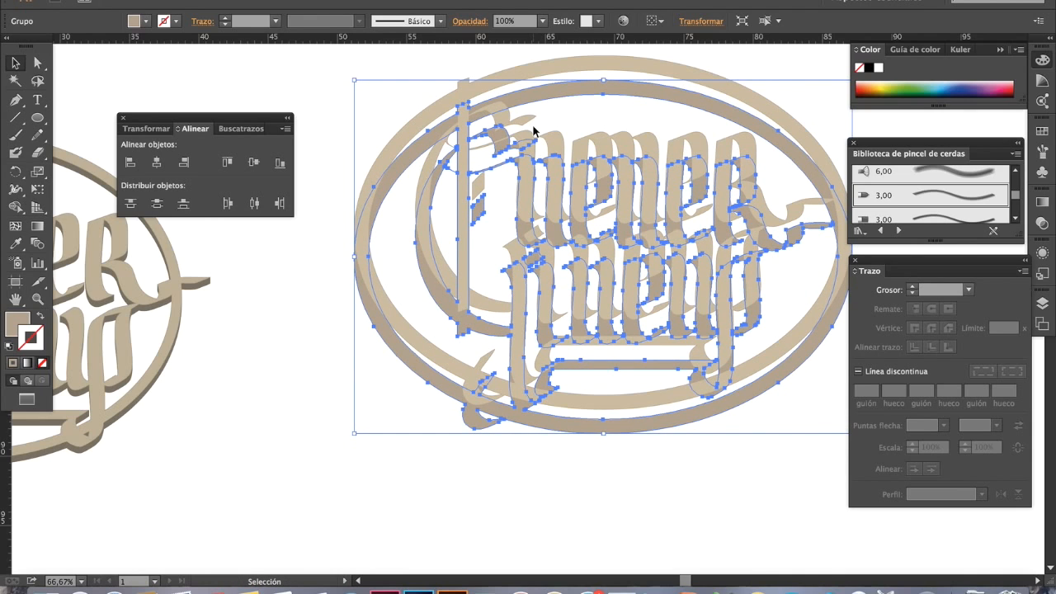
{"action": "key", "text": "super+x"}
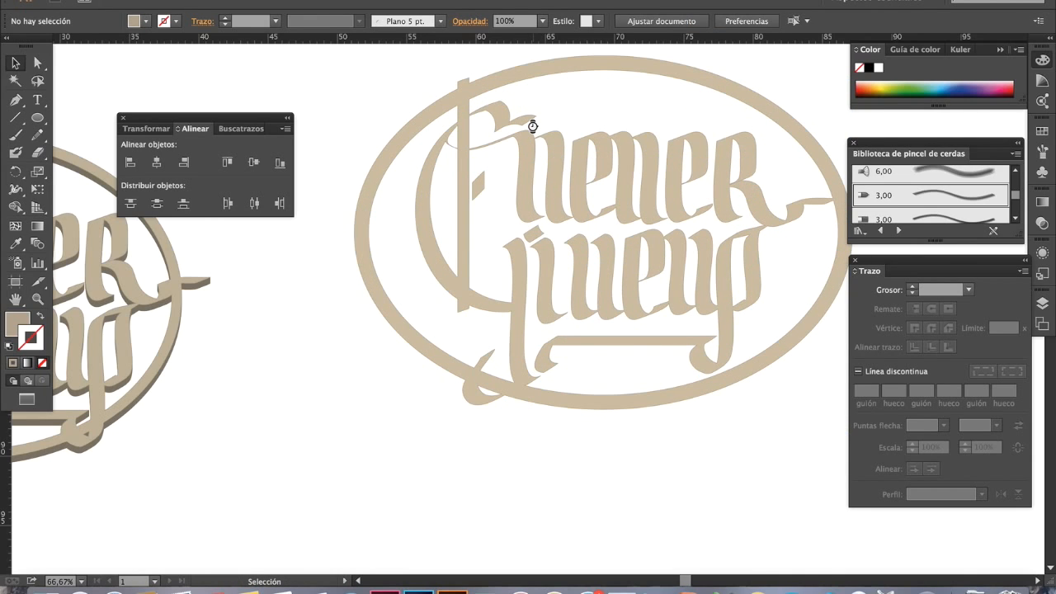
- Start a 3D Extrude & Bevel effect on the flat beige emblem with rotations of 20°, 0° and 5°, and preview it
{"action": "left_click", "coordinate": [462, 212]}
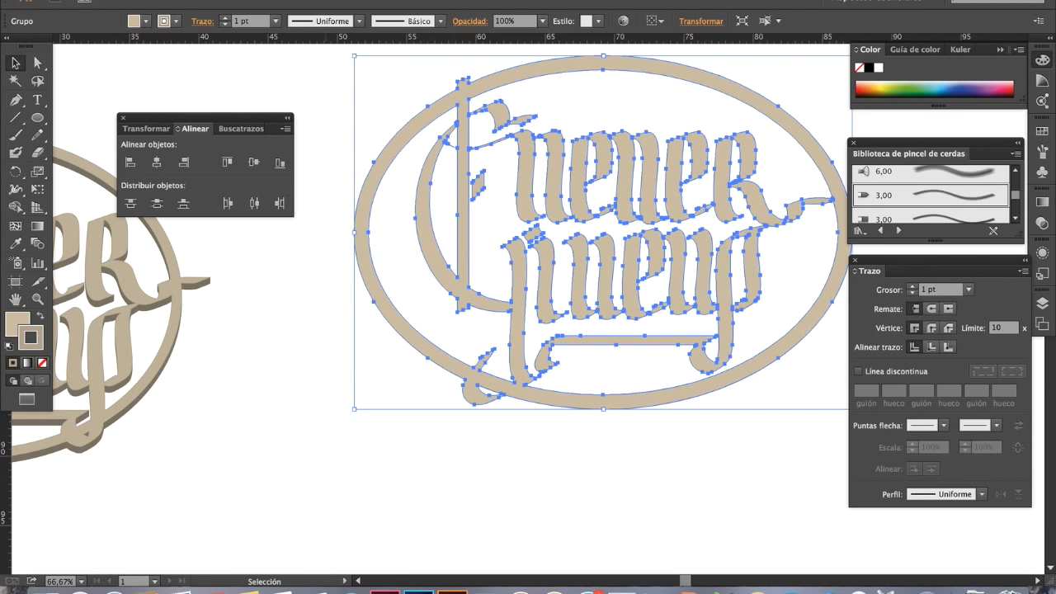
{"action": "left_click", "coordinate": [367, 1]}
{"action": "mouse_move", "coordinate": [447, 66]}
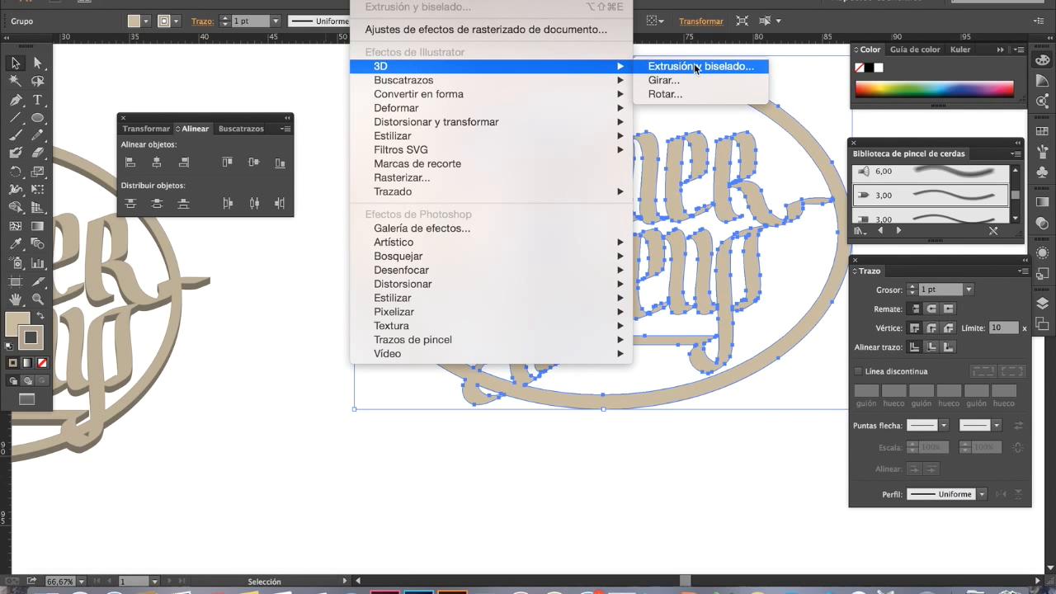
{"action": "left_click", "coordinate": [693, 66]}
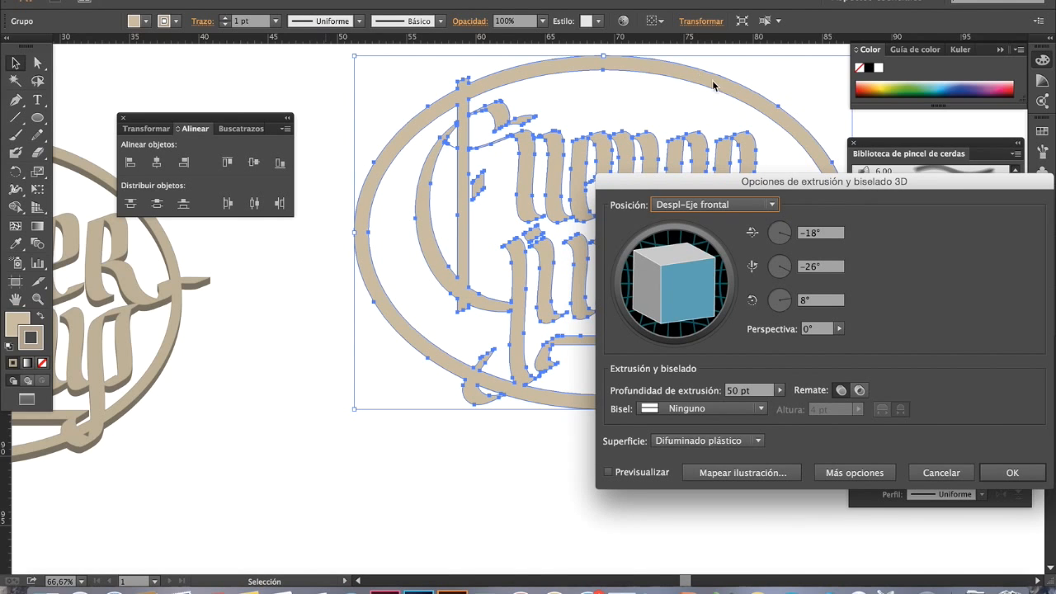
{"action": "mouse_move", "coordinate": [693, 303]}
{"action": "left_mouse_down"}
{"action": "mouse_move", "coordinate": [697, 291]}
{"action": "mouse_move", "coordinate": [603, 256]}
{"action": "mouse_move", "coordinate": [690, 292]}
{"action": "left_mouse_up"}
{"action": "left_click_drag", "start_coordinate": [825, 235], "coordinate": [789, 237]}
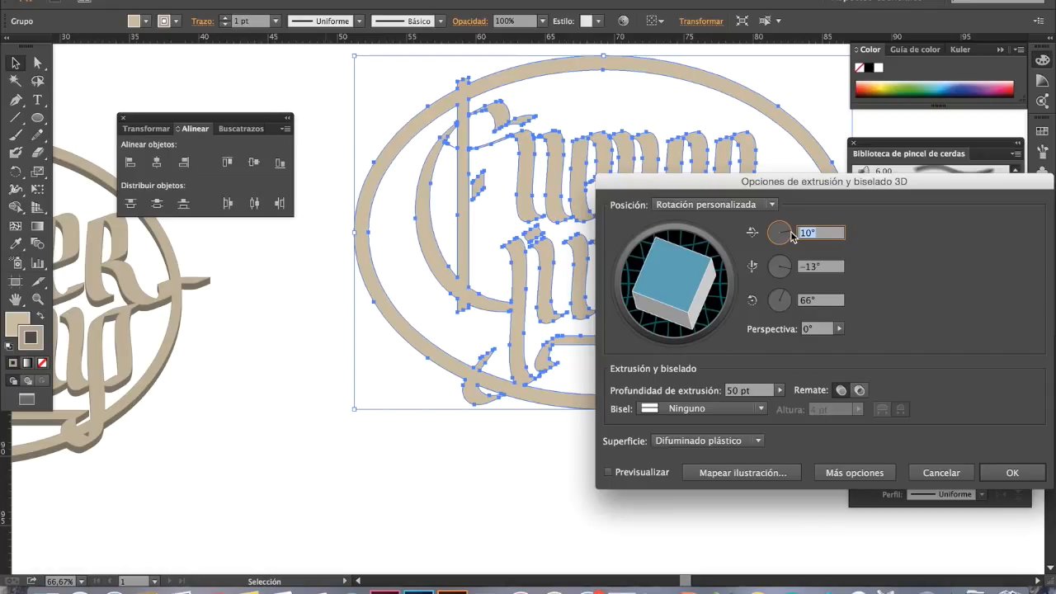
{"action": "type", "text": "20"}
{"action": "key", "text": "Tab"}
{"action": "type", "text": "-"}
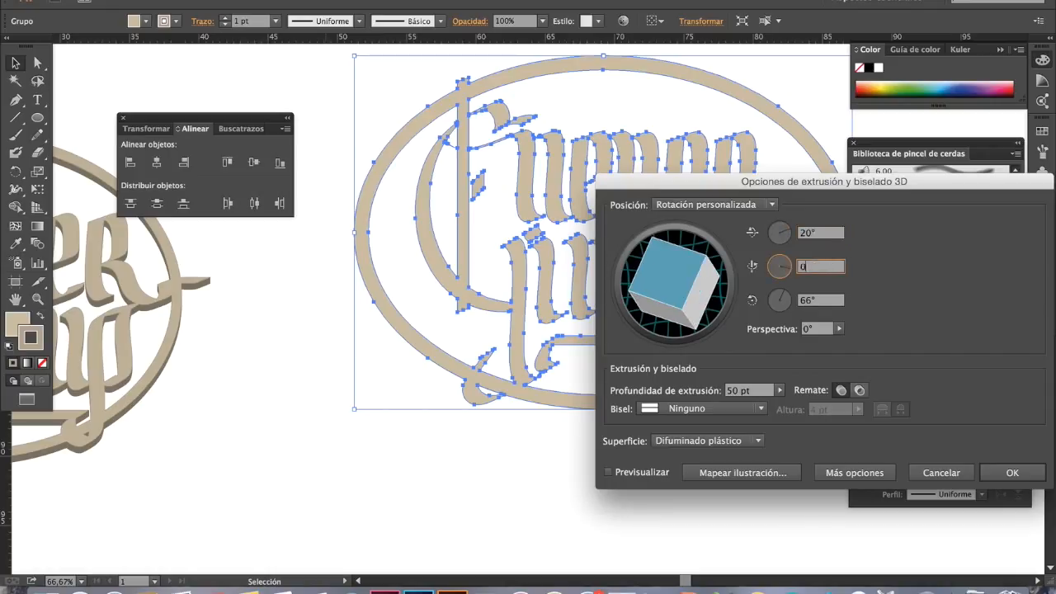
{"action": "key", "text": "Tab"}
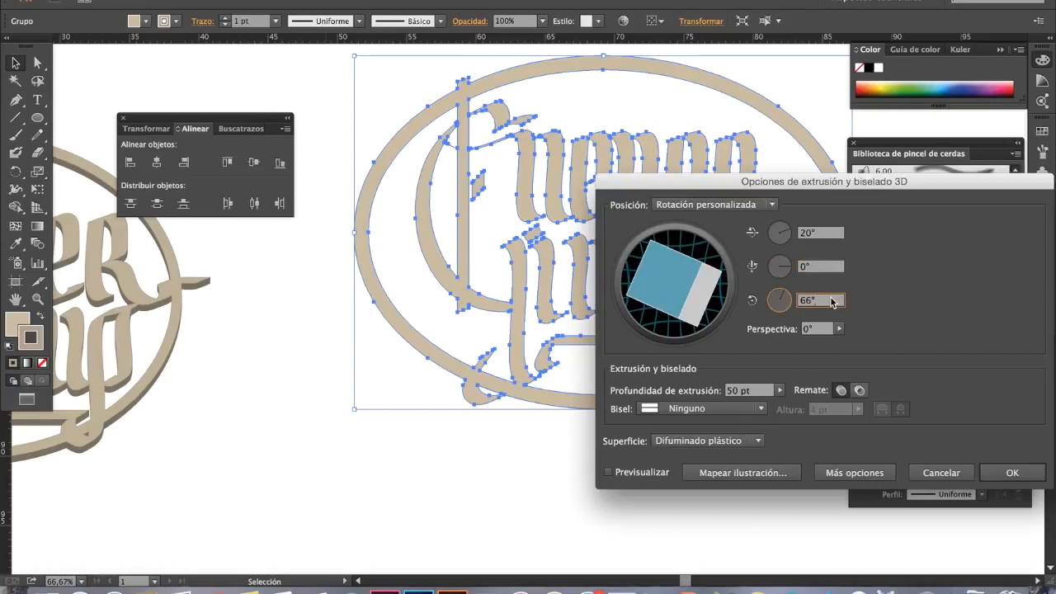
{"action": "type", "text": "6"}
{"action": "type", "text": "5"}
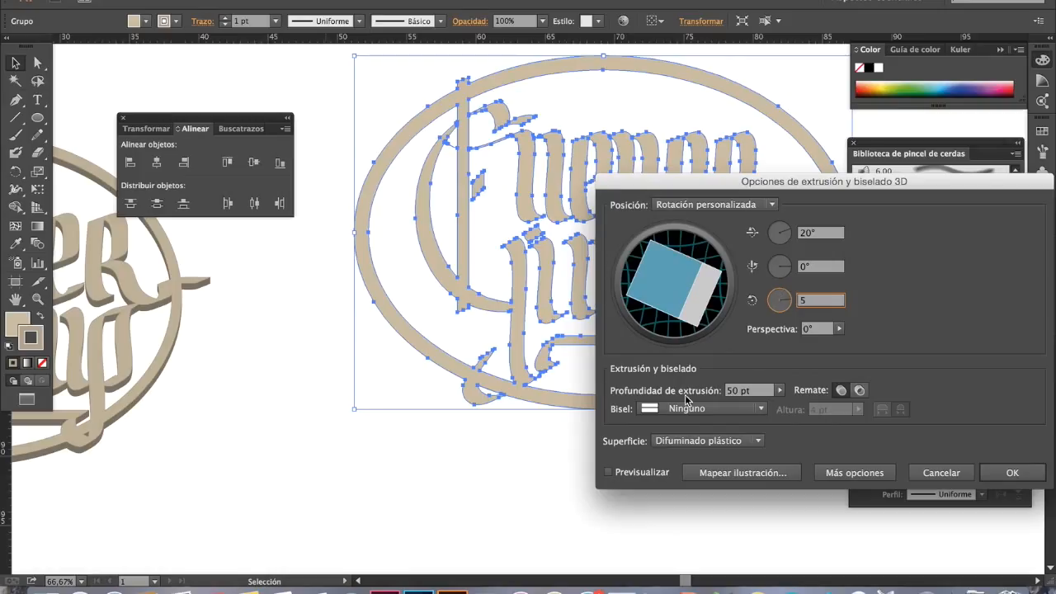
{"action": "left_click", "coordinate": [608, 472]}
{"action": "left_click", "coordinate": [608, 472]}
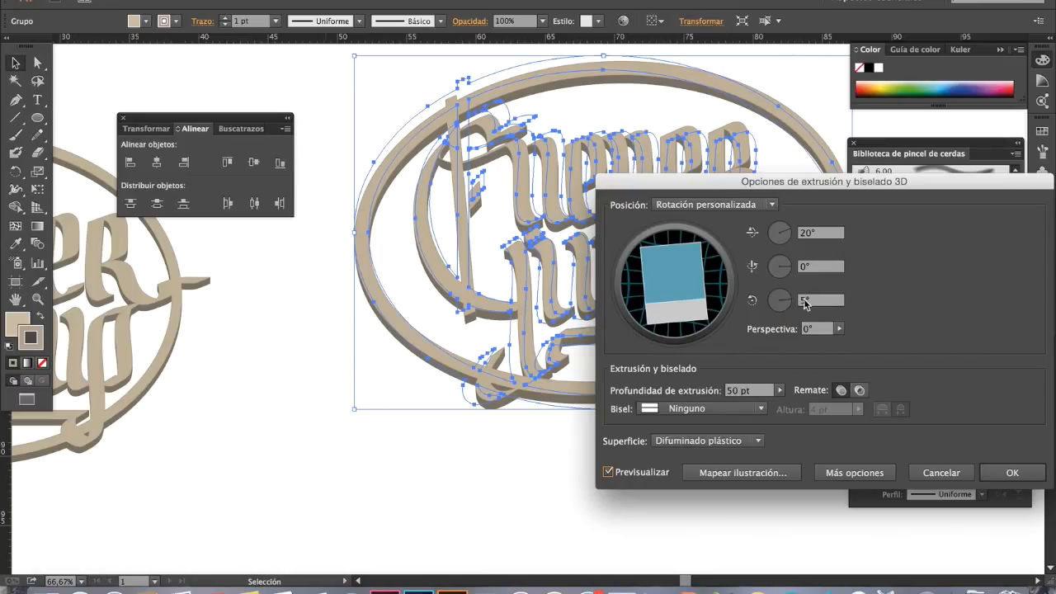
- Set the extrusion's Z rotation to 0° and its Y rotation to 10°, and preview the emblem
{"action": "left_click", "coordinate": [808, 304]}
{"action": "key", "text": "BackSpace"}
{"action": "key", "text": "BackSpace"}
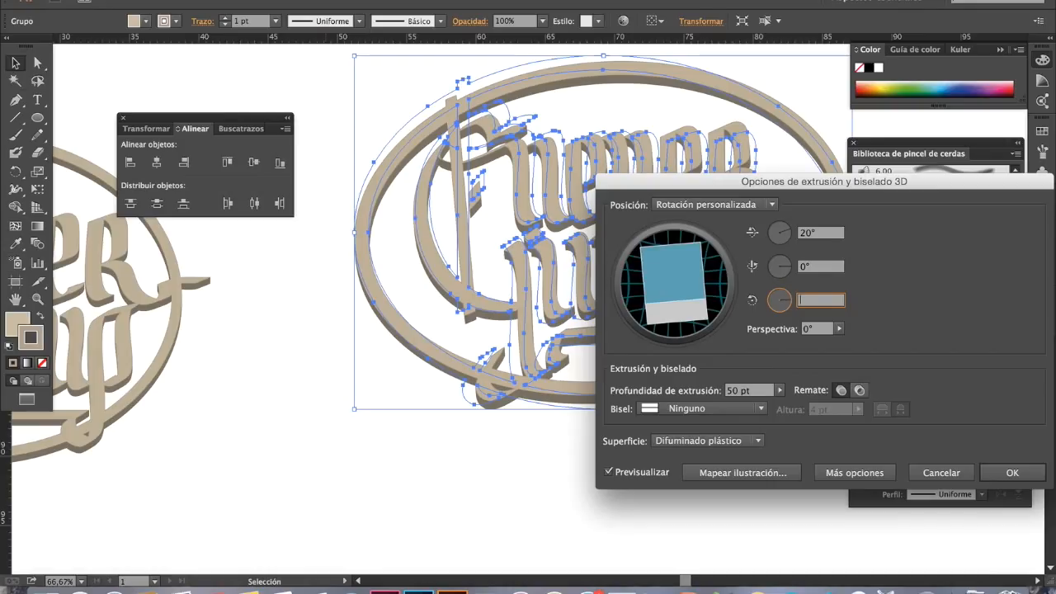
{"action": "left_click", "coordinate": [817, 265]}
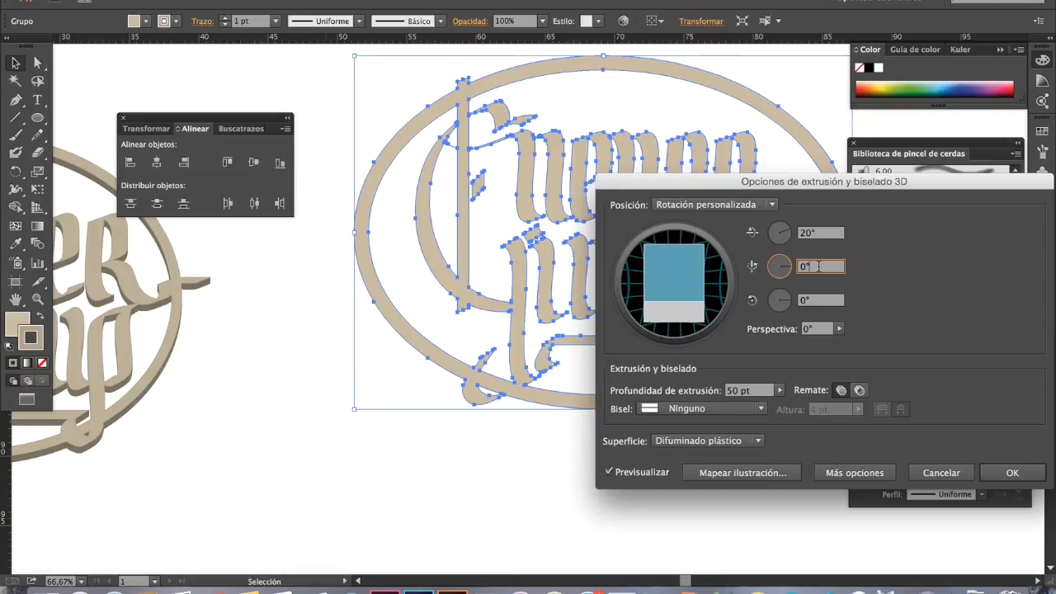
{"action": "left_click_drag", "start_coordinate": [818, 265], "coordinate": [802, 265]}
{"action": "left_click", "coordinate": [608, 472]}
{"action": "left_click", "coordinate": [608, 472]}
{"action": "left_click_drag", "start_coordinate": [804, 266], "coordinate": [798, 269]}
{"action": "type", "text": "10"}
{"action": "left_click_drag", "start_coordinate": [708, 183], "coordinate": [681, 211]}
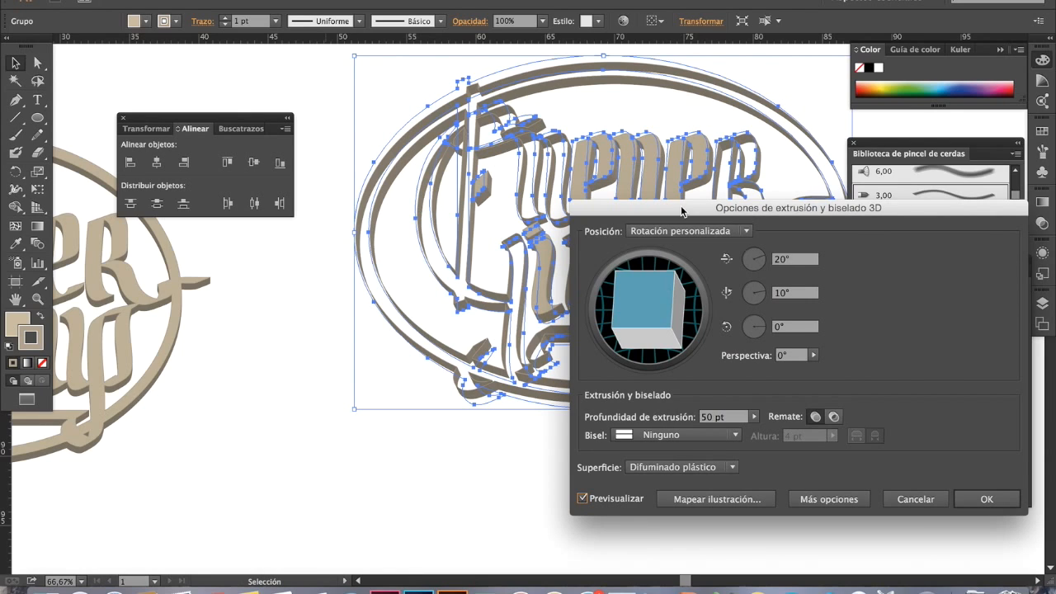
- Set the emblem's extrusion depth to 200 pt and finish the effect settings
{"action": "left_click", "coordinate": [705, 417]}
{"action": "double_click", "coordinate": [705, 416]}
{"action": "type", "text": "200"}
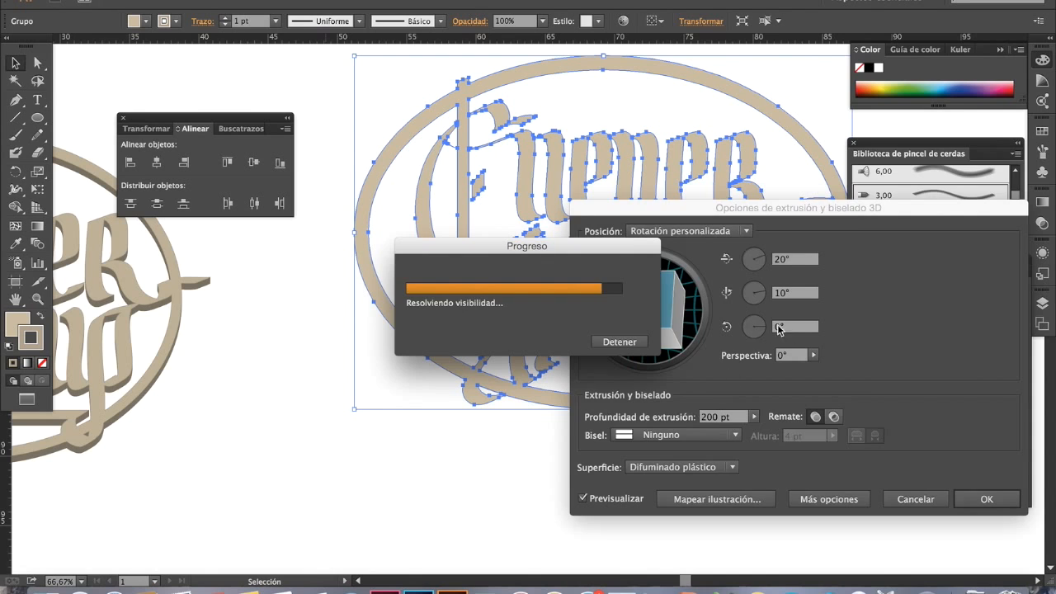
{"action": "key", "text": "Escape"}
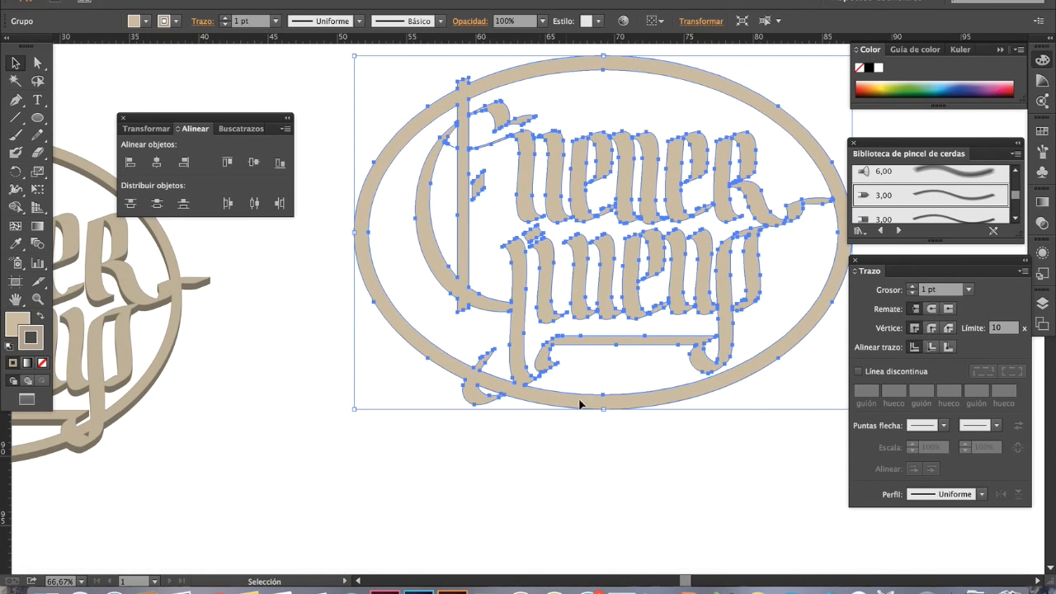
{"action": "left_click", "coordinate": [603, 425]}
{"action": "left_click", "coordinate": [606, 306]}
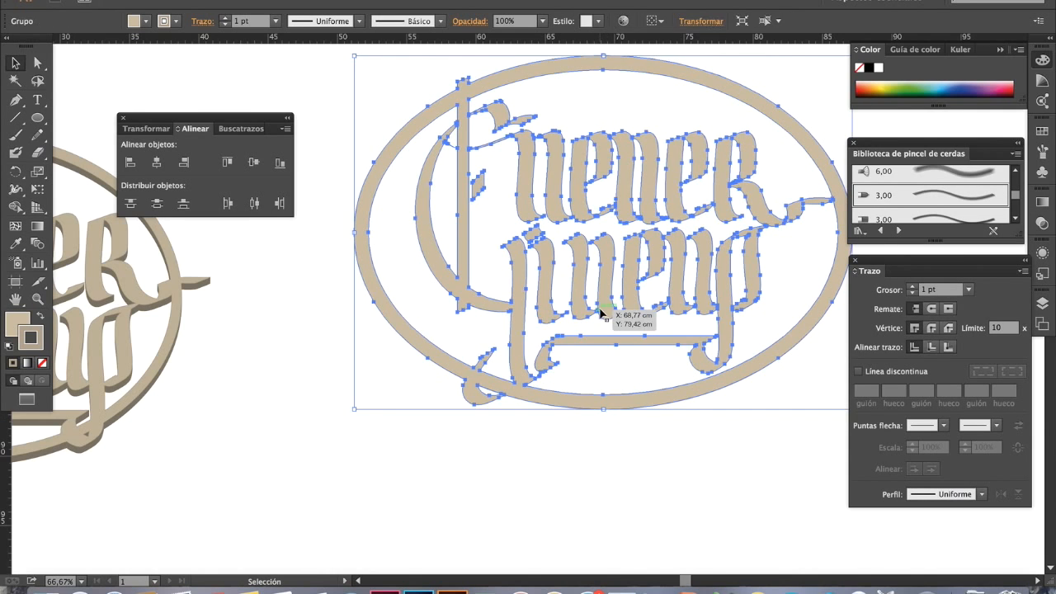
{"action": "scroll", "coordinate": [653, 307], "scroll_direction": "right", "scroll_amount": 3}
{"action": "scroll", "coordinate": [653, 307], "scroll_direction": "up", "scroll_amount": 2}
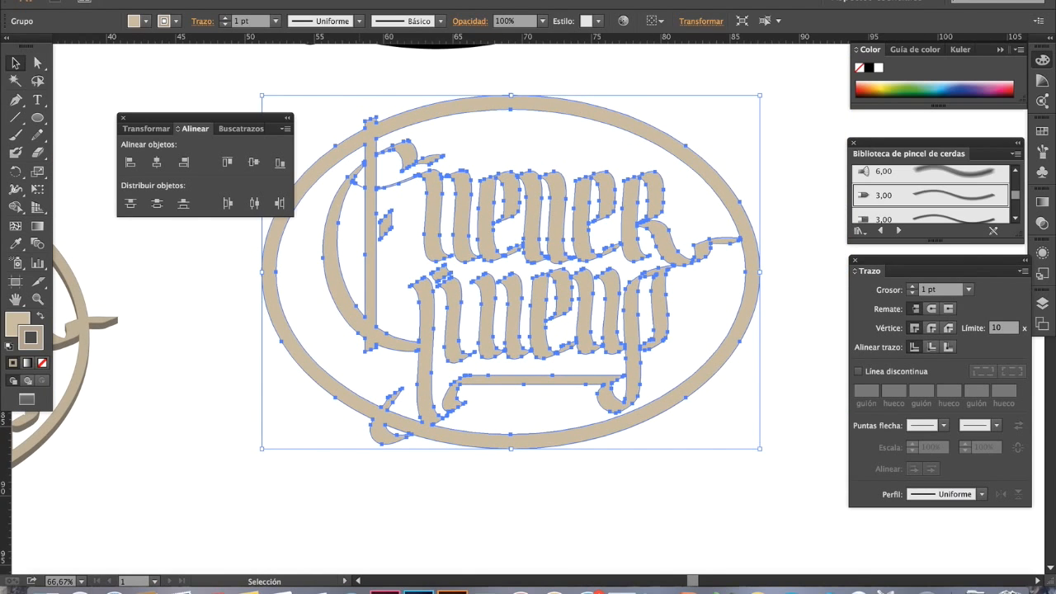
{"action": "left_click", "coordinate": [369, 1]}
{"action": "mouse_move", "coordinate": [397, 65]}
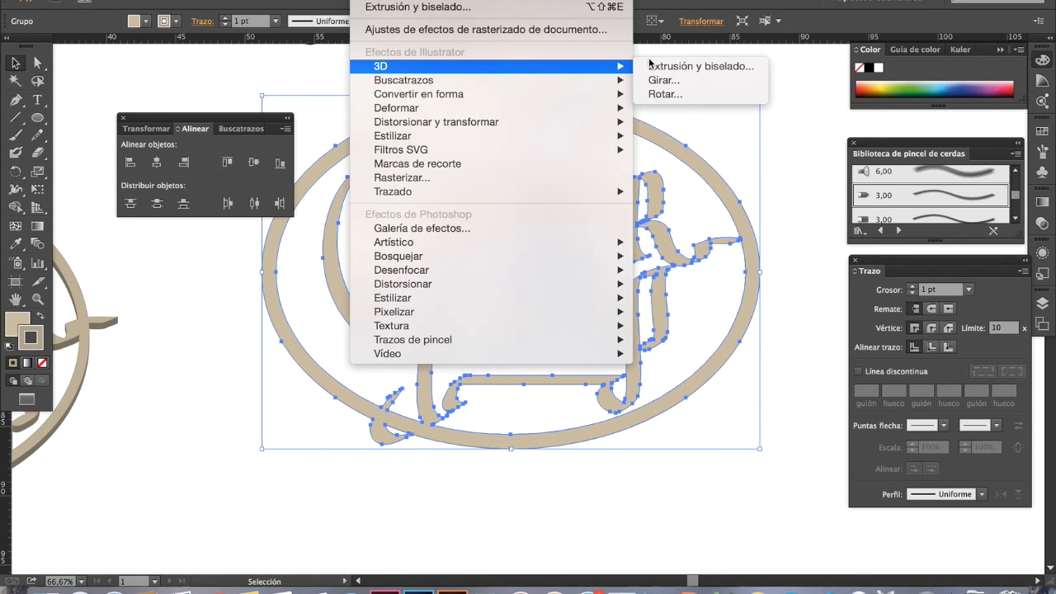
{"action": "left_click", "coordinate": [662, 68]}
{"action": "left_click", "coordinate": [607, 316]}
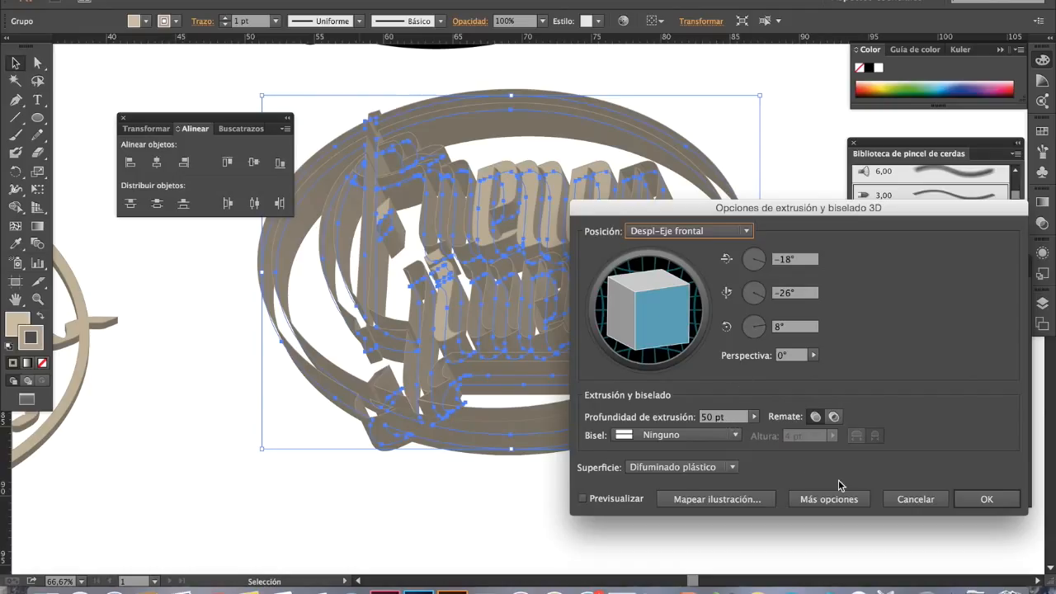
{"action": "left_click", "coordinate": [924, 500]}
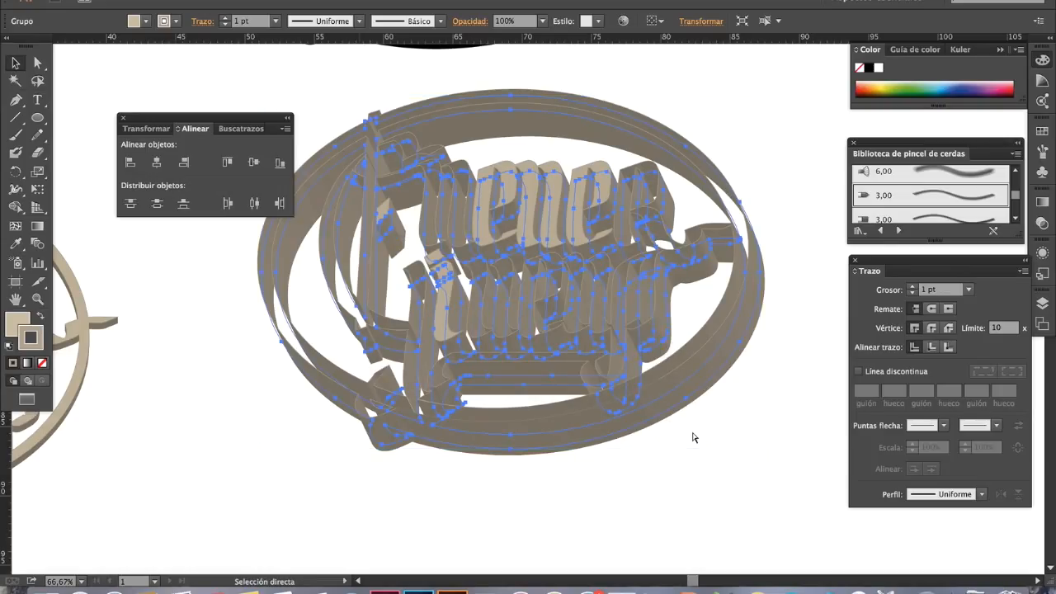
- Undo the 200 pt extrusion and the darker offset copy, and select the flat beige emblem
{"action": "key", "text": "super+z"}
{"action": "key", "text": "v"}
{"action": "key", "text": "super+shift+z"}
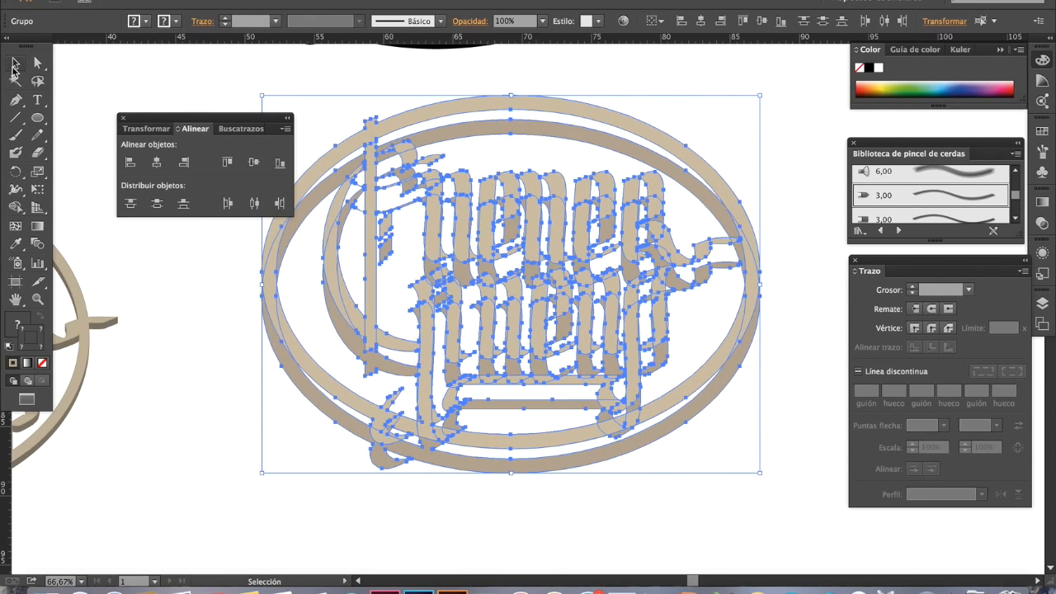
{"action": "left_click", "coordinate": [142, 326]}
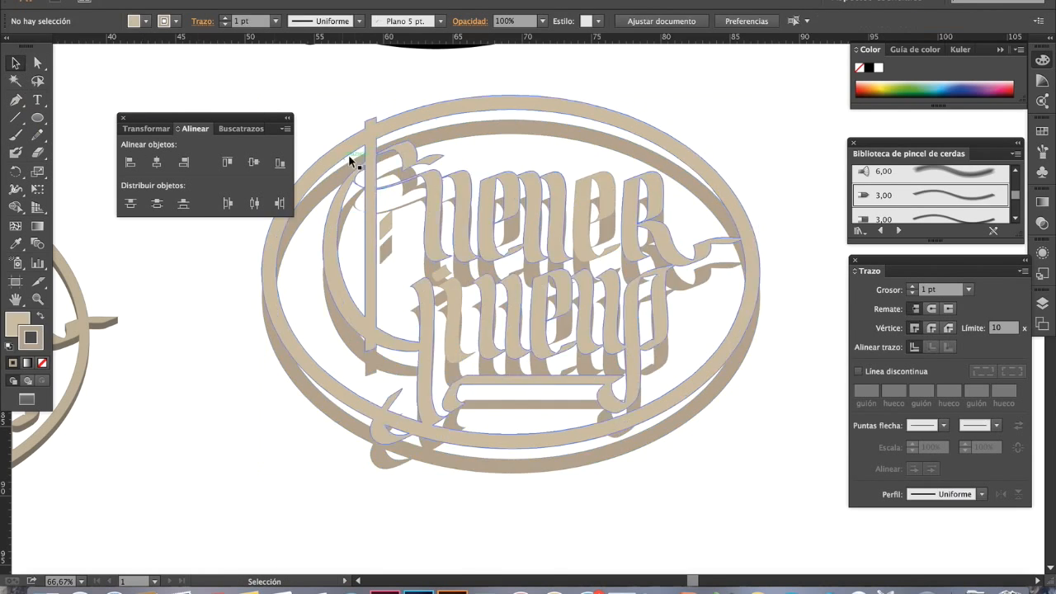
{"action": "left_click", "coordinate": [464, 141]}
{"action": "key", "text": "super+z"}
{"action": "left_click", "coordinate": [476, 115]}
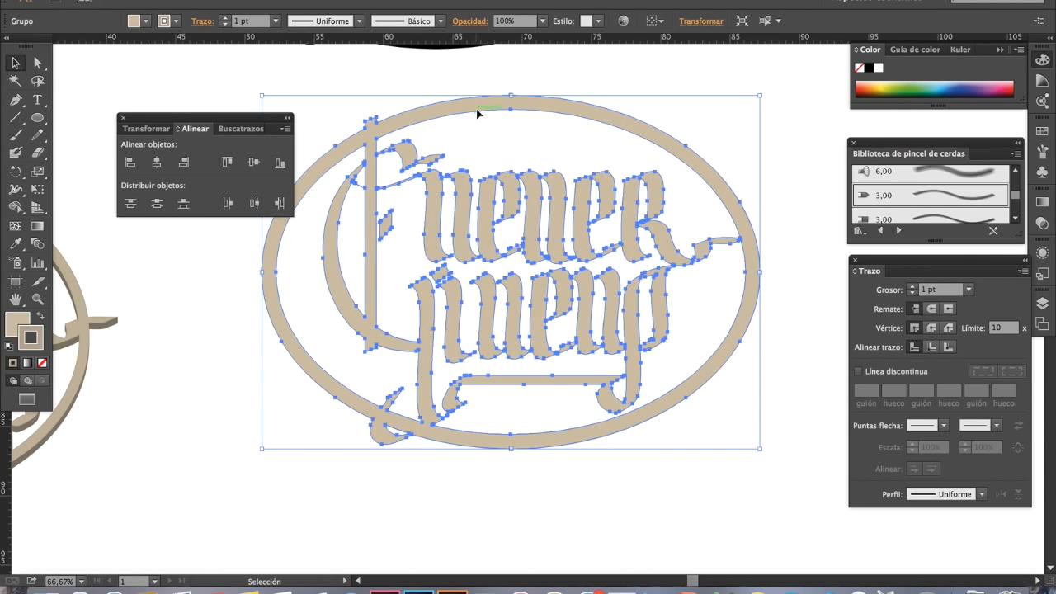
- Apply a 3D Extrude & Bevel effect to the flat beige emblem with rotations of 20° X, 5° Y and 0° Z, previewing it first
{"action": "left_click", "coordinate": [379, 0]}
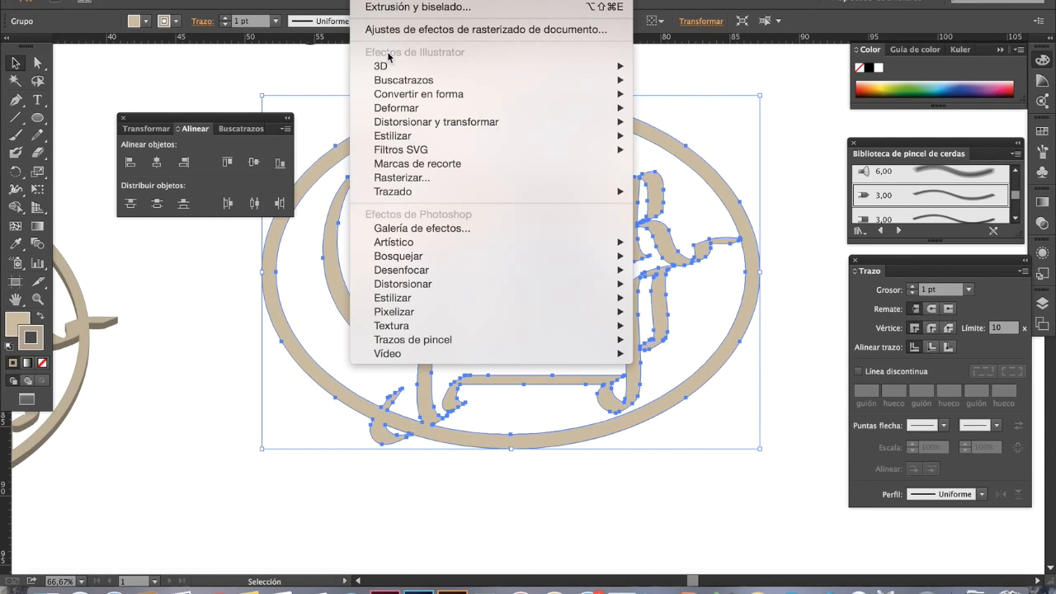
{"action": "mouse_move", "coordinate": [558, 66]}
{"action": "left_click", "coordinate": [676, 66]}
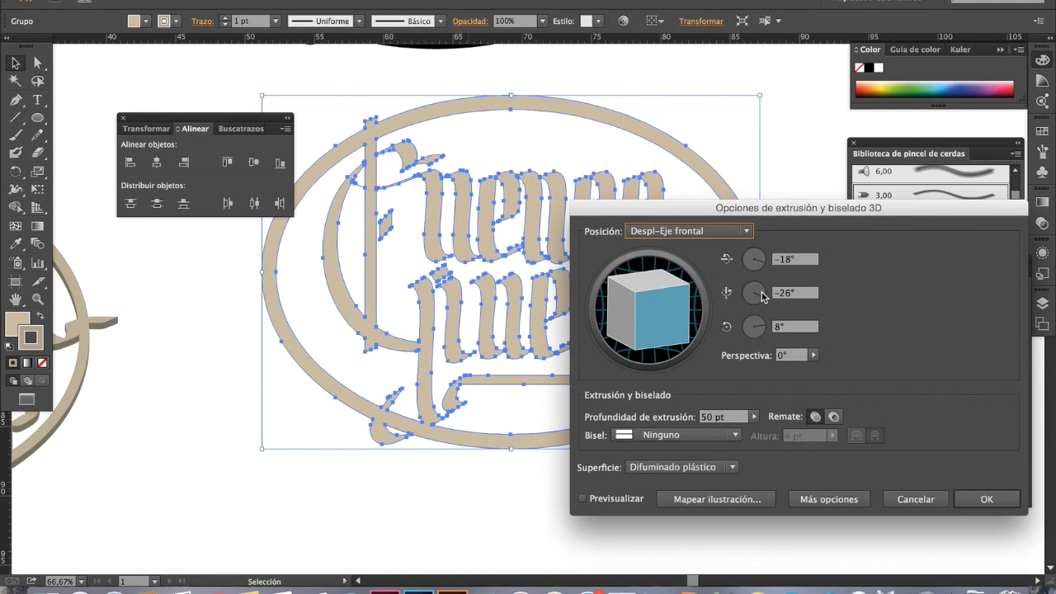
{"action": "left_click", "coordinate": [795, 261]}
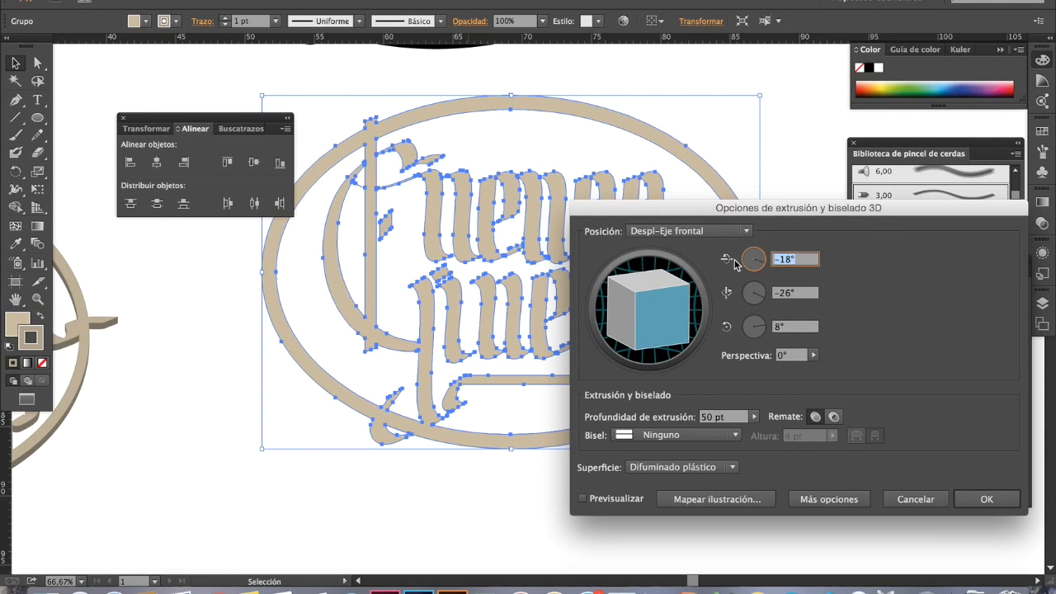
{"action": "type", "text": "20"}
{"action": "left_click", "coordinate": [794, 292]}
{"action": "type", "text": "5"}
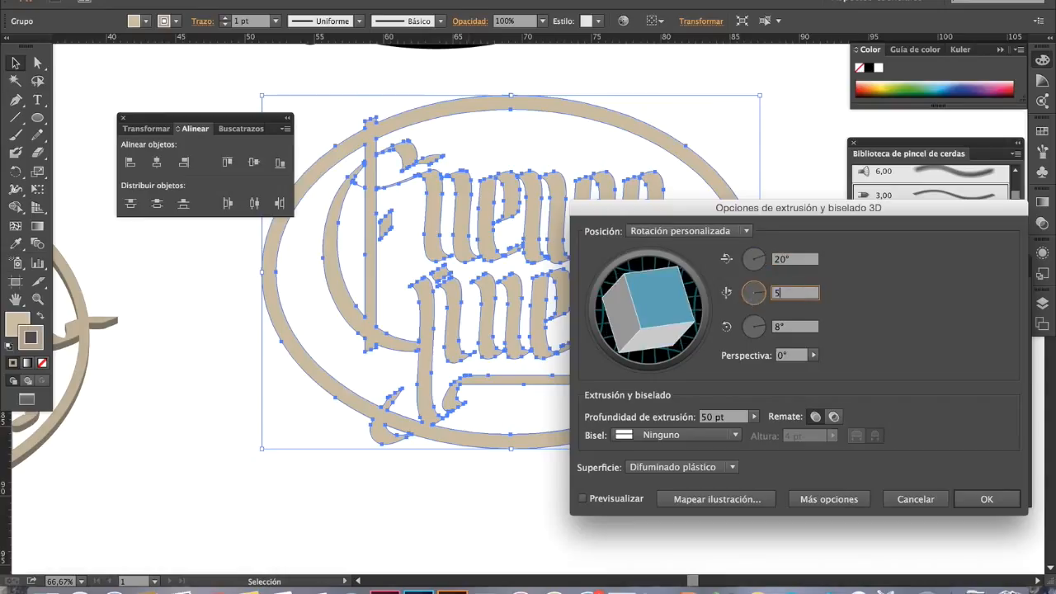
{"action": "left_click", "coordinate": [795, 327]}
{"action": "type", "text": "0"}
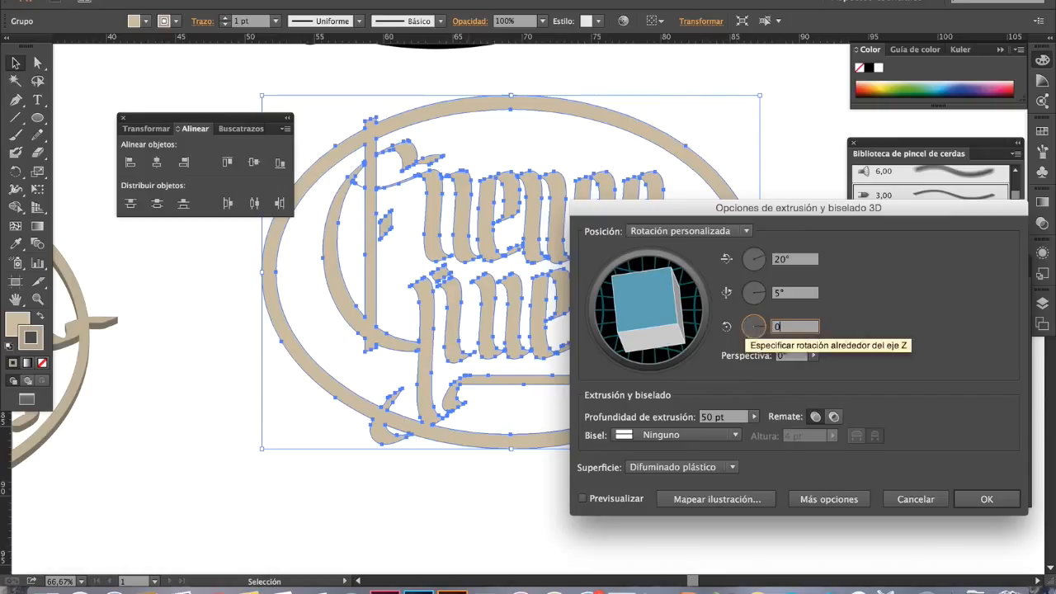
{"action": "left_click", "coordinate": [582, 500]}
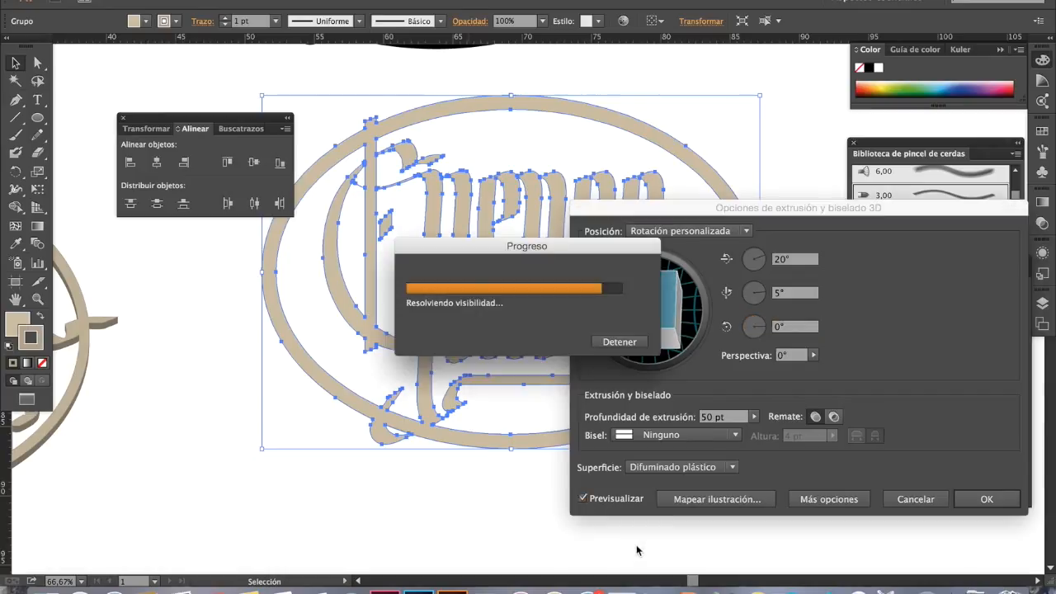
{"action": "left_click", "coordinate": [987, 499]}
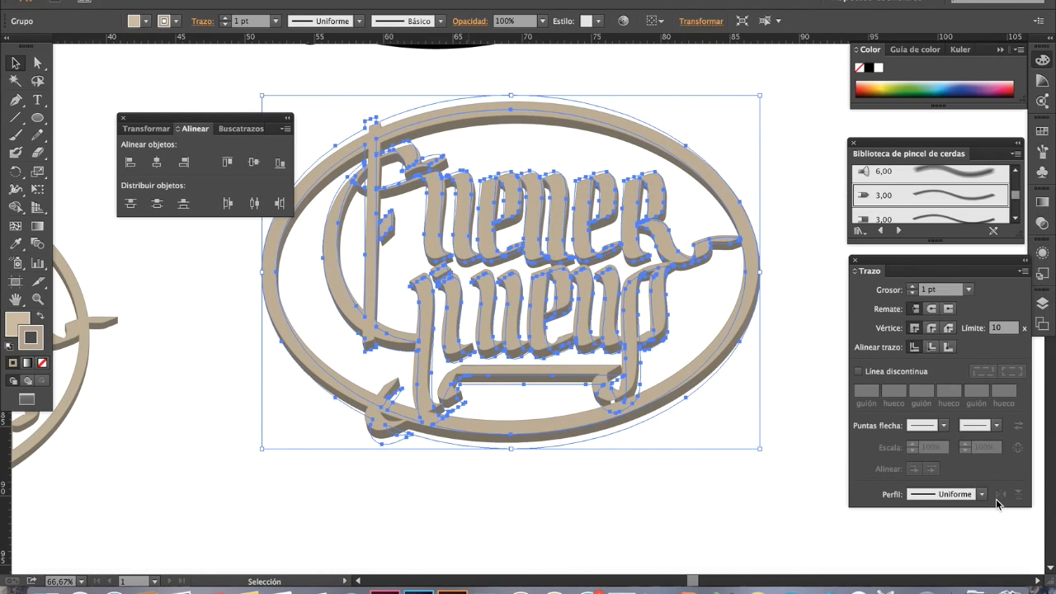
- Try scaling the extruded emblem down to a smaller size, and undo the scaling
{"action": "left_click", "coordinate": [537, 484]}
{"action": "left_click", "coordinate": [514, 385]}
{"action": "left_click_drag", "start_coordinate": [759, 96], "coordinate": [629, 231]}
{"action": "key", "text": "a"}
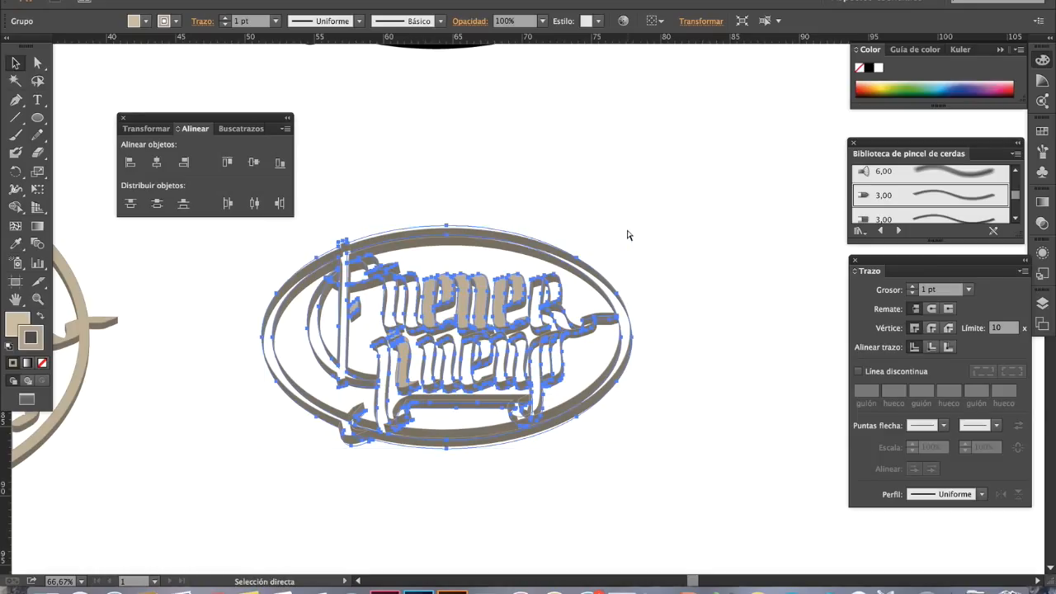
{"action": "key", "text": "v"}
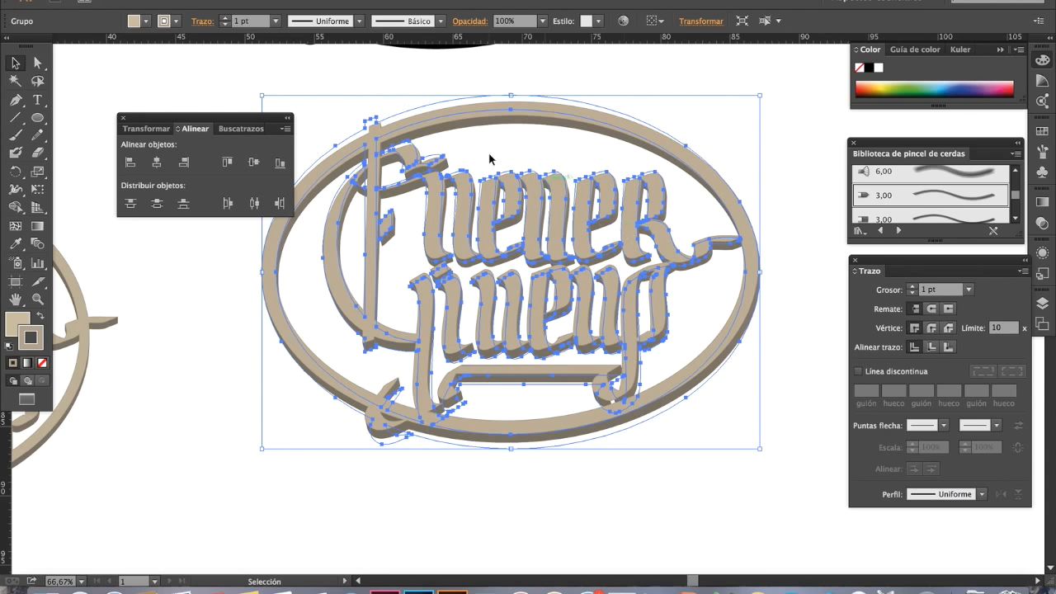
- Expand the extruded emblem's appearance and test moving its front faces away from the extruded sides, undoing the move
{"action": "left_click", "coordinate": [219, 0]}
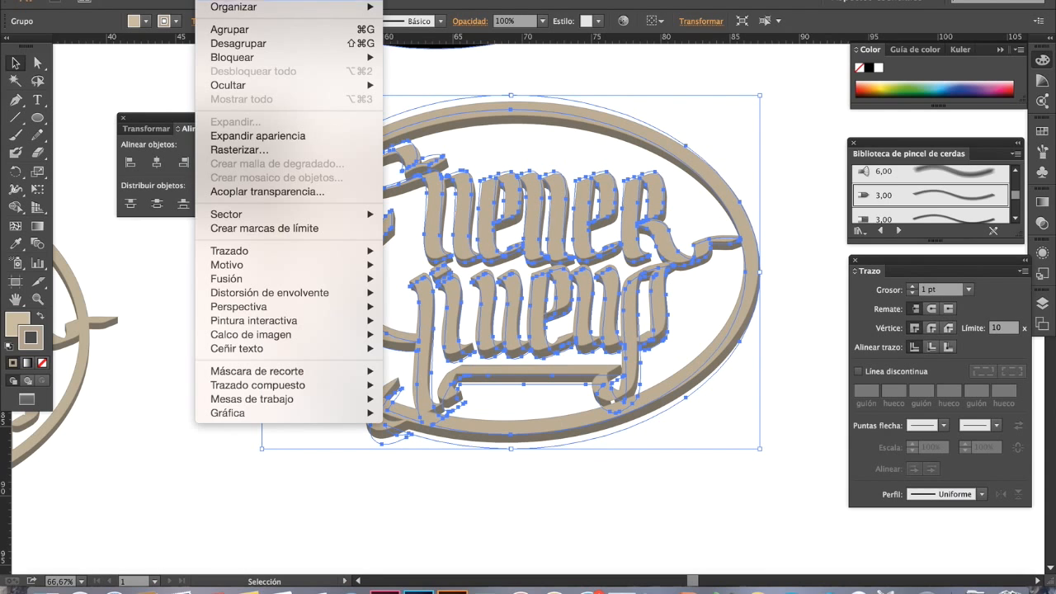
{"action": "left_click", "coordinate": [257, 137]}
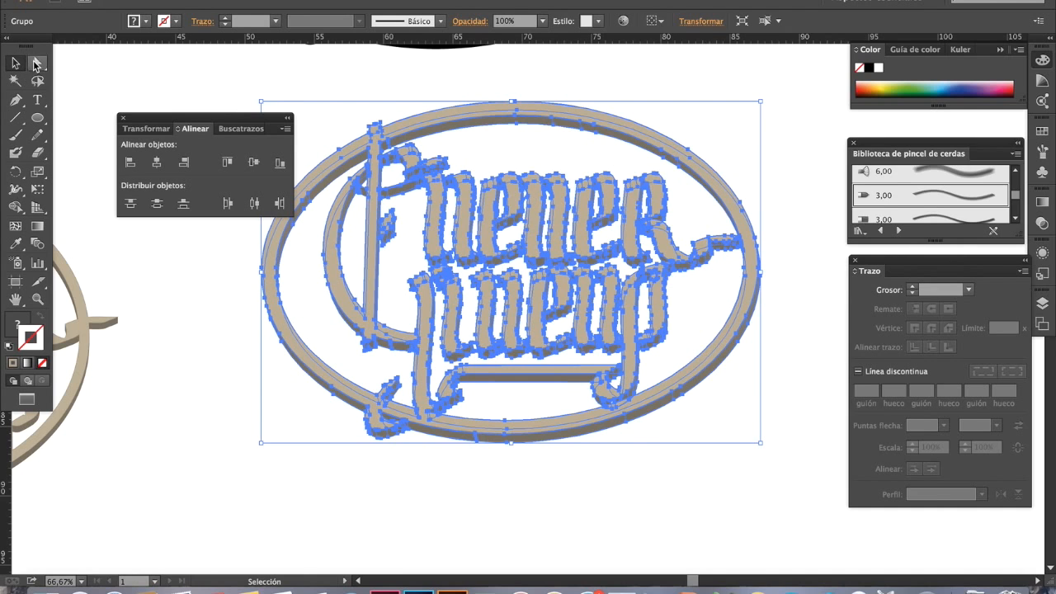
{"action": "left_click", "coordinate": [37, 63]}
{"action": "left_click", "coordinate": [313, 271]}
{"action": "left_click_drag", "start_coordinate": [342, 278], "coordinate": [566, 375]}
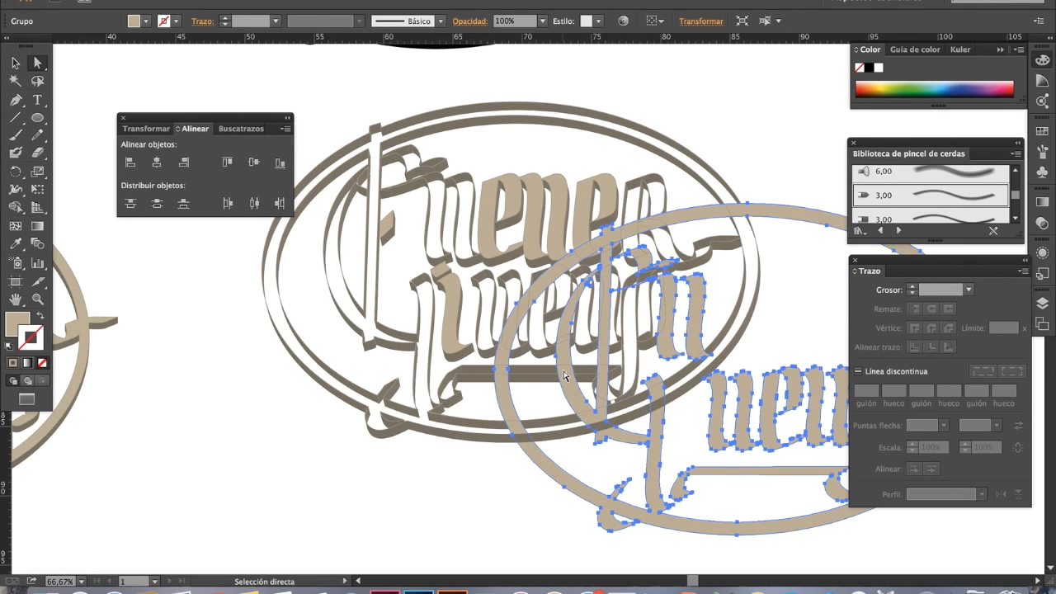
{"action": "key", "text": "super+z"}
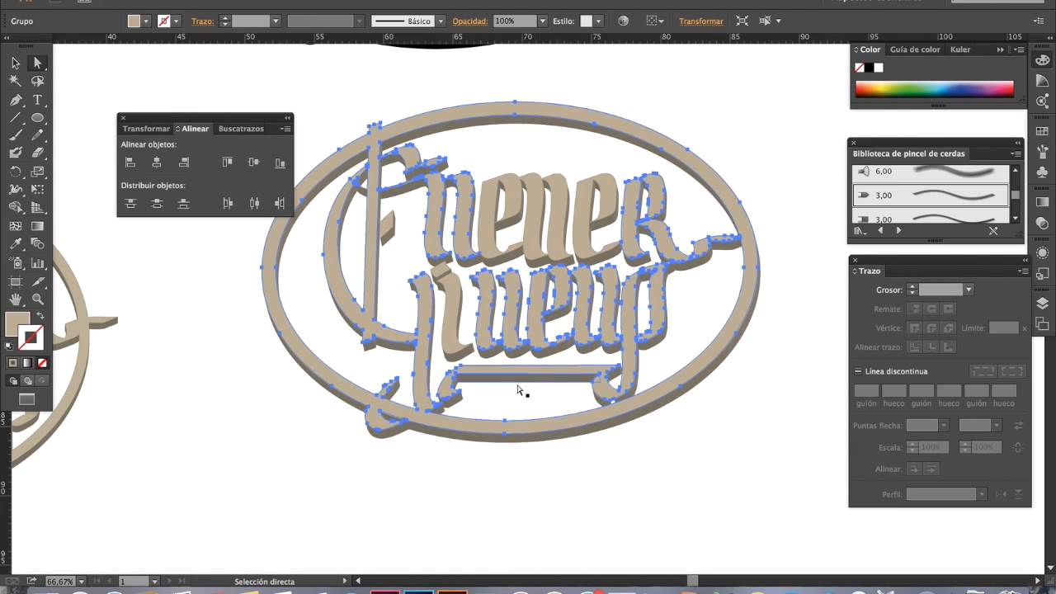
- Examine the new extruded emblem alongside the existing 3D emblem and the version with the diamond frame
{"action": "left_click", "coordinate": [508, 523], "text": "alt+super"}
{"action": "left_click", "coordinate": [509, 523], "text": "alt+super"}
{"action": "left_click_drag", "start_coordinate": [508, 523], "coordinate": [601, 426]}
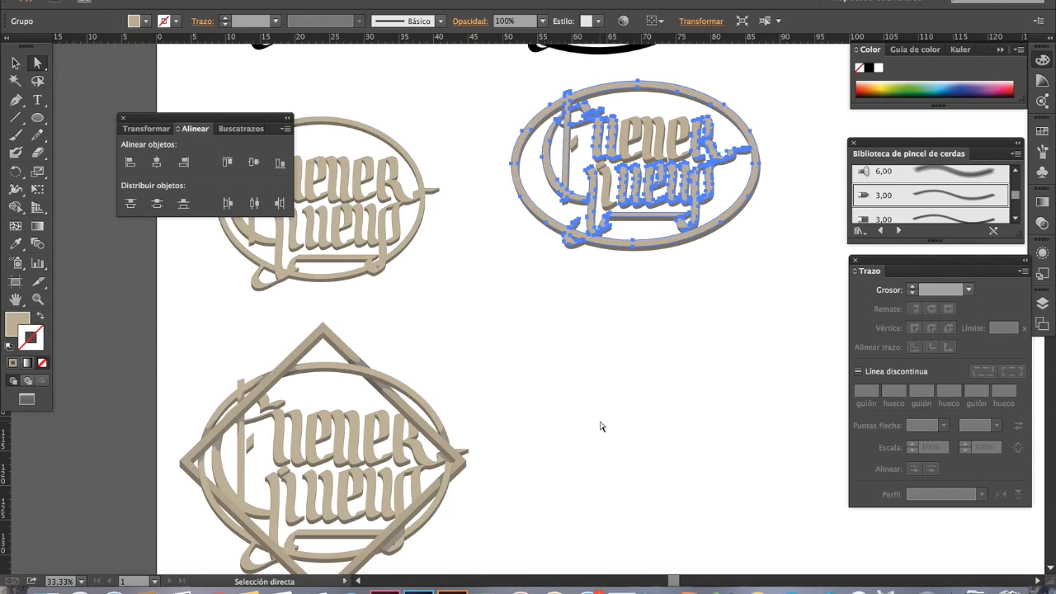
{"action": "left_click", "coordinate": [15, 63]}
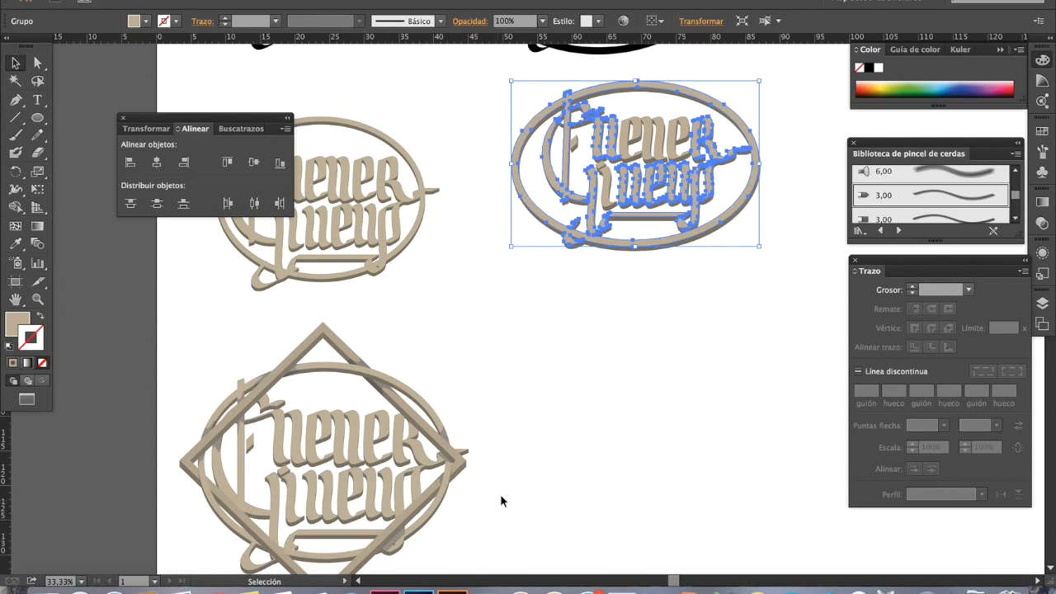
{"action": "left_click", "coordinate": [453, 329]}
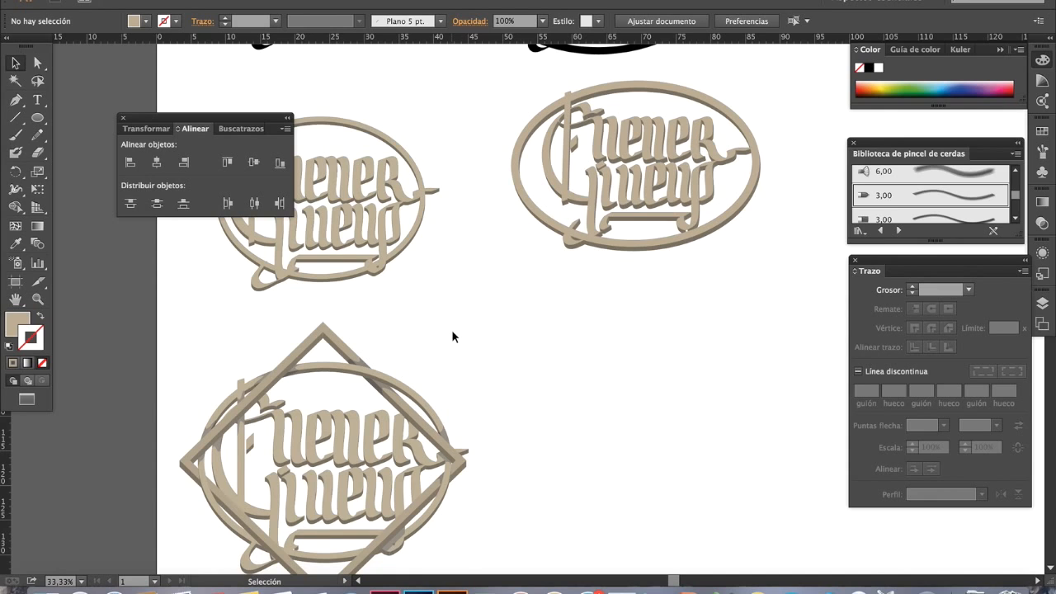
{"action": "left_click_drag", "start_coordinate": [569, 284], "coordinate": [613, 253]}
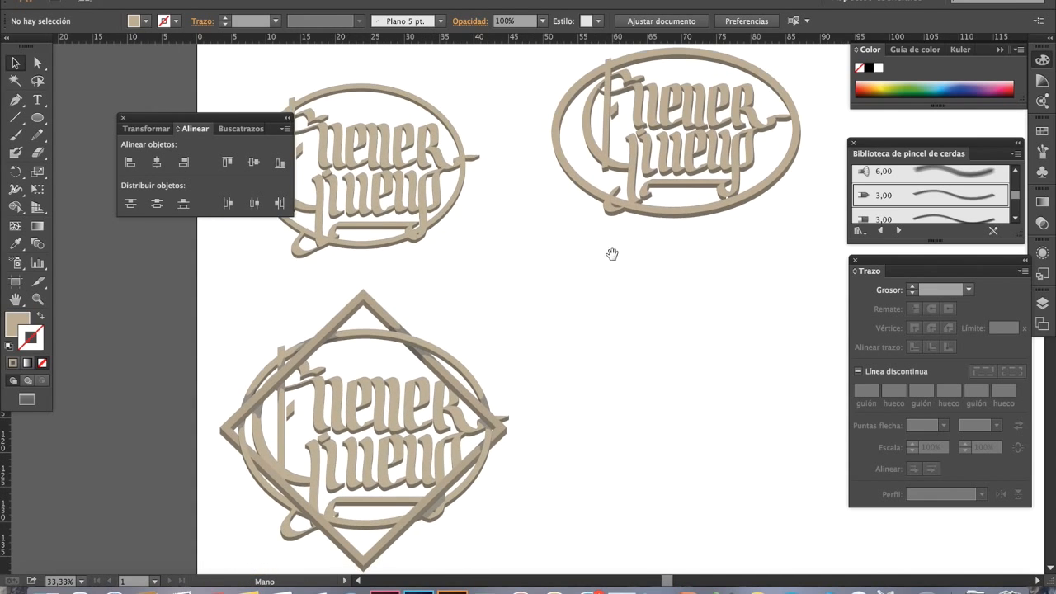
{"action": "left_click_drag", "start_coordinate": [376, 345], "coordinate": [429, 296]}
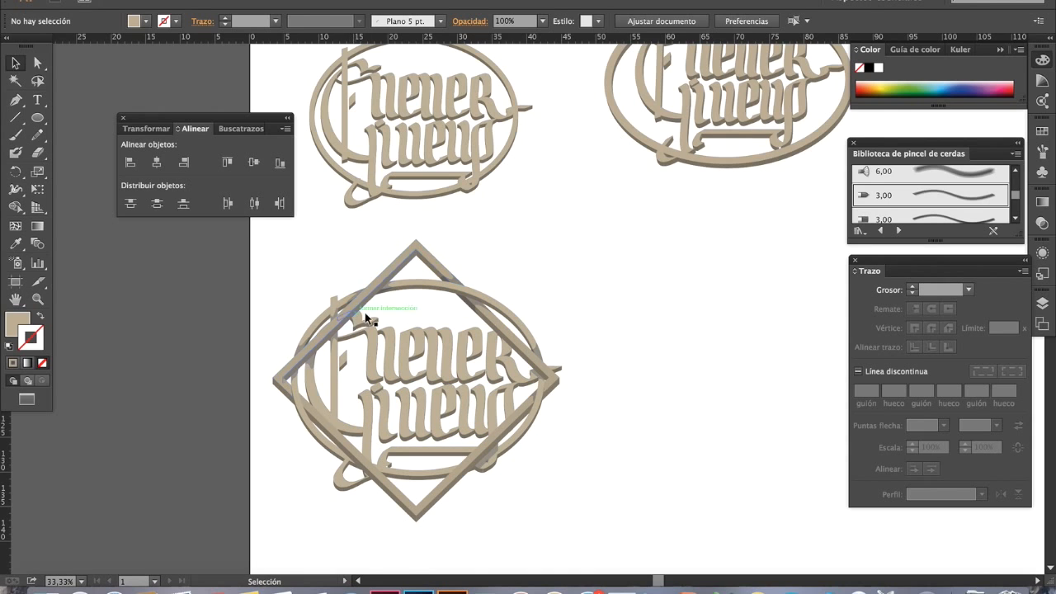
{"action": "scroll", "coordinate": [532, 311], "scroll_direction": "up", "scroll_amount": 5}
{"action": "scroll", "coordinate": [533, 311], "scroll_direction": "right", "scroll_amount": 3}
- Duplicate the expanded 3D emblem and place the copy beside the existing diamond-framed emblem
{"action": "left_click_drag", "start_coordinate": [750, 347], "coordinate": [511, 153]}
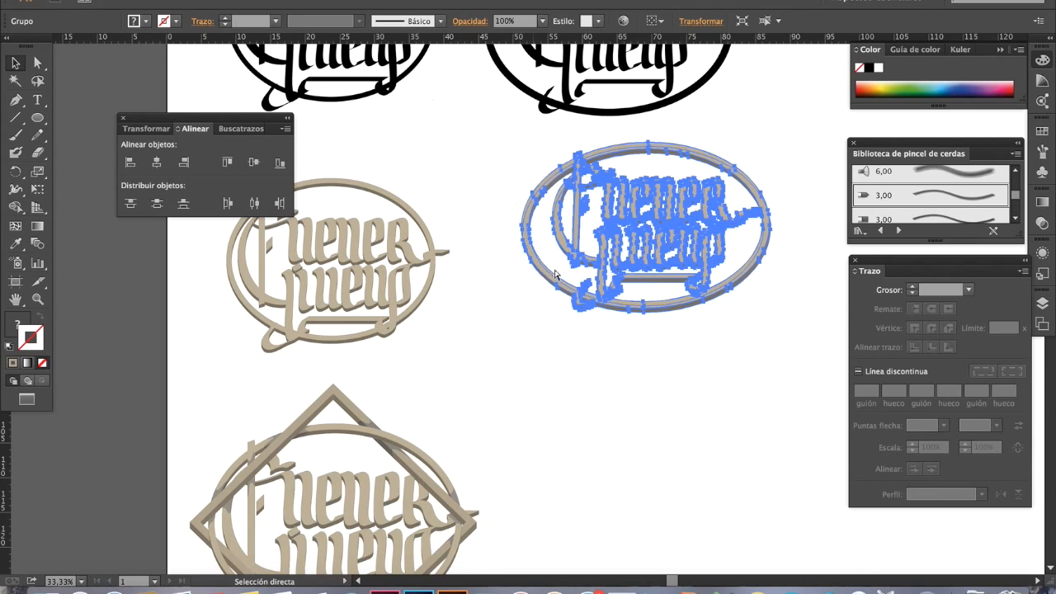
{"action": "left_click_drag", "start_coordinate": [547, 262], "coordinate": [433, 343]}
{"action": "scroll", "coordinate": [554, 158], "scroll_direction": "down", "scroll_amount": 8}
{"action": "scroll", "coordinate": [553, 158], "scroll_direction": "right", "scroll_amount": 2}
{"action": "left_click_drag", "start_coordinate": [497, 94], "coordinate": [672, 322]}
- Draw a square overlapping the emblem copy's upper-left part, and give it a beige stroke with no fill
{"action": "left_click_drag", "start_coordinate": [37, 117], "coordinate": [83, 116]}
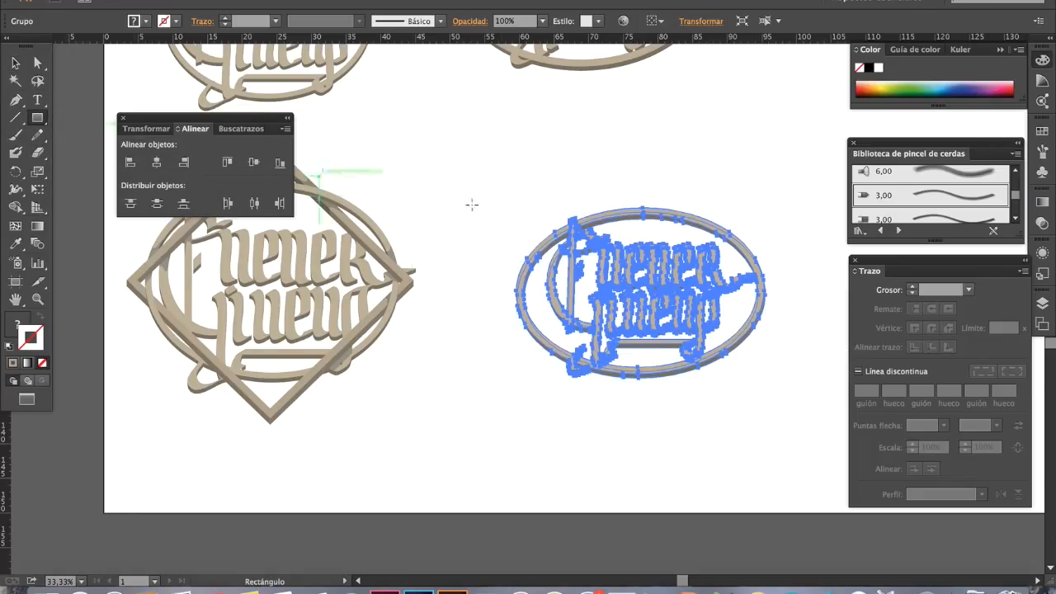
{"action": "left_click_drag", "start_coordinate": [458, 132], "coordinate": [631, 306]}
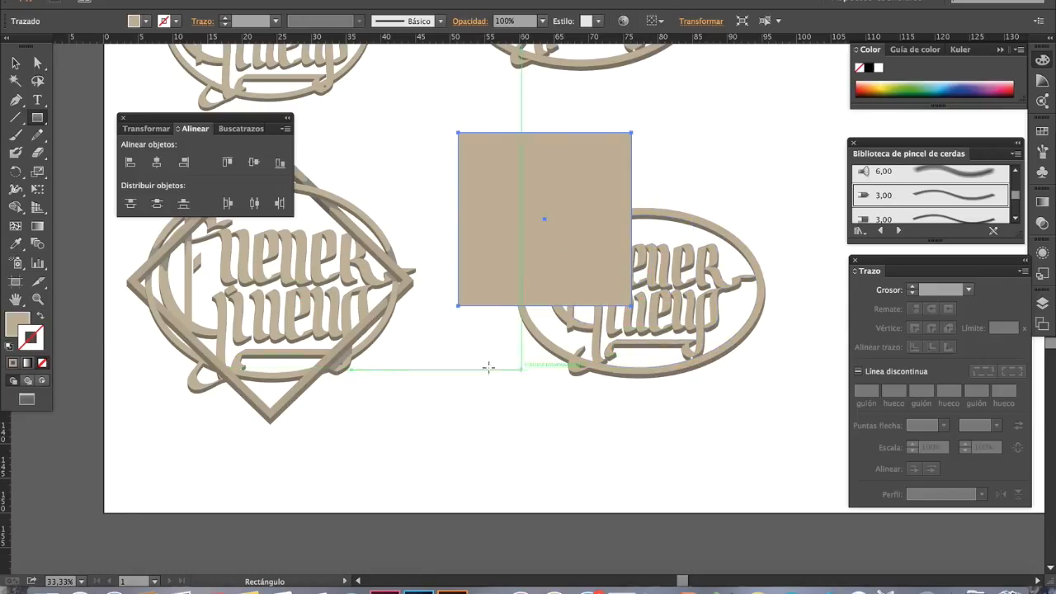
{"action": "left_click", "coordinate": [43, 316]}
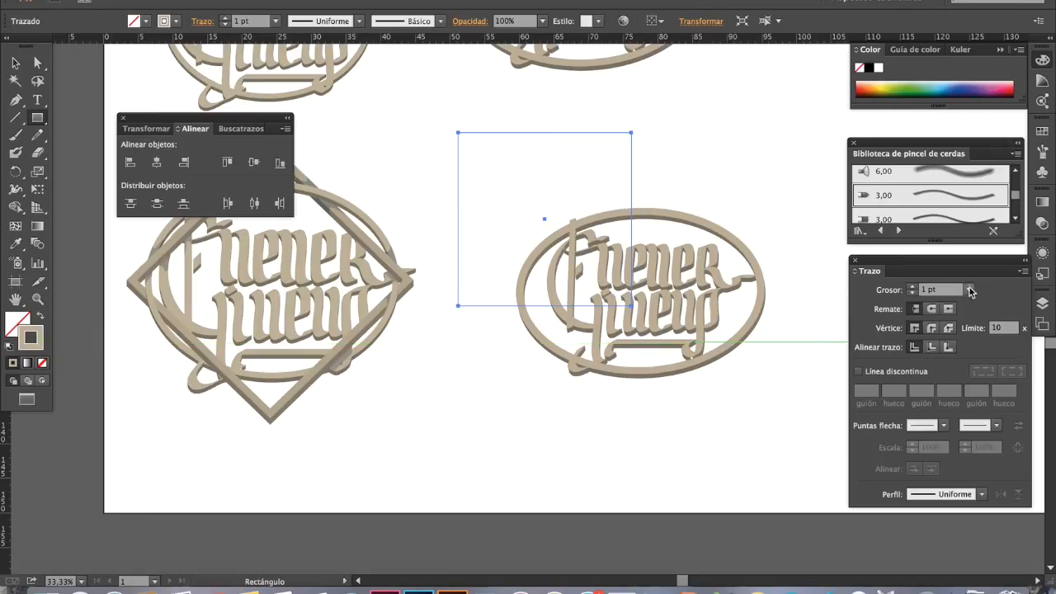
- Try a 20 pt stroke on the square, and set its final stroke weight to 25 pt
{"action": "left_click", "coordinate": [969, 290]}
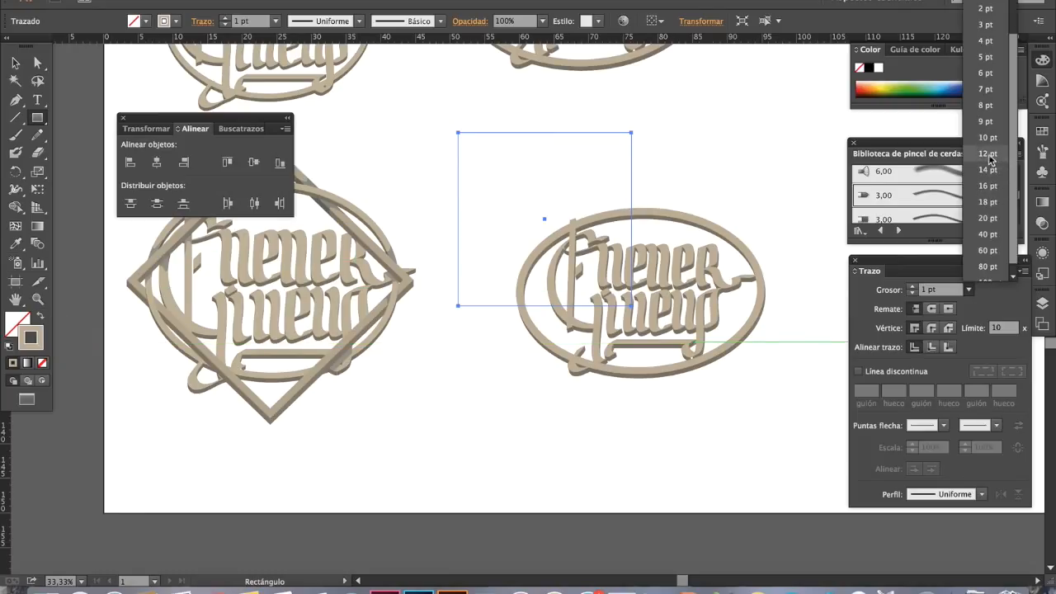
{"action": "left_click", "coordinate": [989, 219]}
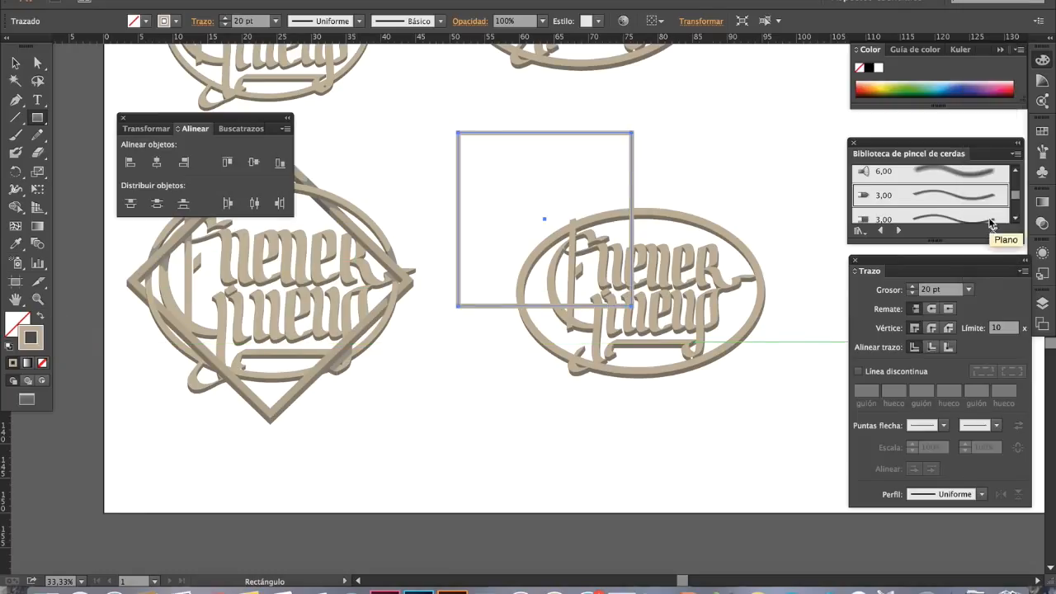
{"action": "left_click", "coordinate": [969, 290]}
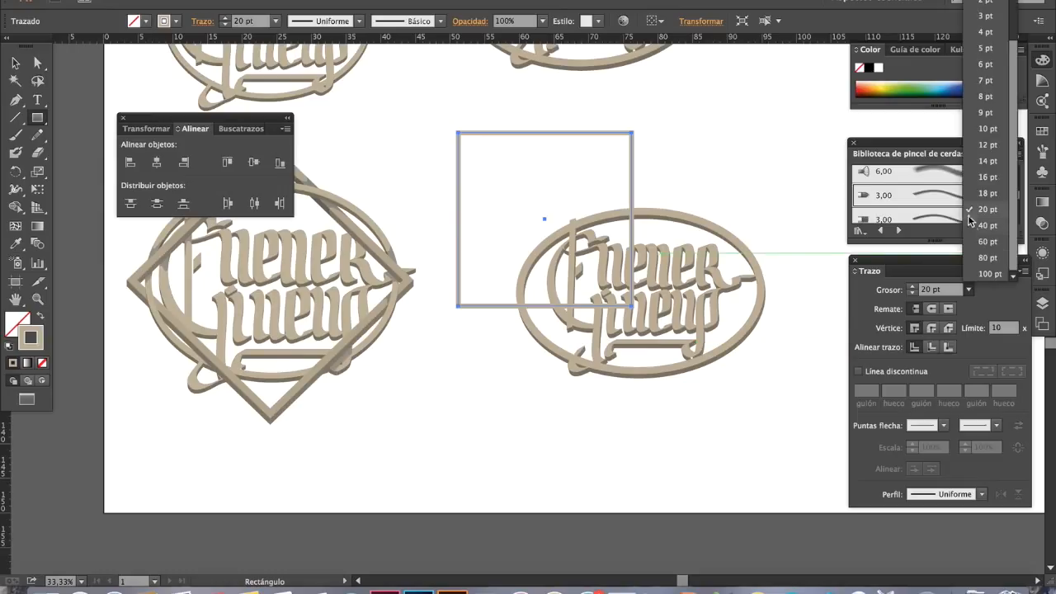
{"action": "left_click", "coordinate": [930, 288]}
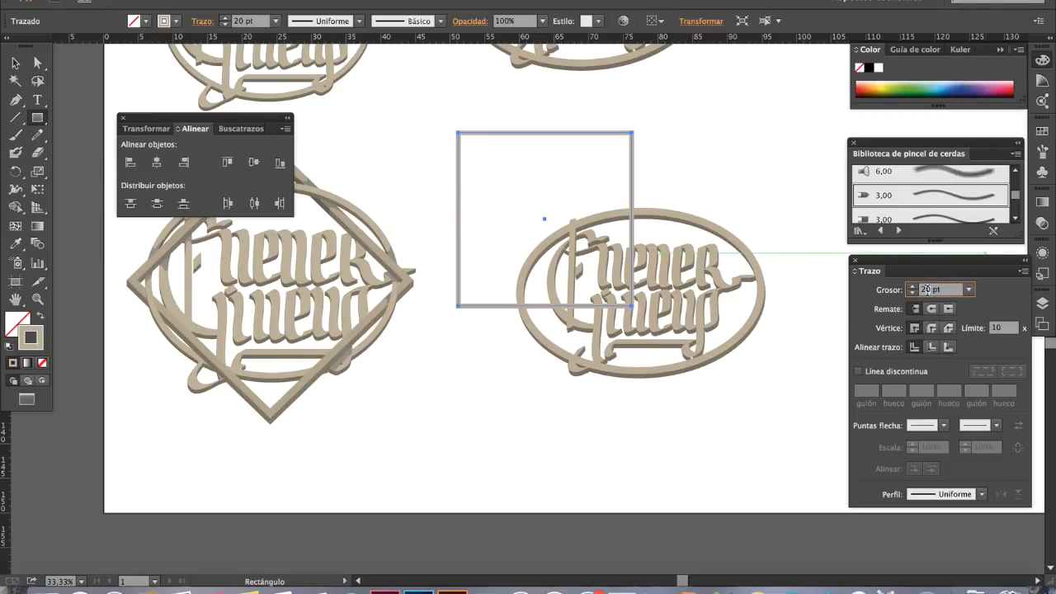
{"action": "type", "text": "25"}
{"action": "key", "text": "Return"}
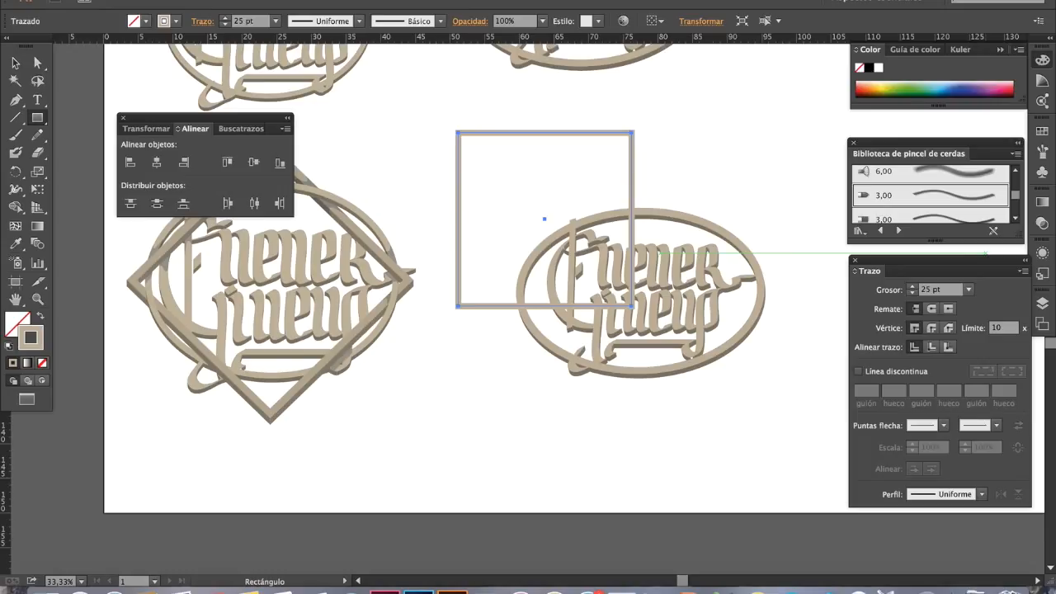
- Rotate the outlined square 45° so that it stands upright as a diamond
{"action": "key", "text": "v"}
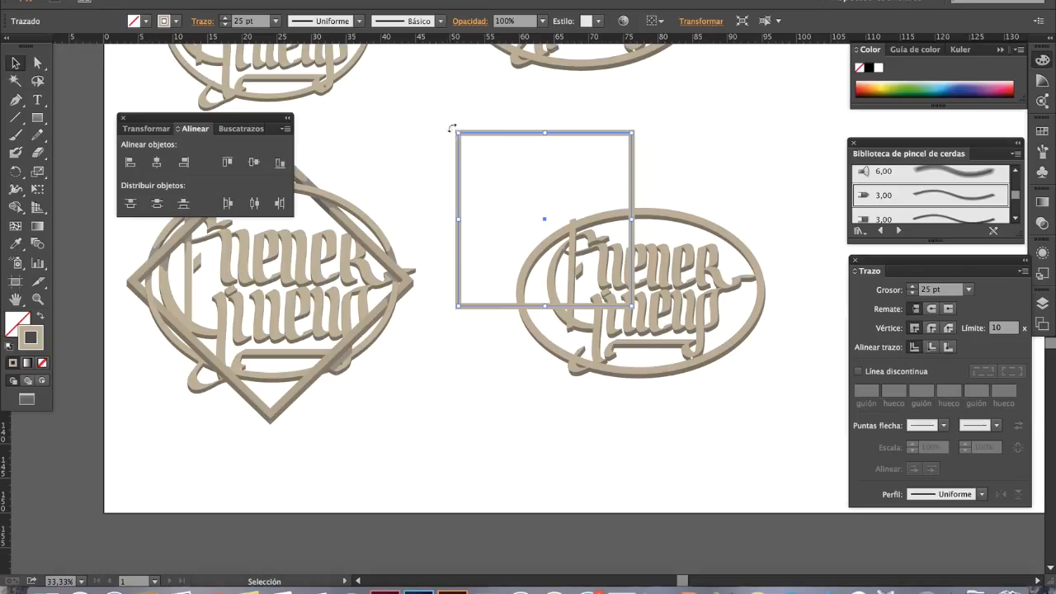
{"action": "left_click_drag", "start_coordinate": [452, 127], "coordinate": [551, 117]}
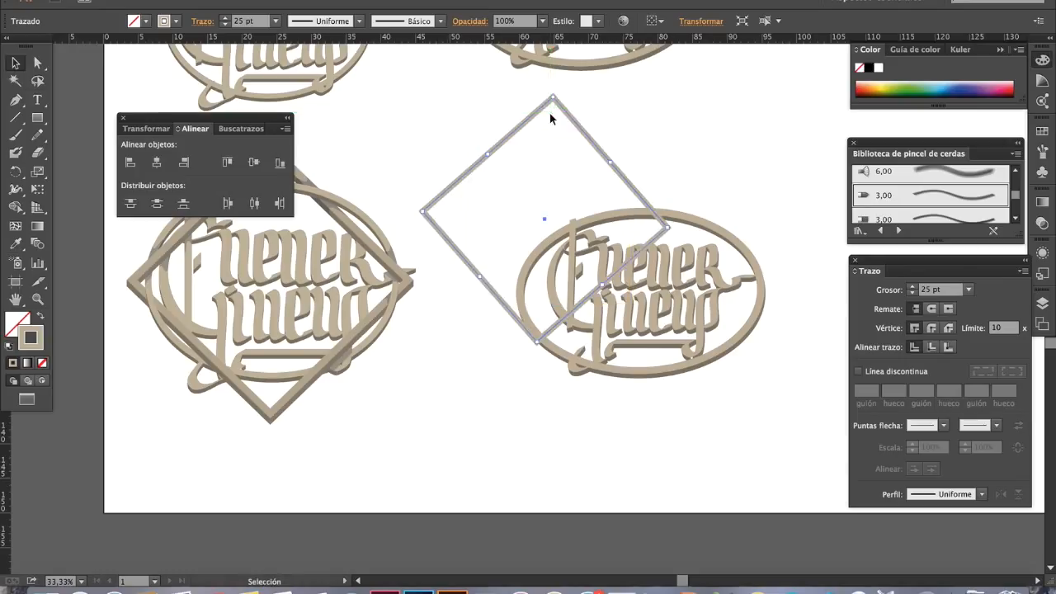
{"action": "key", "text": "ctrl+z"}
{"action": "left_click_drag", "start_coordinate": [452, 128], "coordinate": [577, 224]}
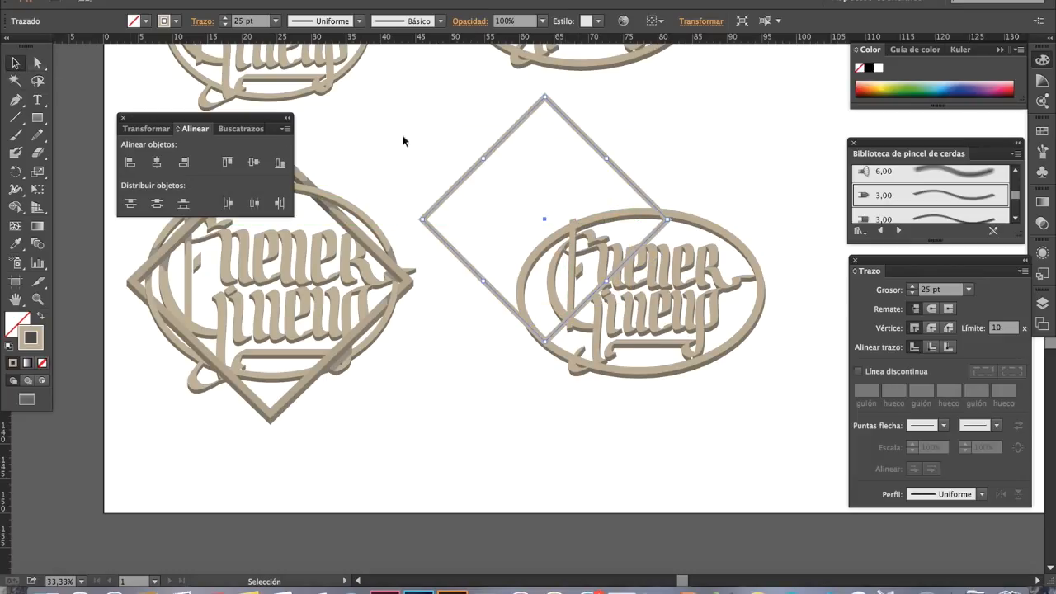
- Move the diamond outline over the plain oval lettering logo and scale it proportionally until it frames the oval
{"action": "left_click", "coordinate": [559, 166]}
{"action": "left_click_drag", "start_coordinate": [523, 123], "coordinate": [641, 118]}
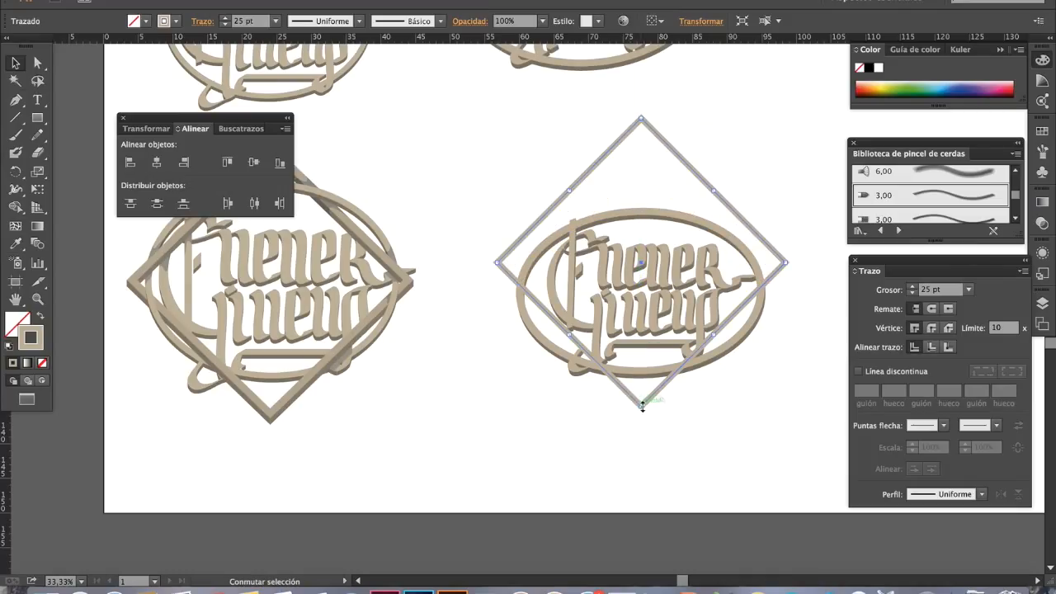
{"action": "left_click_drag", "start_coordinate": [642, 406], "coordinate": [638, 419]}
{"action": "key", "text": "Down"}
{"action": "key", "text": "Down"}
{"action": "key", "text": "Down"}
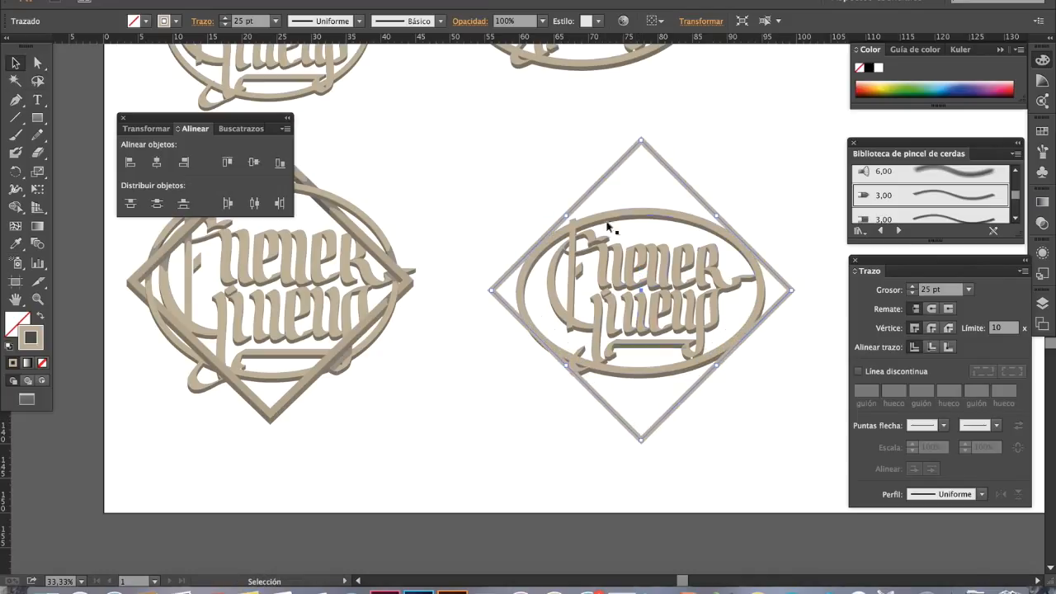
{"action": "left_click_drag", "start_coordinate": [640, 142], "coordinate": [641, 152]}
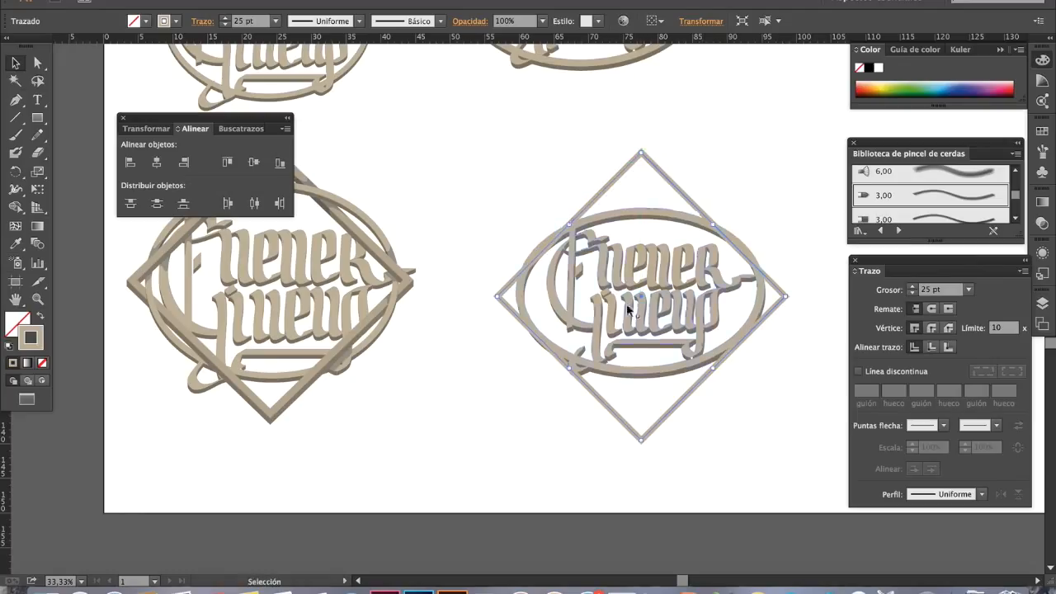
{"action": "left_click_drag", "start_coordinate": [641, 439], "coordinate": [640, 419]}
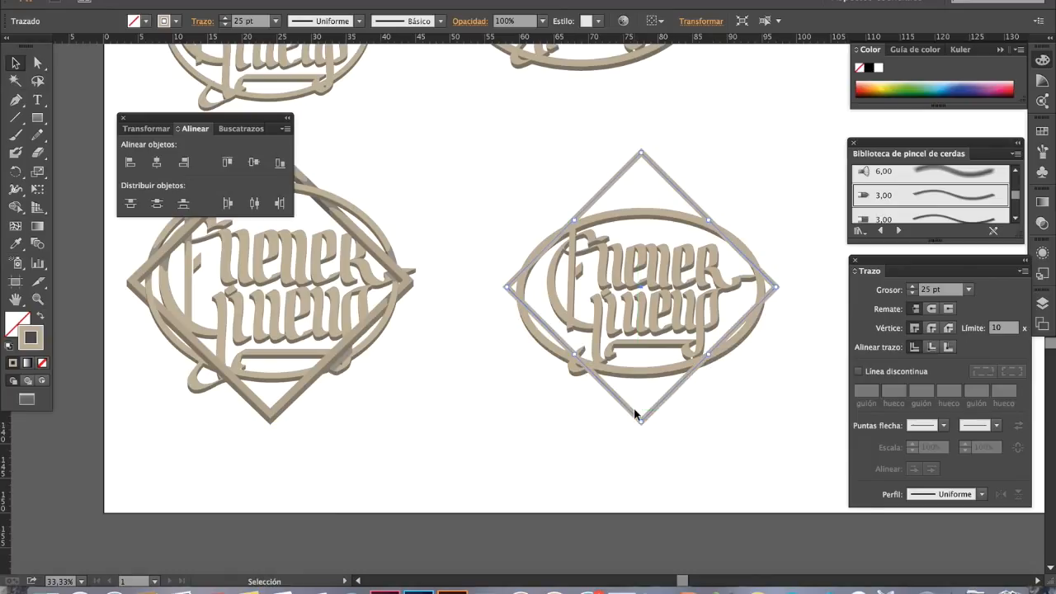
- Nudge the diamond outline into place and shrink it slightly so it is centred on the oval lettering
{"action": "key", "text": "shift+Left"}
{"action": "key", "text": "shift+Up"}
{"action": "key", "text": "shift+Left"}
{"action": "key", "text": "shift+Down"}
{"action": "key", "text": "shift+Down"}
{"action": "key", "text": "shift+Down"}
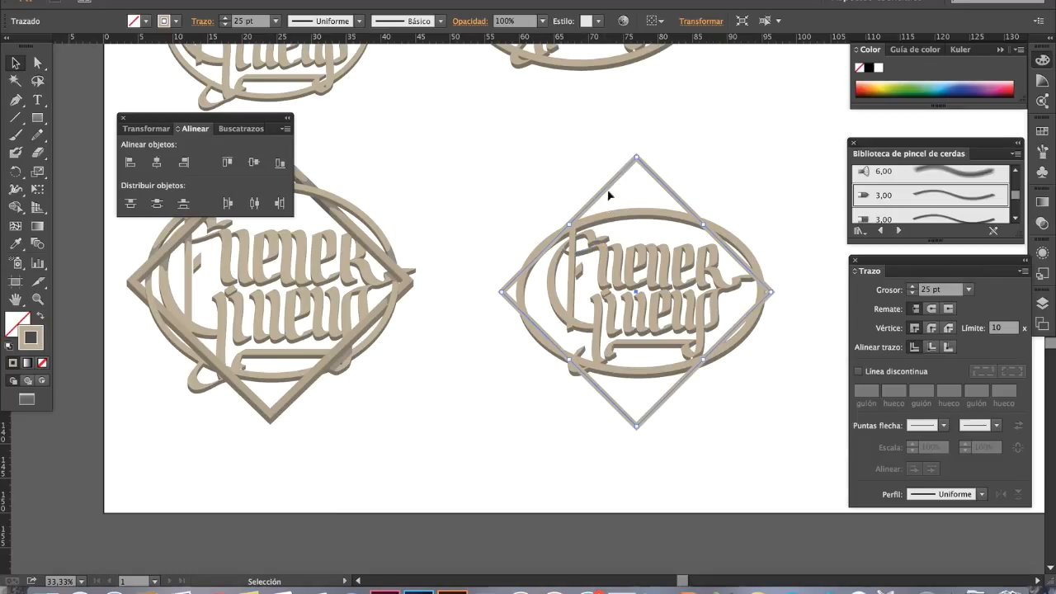
{"action": "mouse_move", "coordinate": [637, 158]}
{"action": "left_mouse_down"}
{"action": "mouse_move", "coordinate": [643, 177]}
{"action": "mouse_move", "coordinate": [639, 165]}
{"action": "left_mouse_up"}
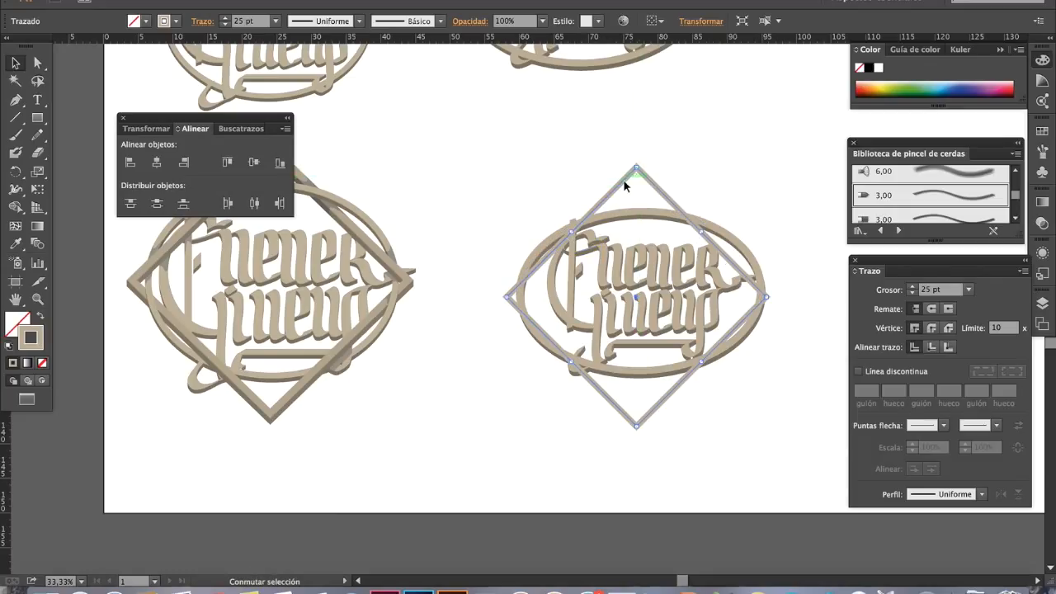
{"action": "key", "text": "shift+Right"}
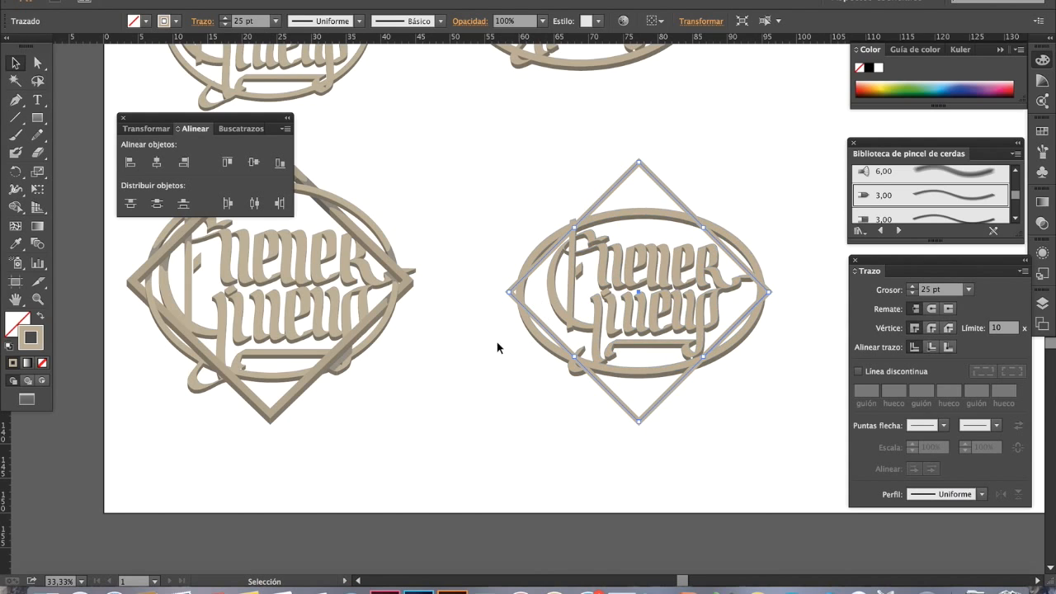
- Set the diamond outline's stroke weight to 30 pt
{"action": "left_click", "coordinate": [928, 292]}
{"action": "type", "text": "30"}
{"action": "key", "text": "Return"}
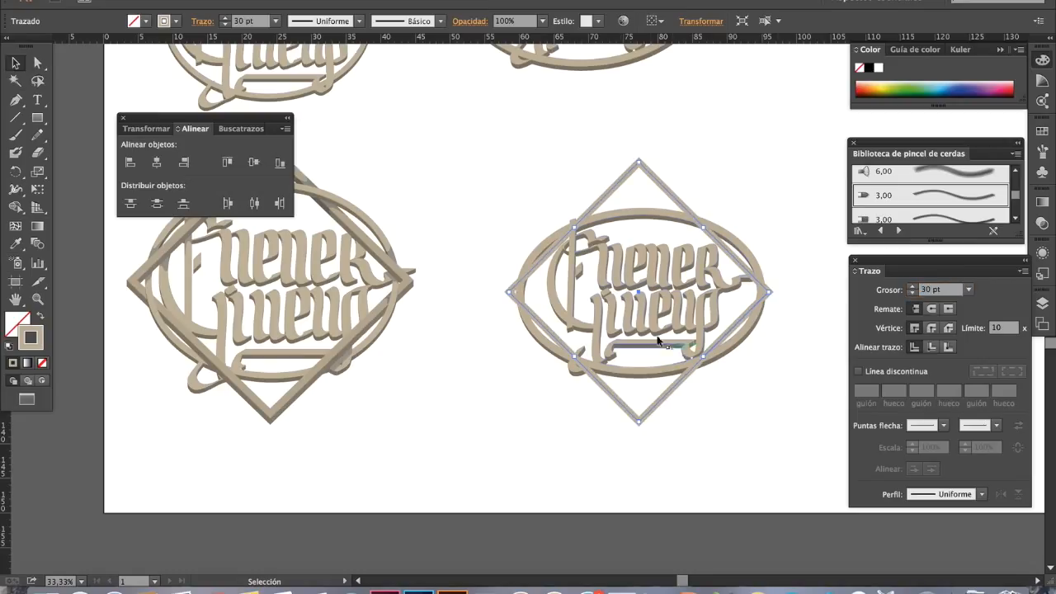
- Expand the diamond's fill and stroke into shapes and sample its colour from the finished logo's diamond
{"action": "left_click", "coordinate": [17, 62]}
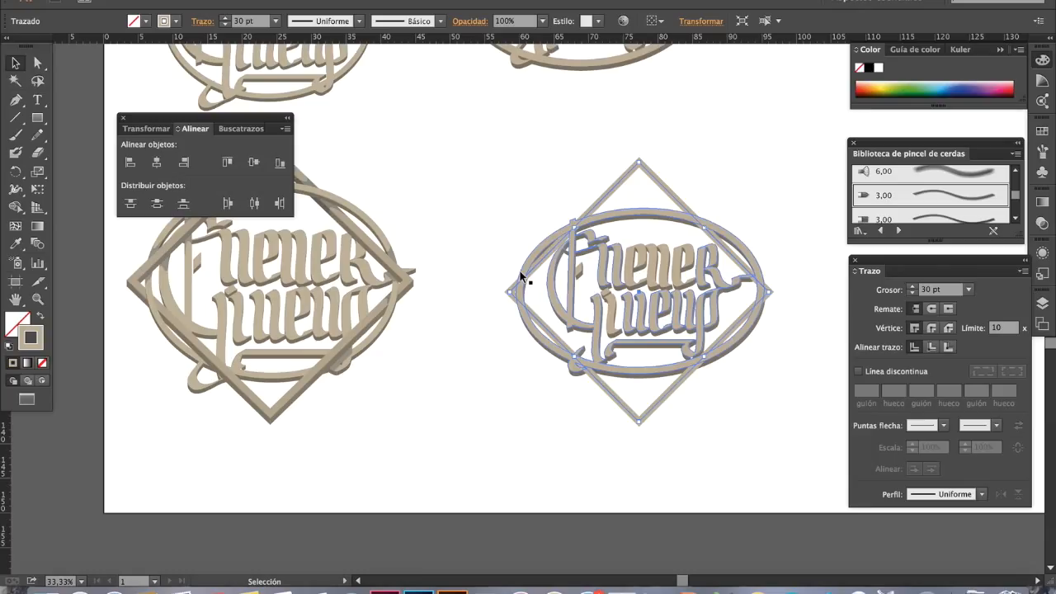
{"action": "left_click", "coordinate": [202, 0]}
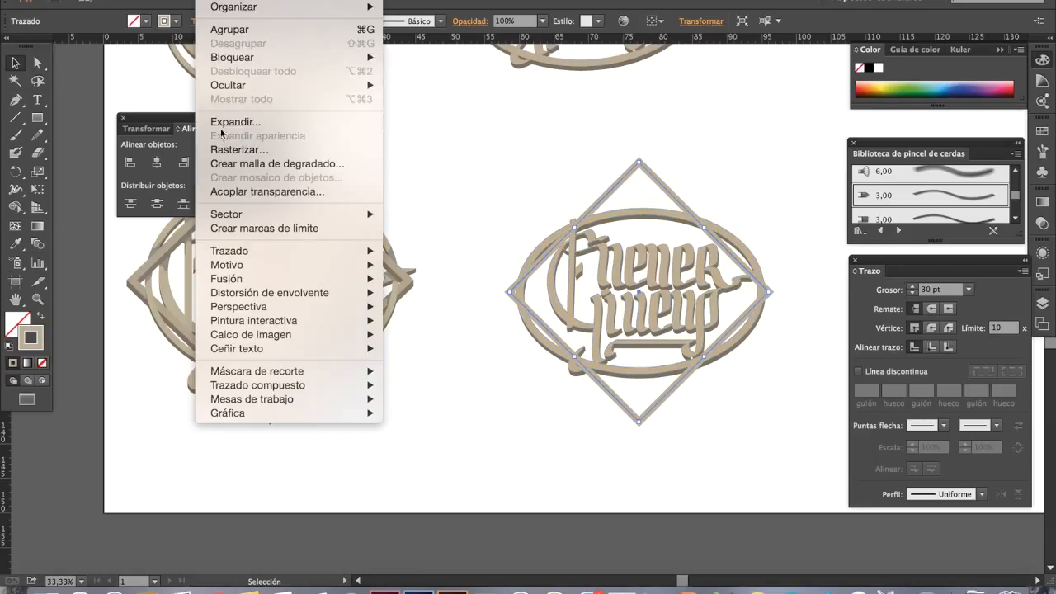
{"action": "left_click", "coordinate": [226, 124]}
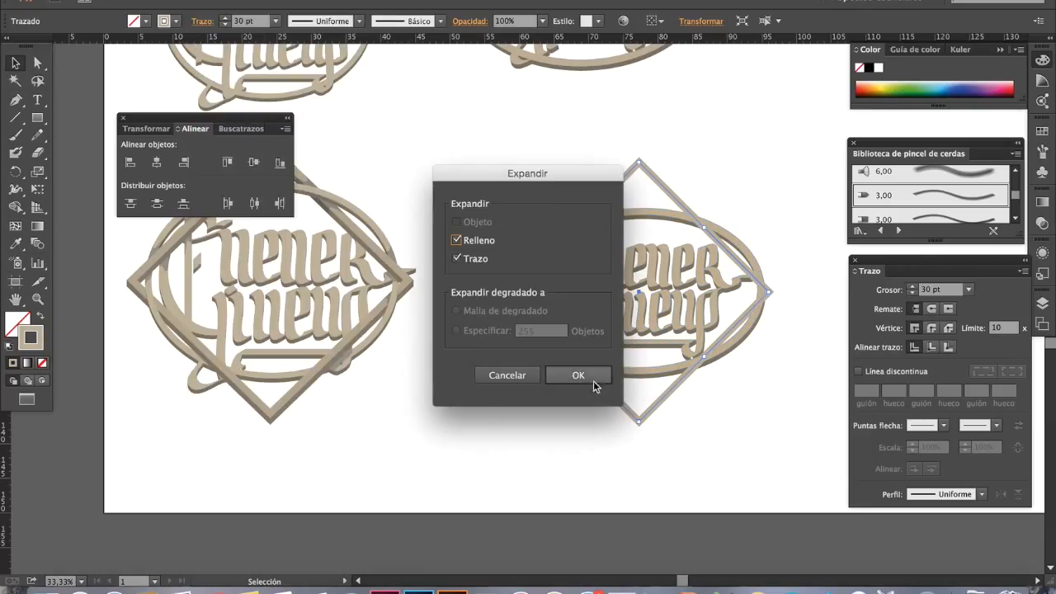
{"action": "left_click", "coordinate": [598, 376]}
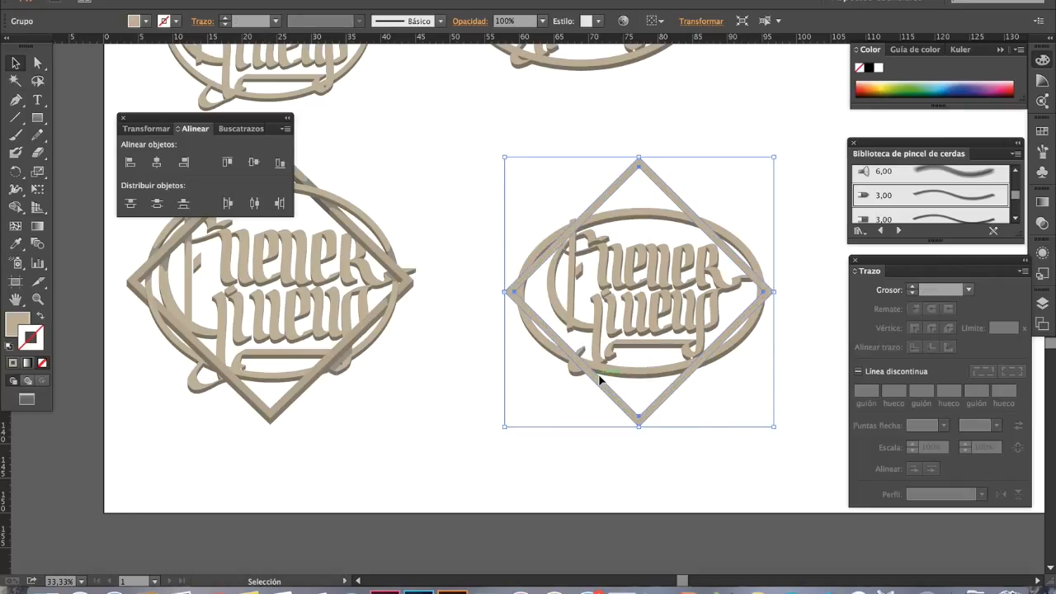
{"action": "left_click", "coordinate": [16, 243]}
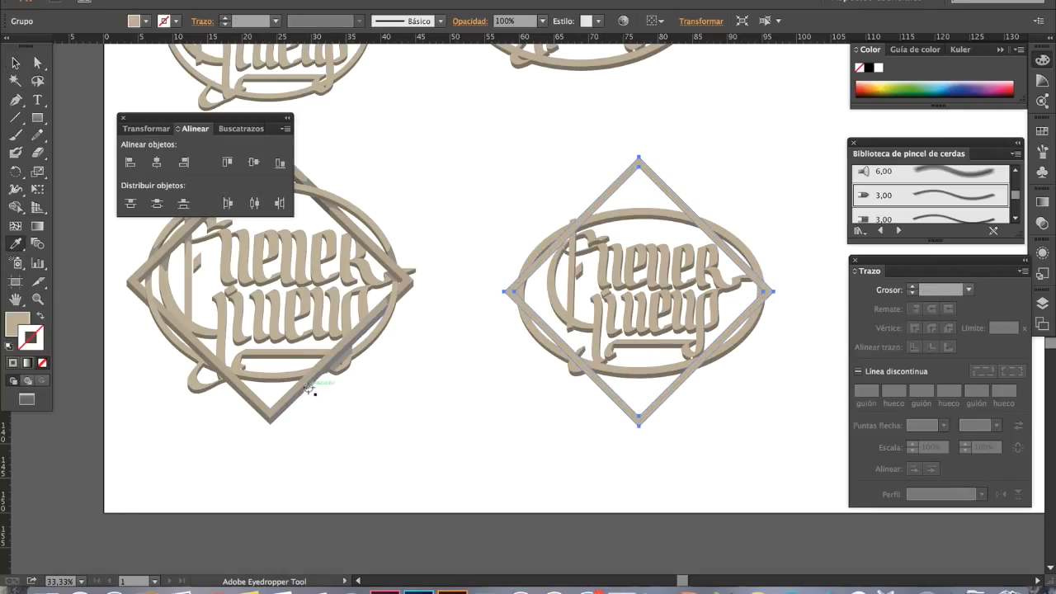
{"action": "key", "text": "v"}
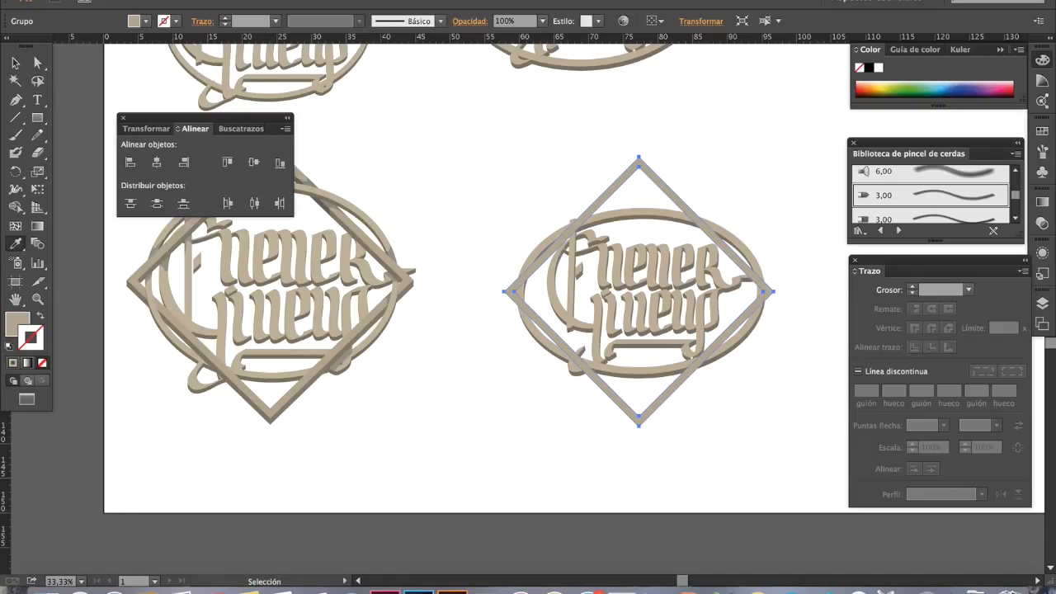
- Apply a 3D Extrude & Bevel effect to the diamond with rotations of 20° in X, 5° in Y and 0° in Z
{"action": "left_click", "coordinate": [367, 0]}
{"action": "mouse_move", "coordinate": [568, 61]}
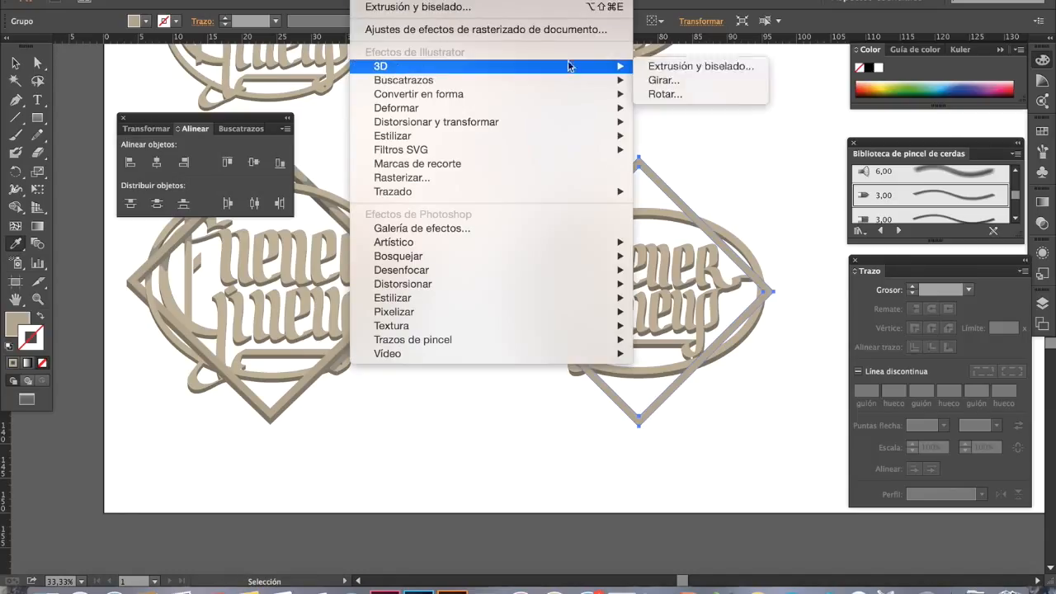
{"action": "left_click", "coordinate": [706, 65]}
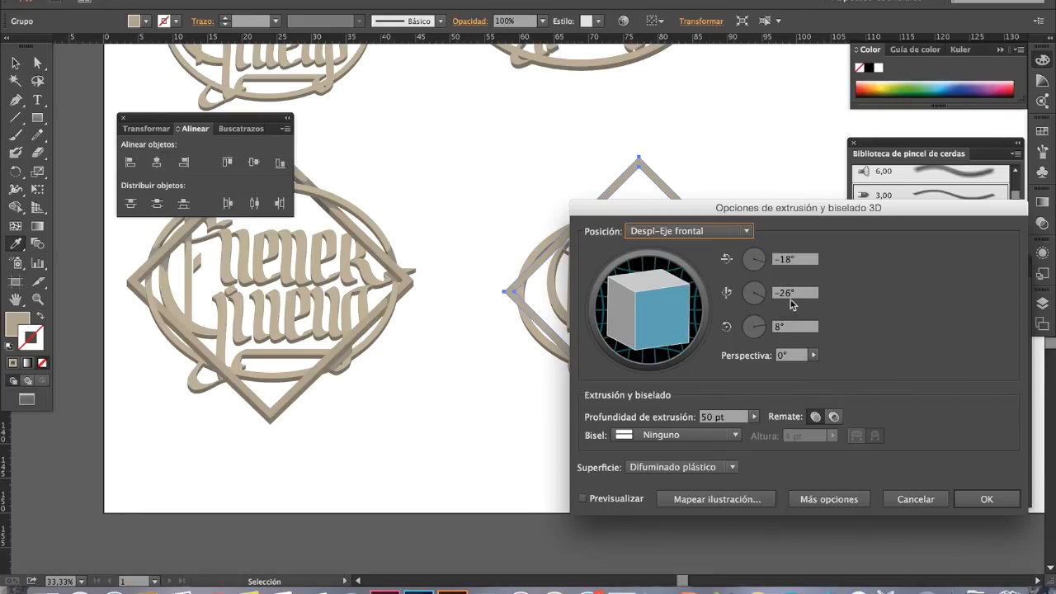
{"action": "left_click_drag", "start_coordinate": [798, 299], "coordinate": [769, 299]}
{"action": "left_click", "coordinate": [754, 262]}
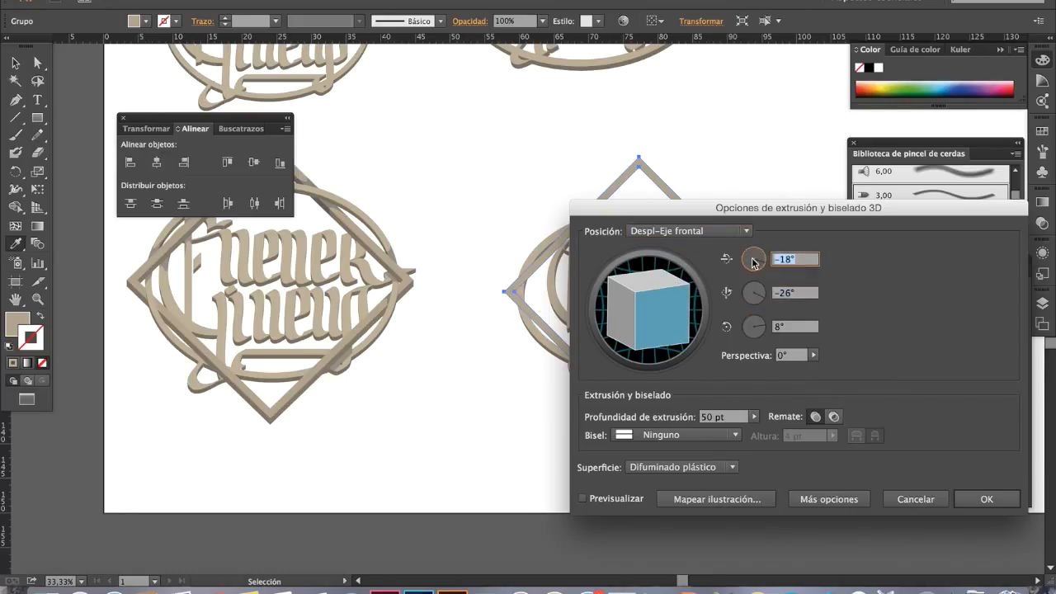
{"action": "type", "text": "202"}
{"action": "key", "text": "BackSpace"}
{"action": "key", "text": "Tab"}
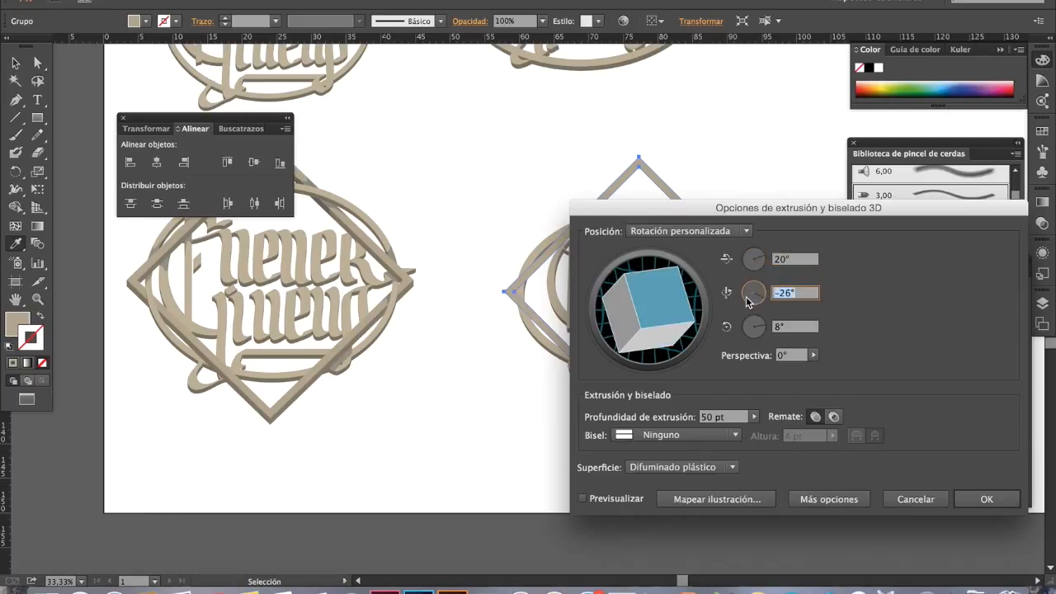
{"action": "type", "text": "5"}
{"action": "key", "text": "Tab"}
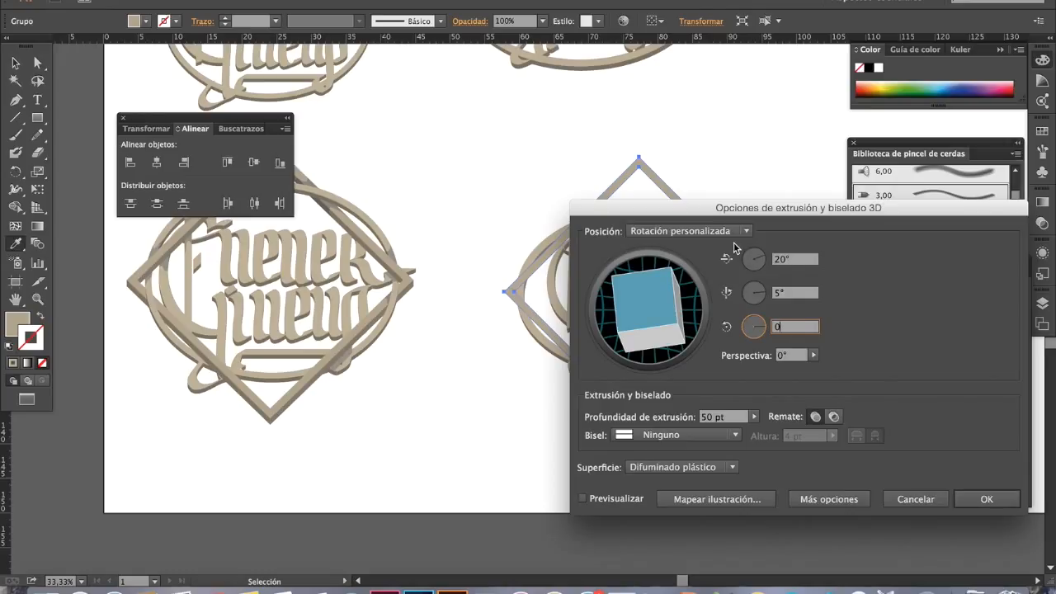
{"action": "left_click", "coordinate": [776, 293]}
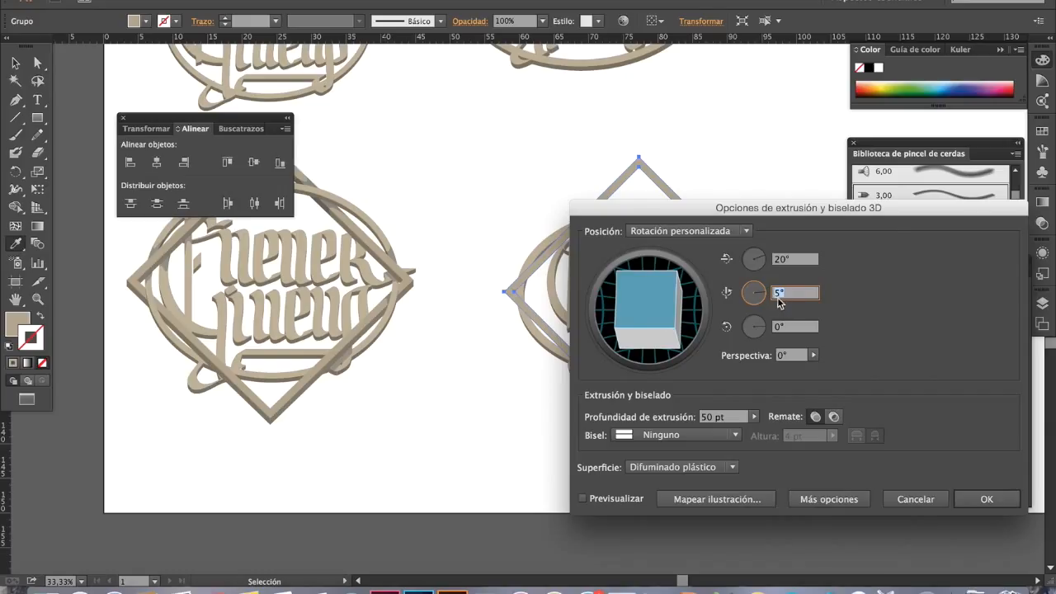
{"action": "left_click", "coordinate": [971, 500]}
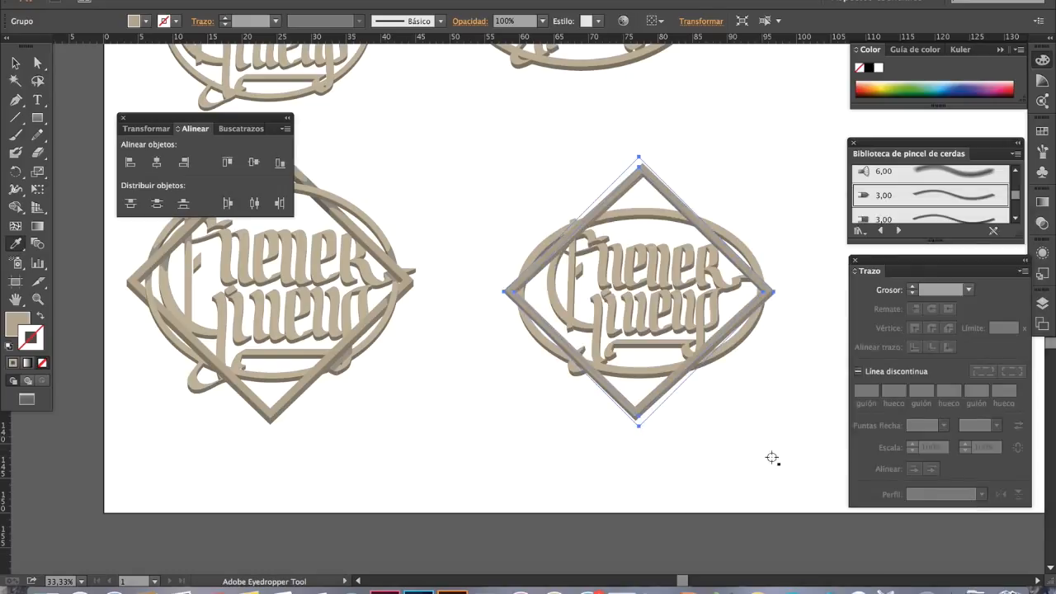
- Expand the appearance of the extruded diamond into editable shapes
{"action": "left_click", "coordinate": [15, 63]}
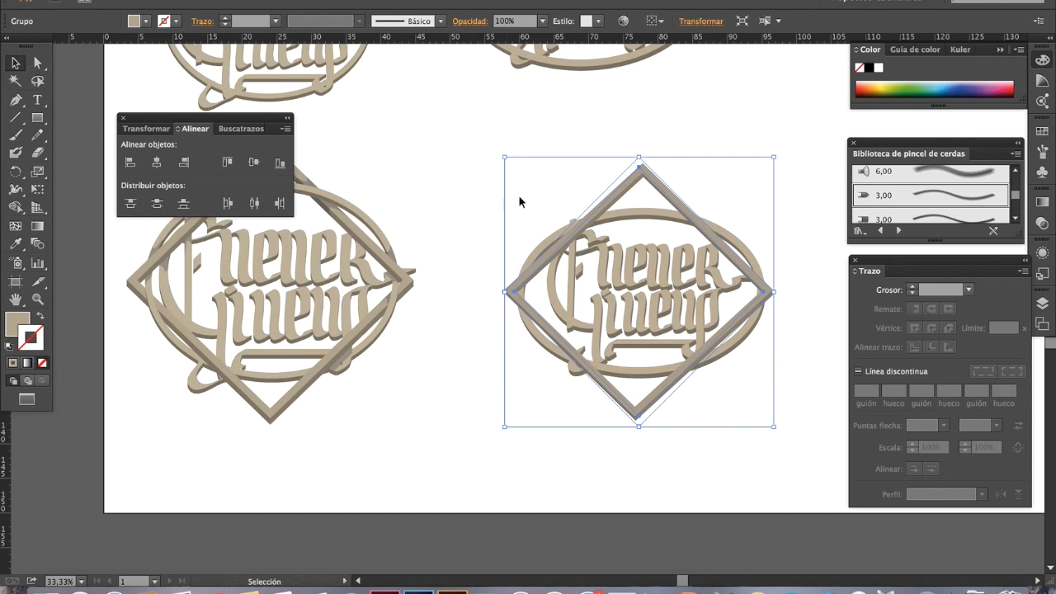
{"action": "left_click", "coordinate": [518, 200]}
{"action": "scroll", "coordinate": [665, 363], "scroll_direction": "up", "scroll_amount": 3}
{"action": "scroll", "coordinate": [523, 262], "scroll_direction": "left", "scroll_amount": 5}
{"action": "scroll", "coordinate": [523, 263], "scroll_direction": "up", "scroll_amount": 2}
{"action": "left_click", "coordinate": [502, 345]}
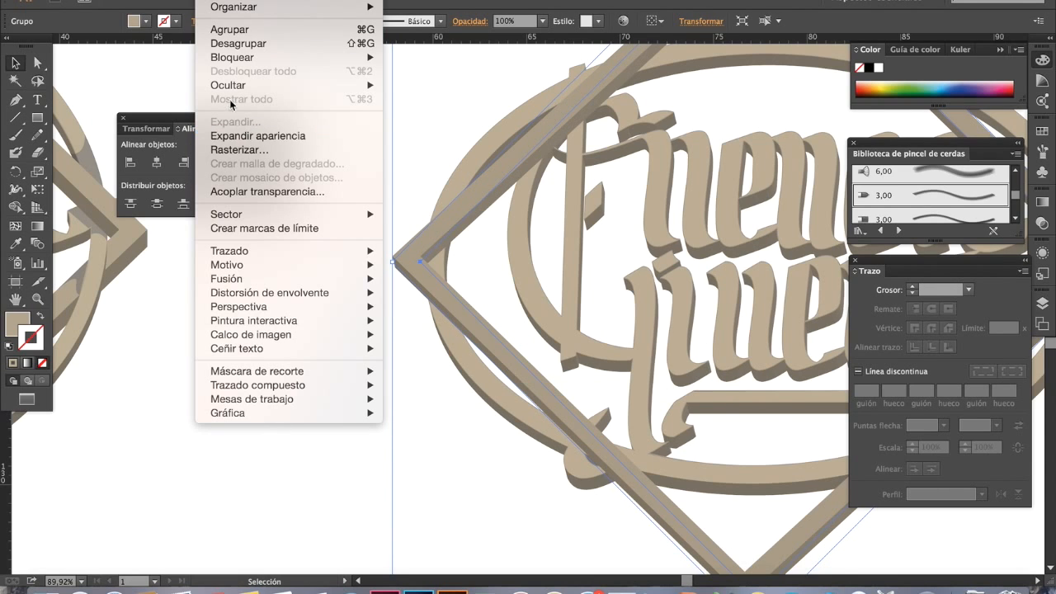
{"action": "left_click", "coordinate": [251, 137]}
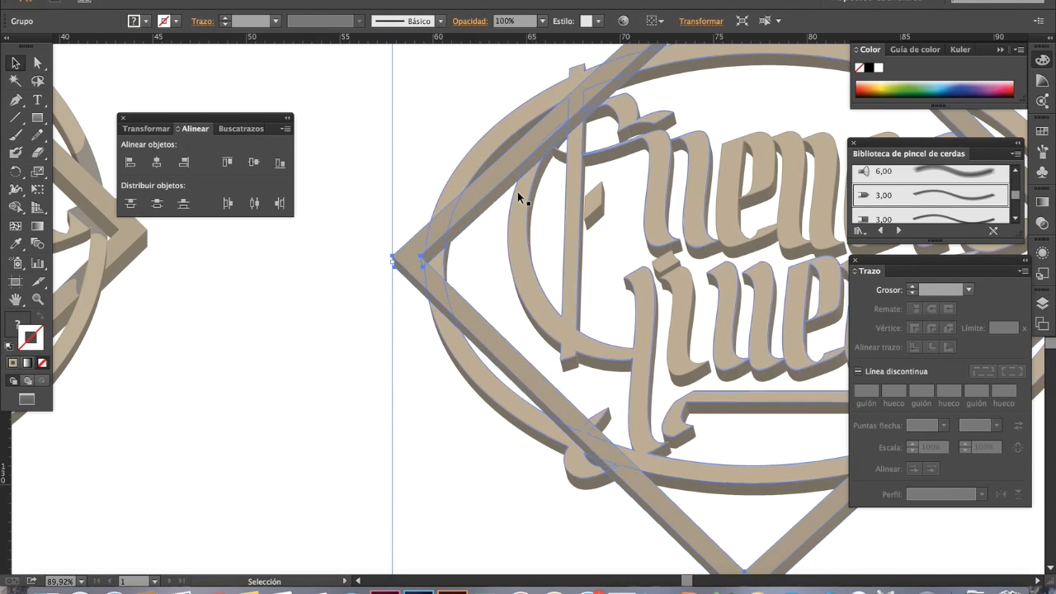
- Select only the diamond's front face with Direct Selection, test moving it off its side faces, and undo the move
{"action": "left_click", "coordinate": [501, 231]}
{"action": "left_click", "coordinate": [37, 64]}
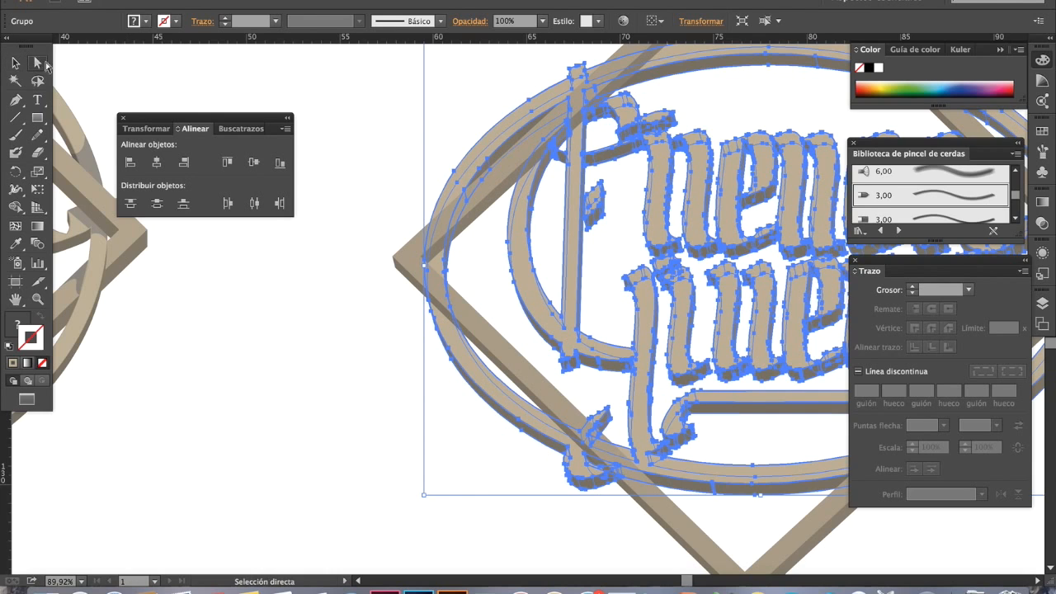
{"action": "left_click", "coordinate": [363, 178]}
{"action": "left_click_drag", "start_coordinate": [484, 180], "coordinate": [372, 126]}
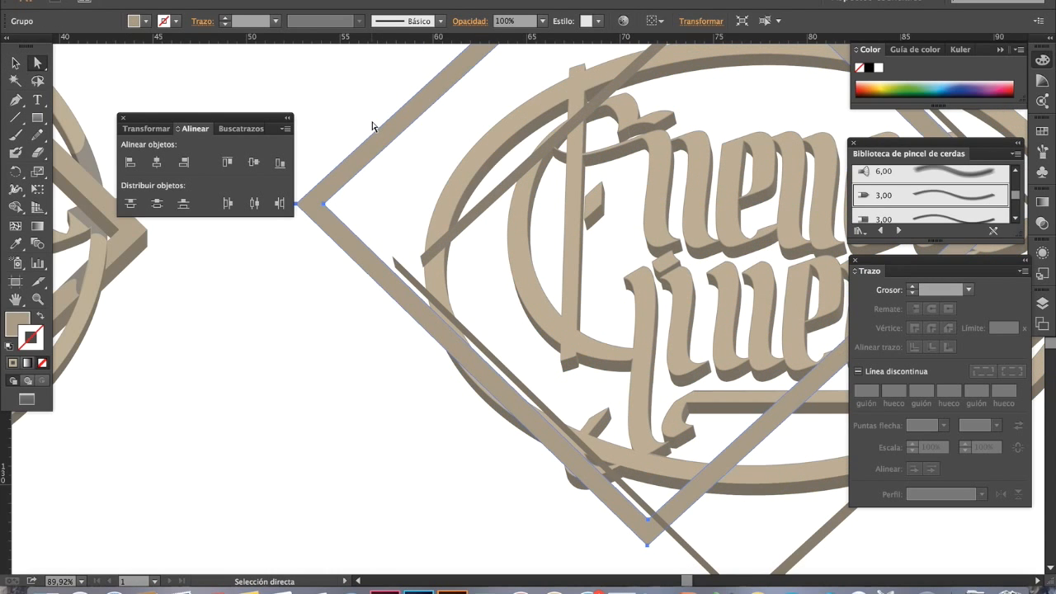
{"action": "key", "text": "super+z"}
- Compare how the diamond crosses the oval and lettering in the finished logo and in the new one
{"action": "left_click_drag", "start_coordinate": [513, 235], "coordinate": [482, 411]}
{"action": "left_click", "coordinate": [541, 372], "text": "alt+super"}
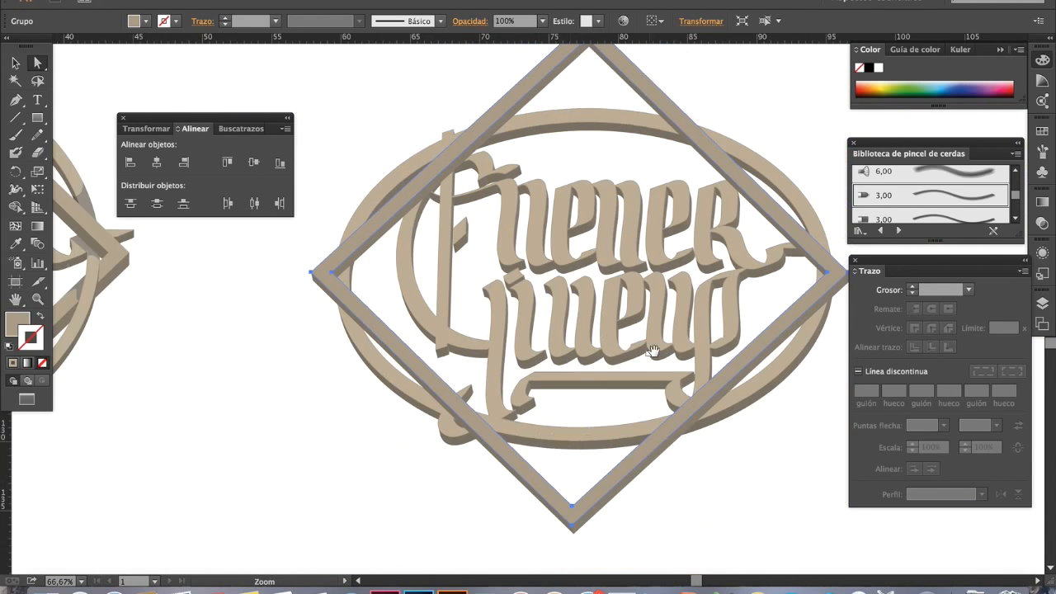
{"action": "left_click_drag", "start_coordinate": [655, 359], "coordinate": [614, 401]}
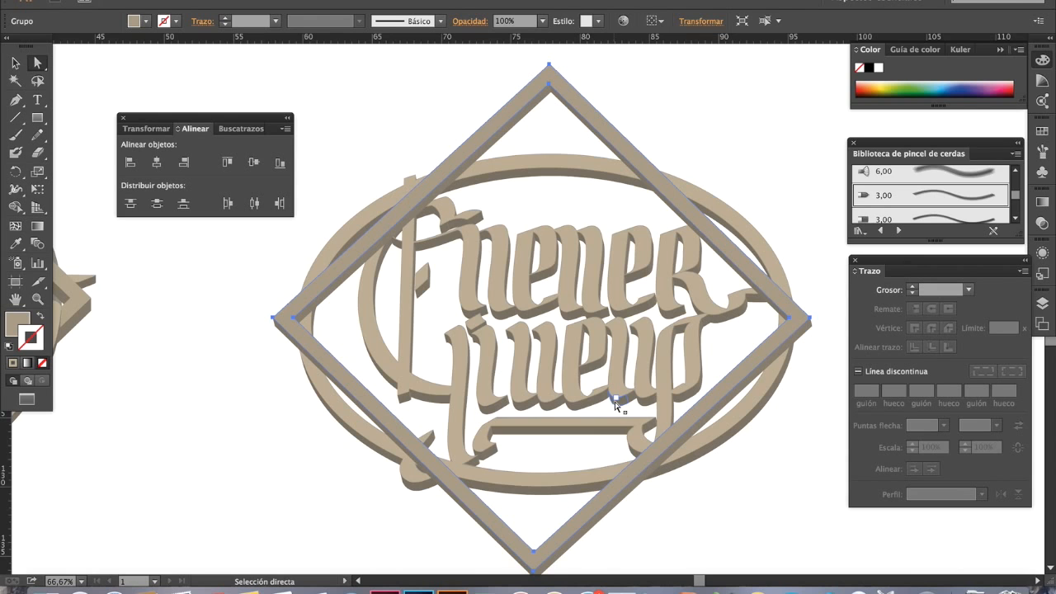
{"action": "left_click_drag", "start_coordinate": [67, 310], "coordinate": [467, 341]}
{"action": "scroll", "coordinate": [480, 341], "scroll_direction": "left", "scroll_amount": 5}
{"action": "scroll", "coordinate": [505, 309], "scroll_direction": "up", "scroll_amount": 2}
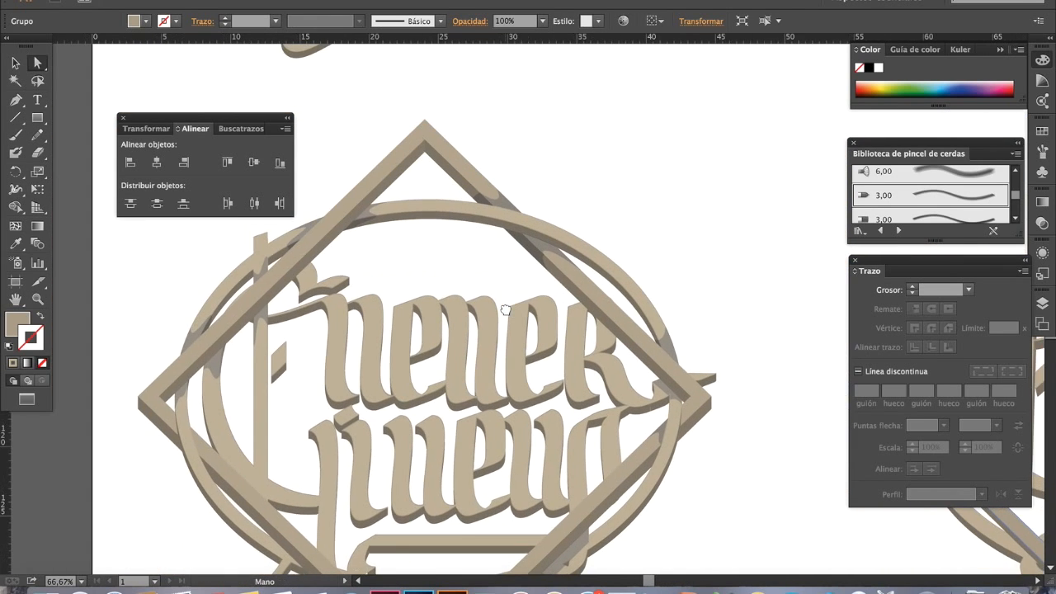
{"action": "scroll", "coordinate": [504, 363], "scroll_direction": "right", "scroll_amount": 12}
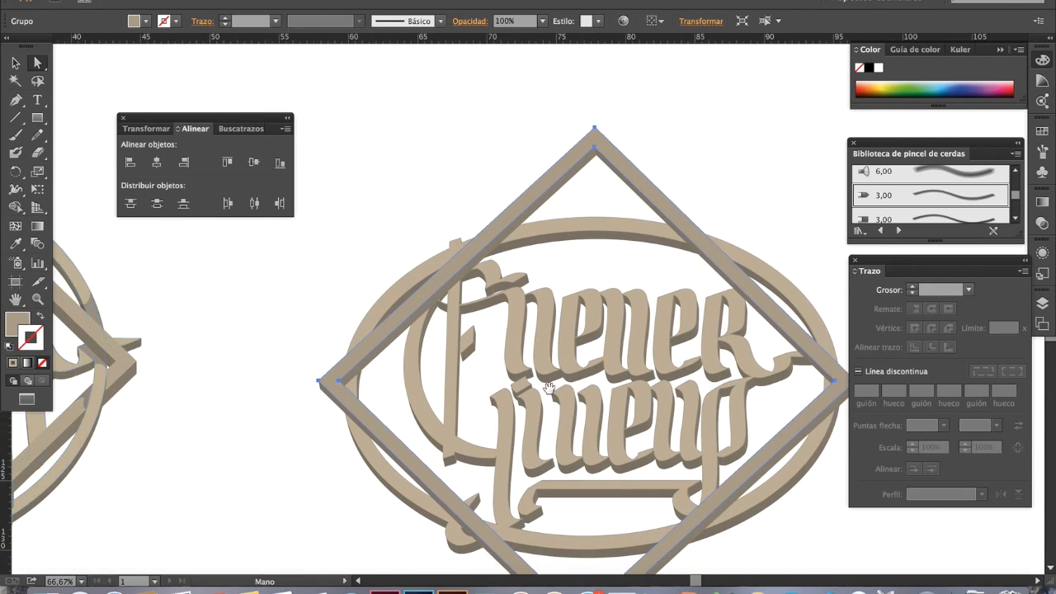
{"action": "left_click_drag", "start_coordinate": [452, 193], "coordinate": [801, 333]}
{"action": "scroll", "coordinate": [415, 301], "scroll_direction": "left", "scroll_amount": 4}
{"action": "scroll", "coordinate": [415, 302], "scroll_direction": "up", "scroll_amount": 1}
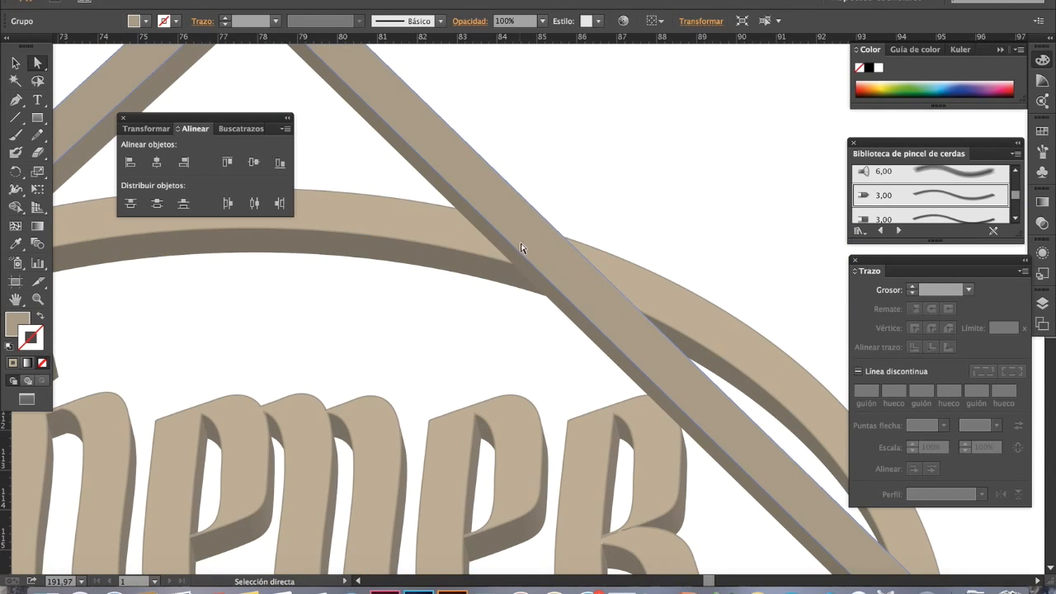
{"action": "scroll", "coordinate": [520, 248], "scroll_direction": "left", "scroll_amount": 5}
{"action": "scroll", "coordinate": [572, 271], "scroll_direction": "up", "scroll_amount": 1}
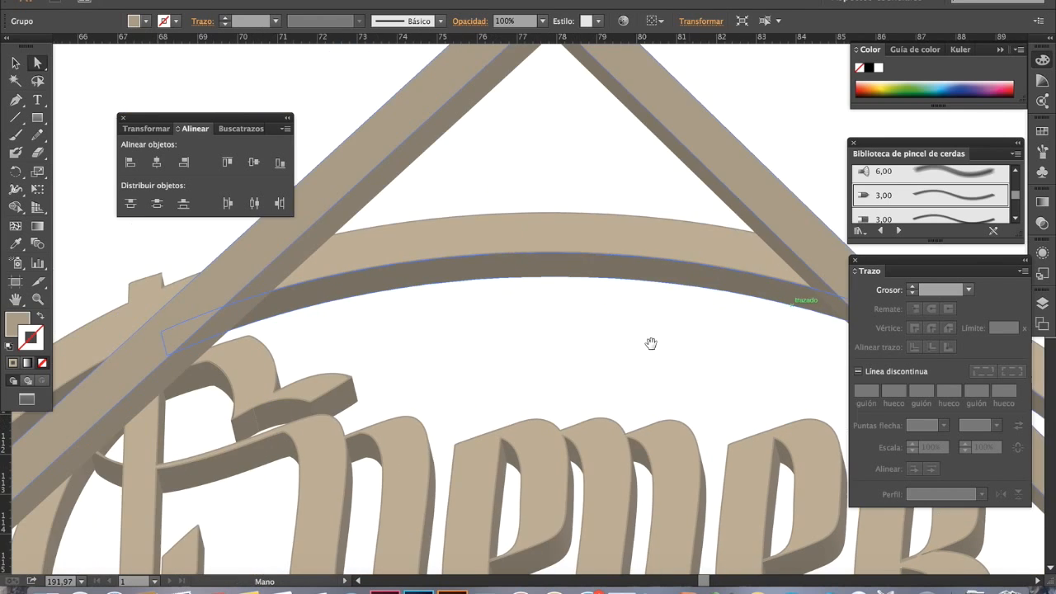
{"action": "left_click", "coordinate": [621, 400], "text": "ctrl+alt"}
{"action": "left_click", "coordinate": [620, 400], "text": "ctrl+alt"}
{"action": "left_click", "coordinate": [621, 400], "text": "ctrl+alt"}
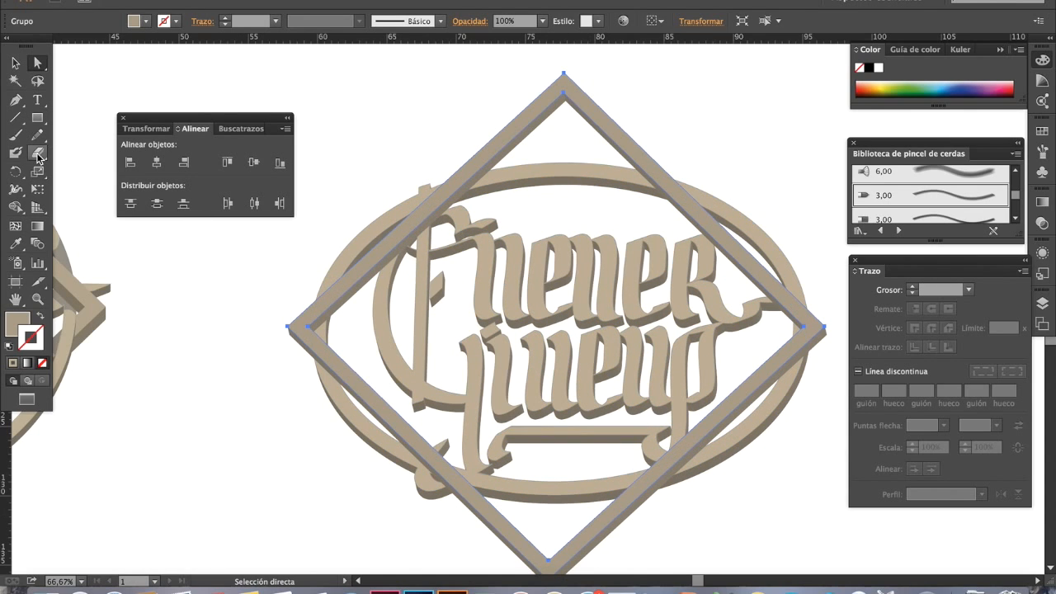
- Try to erase a thin cut across the diamond's upper-right bar along the oval's outer edge with the Eraser tool
{"action": "left_click", "coordinate": [38, 153]}
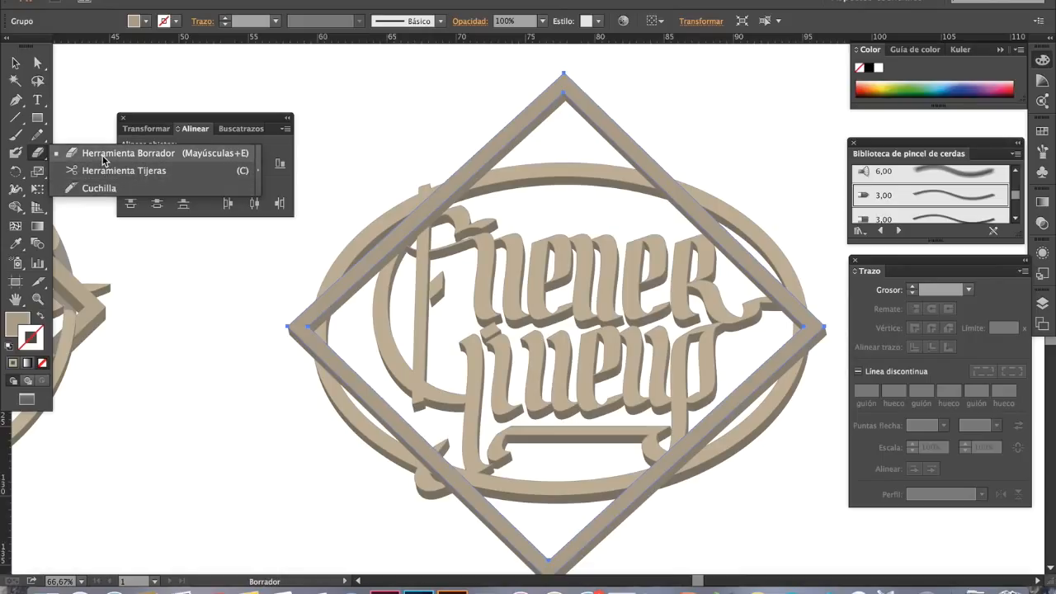
{"action": "left_click", "coordinate": [102, 160]}
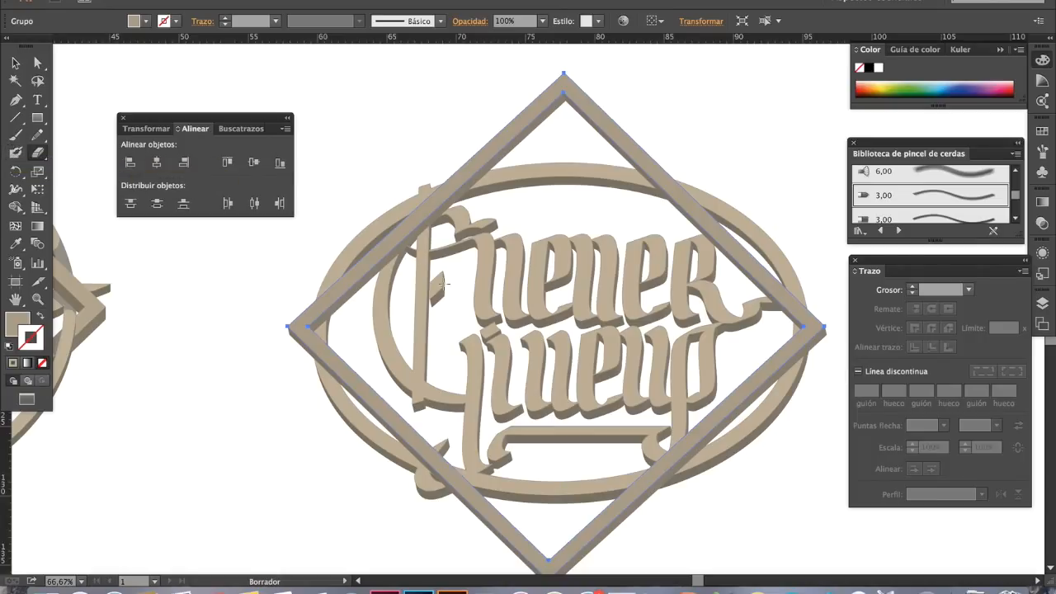
{"action": "left_click_drag", "start_coordinate": [650, 218], "coordinate": [645, 236]}
{"action": "left_click_drag", "start_coordinate": [589, 155], "coordinate": [827, 320]}
{"action": "left_click_drag", "start_coordinate": [576, 221], "coordinate": [747, 283]}
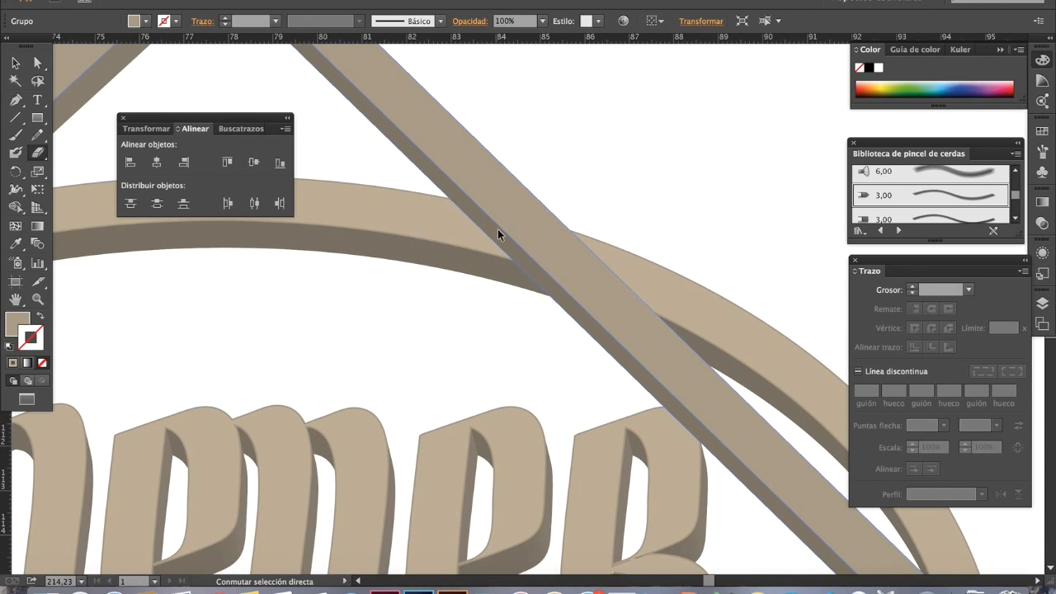
{"action": "left_click", "coordinate": [498, 236], "text": "super"}
{"action": "left_click", "coordinate": [14, 62]}
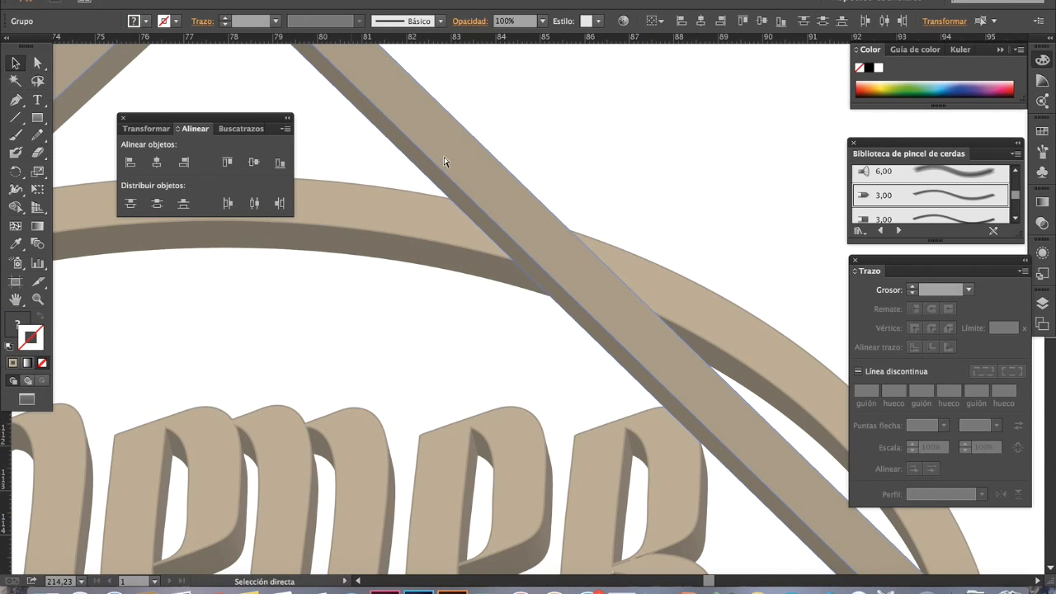
{"action": "left_click", "coordinate": [526, 235]}
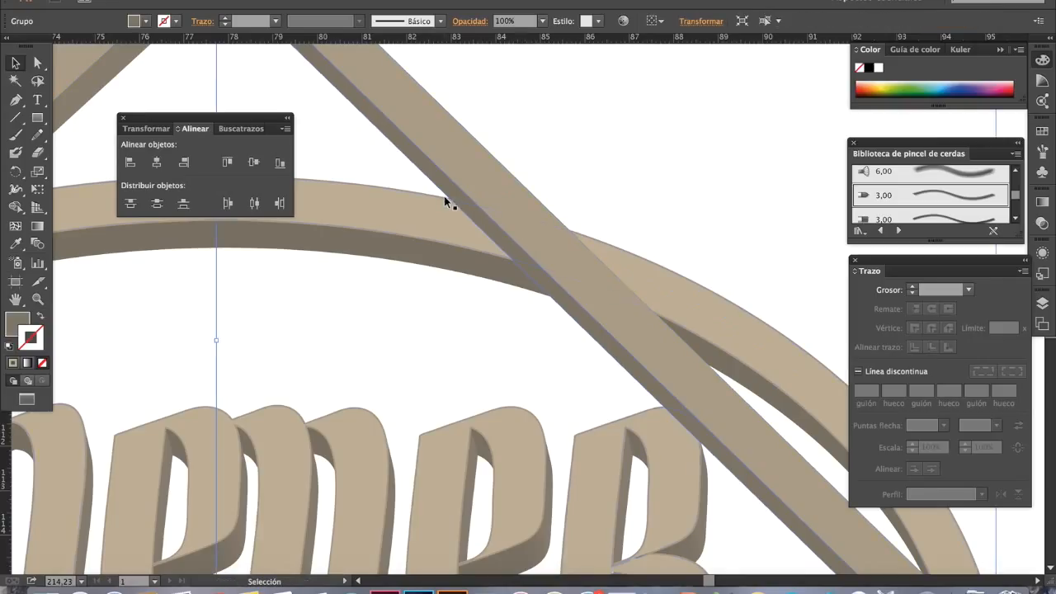
{"action": "left_click", "coordinate": [40, 153]}
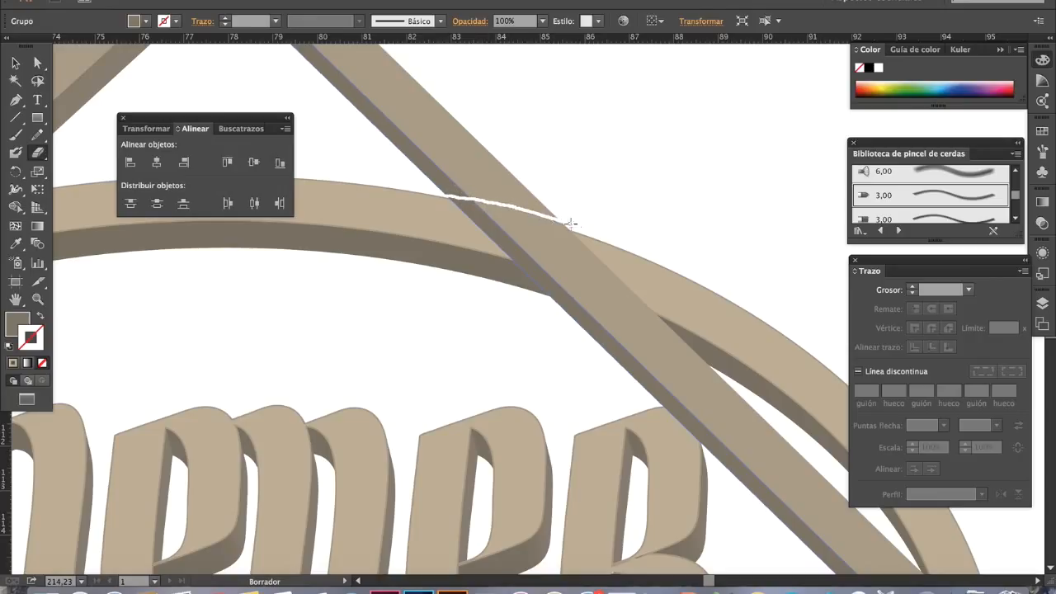
{"action": "left_click_drag", "start_coordinate": [570, 222], "coordinate": [571, 224]}
{"action": "key", "text": "v"}
{"action": "left_click", "coordinate": [531, 229]}
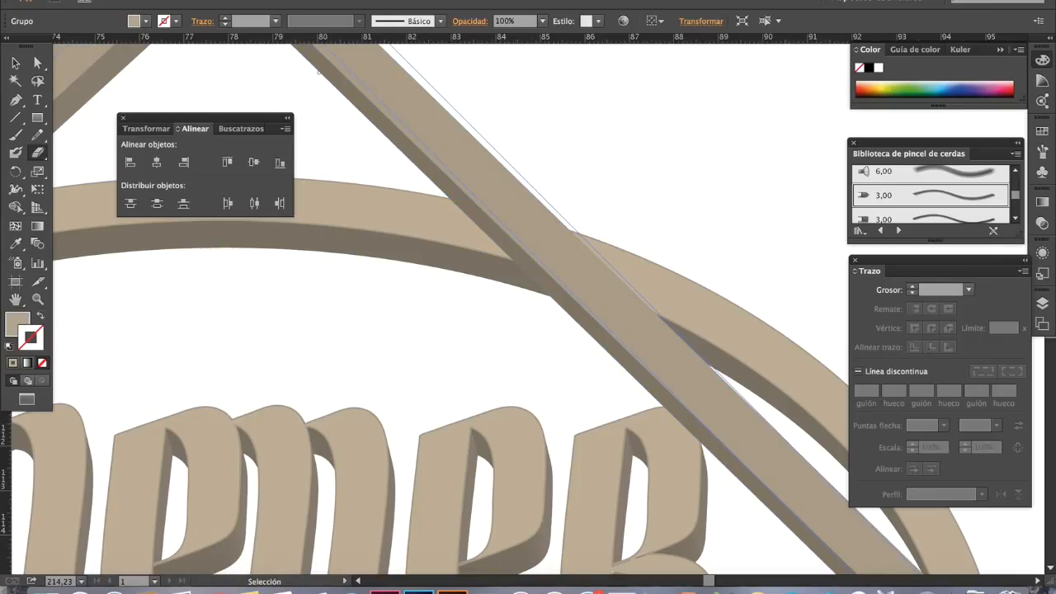
{"action": "left_click", "coordinate": [215, 0]}
{"action": "left_click", "coordinate": [248, 135]}
{"action": "key", "text": "shift+e"}
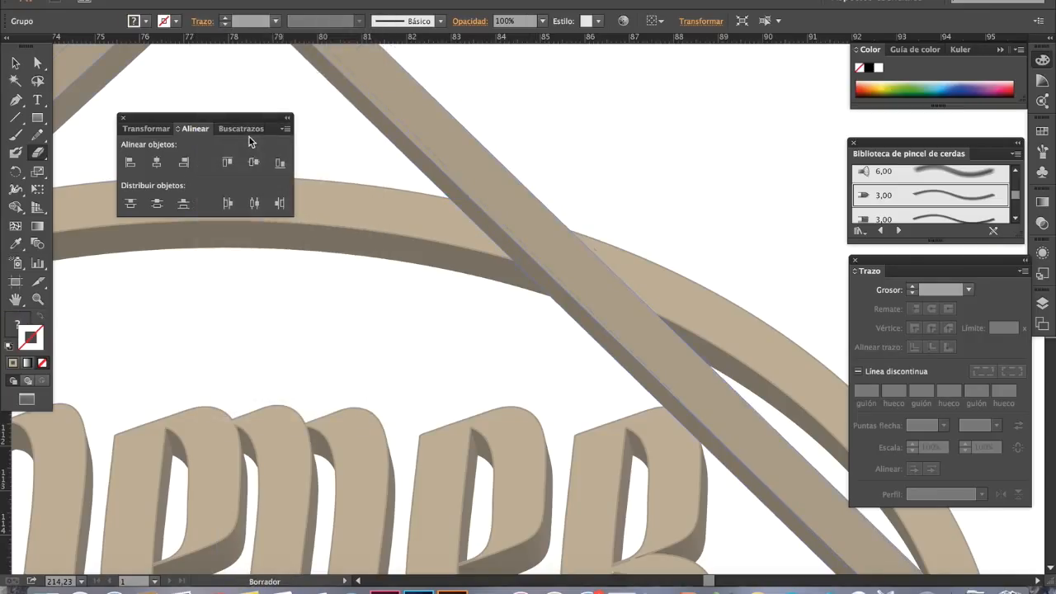
{"action": "key", "text": "ctrl+shift+a"}
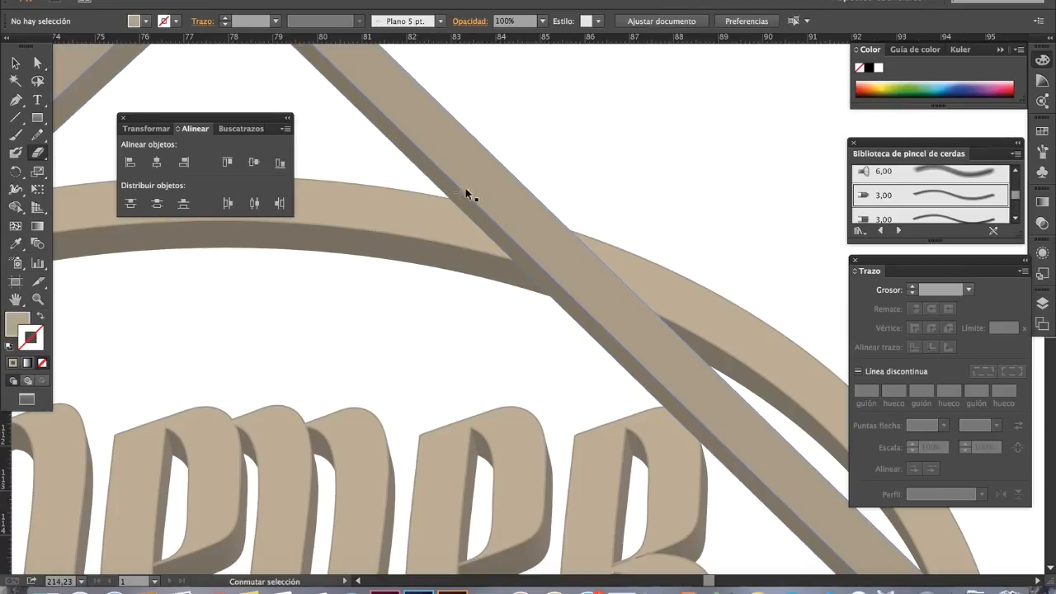
- Select the diamond's front and side faces and erase thin cuts across its upper-right bar along the oval's outer and inner edges
{"action": "key", "text": "v"}
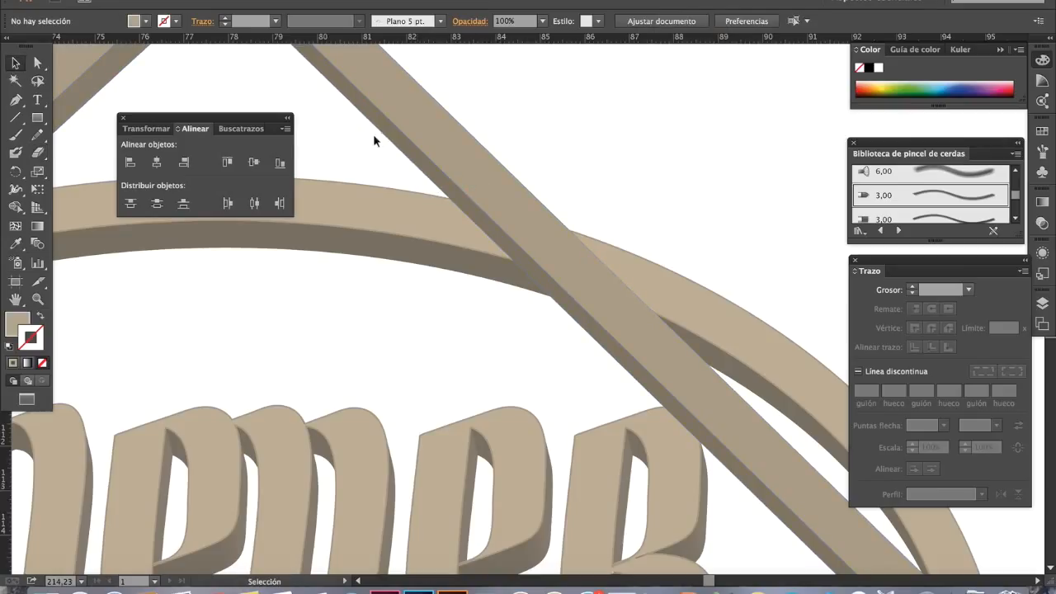
{"action": "left_click", "coordinate": [396, 136]}
{"action": "key", "text": "a"}
{"action": "left_click", "coordinate": [420, 130]}
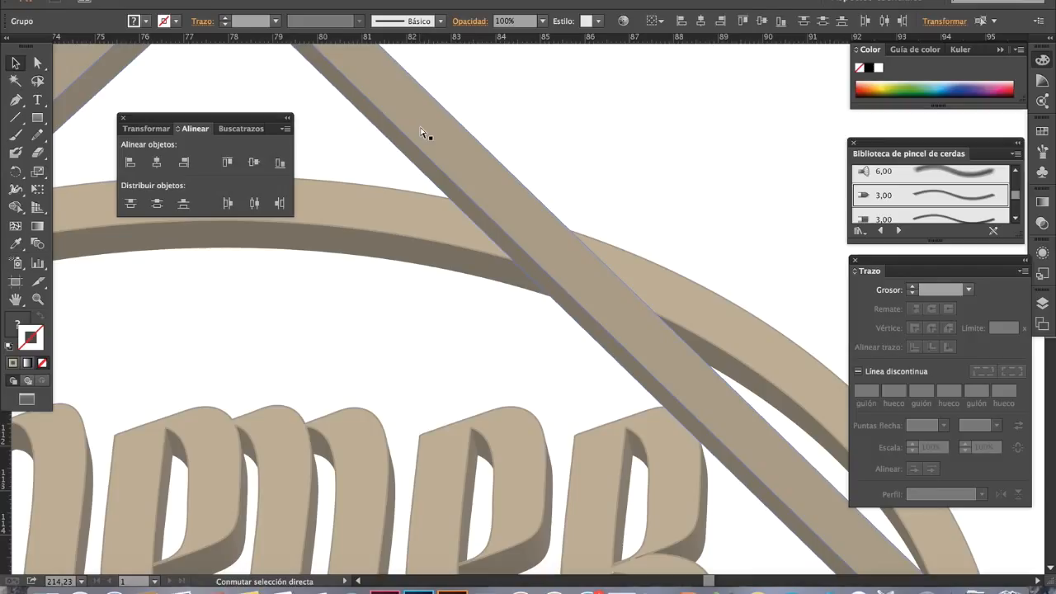
{"action": "key", "text": "v"}
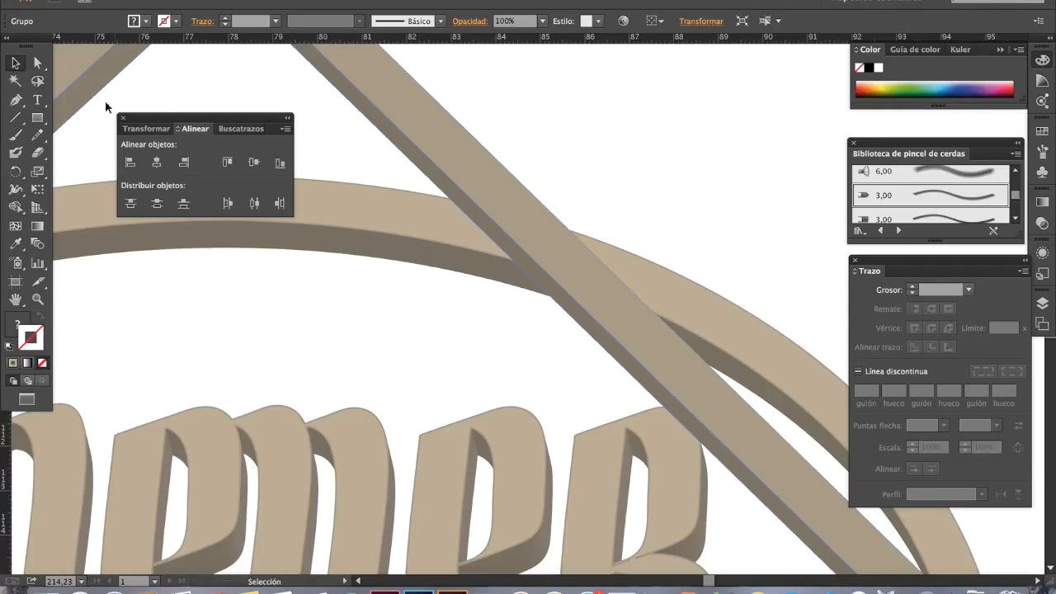
{"action": "left_click", "coordinate": [377, 143]}
{"action": "left_click_drag", "start_coordinate": [429, 141], "coordinate": [453, 131]}
{"action": "left_click", "coordinate": [37, 151]}
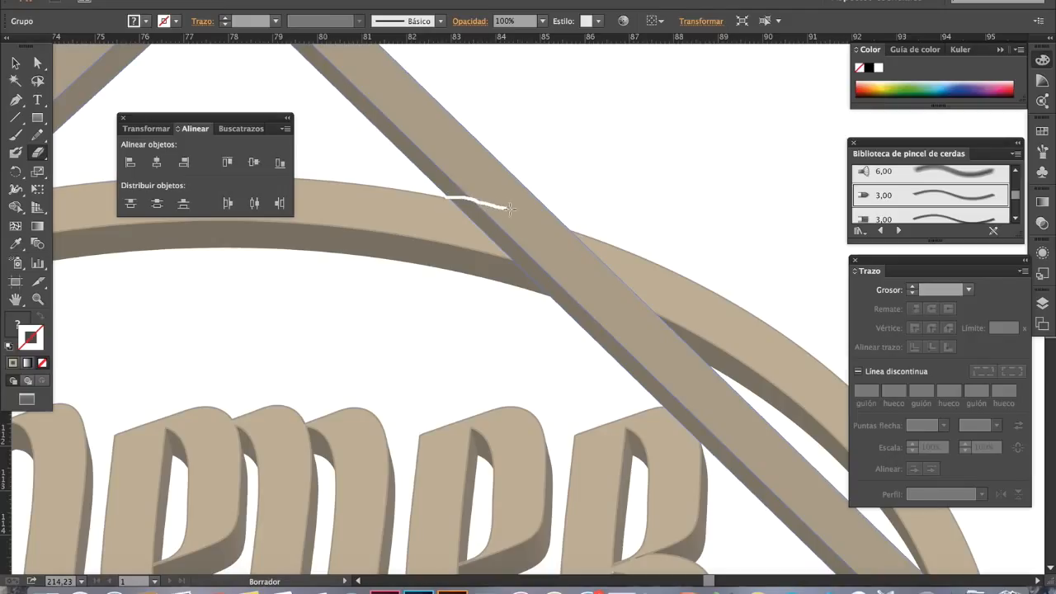
{"action": "left_click_drag", "start_coordinate": [588, 231], "coordinate": [588, 231]}
{"action": "scroll", "coordinate": [448, 212], "scroll_direction": "down", "scroll_amount": 3}
{"action": "scroll", "coordinate": [449, 212], "scroll_direction": "right", "scroll_amount": 3}
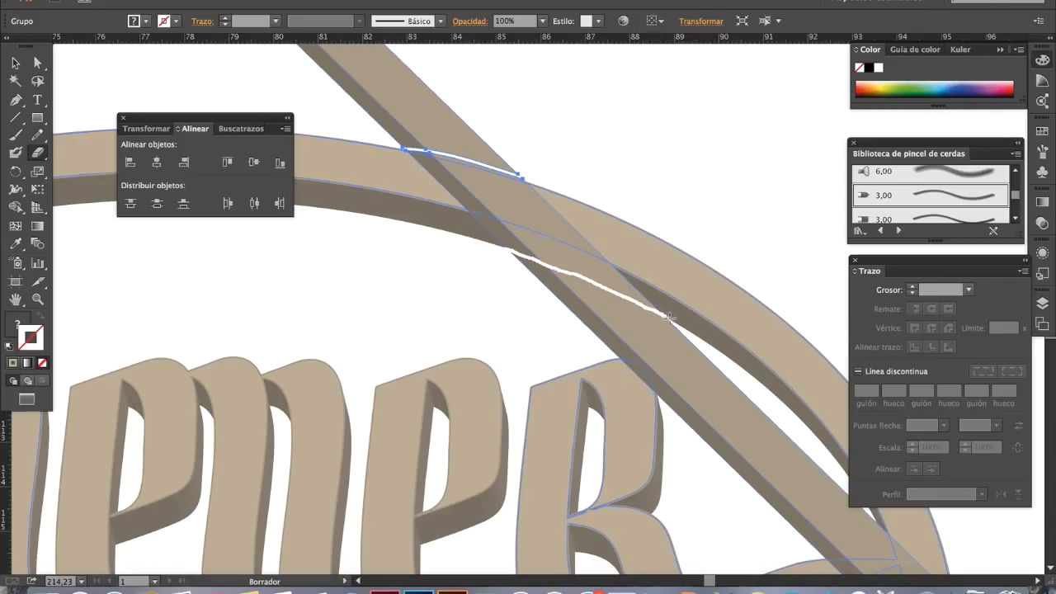
{"action": "left_click_drag", "start_coordinate": [678, 324], "coordinate": [677, 324]}
- Delete the front and side face pieces of the diamond lying over the oval between the two cuts
{"action": "left_click", "coordinate": [37, 63]}
{"action": "left_click", "coordinate": [476, 308]}
{"action": "left_click", "coordinate": [547, 225]}
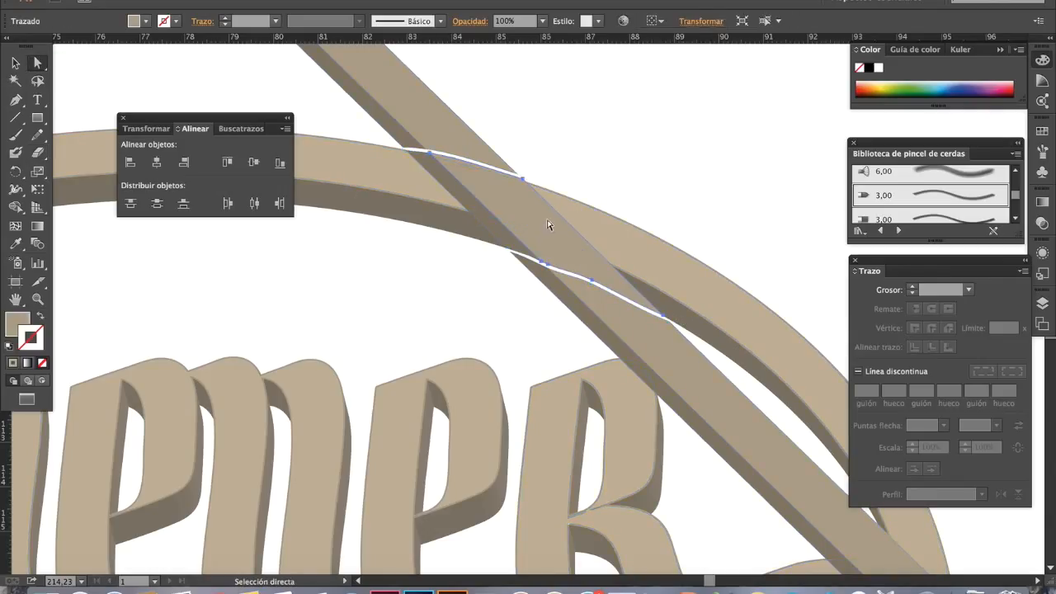
{"action": "left_click", "coordinate": [518, 254]}
{"action": "left_click", "coordinate": [489, 226]}
{"action": "key", "text": "Delete"}
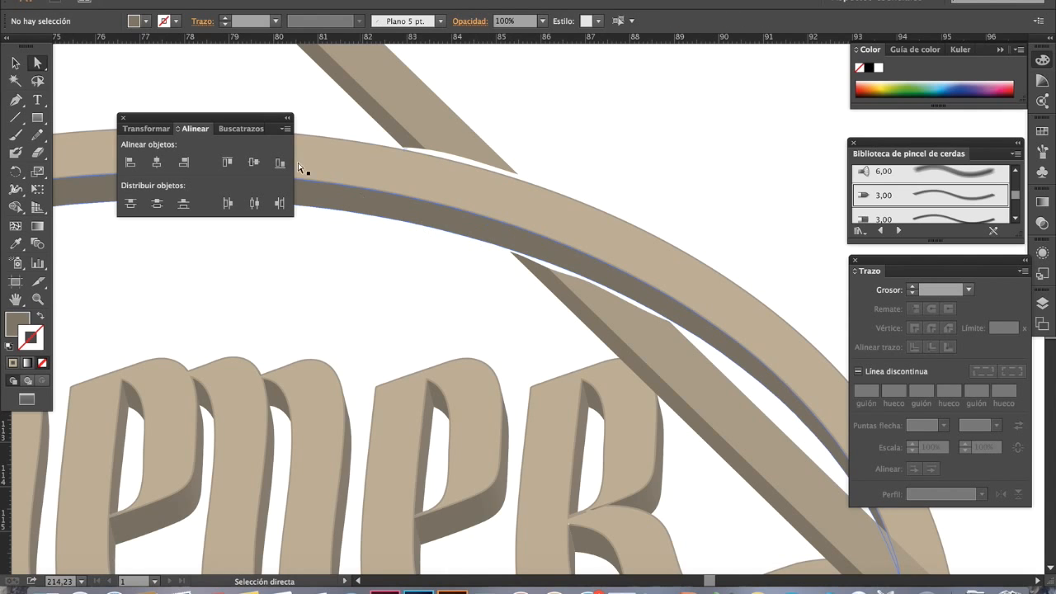
- Move the corner points of the diamond's side face above the oval onto the oval's outer edge, including the corner shared with the front face
{"action": "key", "text": "super+space"}
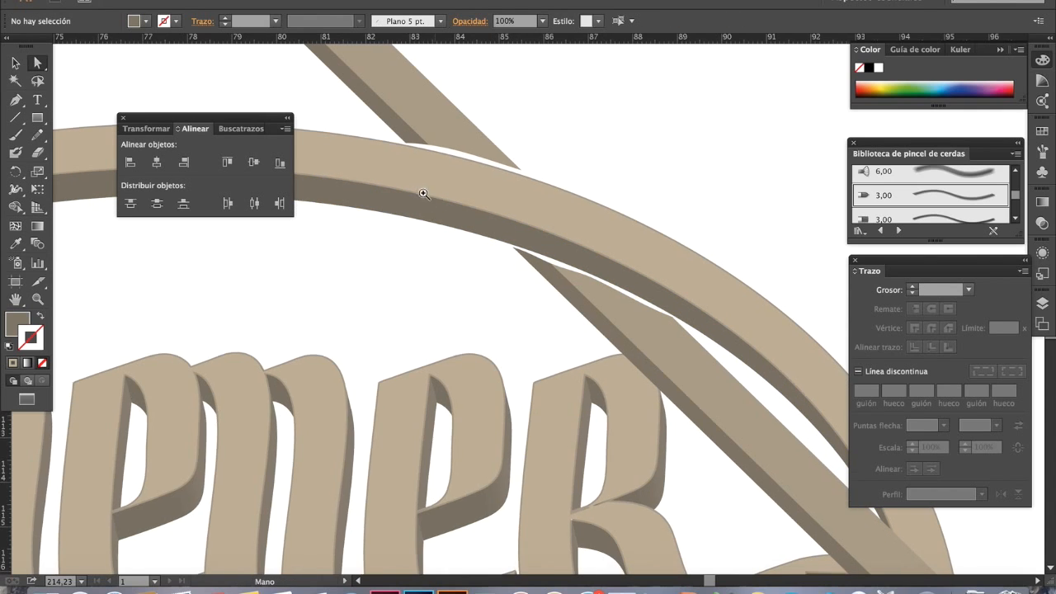
{"action": "left_click_drag", "start_coordinate": [429, 148], "coordinate": [537, 229]}
{"action": "left_click", "coordinate": [384, 155]}
{"action": "key", "text": "space"}
{"action": "left_click_drag", "start_coordinate": [380, 188], "coordinate": [457, 219]}
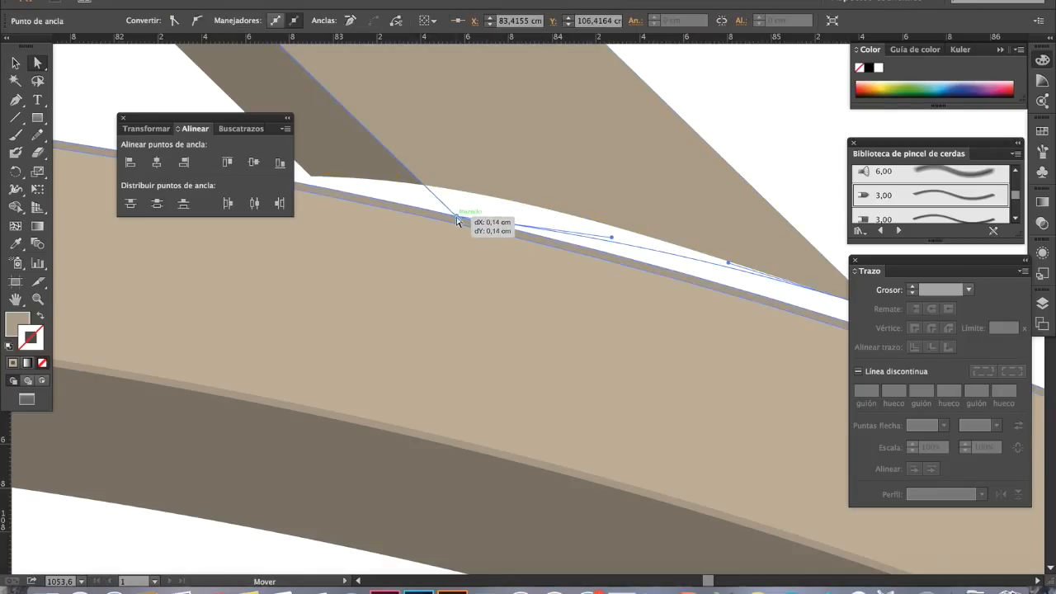
{"action": "key", "text": "ctrl+z"}
{"action": "left_click_drag", "start_coordinate": [426, 188], "coordinate": [457, 217]}
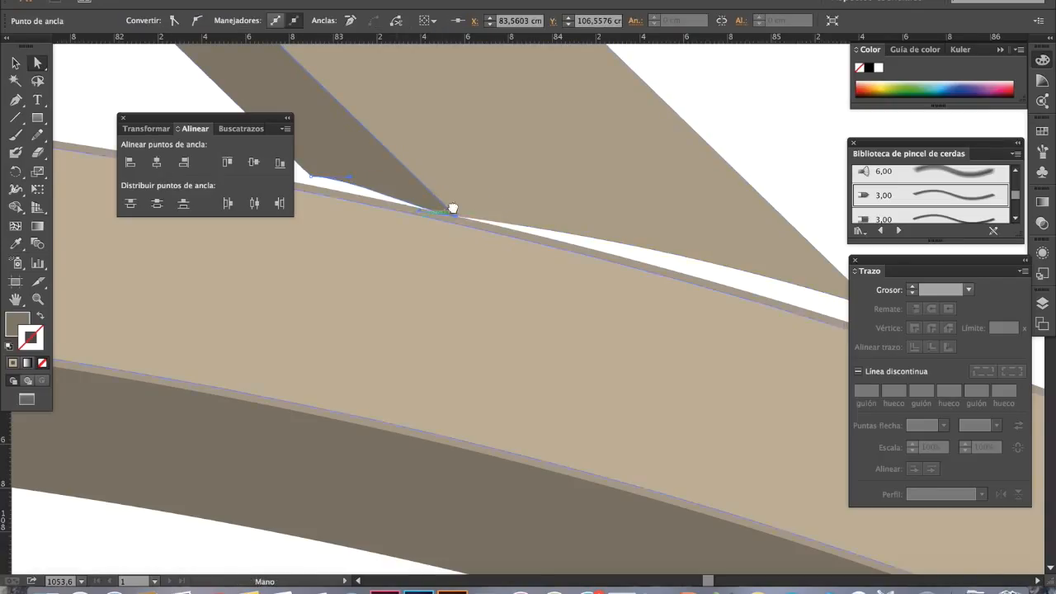
{"action": "scroll", "coordinate": [453, 207], "scroll_direction": "left", "scroll_amount": 3}
{"action": "left_click_drag", "start_coordinate": [388, 181], "coordinate": [443, 199]}
{"action": "left_click_drag", "start_coordinate": [476, 216], "coordinate": [286, 186]}
- Extend the front face's outer corner to the oval's outer edge and adjust the cut edge to follow the oval's curve
{"action": "left_click", "coordinate": [599, 351], "text": "alt+super"}
{"action": "left_click", "coordinate": [602, 349], "text": "alt+super"}
{"action": "left_click_drag", "start_coordinate": [613, 315], "coordinate": [669, 260]}
{"action": "left_click_drag", "start_coordinate": [539, 258], "coordinate": [660, 368]}
{"action": "left_click", "coordinate": [566, 254]}
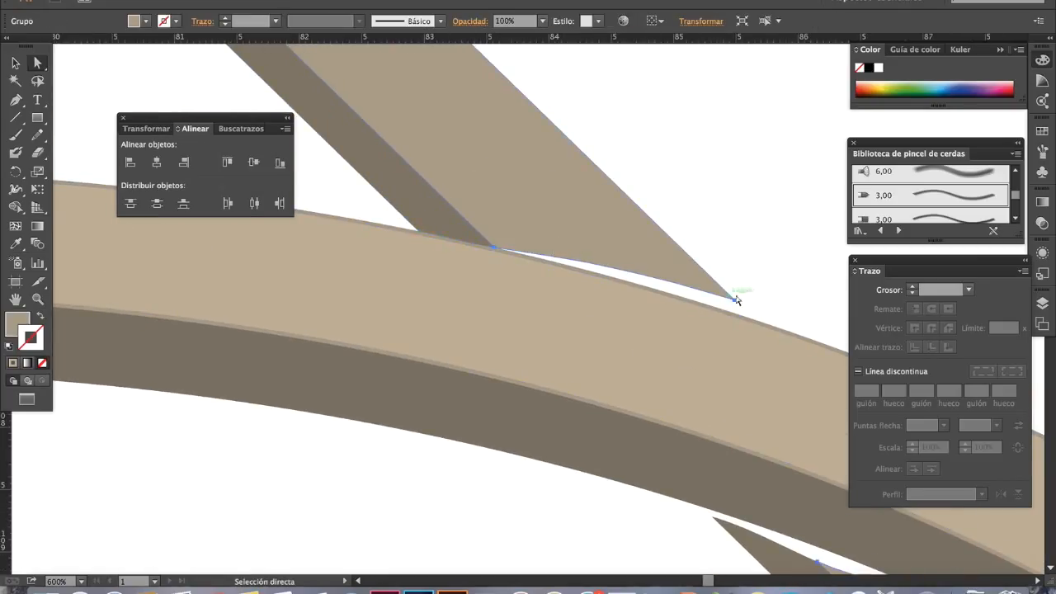
{"action": "left_click_drag", "start_coordinate": [733, 301], "coordinate": [756, 322]}
{"action": "left_click_drag", "start_coordinate": [584, 260], "coordinate": [588, 267]}
- Delete the surplus anchor points along the front face's cut edge just below the oval band
{"action": "key", "text": "space"}
{"action": "left_click_drag", "start_coordinate": [641, 364], "coordinate": [562, 298]}
{"action": "left_click_drag", "start_coordinate": [756, 394], "coordinate": [592, 381]}
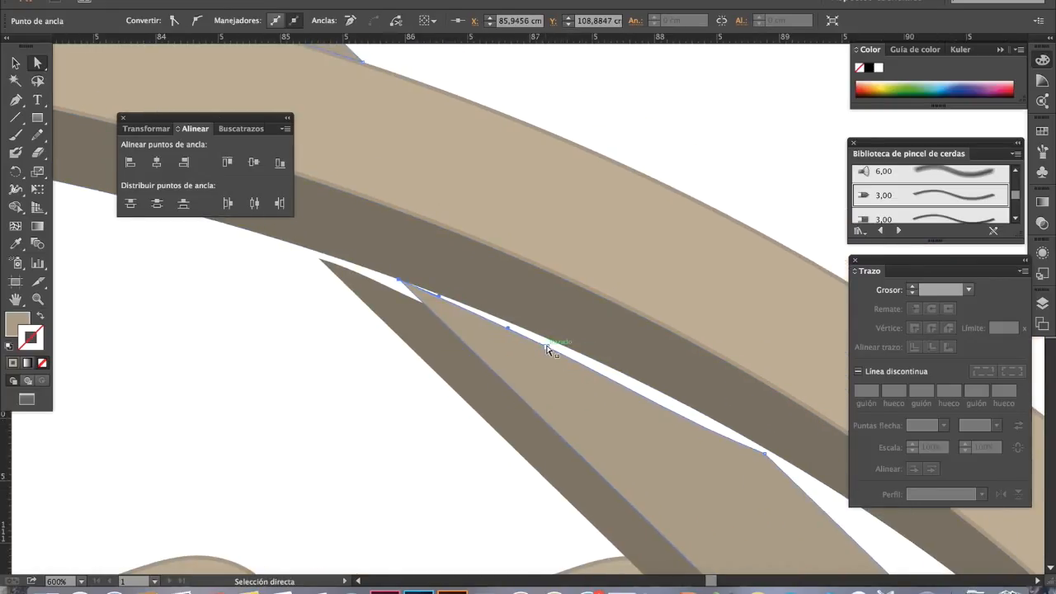
{"action": "left_click_drag", "start_coordinate": [547, 349], "coordinate": [547, 349]}
{"action": "key", "text": "Delete"}
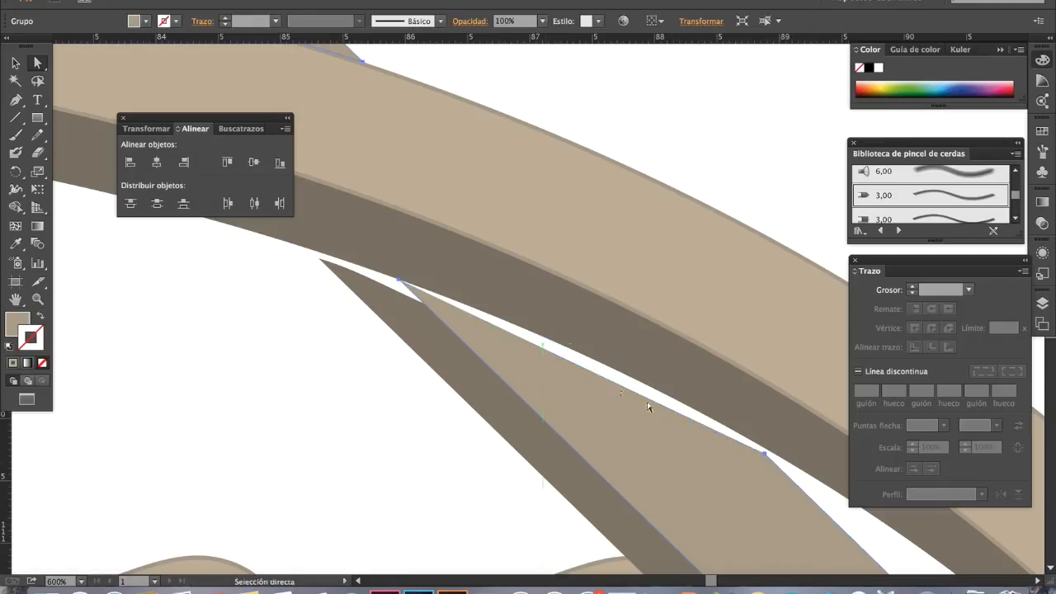
- Move the front face's outer corner onto the oval's lower side edge and curve the cut edge along it with the Pen tool
{"action": "mouse_move", "coordinate": [766, 455]}
{"action": "left_mouse_down"}
{"action": "mouse_move", "coordinate": [702, 455]}
{"action": "mouse_move", "coordinate": [644, 410]}
{"action": "mouse_move", "coordinate": [620, 372]}
{"action": "mouse_move", "coordinate": [751, 441]}
{"action": "left_mouse_up"}
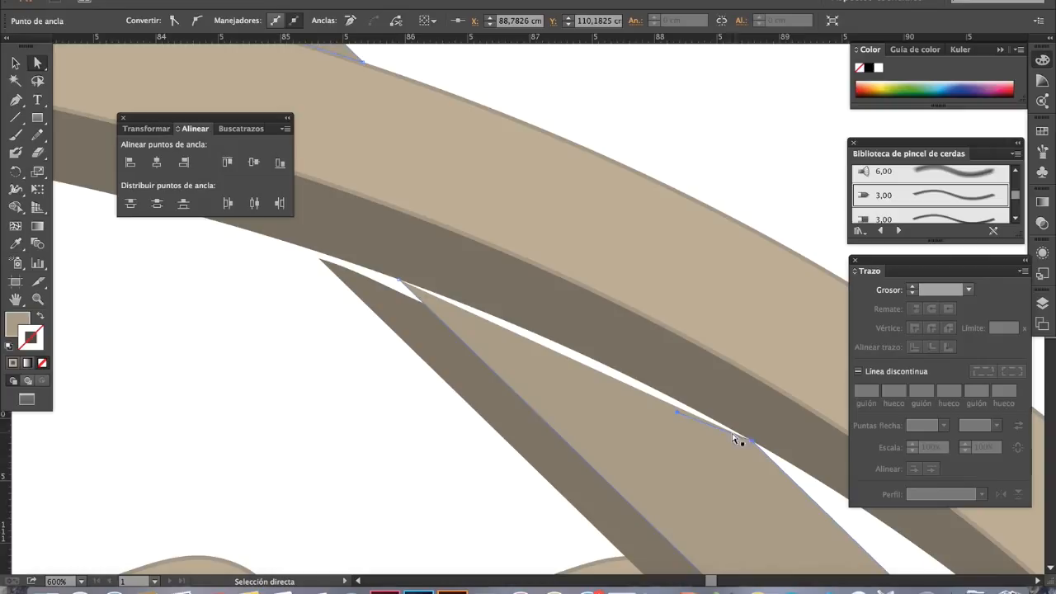
{"action": "left_click", "coordinate": [16, 100]}
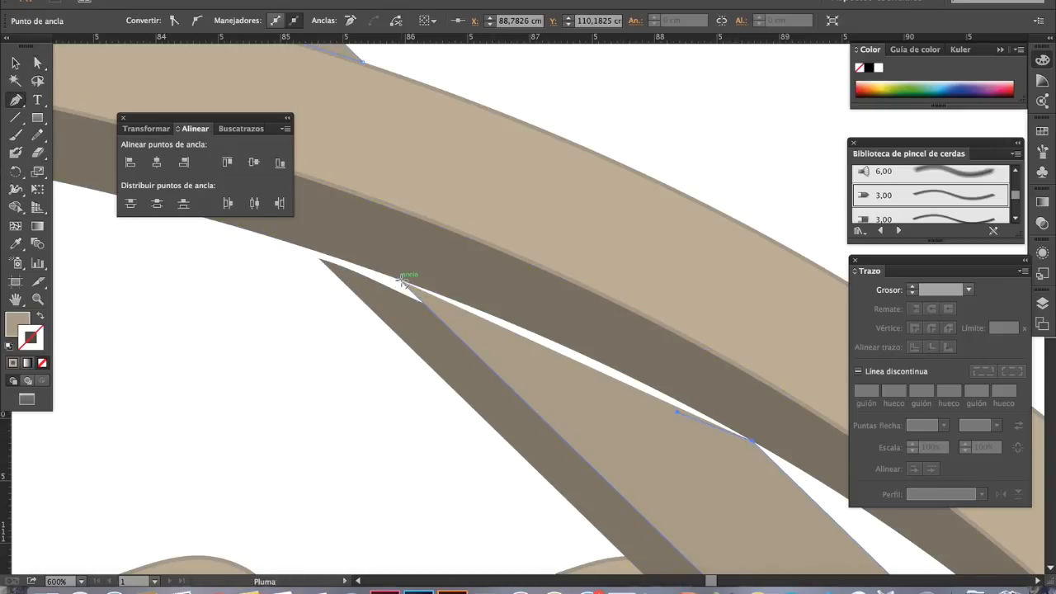
{"action": "left_click_drag", "start_coordinate": [401, 283], "coordinate": [887, 527]}
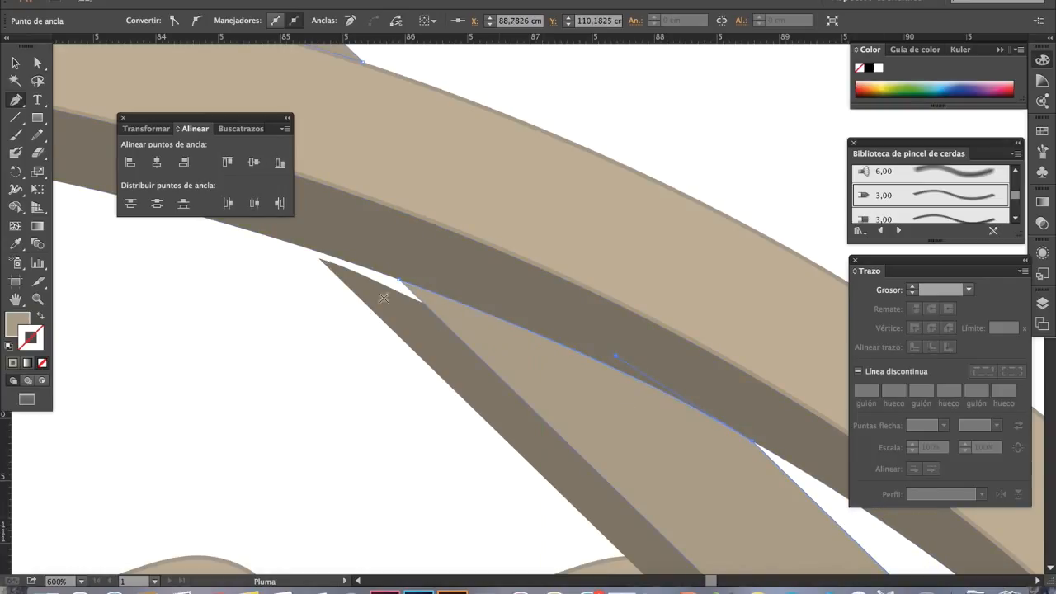
- Move the side face's two cut corners below the oval onto the oval's lower edge and the front face's corner
{"action": "left_click", "coordinate": [37, 62]}
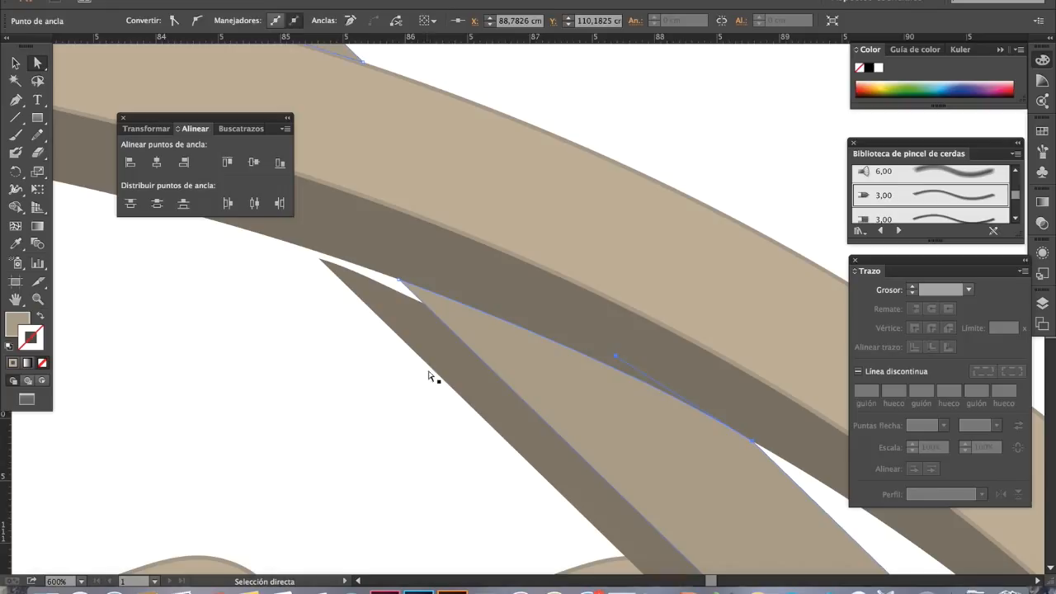
{"action": "left_click", "coordinate": [417, 340]}
{"action": "left_click_drag", "start_coordinate": [425, 307], "coordinate": [398, 280]}
{"action": "left_click_drag", "start_coordinate": [319, 262], "coordinate": [309, 253]}
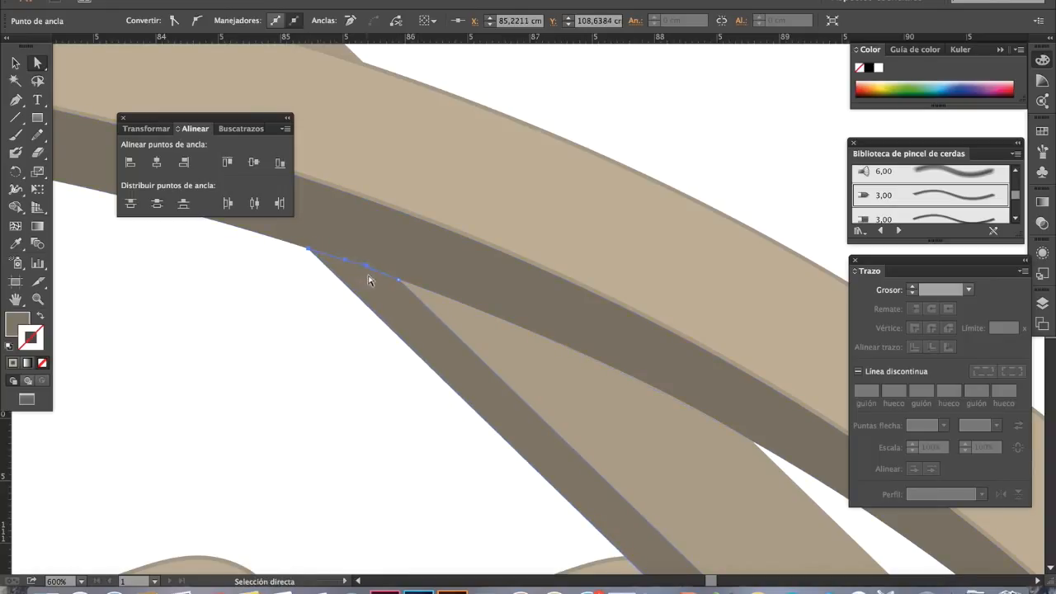
{"action": "left_click", "coordinate": [326, 313]}
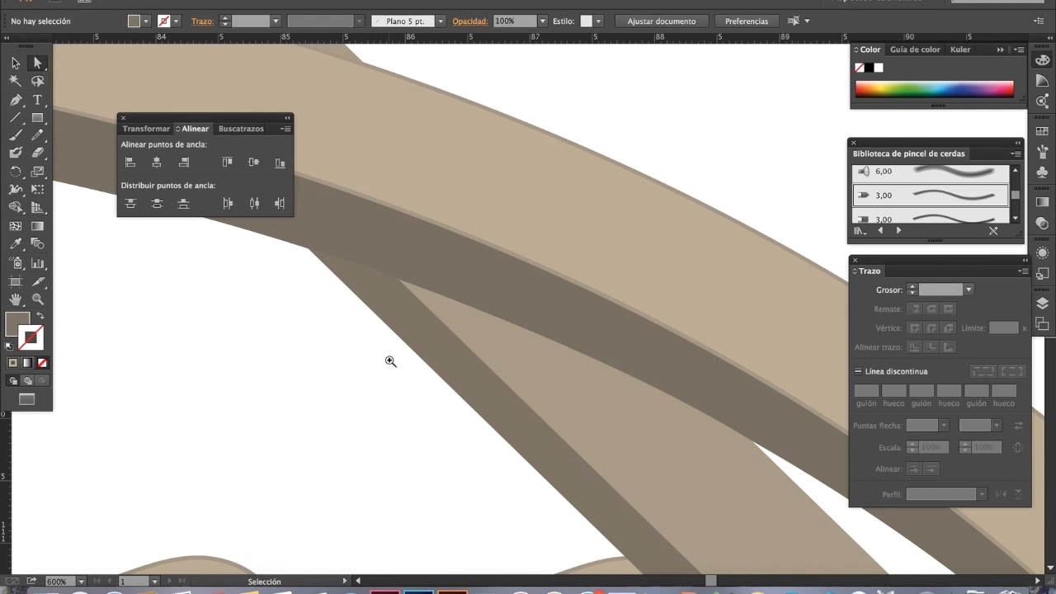
- Move the side face's protruding anchor at the diamond's right inner corner up to meet the front face's corner
{"action": "left_click", "coordinate": [540, 385], "text": "alt+super"}
{"action": "left_click", "coordinate": [537, 367], "text": "alt+super"}
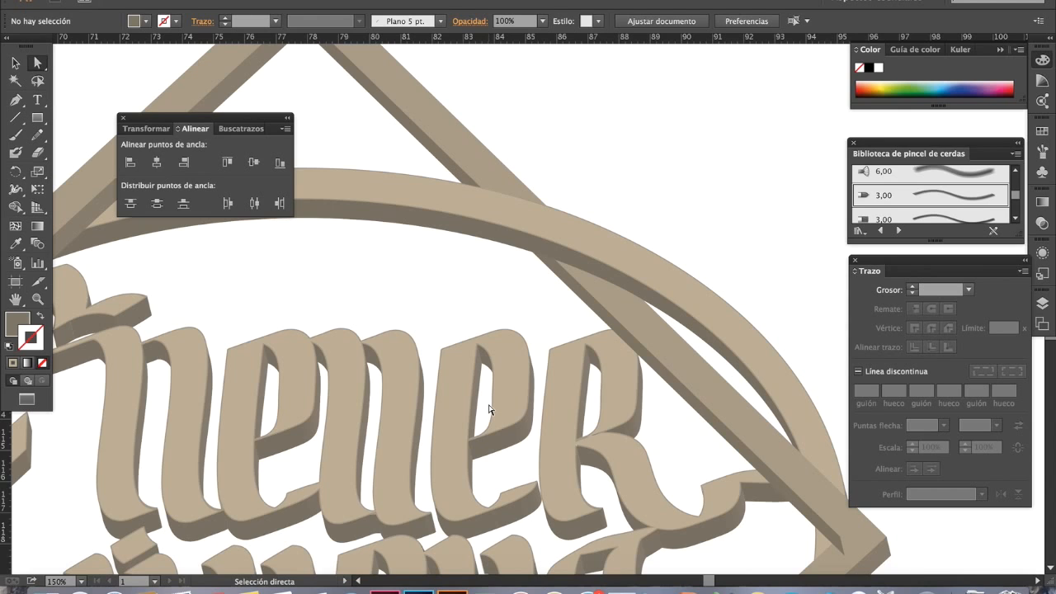
{"action": "scroll", "coordinate": [648, 354], "scroll_direction": "down", "scroll_amount": 5}
{"action": "scroll", "coordinate": [649, 353], "scroll_direction": "right", "scroll_amount": 3}
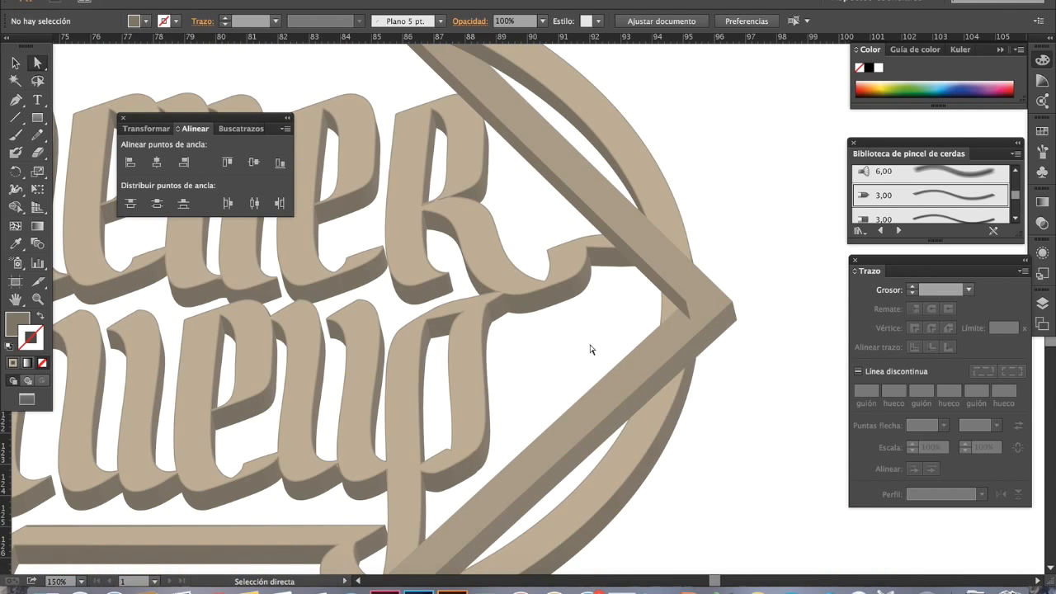
{"action": "left_click", "coordinate": [685, 305]}
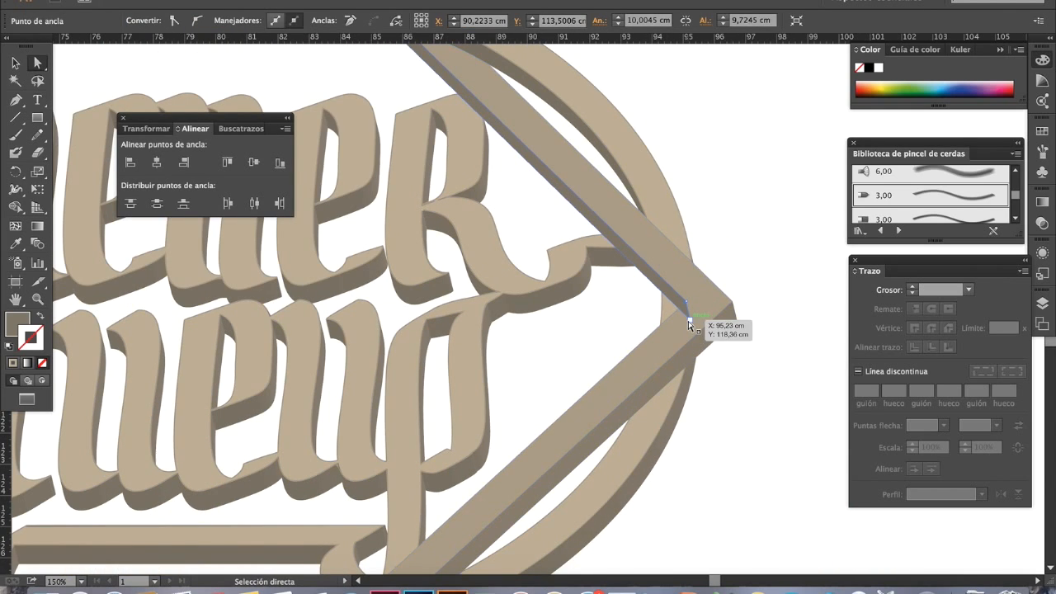
{"action": "left_click_drag", "start_coordinate": [690, 324], "coordinate": [684, 308]}
{"action": "left_click", "coordinate": [753, 372]}
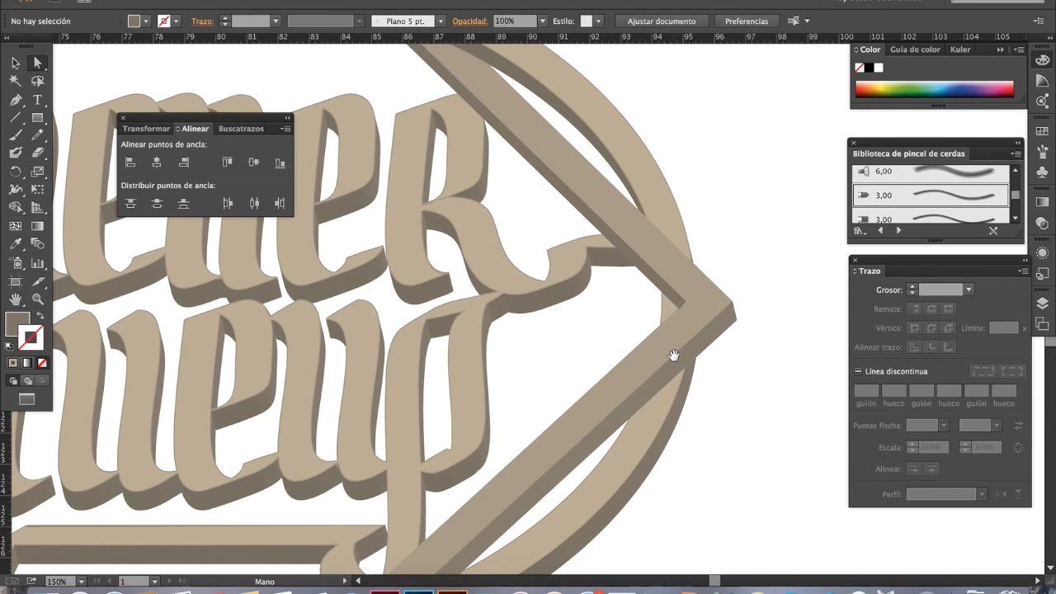
{"action": "left_click_drag", "start_coordinate": [676, 355], "coordinate": [757, 410]}
{"action": "key", "text": "super+minus"}
{"action": "key", "text": "super+minus"}
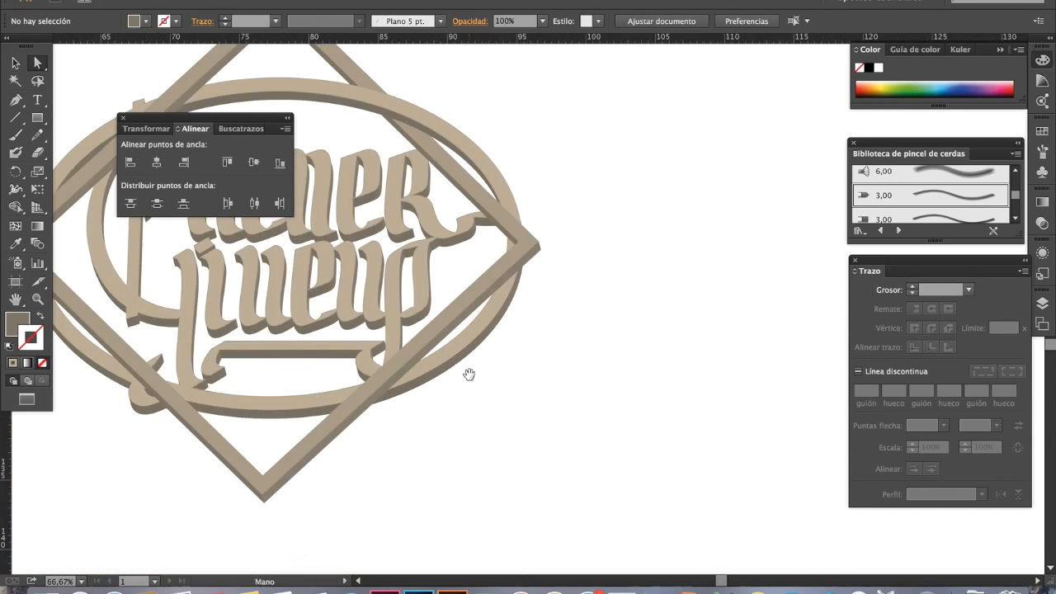
{"action": "left_click_drag", "start_coordinate": [415, 231], "coordinate": [551, 346]}
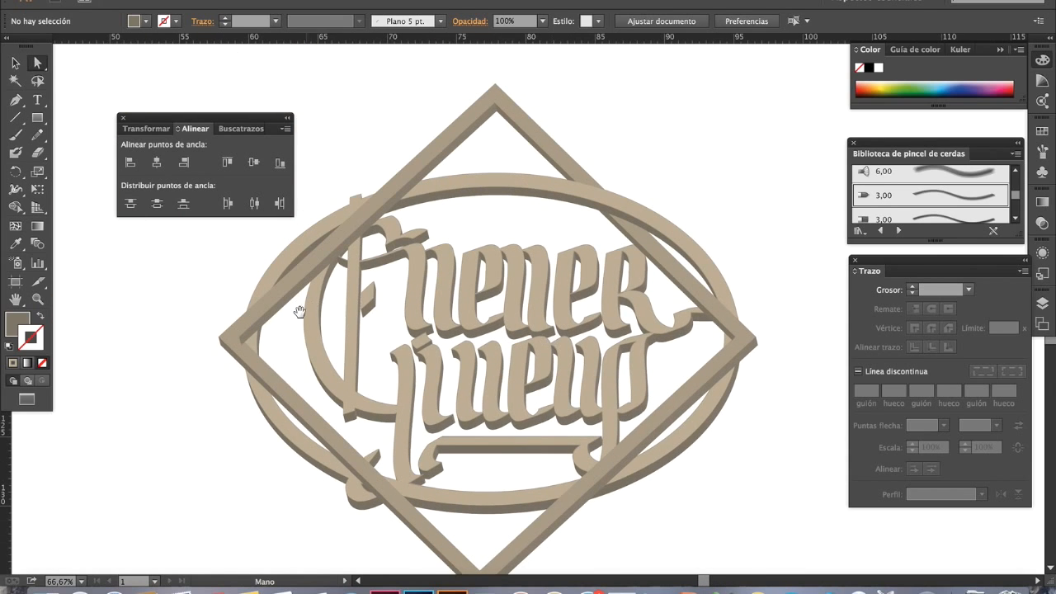
{"action": "scroll", "coordinate": [325, 309], "scroll_direction": "down", "scroll_amount": 5}
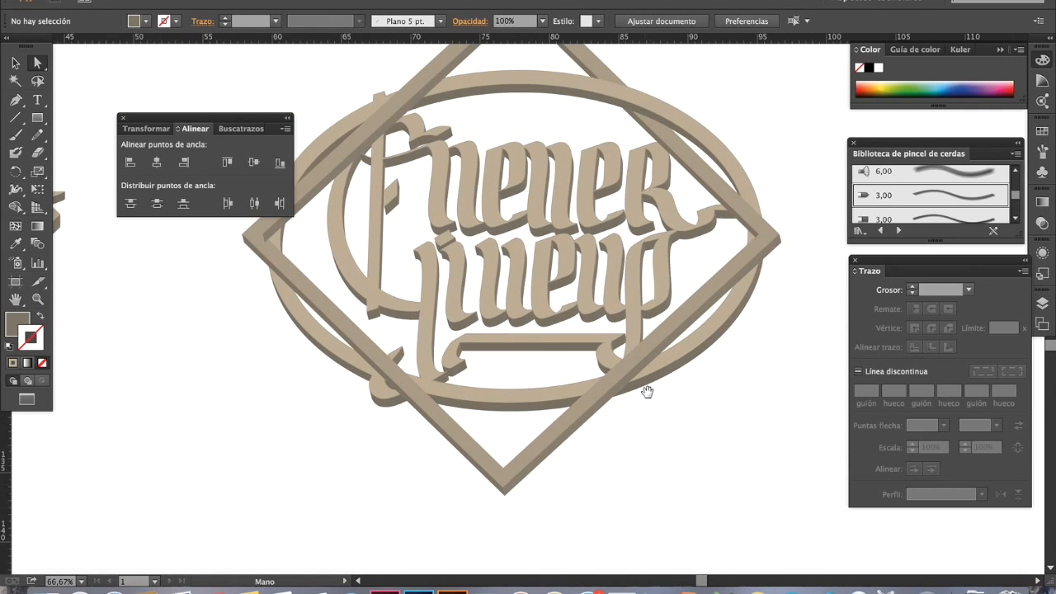
- Cut both faces of the diamond's lower-right bar with the Eraser along the letter stem and the oval's upper edge
{"action": "scroll", "coordinate": [676, 431], "scroll_direction": "up", "scroll_amount": 3}
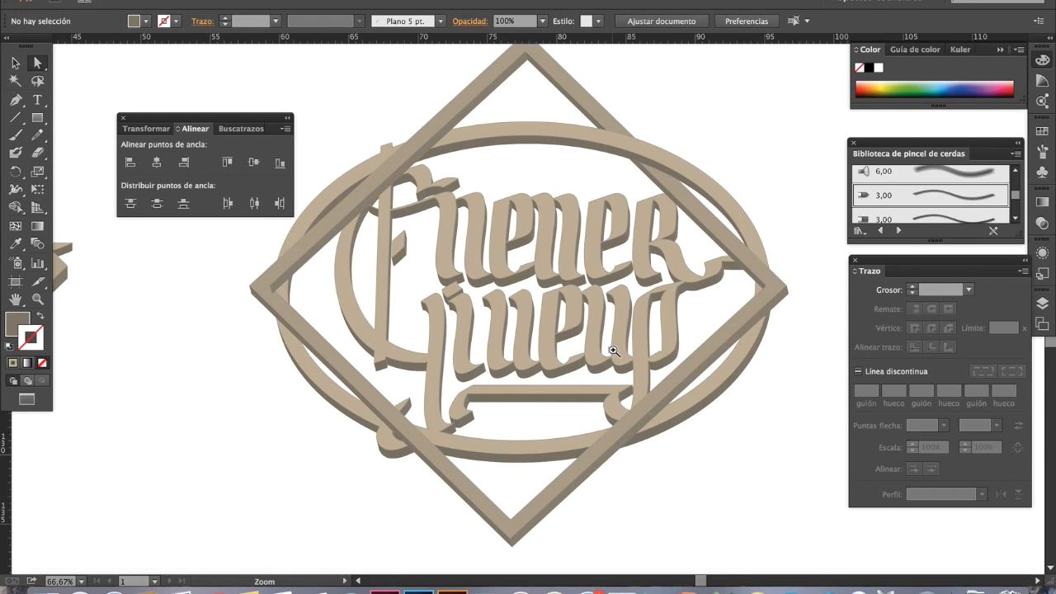
{"action": "left_click_drag", "start_coordinate": [613, 351], "coordinate": [821, 545]}
{"action": "scroll", "coordinate": [709, 533], "scroll_direction": "up", "scroll_amount": 3}
{"action": "left_click", "coordinate": [503, 328]}
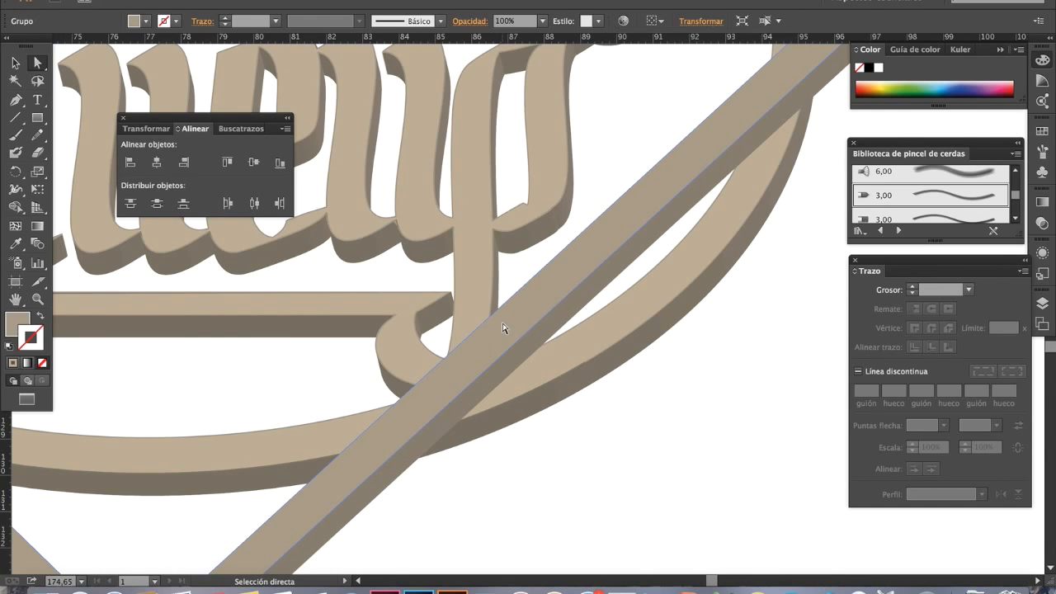
{"action": "left_click", "coordinate": [37, 152]}
{"action": "left_click", "coordinate": [16, 63]}
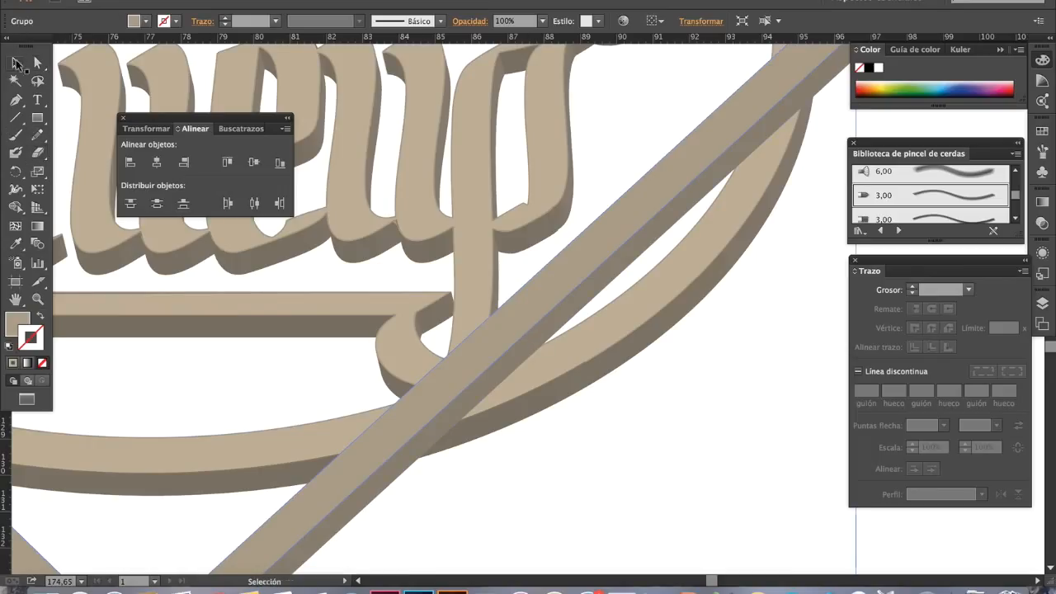
{"action": "left_click", "coordinate": [542, 335]}
{"action": "left_click", "coordinate": [37, 153]}
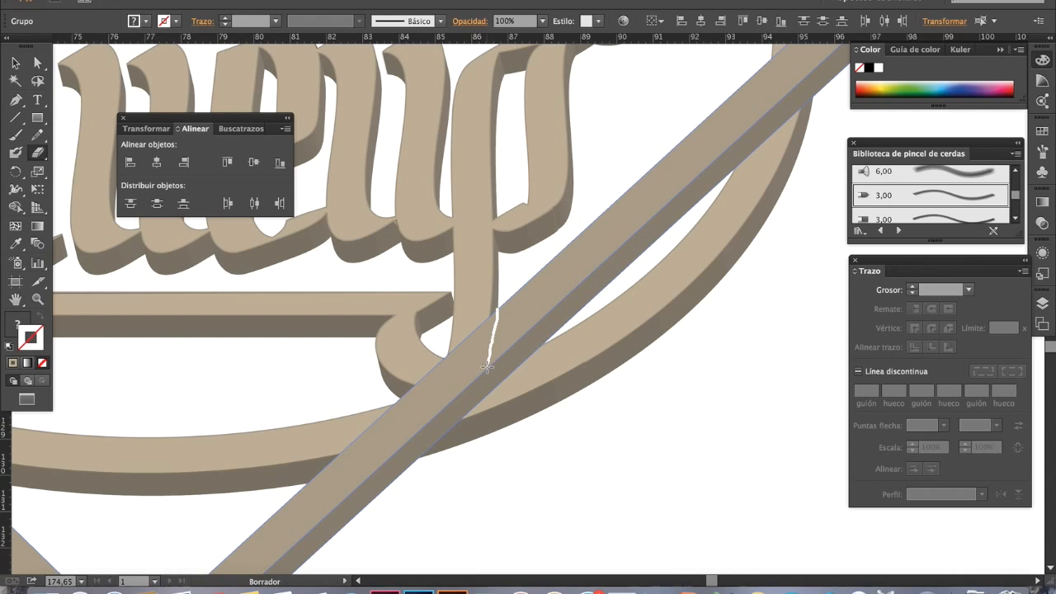
{"action": "left_click_drag", "start_coordinate": [580, 307], "coordinate": [581, 306]}
- Erase across both faces of the diamond's lower-right bar just below the oval's lower edge
{"action": "scroll", "coordinate": [561, 313], "scroll_direction": "down", "scroll_amount": 5}
{"action": "scroll", "coordinate": [561, 313], "scroll_direction": "left", "scroll_amount": 4}
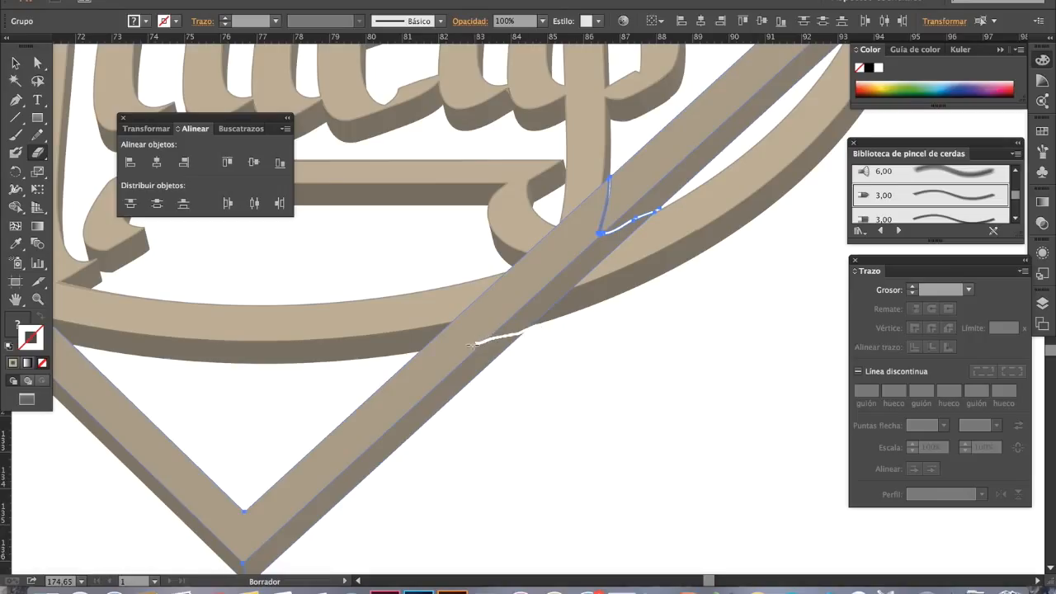
{"action": "left_click_drag", "start_coordinate": [408, 353], "coordinate": [406, 353]}
- Delete the cut-off front and side pieces of the lower-right bar that cover the oval band
{"action": "left_click", "coordinate": [37, 62]}
{"action": "left_click", "coordinate": [594, 365]}
{"action": "left_click", "coordinate": [512, 295]}
{"action": "key", "text": "Delete"}
{"action": "left_click", "coordinate": [535, 311]}
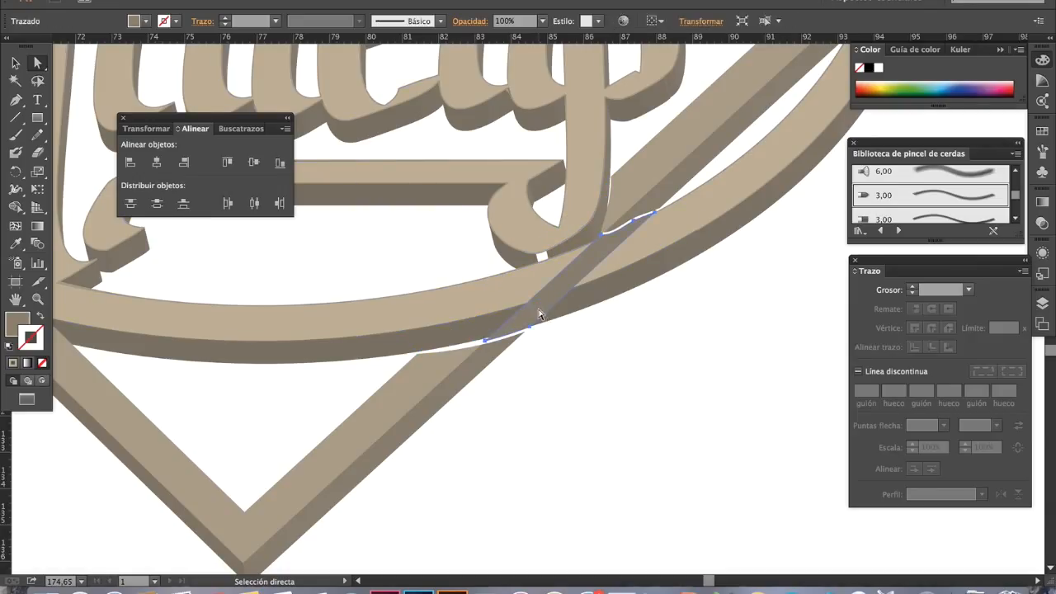
{"action": "key", "text": "Delete"}
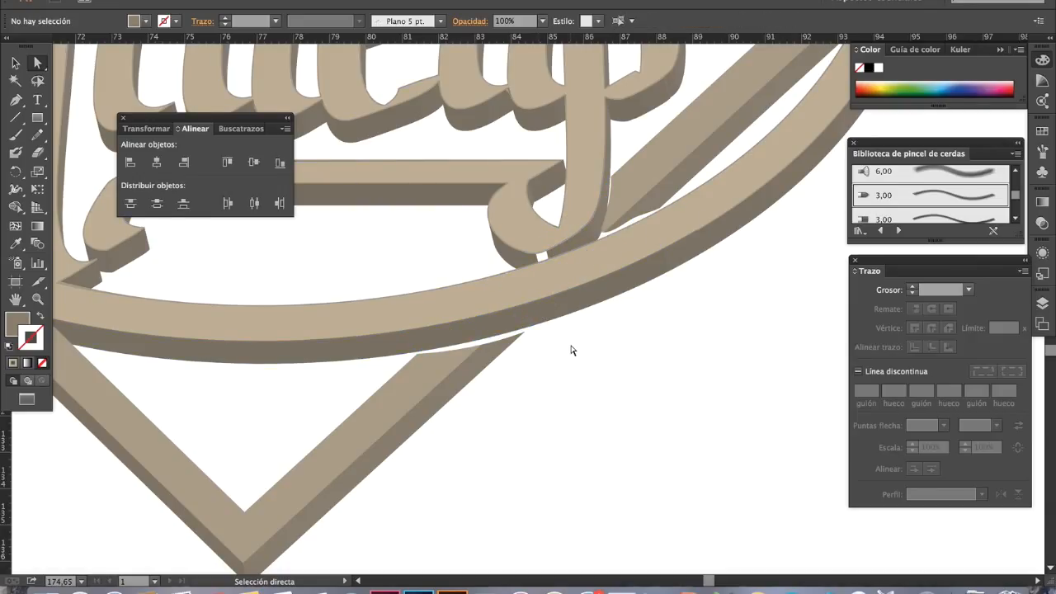
- Undo the removal of the bar pieces covering the oval band
{"action": "left_click_drag", "start_coordinate": [505, 231], "coordinate": [578, 301]}
{"action": "key", "text": "super+z"}
{"action": "key", "text": "super+z"}
{"action": "key", "text": "super+z"}
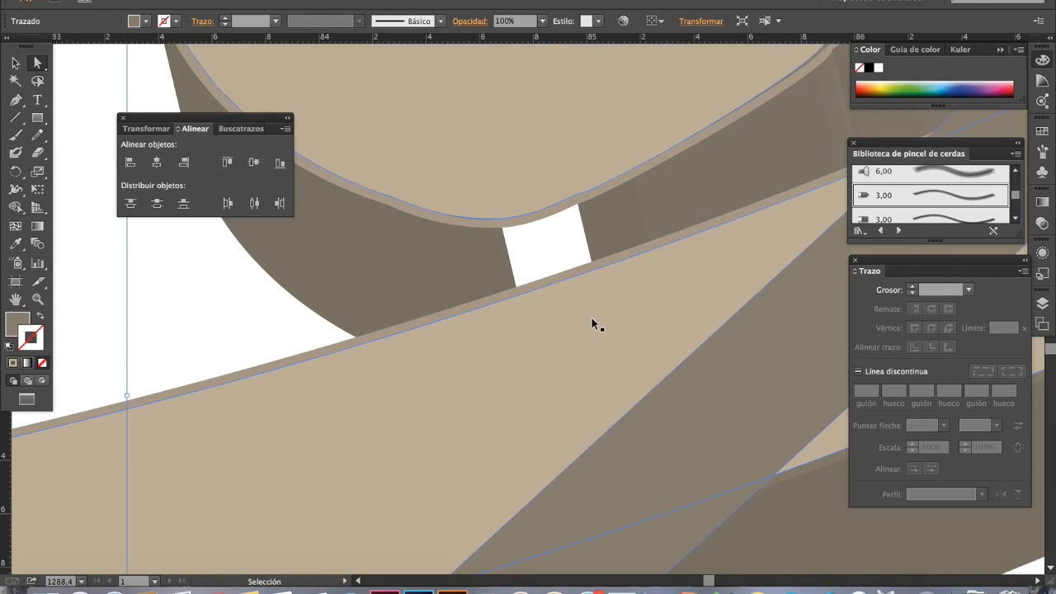
{"action": "key", "text": "super+z"}
- Remove the selected front and side pieces of the diamond bar lying over the oval together
{"action": "left_click", "coordinate": [556, 358], "text": "alt+super"}
{"action": "left_click", "coordinate": [618, 388], "text": "alt+super"}
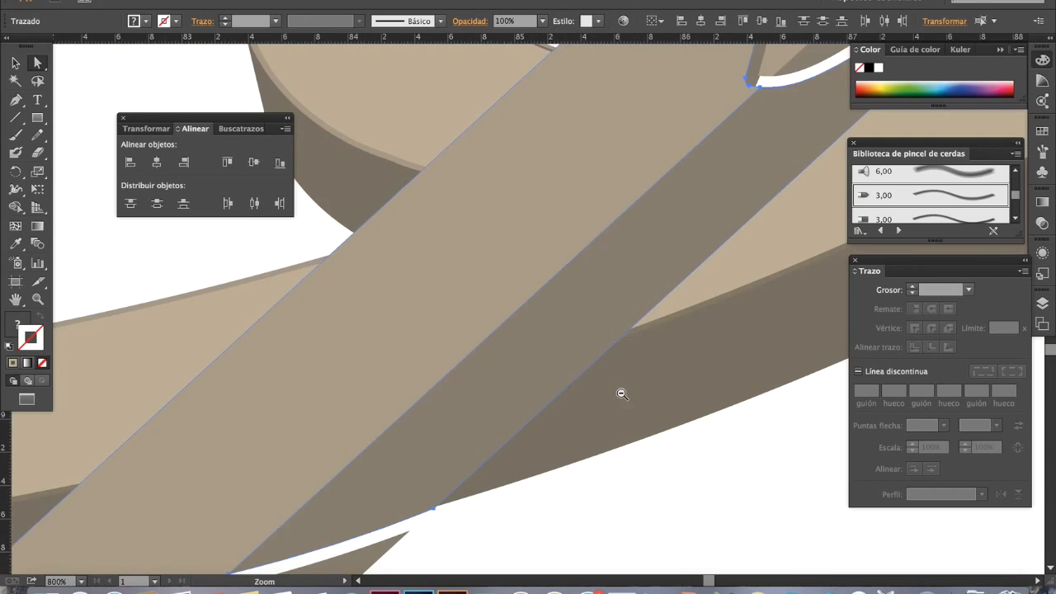
{"action": "left_click", "coordinate": [618, 388], "text": "alt+super"}
{"action": "left_click", "coordinate": [552, 358], "text": "alt+super"}
{"action": "left_click", "coordinate": [552, 358], "text": "alt+super"}
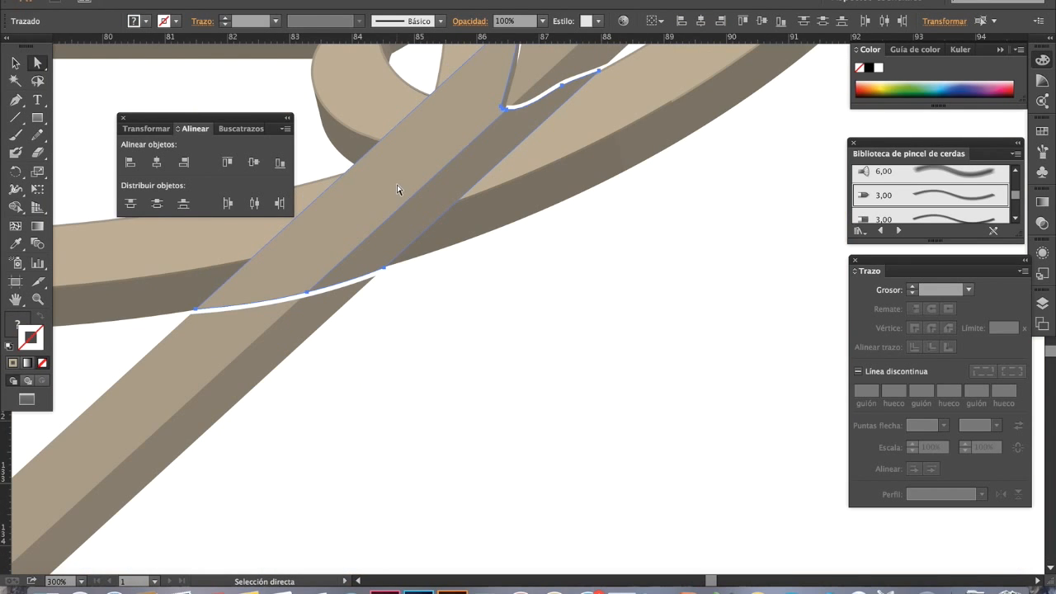
{"action": "key", "text": "Delete"}
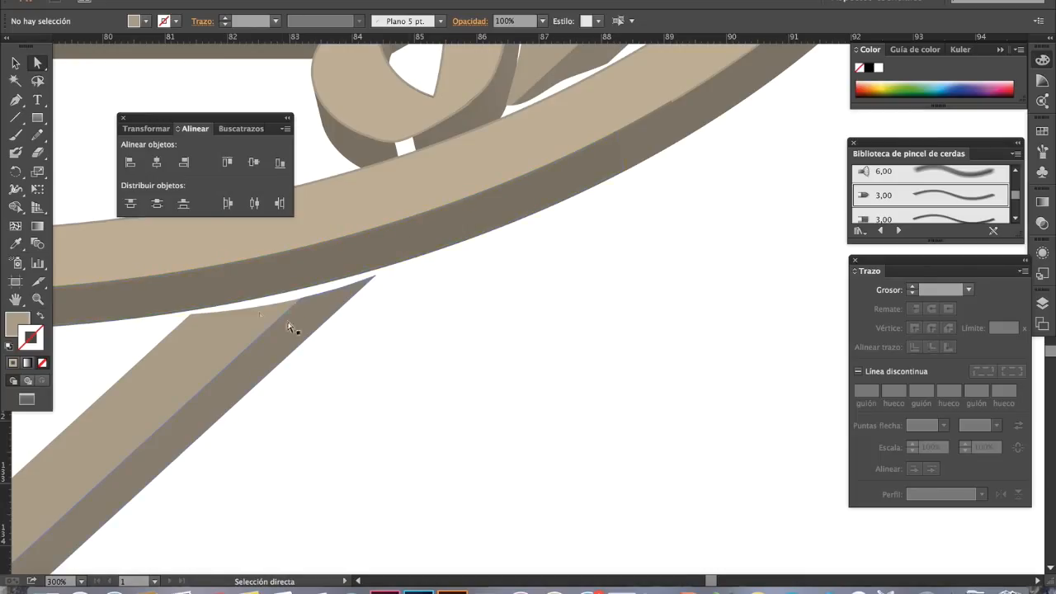
- Move the lower-right bar's front-face cut corners up to the oval's lower edge and fit the cut edge along it
{"action": "left_click_drag", "start_coordinate": [247, 323], "coordinate": [467, 330]}
{"action": "left_click_drag", "start_coordinate": [338, 255], "coordinate": [515, 335]}
{"action": "left_click", "coordinate": [292, 410]}
{"action": "left_click_drag", "start_coordinate": [220, 401], "coordinate": [250, 377]}
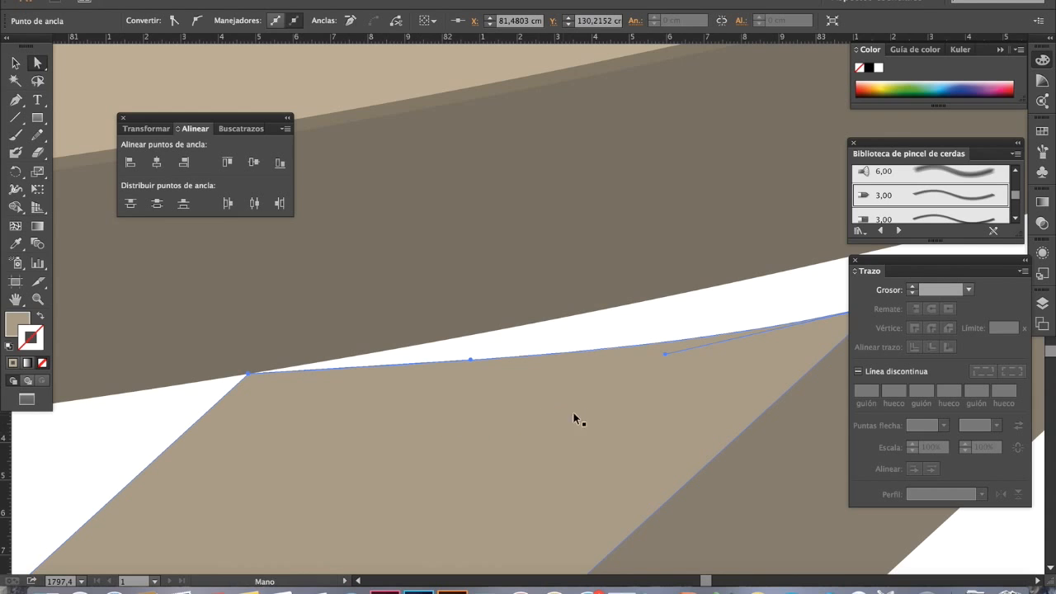
{"action": "left_click", "coordinate": [612, 418], "text": "alt+super"}
{"action": "left_click", "coordinate": [664, 374], "text": "alt+super"}
{"action": "left_click", "coordinate": [663, 342], "text": "alt+super"}
{"action": "left_click", "coordinate": [643, 323], "text": "alt+super"}
{"action": "left_click_drag", "start_coordinate": [479, 242], "coordinate": [732, 339]}
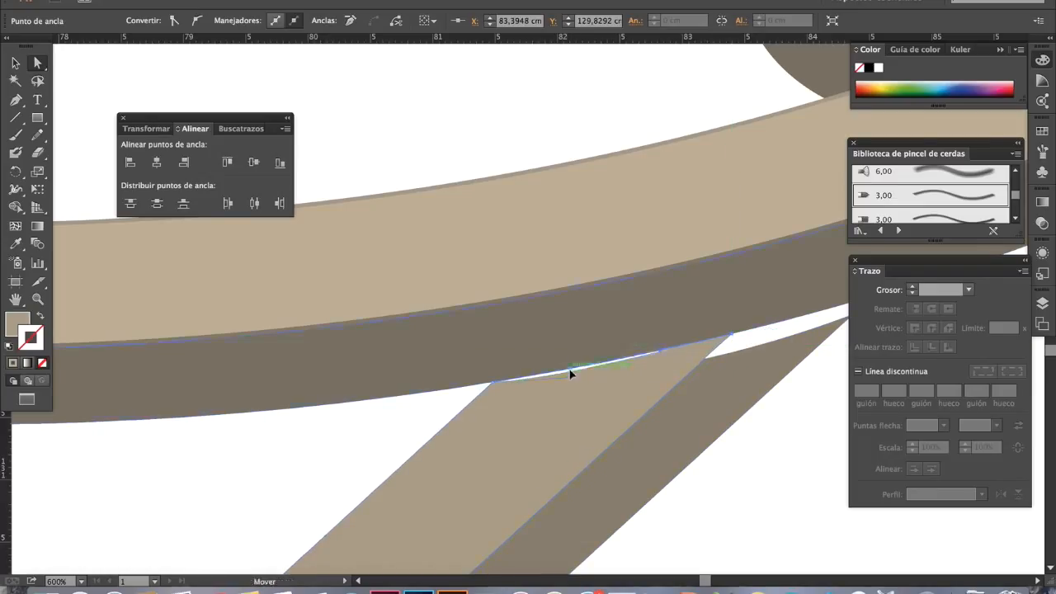
- Move the side face's two cut corners up to the oval's lower edge and adjust the edge between them
{"action": "left_click_drag", "start_coordinate": [758, 376], "coordinate": [646, 443]}
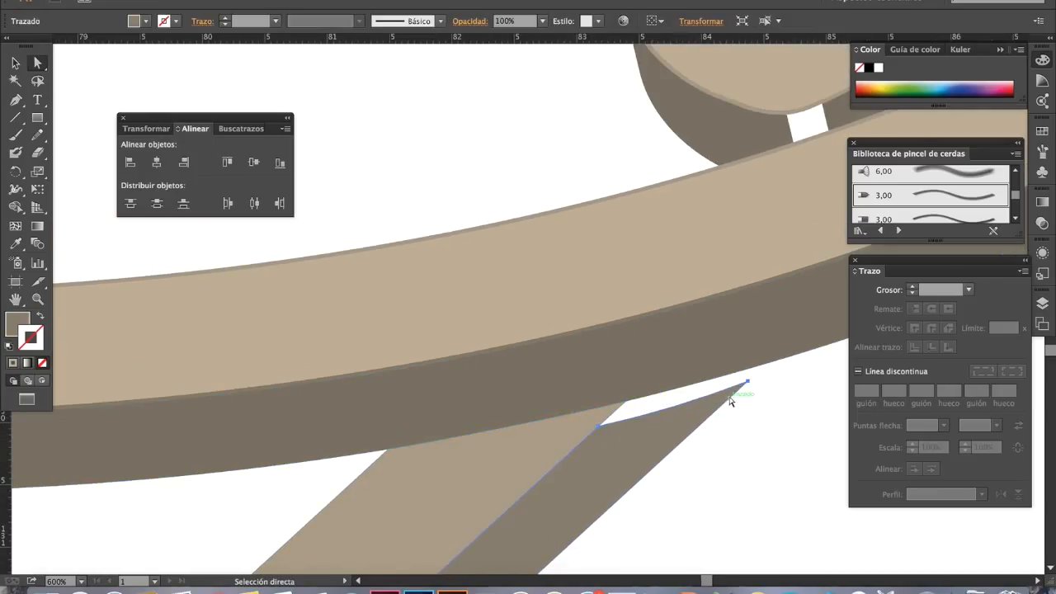
{"action": "left_click_drag", "start_coordinate": [748, 382], "coordinate": [769, 370]}
{"action": "left_click_drag", "start_coordinate": [600, 427], "coordinate": [626, 403]}
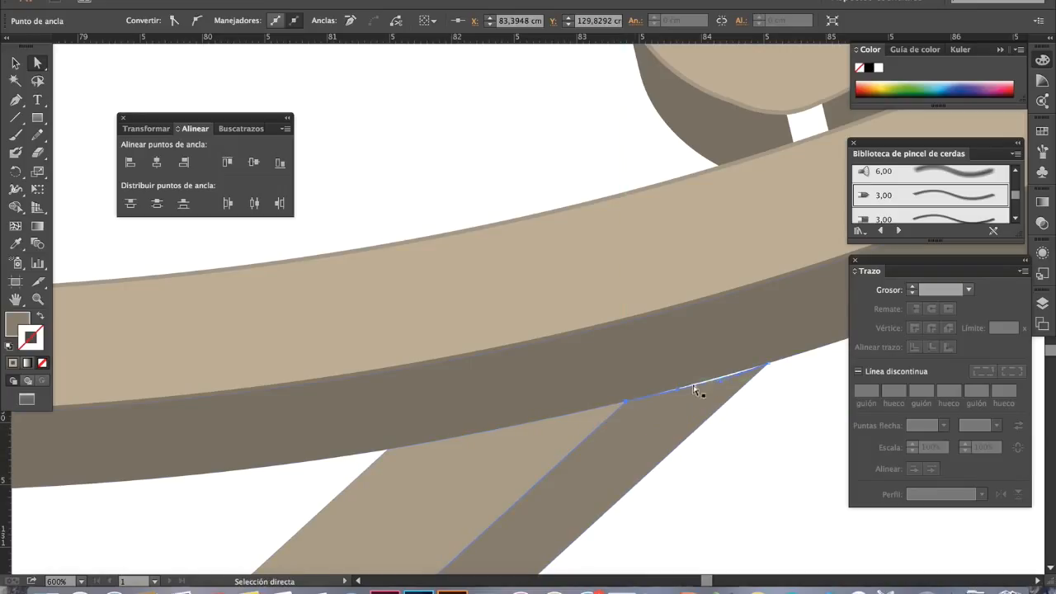
{"action": "left_click_drag", "start_coordinate": [721, 382], "coordinate": [716, 379]}
- Move the front face's lower cut anchors above the oval down along the letter stem to form a point near the oval
{"action": "scroll", "coordinate": [740, 415], "scroll_direction": "right", "scroll_amount": 3}
{"action": "left_click", "coordinate": [679, 373], "text": "ctrl+alt"}
{"action": "left_click_drag", "start_coordinate": [627, 262], "coordinate": [569, 207]}
{"action": "scroll", "coordinate": [589, 231], "scroll_direction": "up", "scroll_amount": 4}
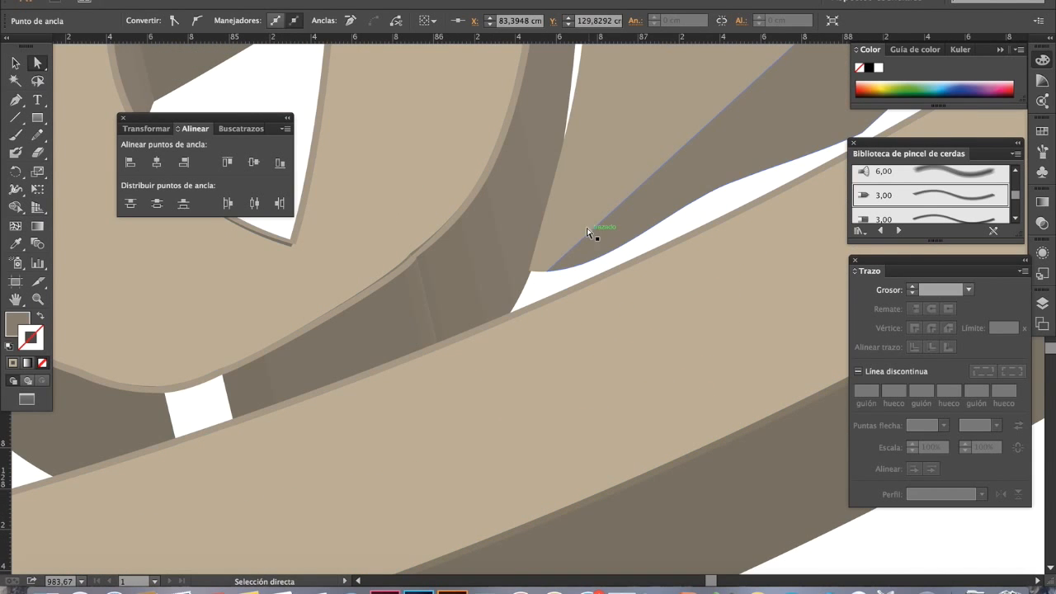
{"action": "left_click", "coordinate": [577, 244]}
{"action": "left_click_drag", "start_coordinate": [546, 273], "coordinate": [521, 300]}
{"action": "left_click", "coordinate": [530, 274]}
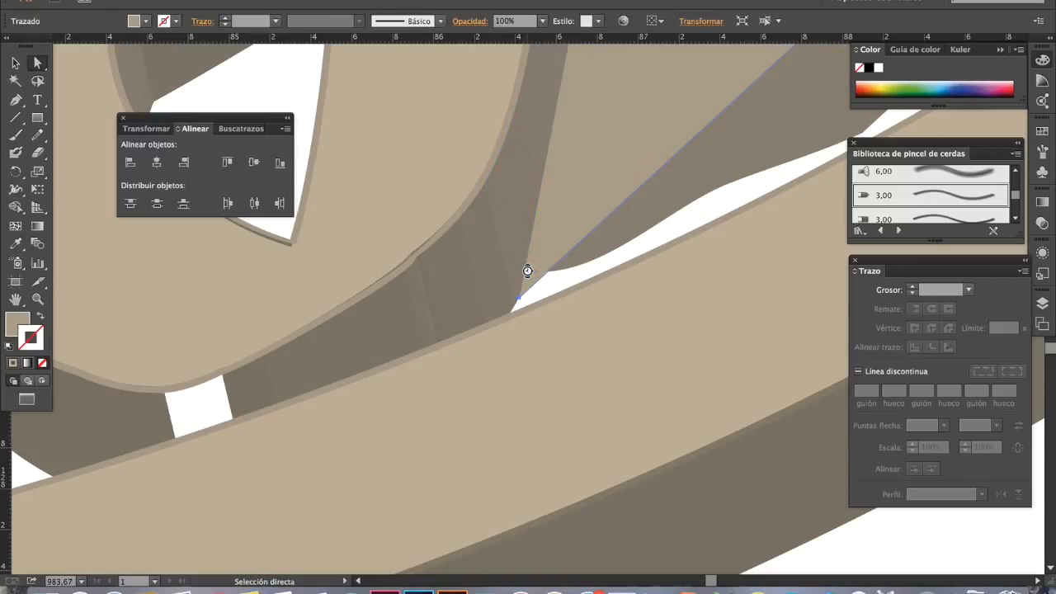
{"action": "left_click", "coordinate": [528, 271]}
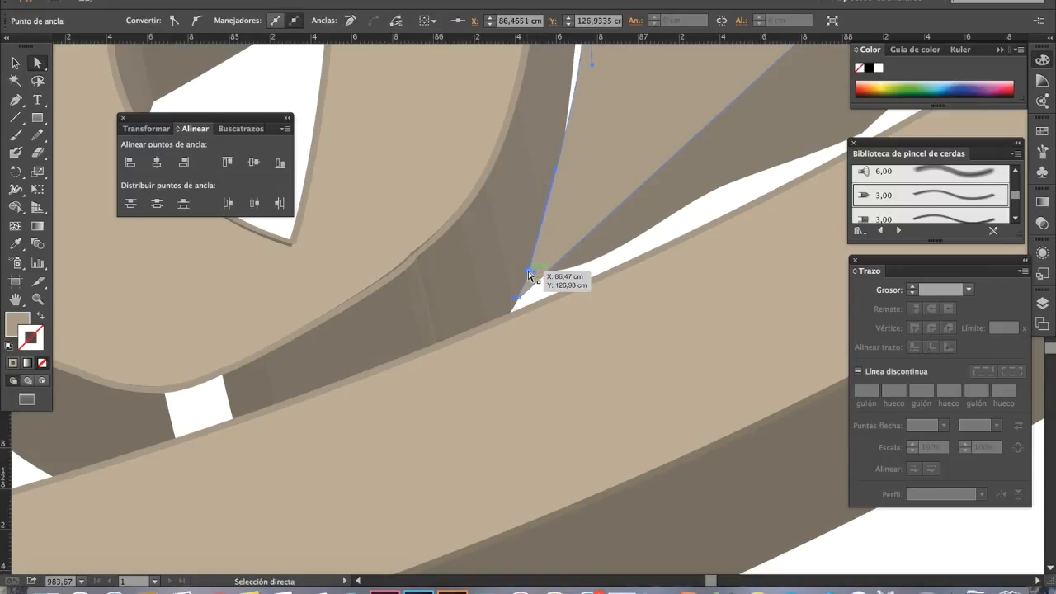
{"action": "left_click_drag", "start_coordinate": [527, 283], "coordinate": [521, 305]}
{"action": "left_click_drag", "start_coordinate": [547, 201], "coordinate": [557, 198]}
- Move the side face's inner cut corner above the oval to the front face's tip and straighten its wavy cut edge
{"action": "left_click_drag", "start_coordinate": [644, 247], "coordinate": [644, 258]}
{"action": "left_click", "coordinate": [615, 263]}
{"action": "left_click_drag", "start_coordinate": [547, 284], "coordinate": [524, 322]}
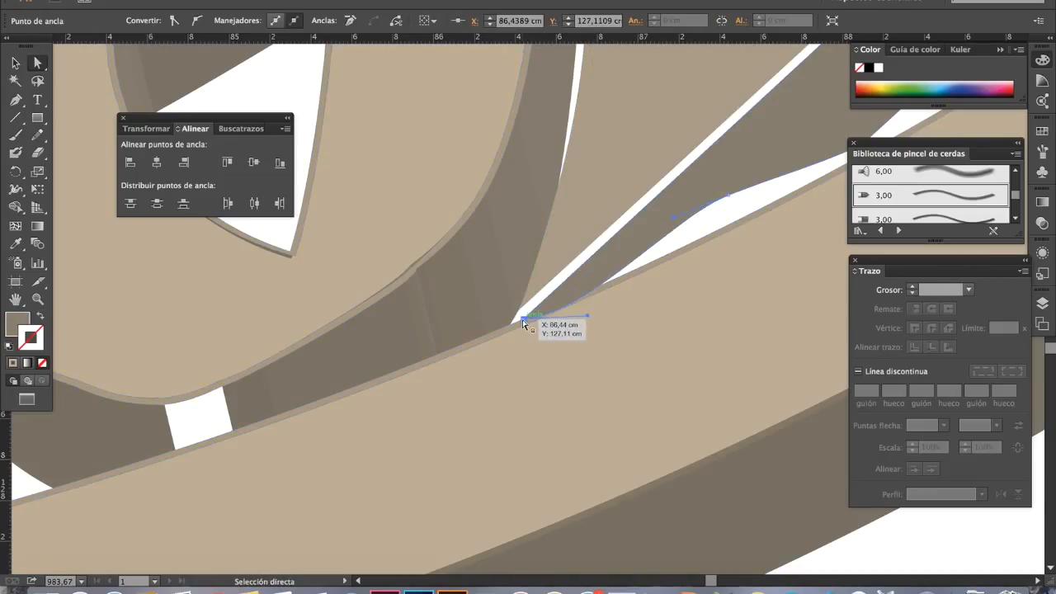
{"action": "key", "text": "ctrl+z"}
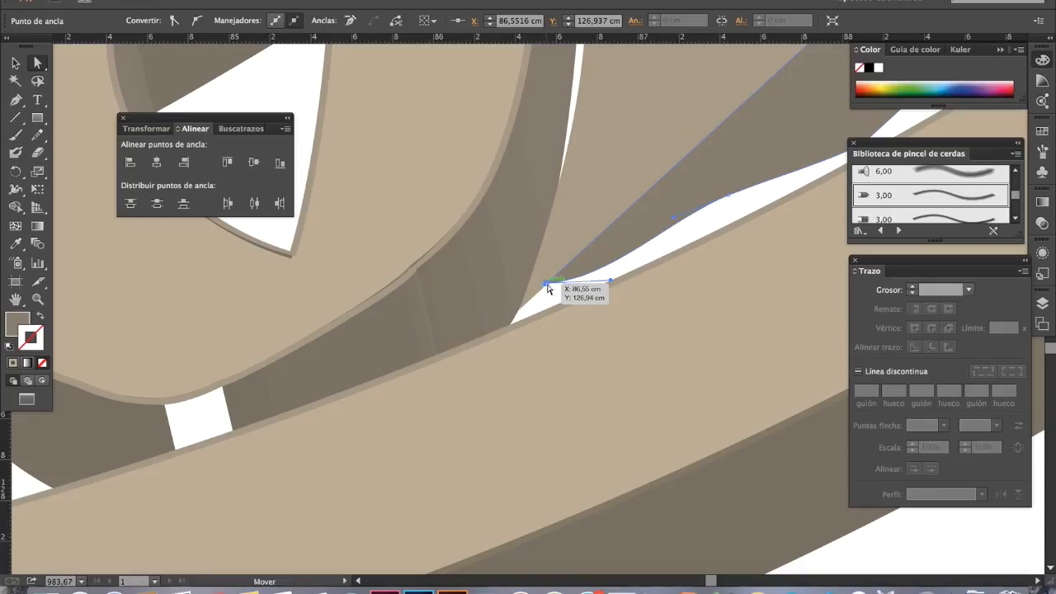
{"action": "left_click_drag", "start_coordinate": [544, 288], "coordinate": [519, 313]}
{"action": "left_click_drag", "start_coordinate": [729, 199], "coordinate": [730, 200]}
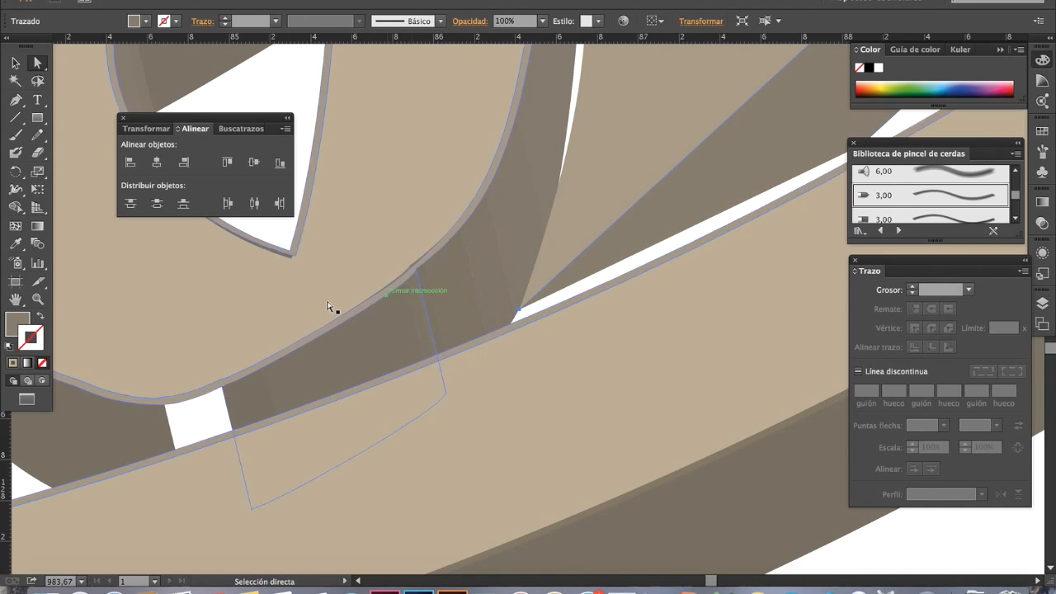
- Extend the side face down to the oval's upper edge with the Pen tool, curving its cut edge along the oval
{"action": "left_click", "coordinate": [16, 99]}
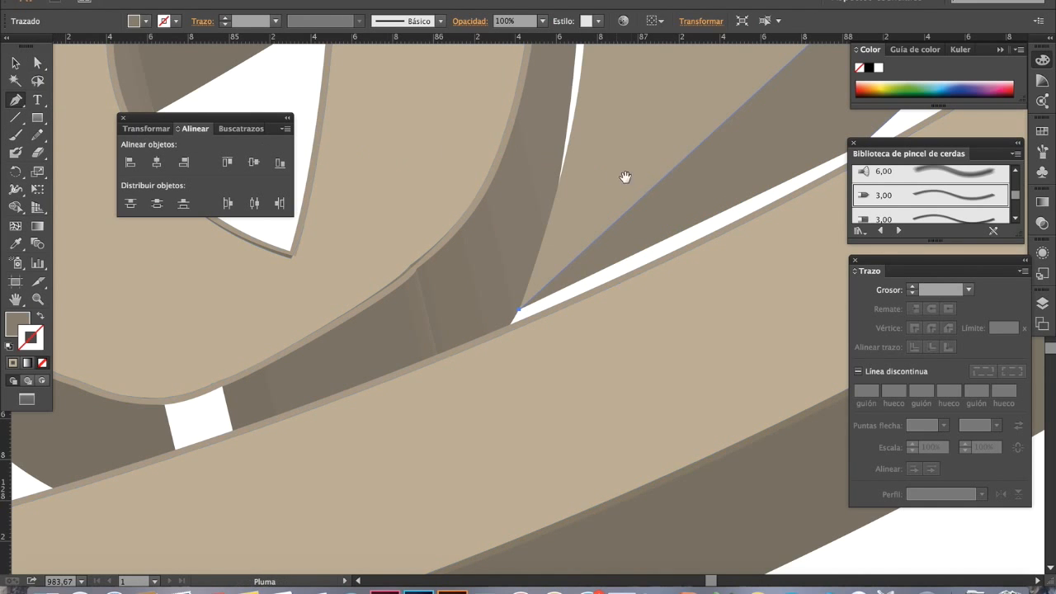
{"action": "scroll", "coordinate": [556, 209], "scroll_direction": "right", "scroll_amount": 5}
{"action": "left_click", "coordinate": [699, 171], "text": "ctrl"}
{"action": "left_click_drag", "start_coordinate": [691, 169], "coordinate": [340, 346]}
{"action": "left_click", "coordinate": [340, 348]}
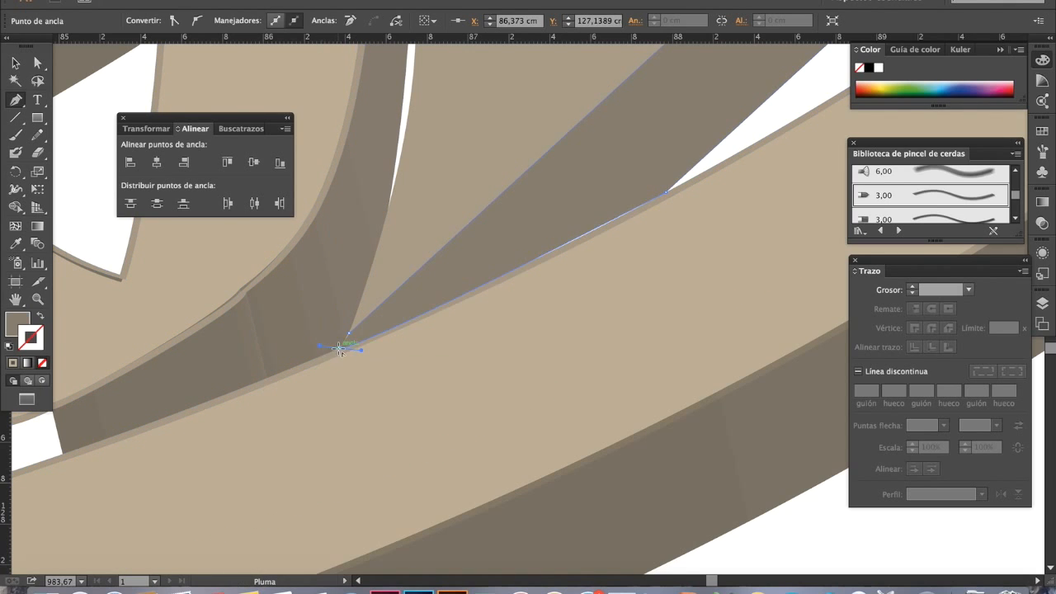
{"action": "left_click_drag", "start_coordinate": [342, 350], "coordinate": [350, 334]}
- Align the front face's upper cut corner with the side edge of the letter stem
{"action": "left_click", "coordinate": [502, 324], "text": "alt"}
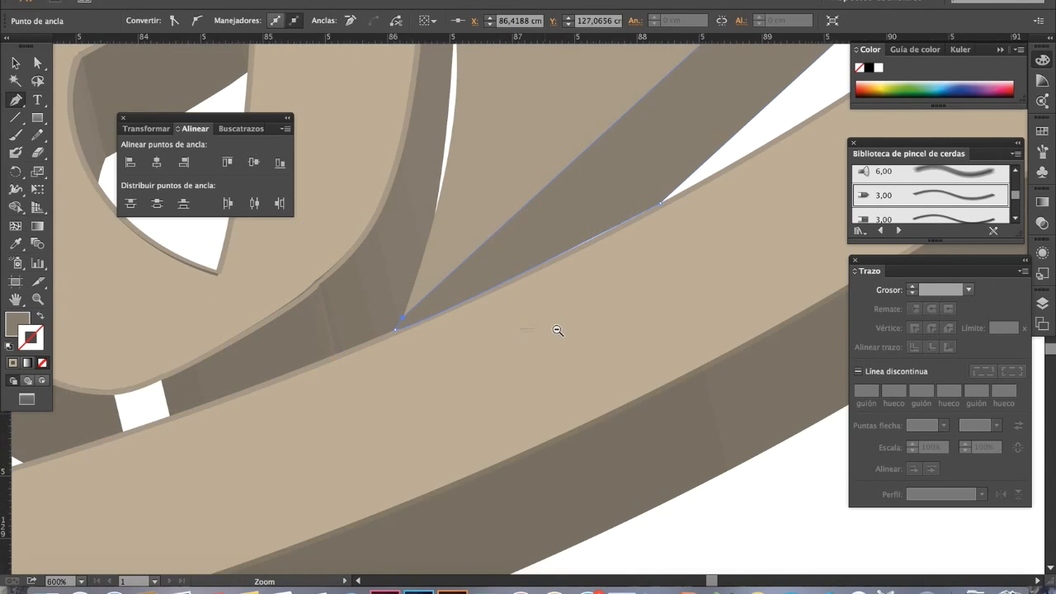
{"action": "left_click", "coordinate": [547, 333], "text": "alt"}
{"action": "left_click", "coordinate": [553, 331], "text": "alt"}
{"action": "left_click", "coordinate": [558, 330], "text": "alt"}
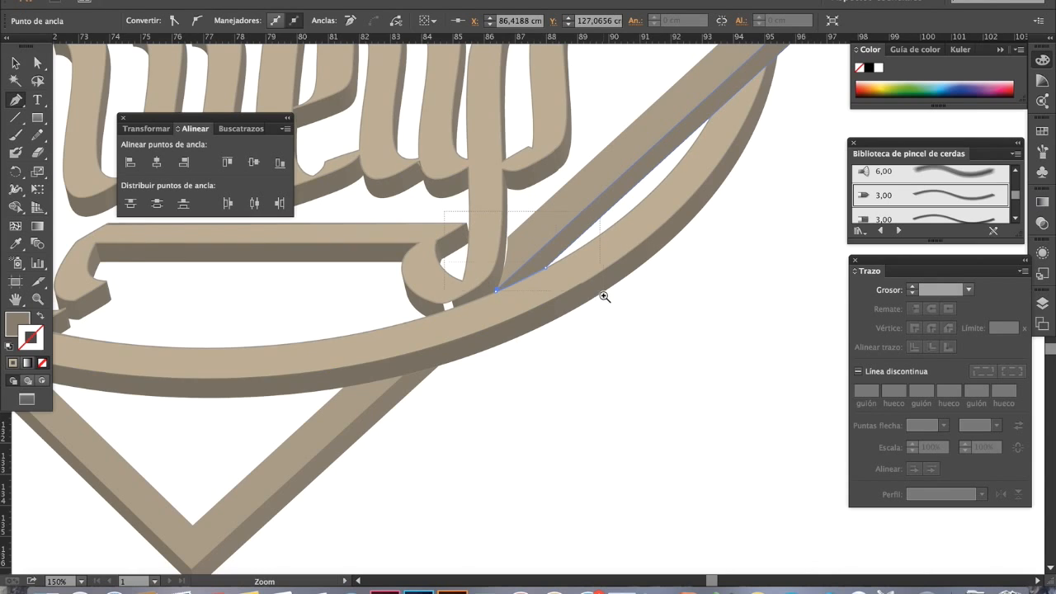
{"action": "left_click_drag", "start_coordinate": [601, 291], "coordinate": [580, 278]}
{"action": "left_click", "coordinate": [39, 65]}
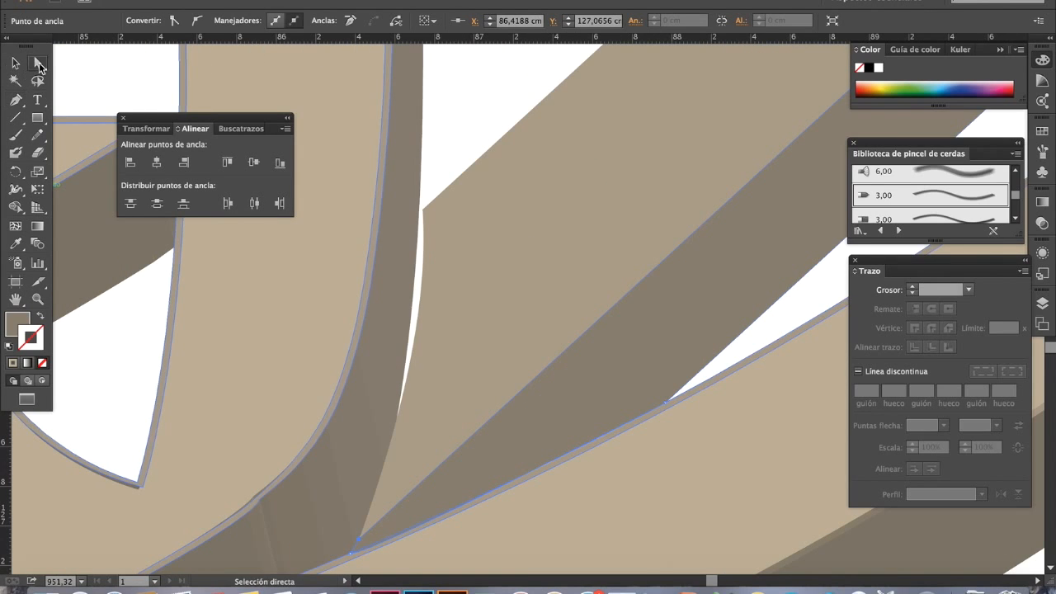
{"action": "scroll", "coordinate": [519, 330], "scroll_direction": "left", "scroll_amount": 3}
{"action": "left_click", "coordinate": [467, 217]}
{"action": "left_click_drag", "start_coordinate": [467, 217], "coordinate": [468, 217]}
- Adjust the upper corner's handle so the front face's cut edge follows the curve of the letter stem
{"action": "key", "text": "space"}
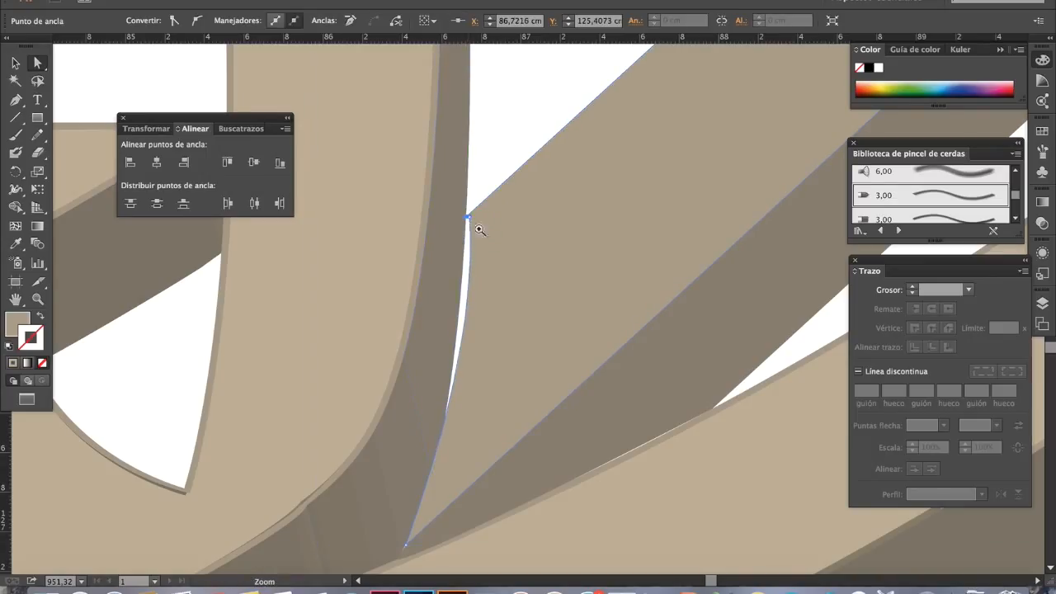
{"action": "left_click", "coordinate": [473, 223], "text": "ctrl"}
{"action": "left_click_drag", "start_coordinate": [507, 277], "coordinate": [481, 272]}
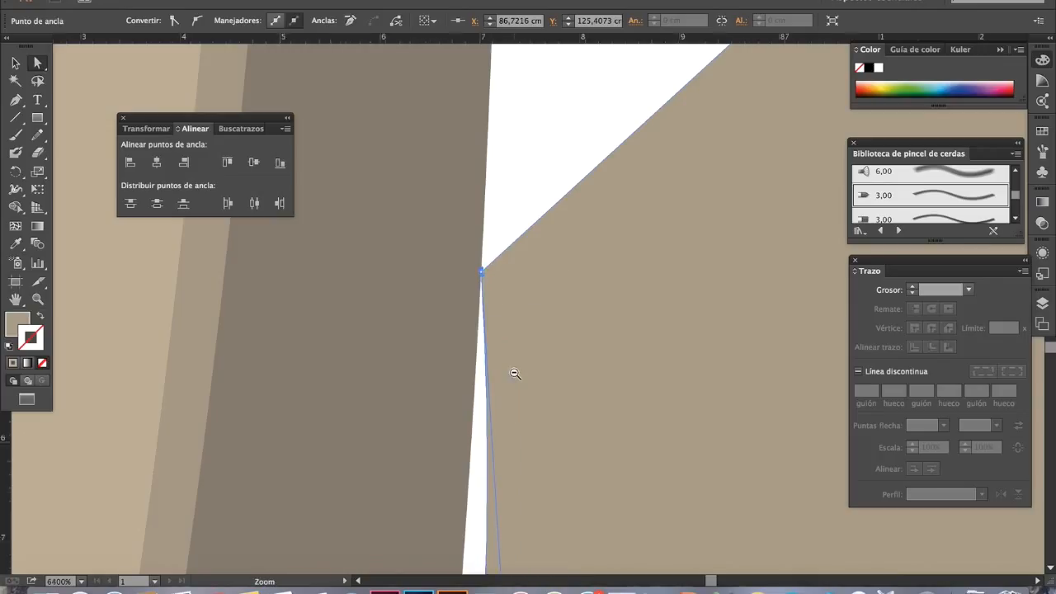
{"action": "key", "text": "ctrl+minus"}
{"action": "key", "text": "ctrl+minus"}
{"action": "key", "text": "ctrl+minus"}
{"action": "key", "text": "ctrl+minus"}
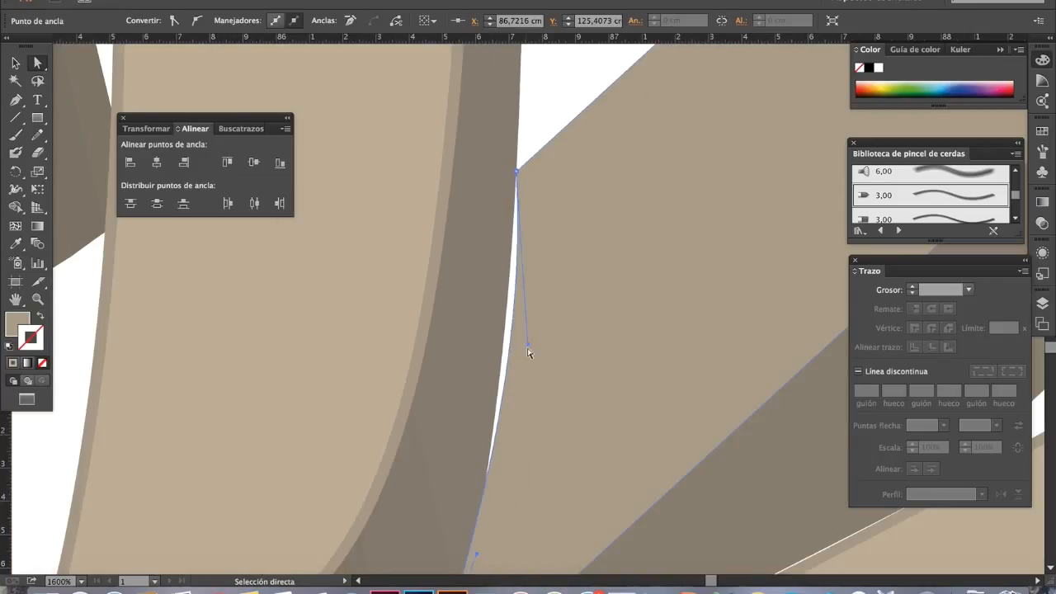
{"action": "left_click_drag", "start_coordinate": [528, 343], "coordinate": [512, 306]}
- Examine the lower crossing where the letter's hook and the diamond bar meet the oval
{"action": "key", "text": "super+space"}
{"action": "left_click", "coordinate": [556, 400], "text": "alt+super"}
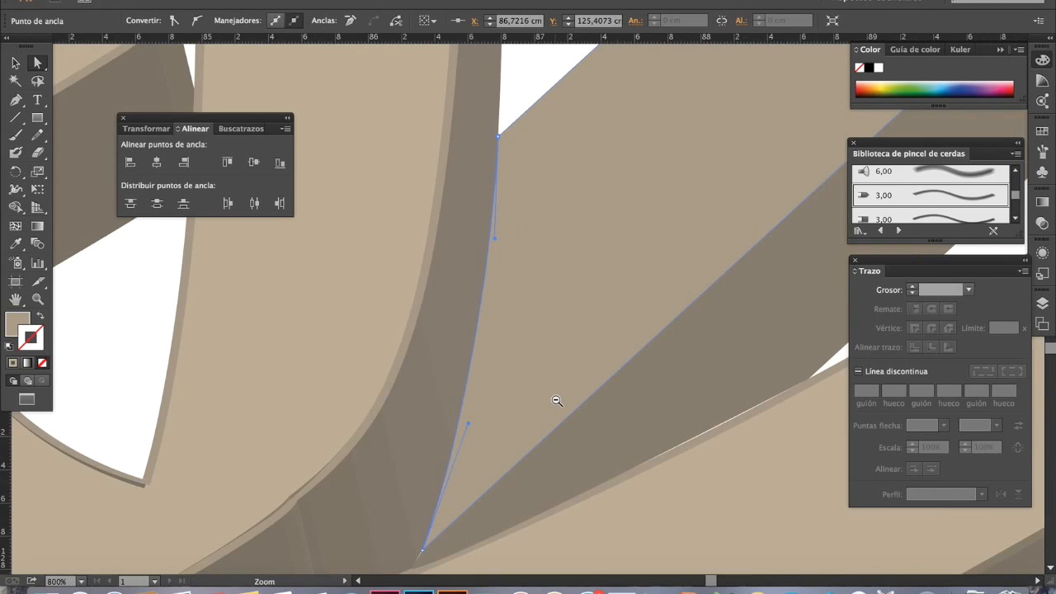
{"action": "left_click", "coordinate": [557, 396], "text": "alt+super"}
{"action": "left_click", "coordinate": [565, 375], "text": "alt+super"}
{"action": "left_click", "coordinate": [565, 375], "text": "alt+super"}
{"action": "left_click", "coordinate": [547, 372], "text": "alt+super"}
{"action": "left_click", "coordinate": [549, 372], "text": "alt+super"}
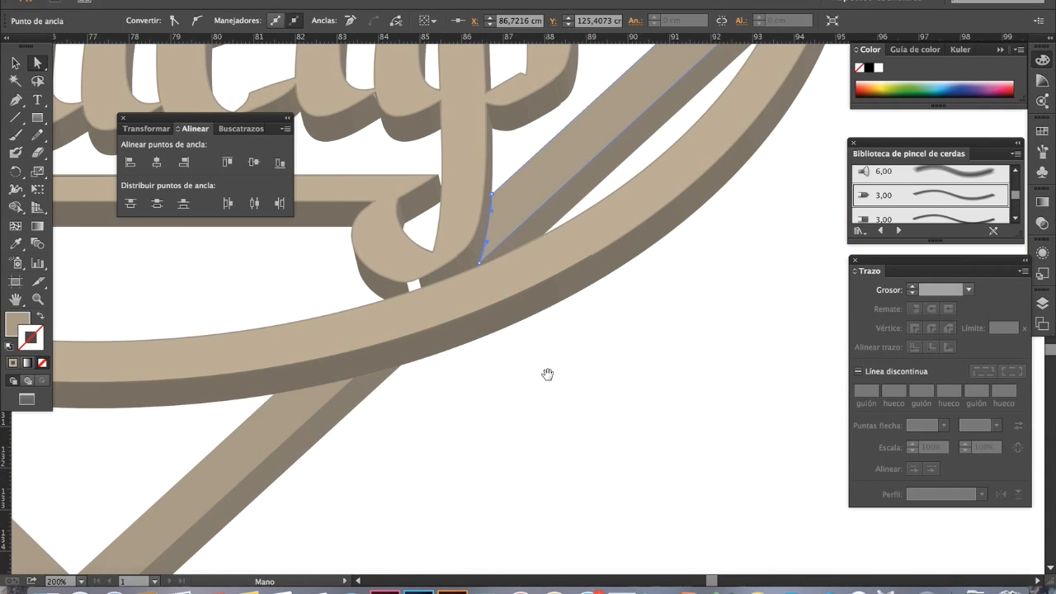
{"action": "left_click_drag", "start_coordinate": [559, 373], "coordinate": [630, 389]}
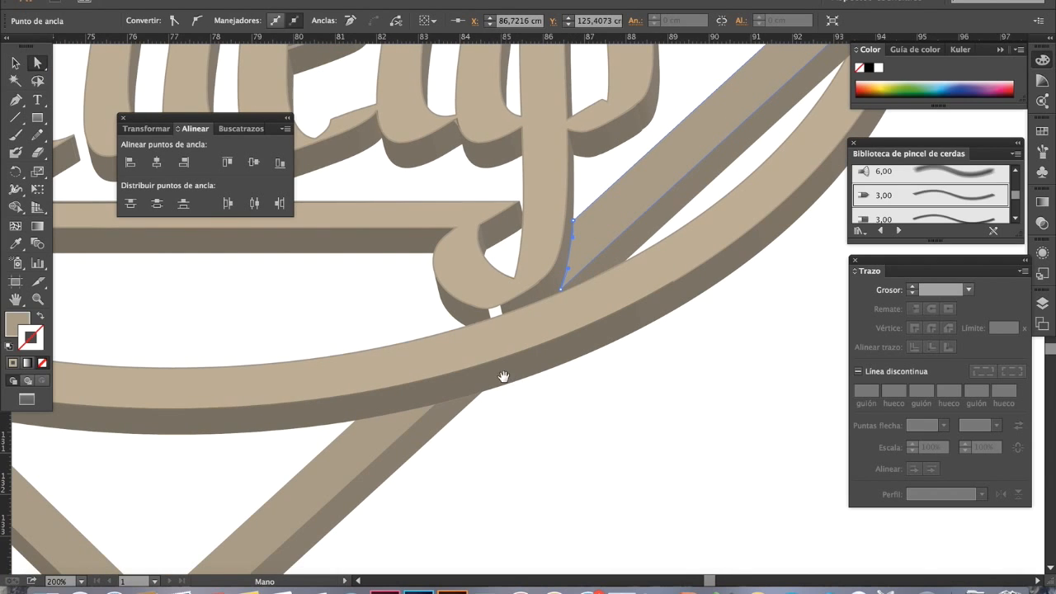
{"action": "left_click_drag", "start_coordinate": [488, 302], "coordinate": [556, 337]}
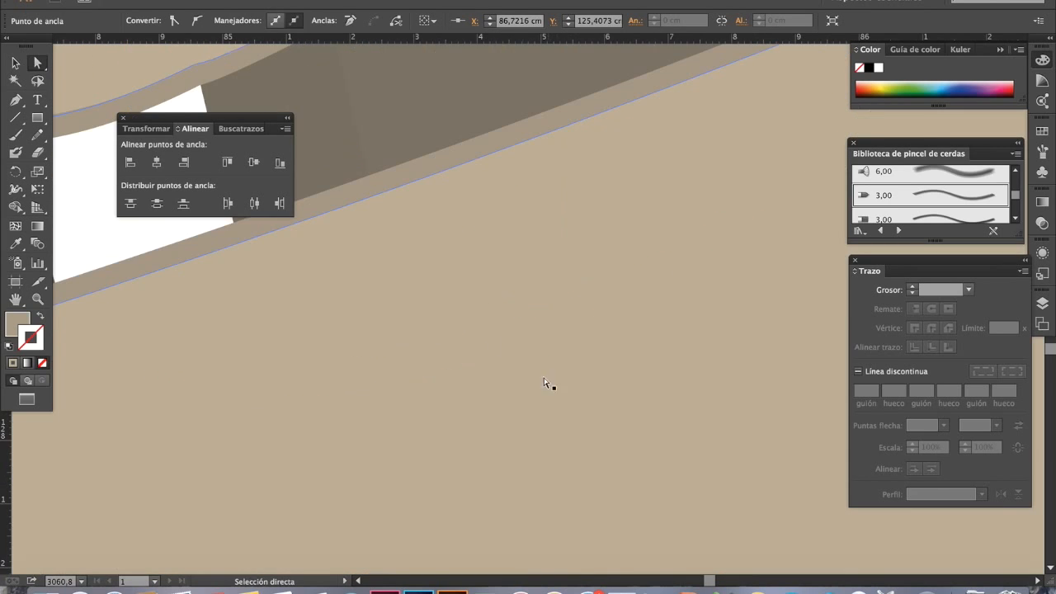
{"action": "left_click_drag", "start_coordinate": [259, 231], "coordinate": [576, 359]}
{"action": "left_click", "coordinate": [494, 323], "text": "alt+super"}
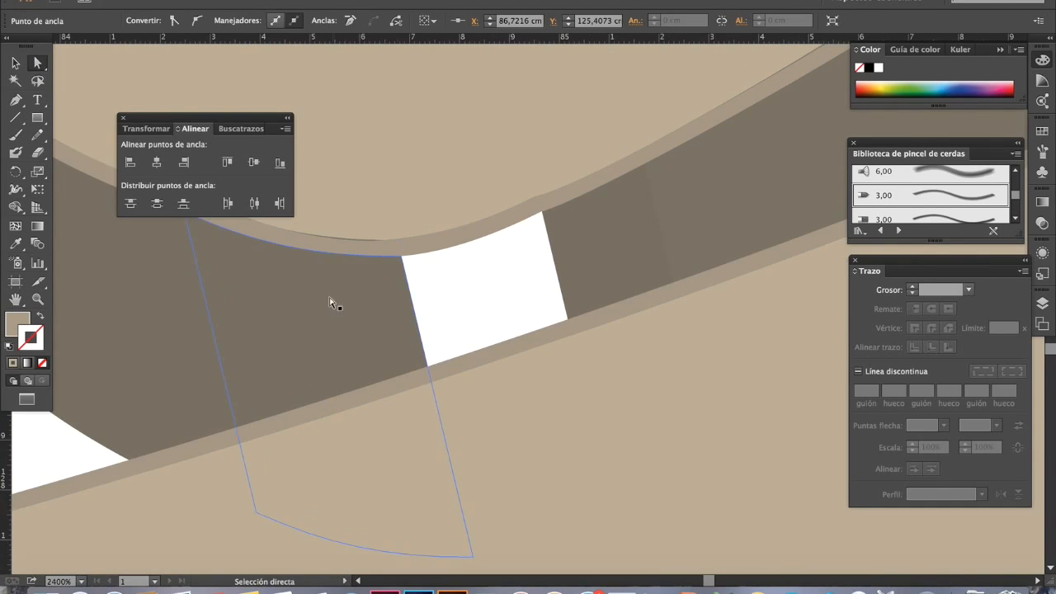
{"action": "left_click", "coordinate": [382, 255]}
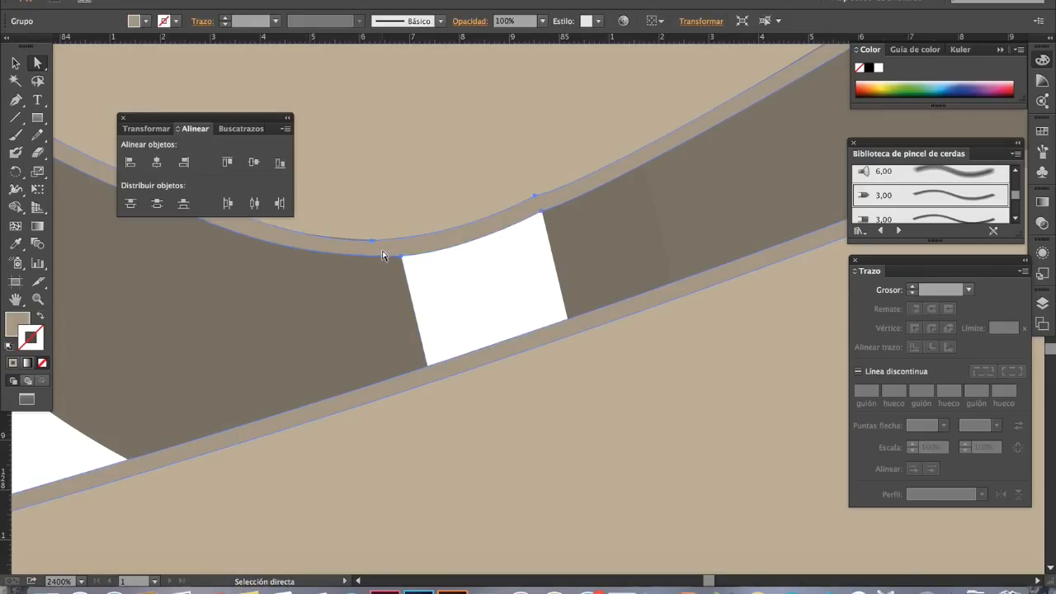
{"action": "key", "text": "Up"}
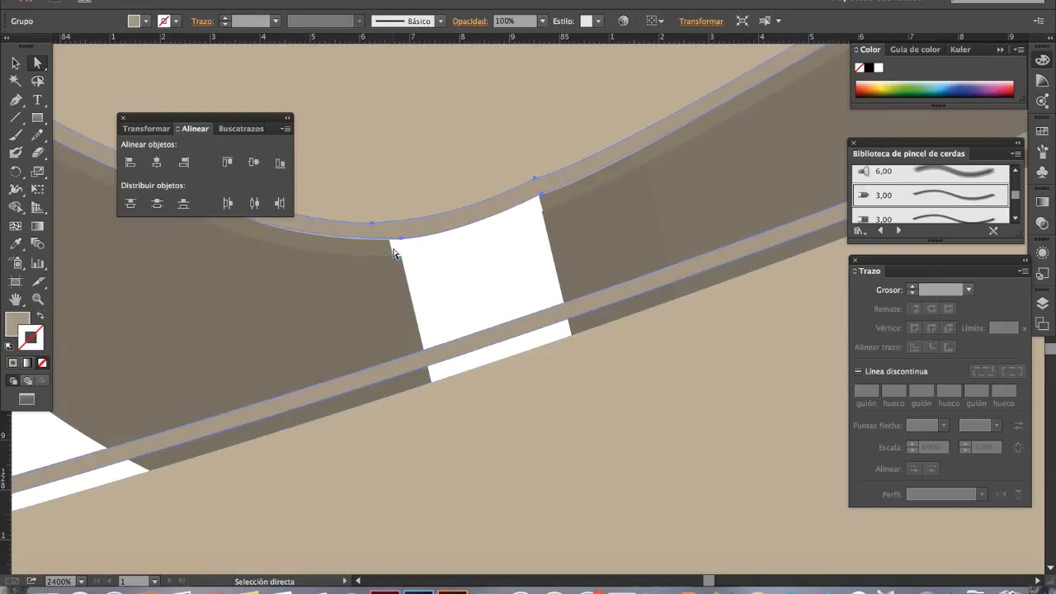
{"action": "key", "text": "Down"}
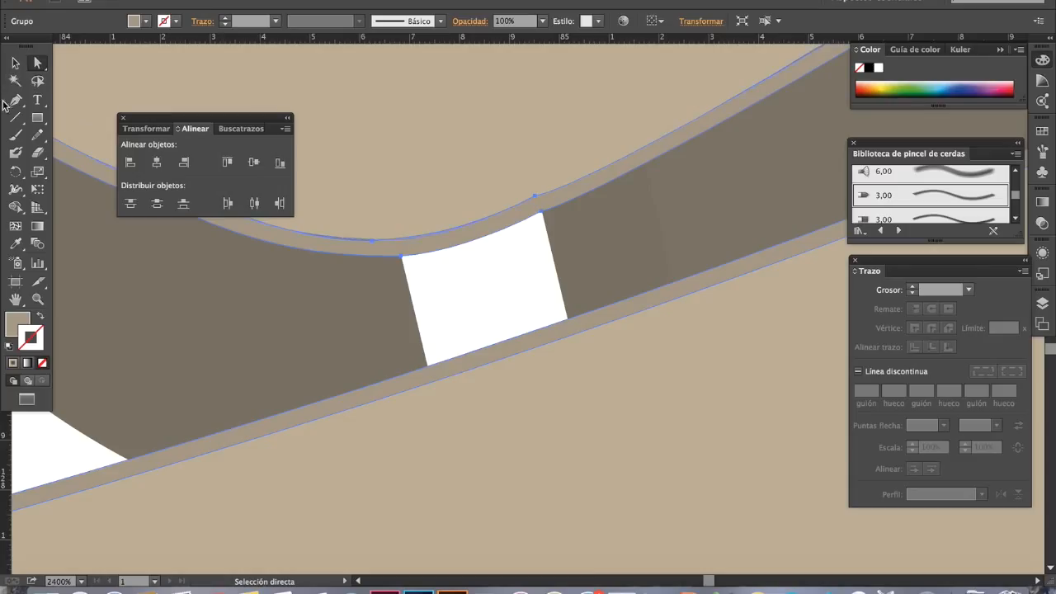
- Draw a four-sided patch over the white gap between the letter's hook and the oval, and sample the dark side colour for its fill
{"action": "left_click", "coordinate": [14, 101]}
{"action": "left_click", "coordinate": [439, 289], "text": "super"}
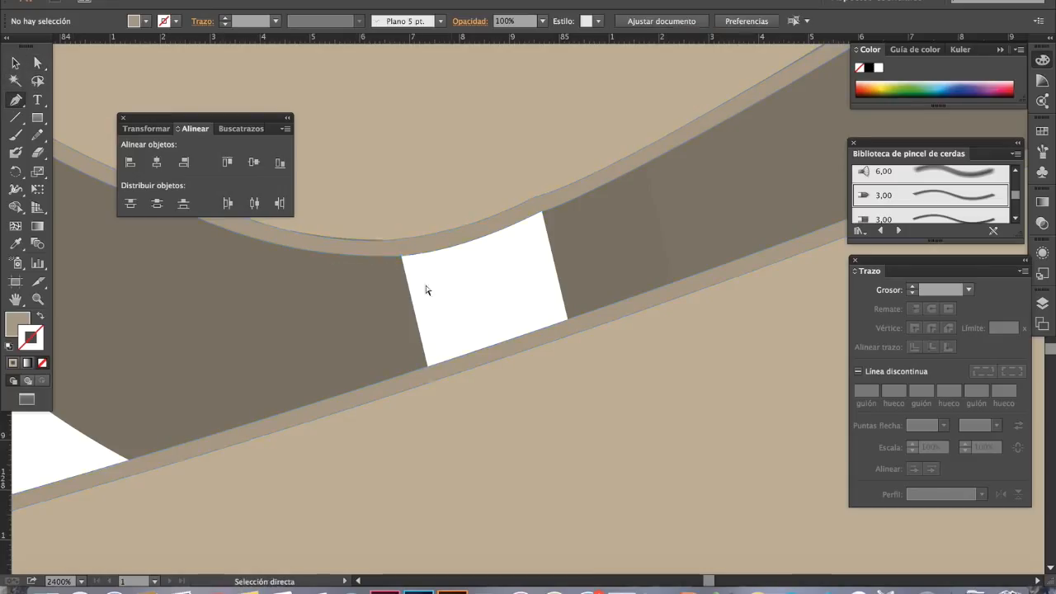
{"action": "left_click", "coordinate": [392, 249]}
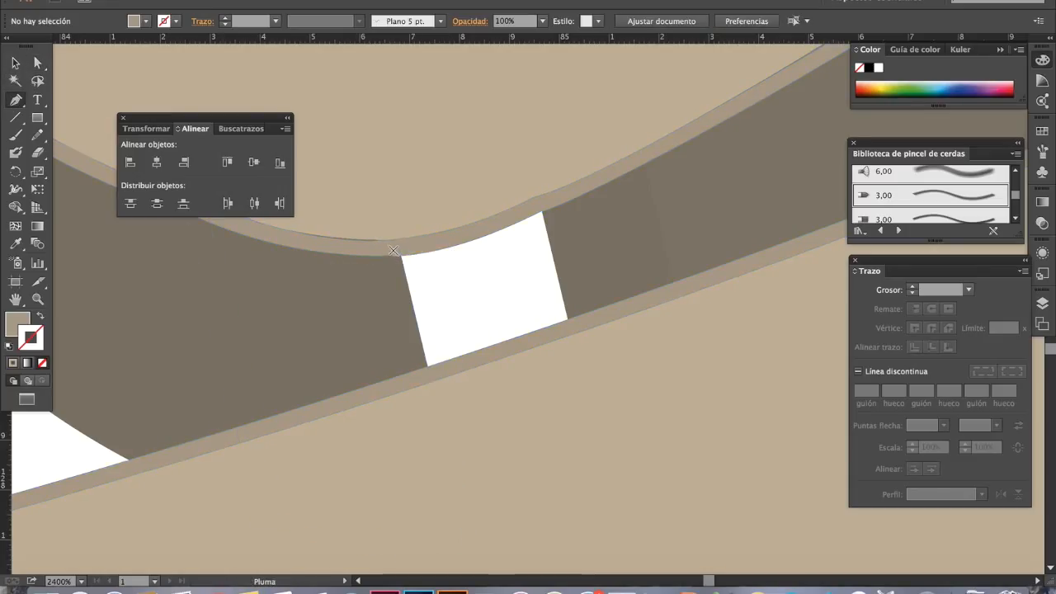
{"action": "left_click", "coordinate": [546, 201]}
{"action": "left_click", "coordinate": [577, 322]}
{"action": "left_click", "coordinate": [424, 375]}
{"action": "left_click", "coordinate": [393, 249]}
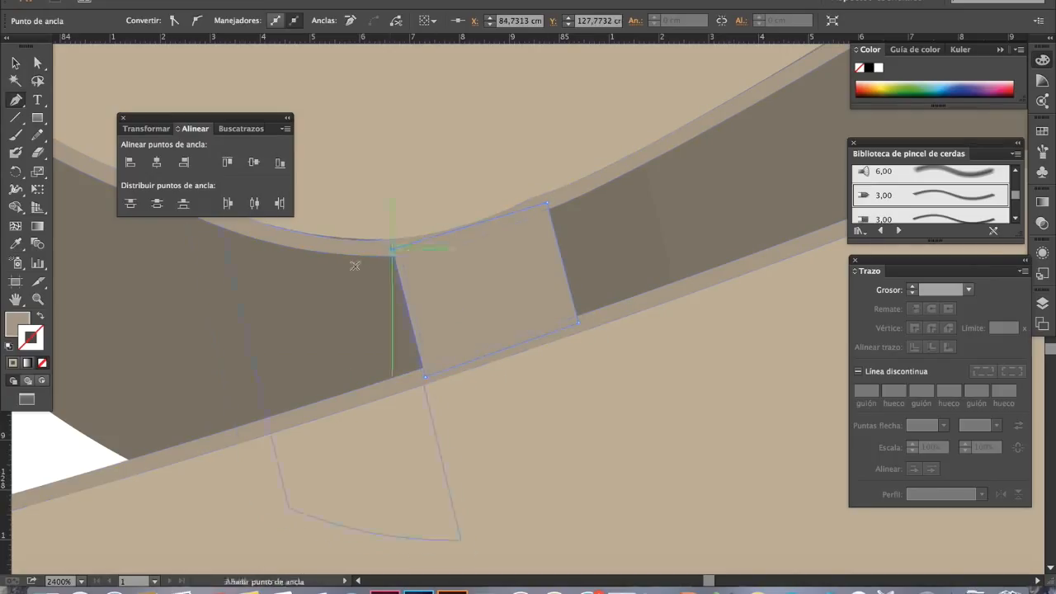
{"action": "left_click", "coordinate": [16, 244]}
{"action": "left_click", "coordinate": [196, 313]}
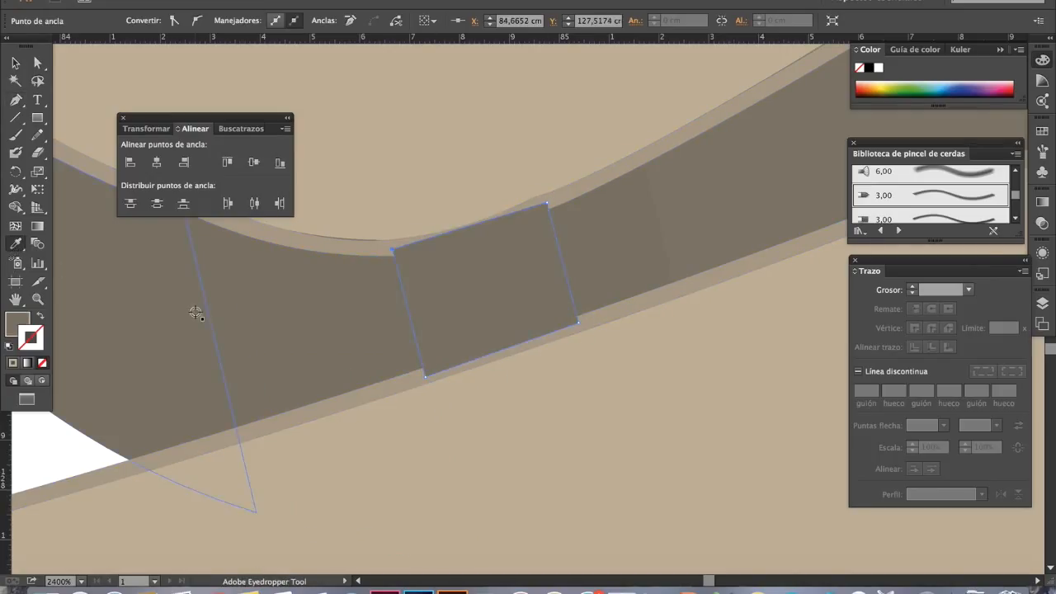
- Bring the thin edge face of the lettering and oval to the front, over the new patch
{"action": "left_click", "coordinate": [311, 246]}
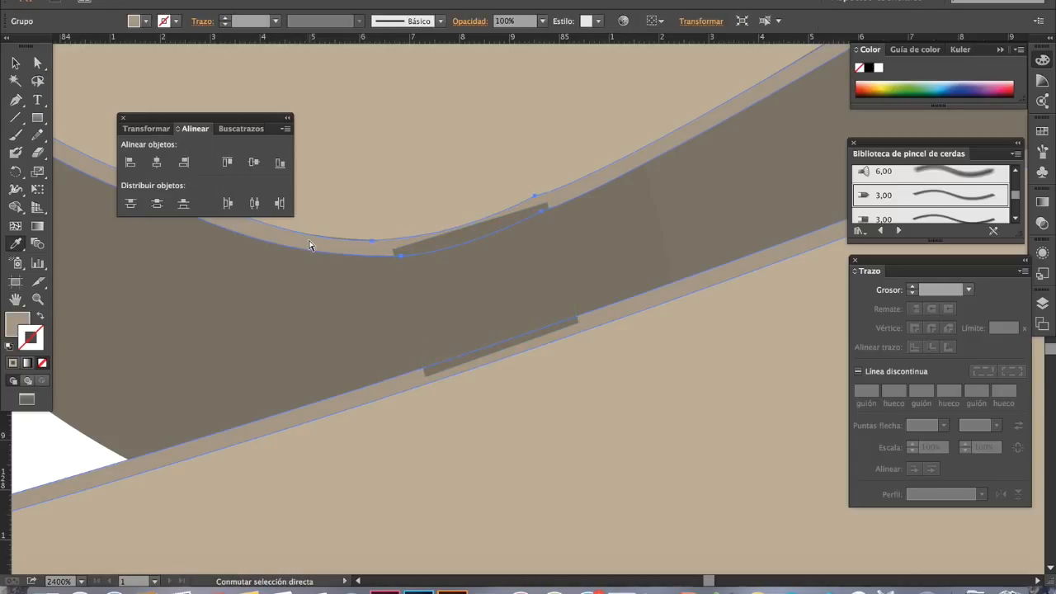
{"action": "left_click", "coordinate": [468, 312]}
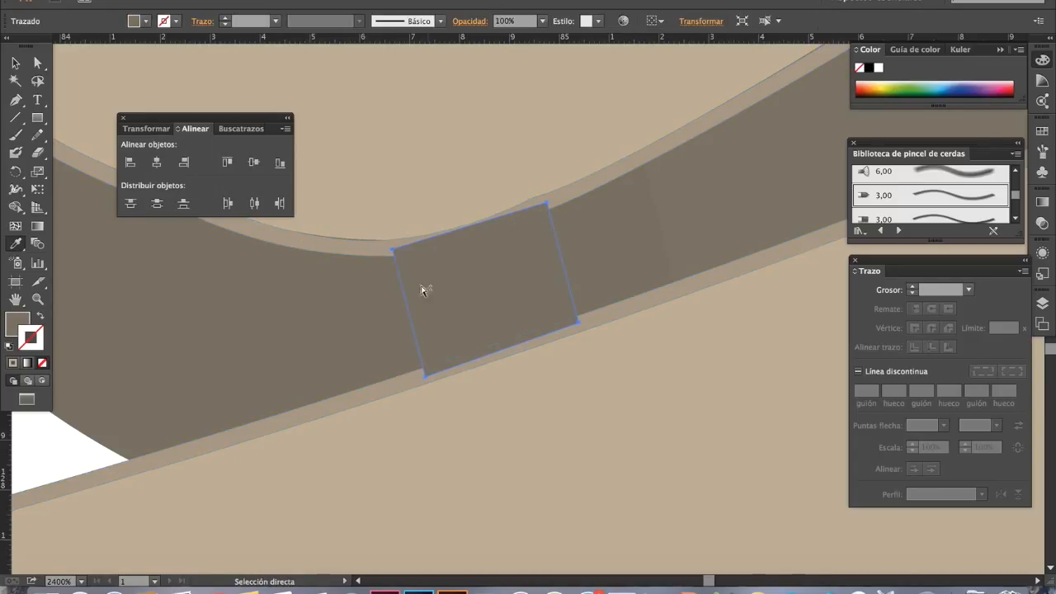
{"action": "left_click", "coordinate": [15, 63]}
{"action": "left_click", "coordinate": [359, 151]}
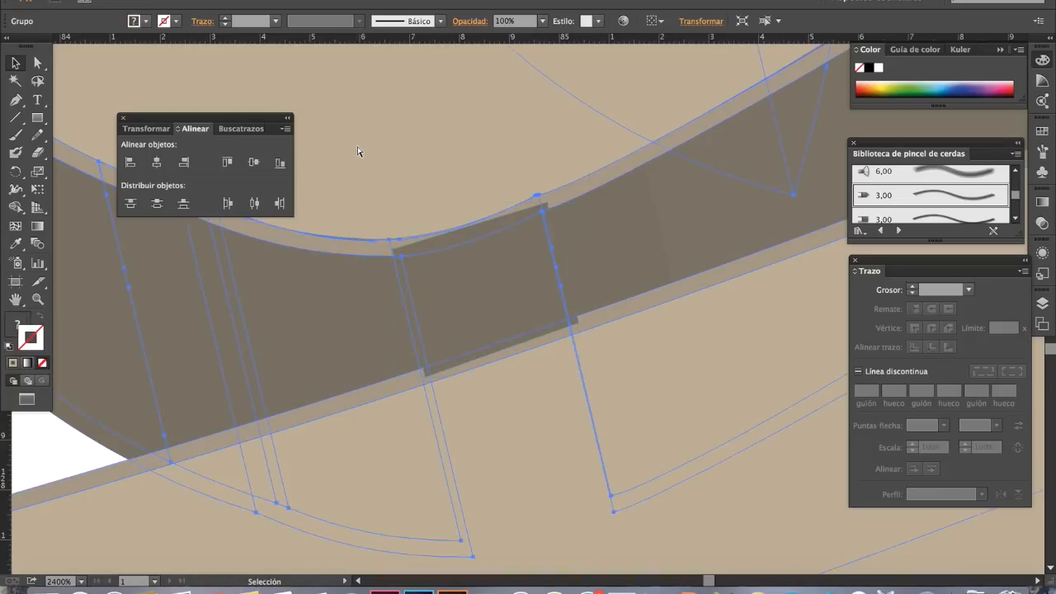
{"action": "key", "text": "ctrl"}
{"action": "left_click", "coordinate": [358, 269], "text": "shift"}
{"action": "left_click", "coordinate": [355, 238]}
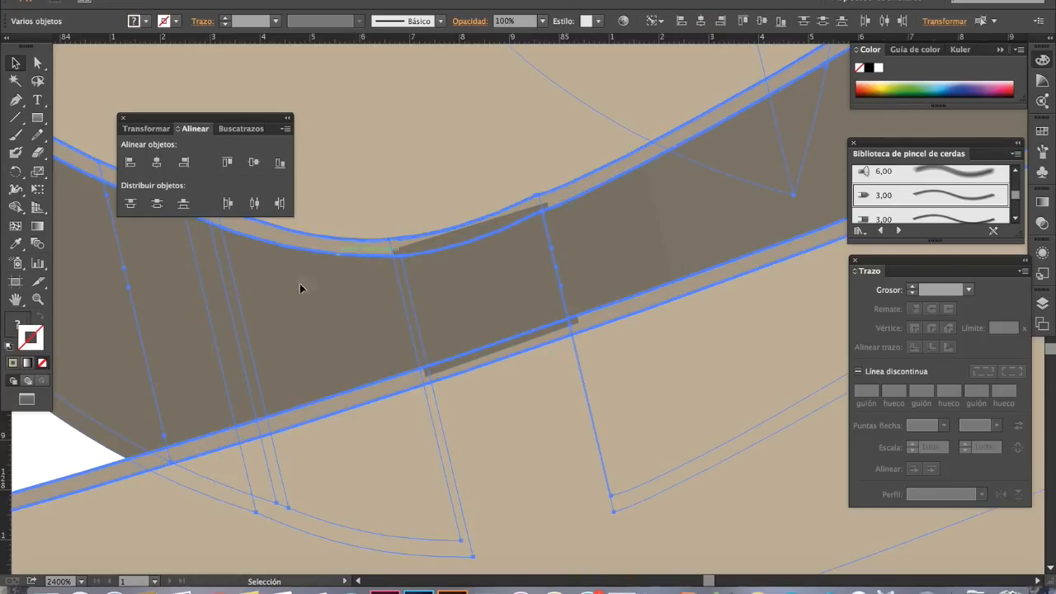
{"action": "left_click", "coordinate": [64, 473]}
{"action": "left_click", "coordinate": [333, 238]}
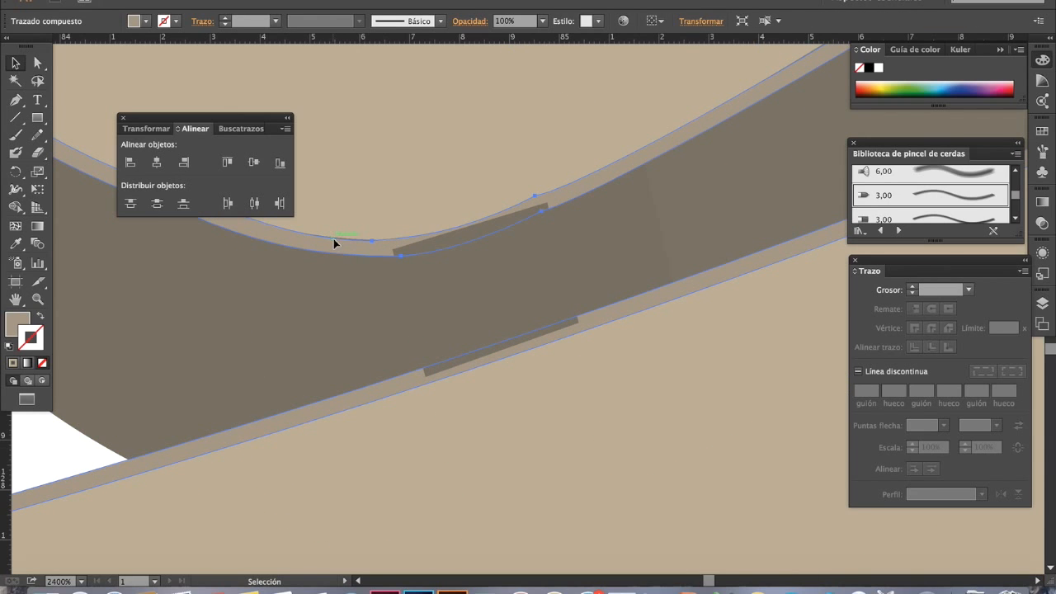
{"action": "key", "text": "ctrl"}
{"action": "key", "text": "super+shift+]"}
- Examine the patched area and the lower part of the frame with nothing selected
{"action": "left_click", "coordinate": [518, 326], "text": "alt+super"}
{"action": "left_click", "coordinate": [518, 326], "text": "alt+super"}
{"action": "left_click", "coordinate": [542, 358], "text": "alt+super"}
{"action": "left_click", "coordinate": [542, 357], "text": "alt+super"}
{"action": "left_click", "coordinate": [542, 358], "text": "alt+super"}
{"action": "left_click", "coordinate": [542, 357], "text": "alt+super"}
{"action": "left_click", "coordinate": [542, 357], "text": "alt+super"}
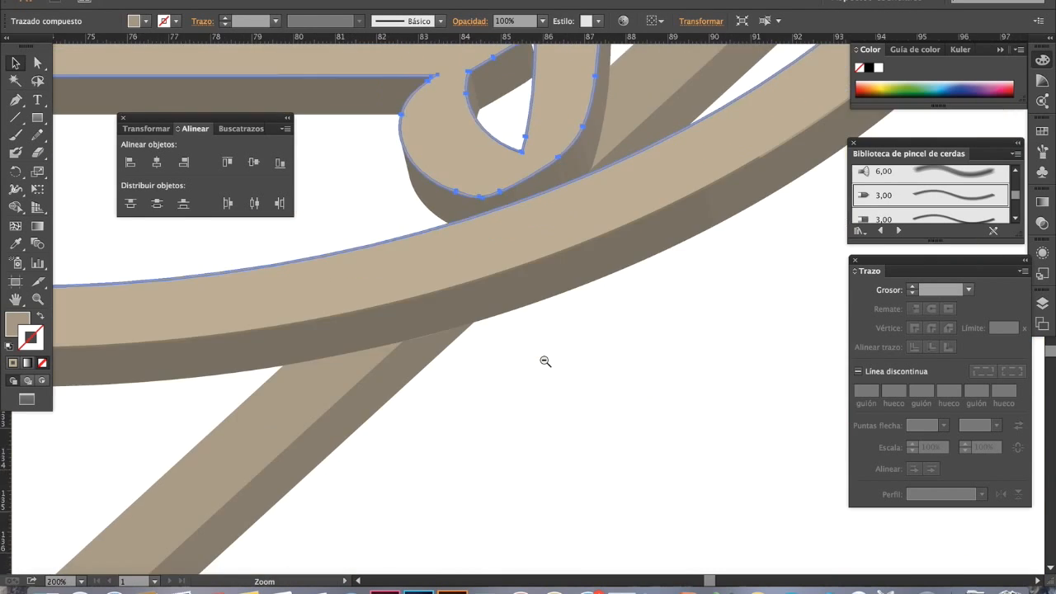
{"action": "left_click", "coordinate": [542, 358], "text": "alt+super"}
{"action": "left_click", "coordinate": [542, 357], "text": "alt+super"}
{"action": "left_click_drag", "start_coordinate": [542, 358], "coordinate": [538, 403]}
{"action": "left_click_drag", "start_coordinate": [607, 353], "coordinate": [641, 391]}
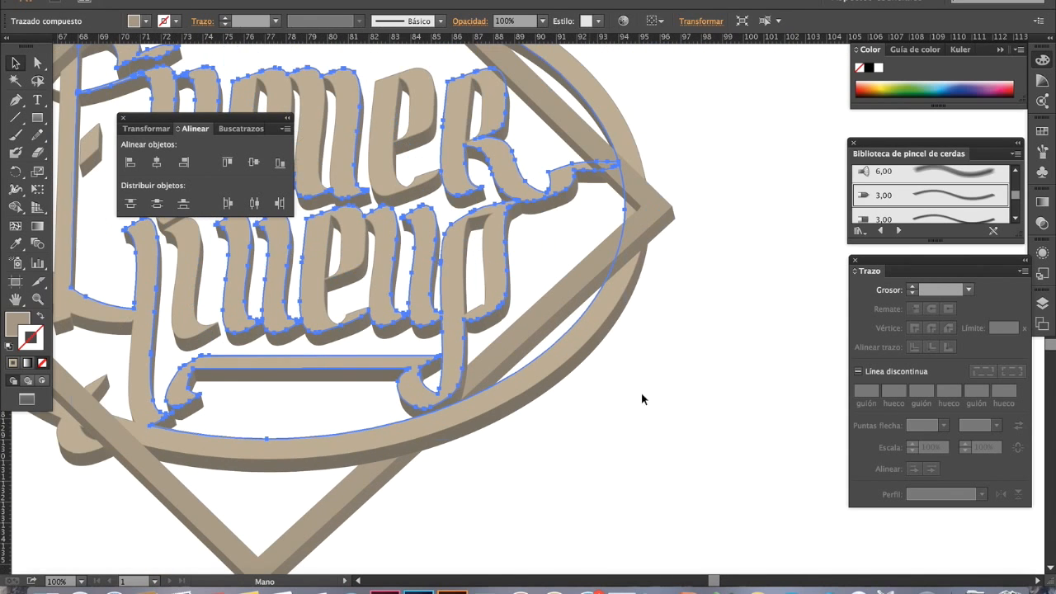
{"action": "left_click", "coordinate": [656, 399]}
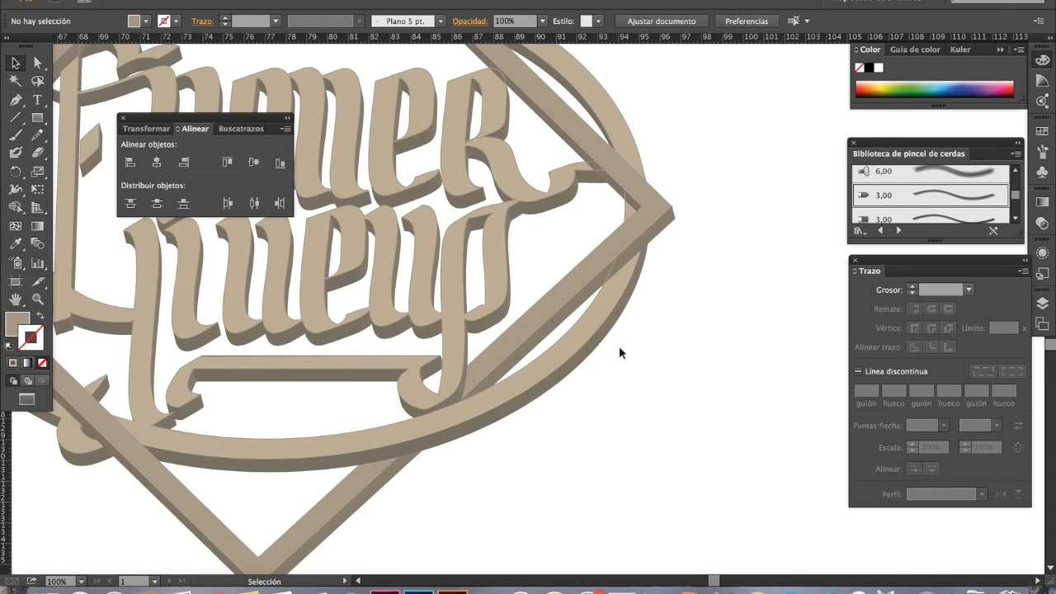
- Try to erase the oval's thin edge strip where it crosses the lower diamond bar near the frame's outer tip
{"action": "key", "text": "super+space"}
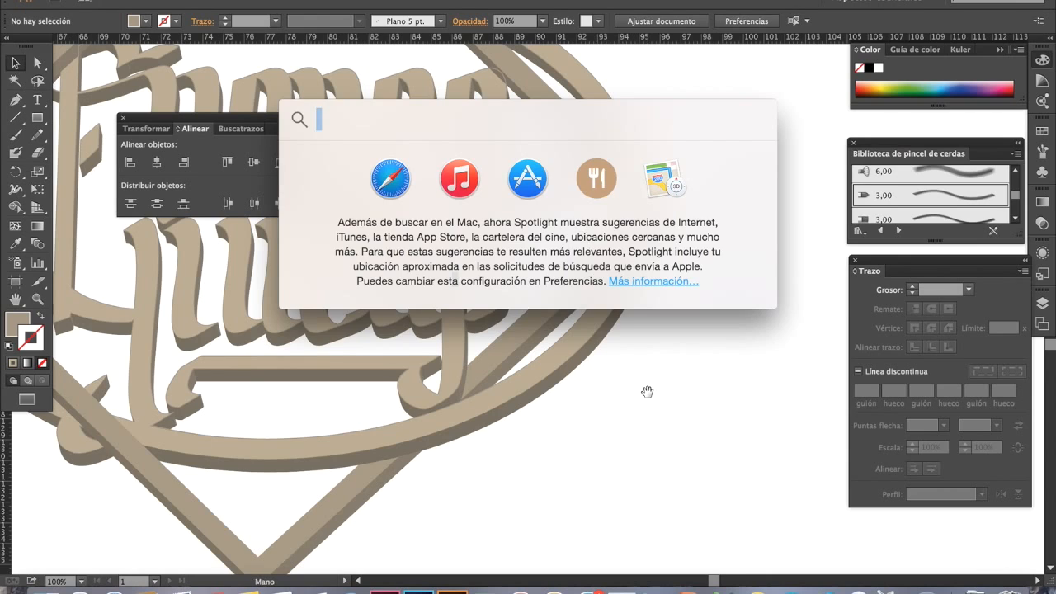
{"action": "key", "text": "Escape"}
{"action": "left_click_drag", "start_coordinate": [573, 248], "coordinate": [700, 358]}
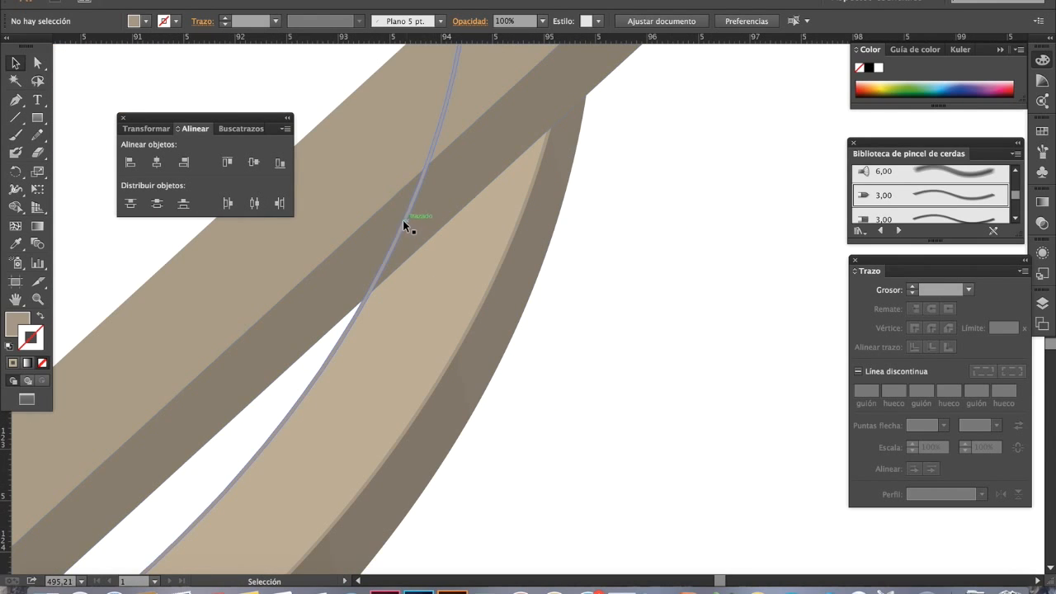
{"action": "left_click", "coordinate": [404, 223]}
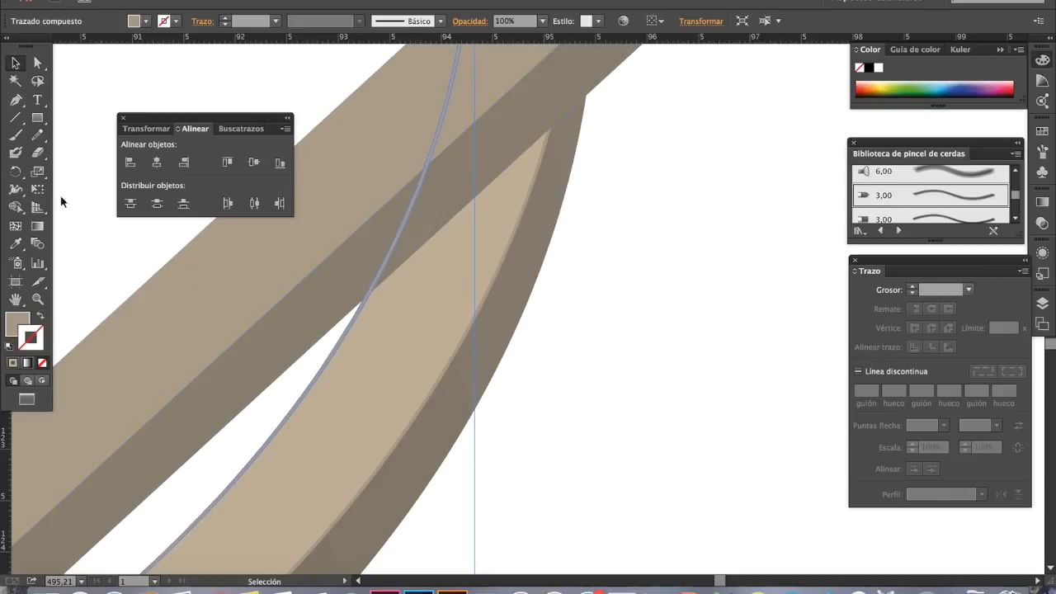
{"action": "left_click", "coordinate": [38, 152]}
{"action": "left_click_drag", "start_coordinate": [363, 359], "coordinate": [383, 358]}
{"action": "left_click_drag", "start_coordinate": [359, 284], "coordinate": [451, 333]}
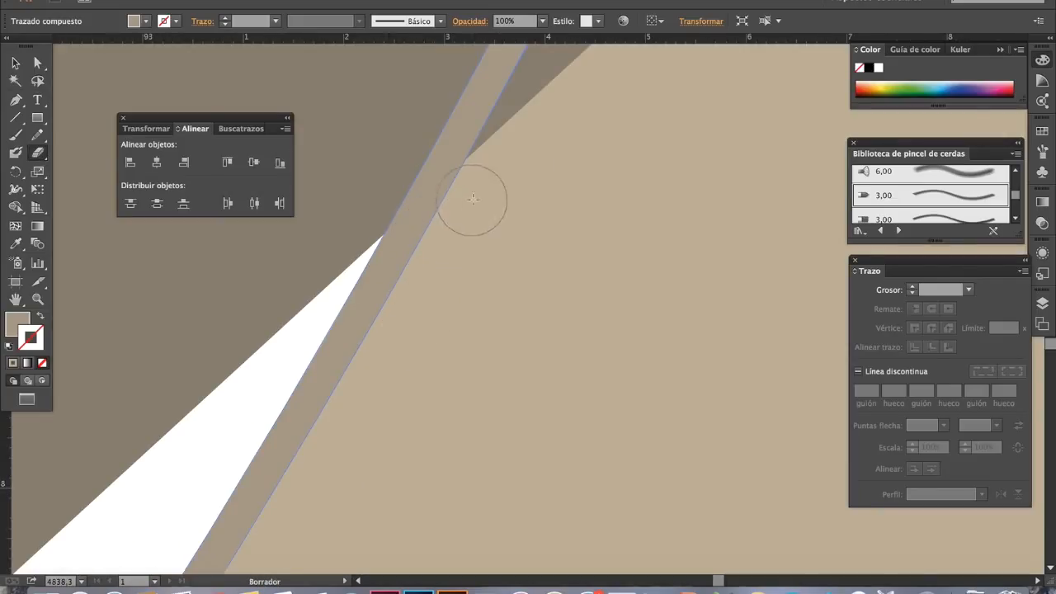
{"action": "left_click_drag", "start_coordinate": [479, 193], "coordinate": [427, 236]}
{"action": "key", "text": "super+space"}
{"action": "key", "text": "super+space"}
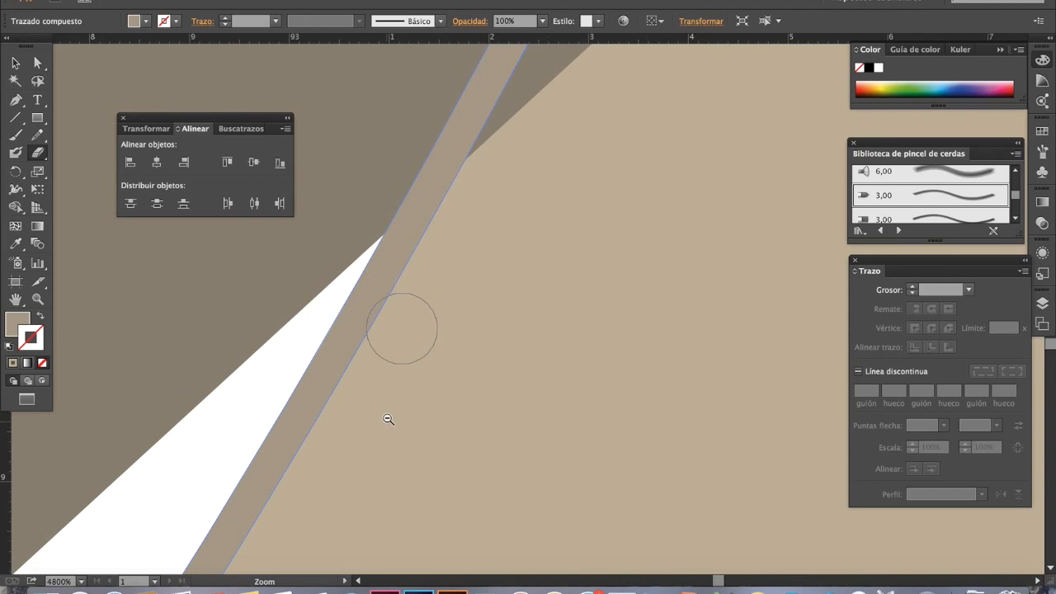
- Arrange the oval's thin edge face behind the diamond bar at the crossing and deselect it
{"action": "left_click", "coordinate": [389, 417], "text": "alt+super"}
{"action": "left_click", "coordinate": [392, 392], "text": "alt+super"}
{"action": "left_click", "coordinate": [406, 363], "text": "alt+super"}
{"action": "left_click", "coordinate": [411, 363], "text": "alt+super"}
{"action": "left_click", "coordinate": [419, 365], "text": "alt+super"}
{"action": "left_click", "coordinate": [457, 370], "text": "alt+super"}
{"action": "left_click", "coordinate": [462, 371], "text": "alt+super"}
{"action": "left_click", "coordinate": [469, 376], "text": "alt+super"}
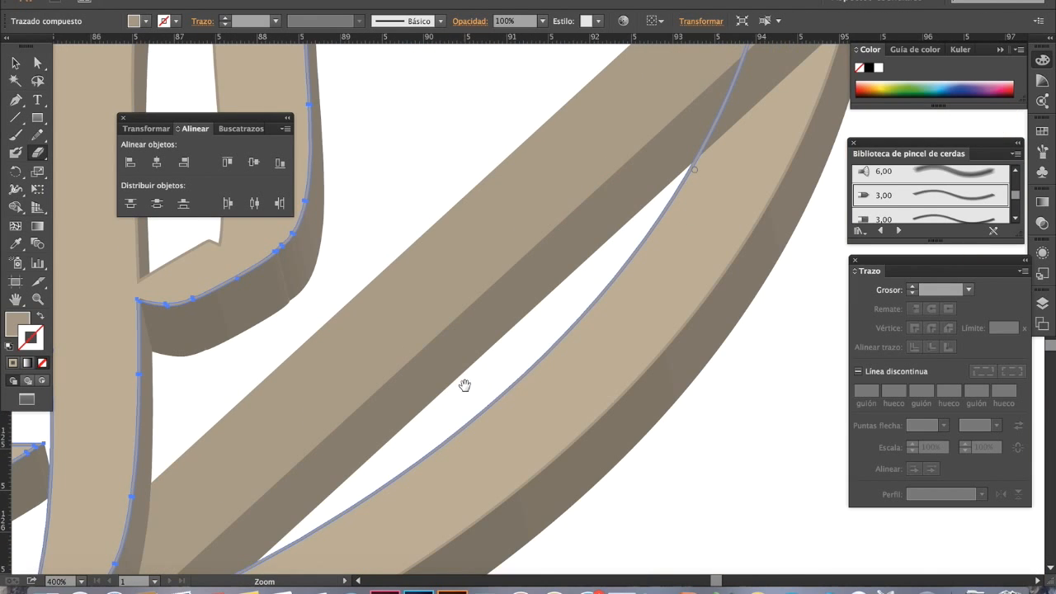
{"action": "left_click", "coordinate": [18, 63]}
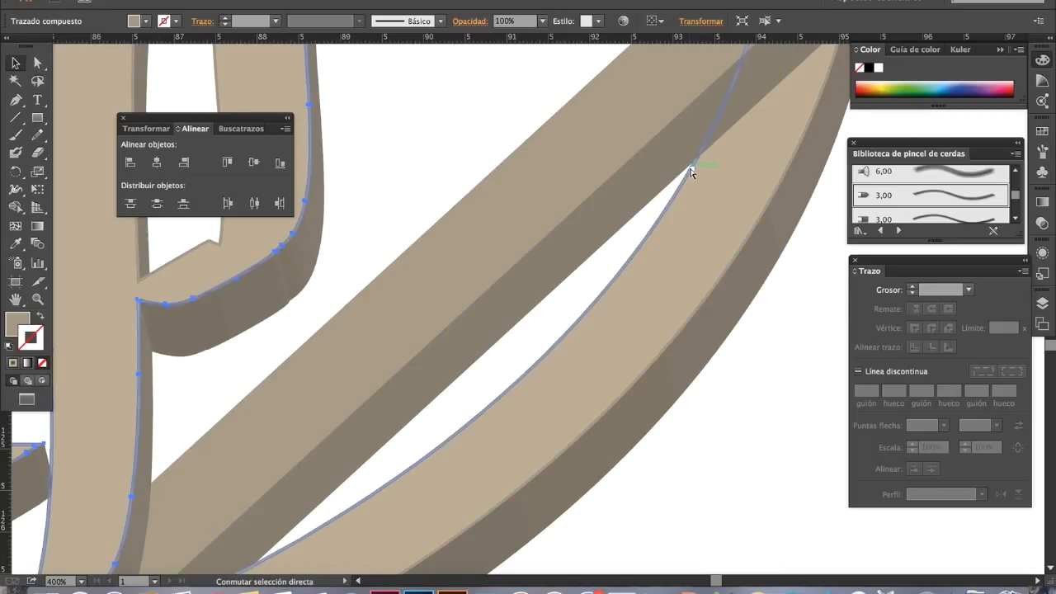
{"action": "left_click", "coordinate": [760, 409]}
- Move the lower corner of the upper bar's dark side face onto the diamond's inner corner at its outer tip
{"action": "left_click_drag", "start_coordinate": [759, 407], "coordinate": [651, 219]}
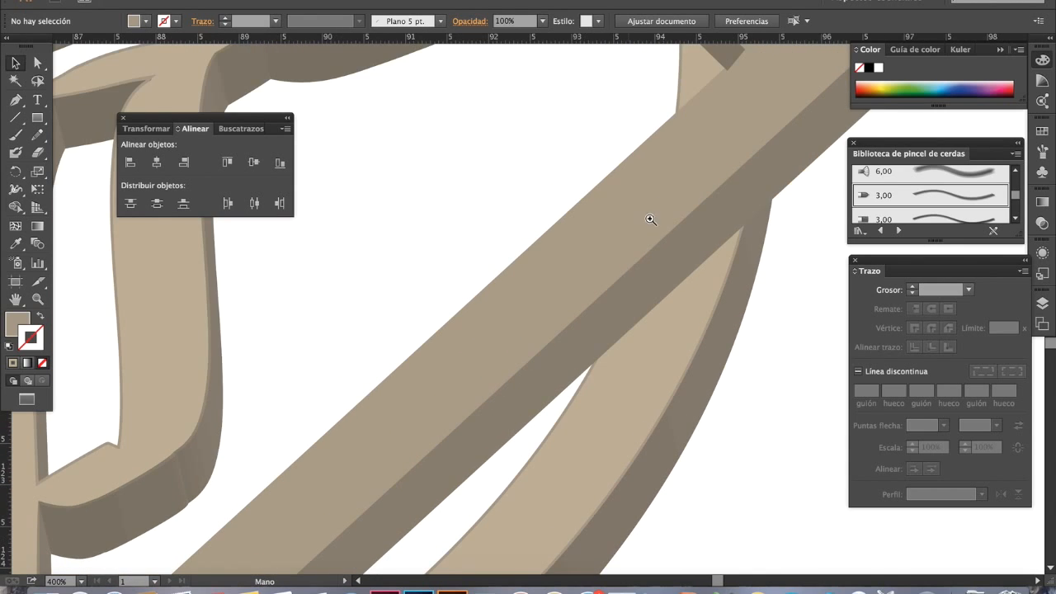
{"action": "left_click", "coordinate": [651, 220], "text": "alt"}
{"action": "scroll", "coordinate": [564, 223], "scroll_direction": "up", "scroll_amount": 3}
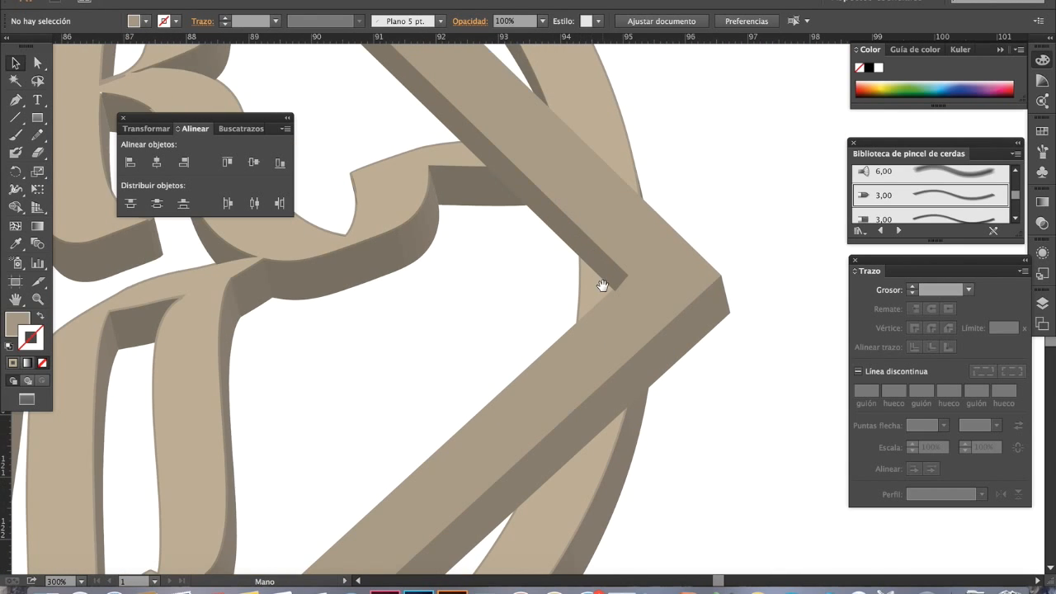
{"action": "left_click_drag", "start_coordinate": [598, 286], "coordinate": [639, 313]}
{"action": "left_click", "coordinate": [37, 63]}
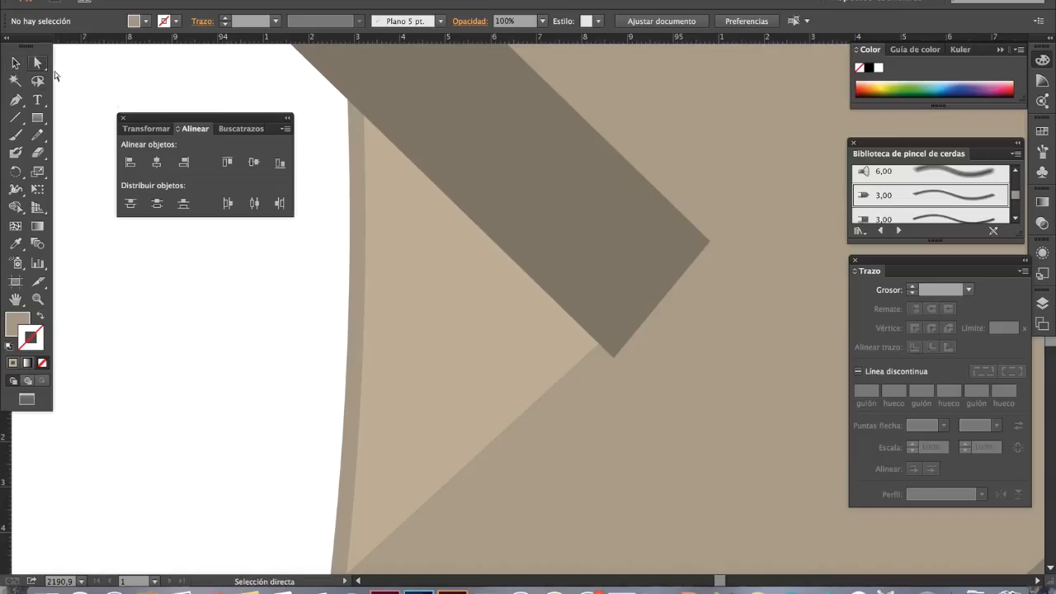
{"action": "left_click_drag", "start_coordinate": [612, 355], "coordinate": [593, 339]}
- Examine the whole lettering and diamond frame for remaining crossings, from the outer tip to the lower point
{"action": "key", "text": "super+space"}
{"action": "key", "text": "super+space"}
{"action": "left_click", "coordinate": [551, 367], "text": "alt+super"}
{"action": "left_click", "coordinate": [547, 327], "text": "alt+super"}
{"action": "left_click", "coordinate": [538, 279], "text": "alt+super"}
{"action": "left_click", "coordinate": [538, 279], "text": "alt+super"}
{"action": "left_click", "coordinate": [539, 278], "text": "alt+super"}
{"action": "left_click", "coordinate": [539, 279], "text": "alt+super"}
{"action": "left_click", "coordinate": [538, 279], "text": "alt+super"}
{"action": "left_click", "coordinate": [493, 294], "text": "alt+super"}
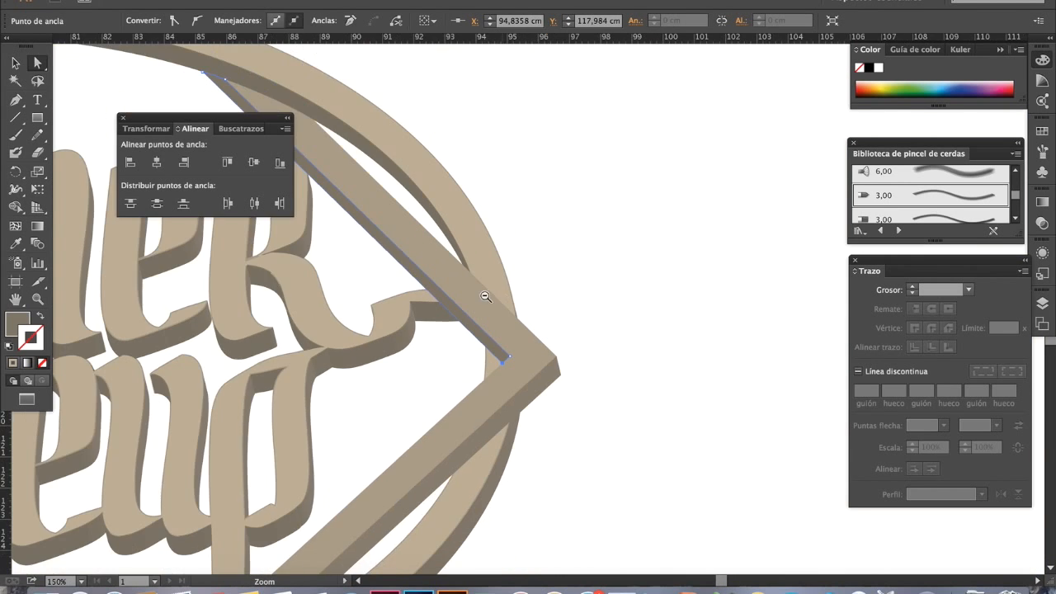
{"action": "left_click", "coordinate": [485, 303], "text": "alt+super"}
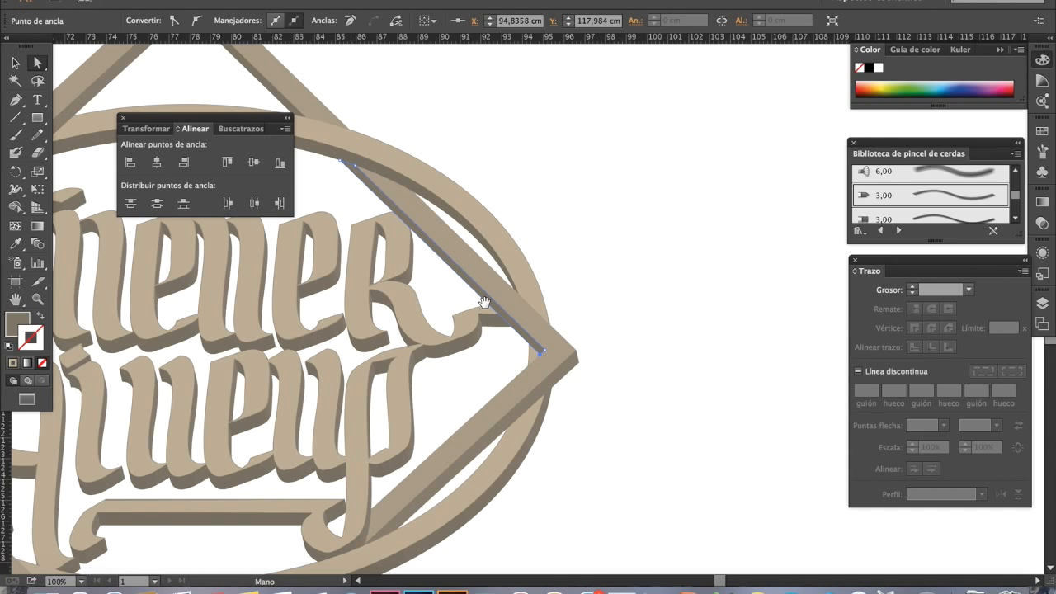
{"action": "left_click_drag", "start_coordinate": [439, 290], "coordinate": [634, 251]}
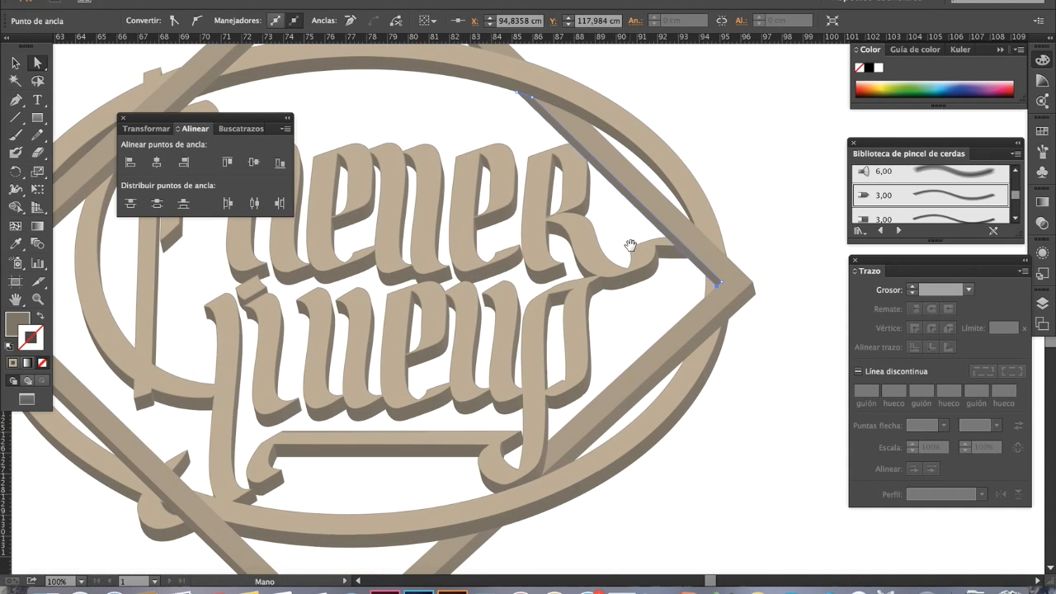
{"action": "left_click", "coordinate": [634, 252]}
{"action": "left_click_drag", "start_coordinate": [630, 217], "coordinate": [671, 222]}
{"action": "left_click_drag", "start_coordinate": [500, 292], "coordinate": [593, 236]}
{"action": "left_click_drag", "start_coordinate": [562, 347], "coordinate": [613, 303]}
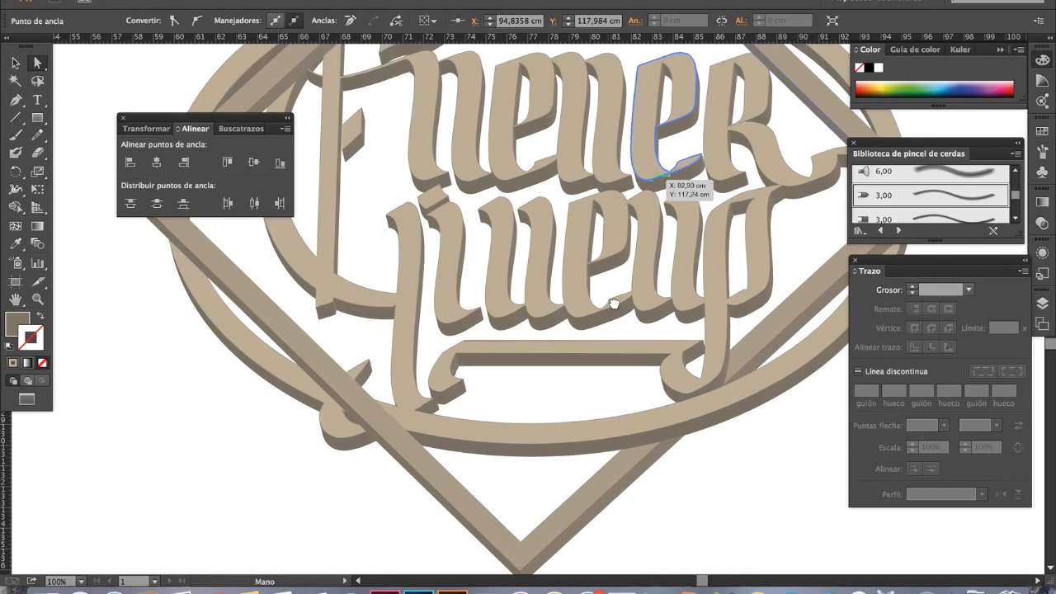
{"action": "left_click_drag", "start_coordinate": [556, 378], "coordinate": [564, 353]}
{"action": "key", "text": "ctrl+a"}
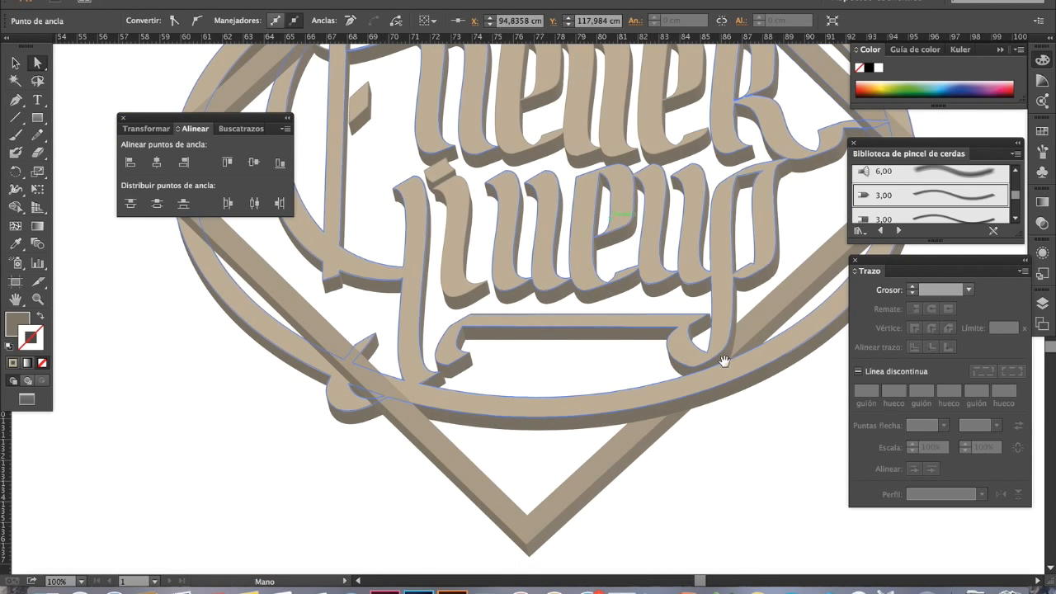
- Check the crossings around the frame's outer tip and lower half, including the lettering's front outline, then view the whole logo deselected
{"action": "left_click_drag", "start_coordinate": [643, 404], "coordinate": [667, 420]}
{"action": "mouse_move", "coordinate": [441, 289]}
{"action": "left_mouse_down"}
{"action": "mouse_move", "coordinate": [511, 338]}
{"action": "mouse_move", "coordinate": [485, 330]}
{"action": "mouse_move", "coordinate": [499, 389]}
{"action": "left_mouse_up"}
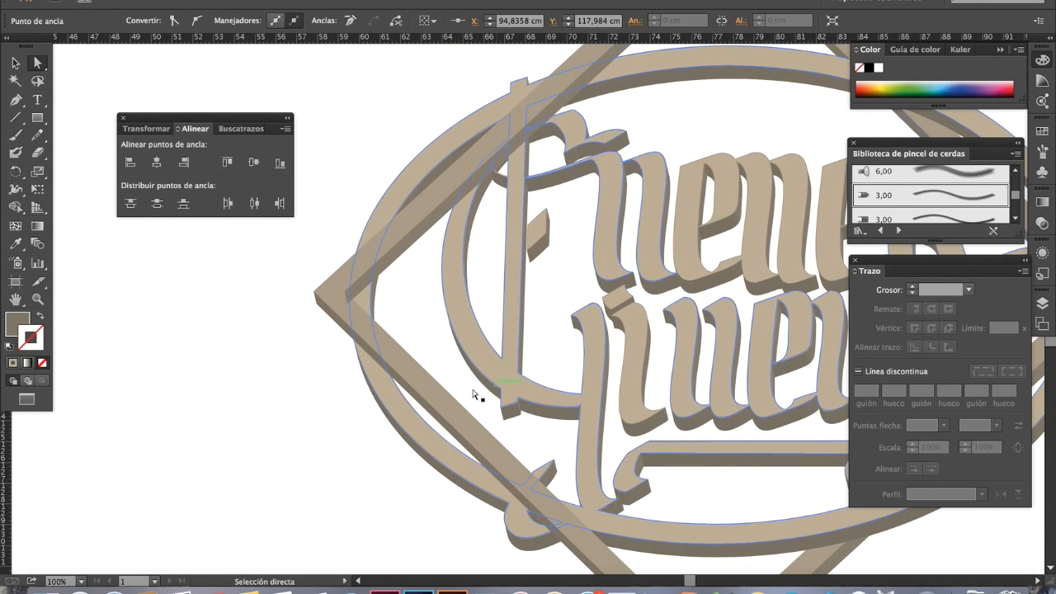
{"action": "left_click_drag", "start_coordinate": [431, 385], "coordinate": [470, 247]}
{"action": "left_click_drag", "start_coordinate": [464, 175], "coordinate": [447, 307]}
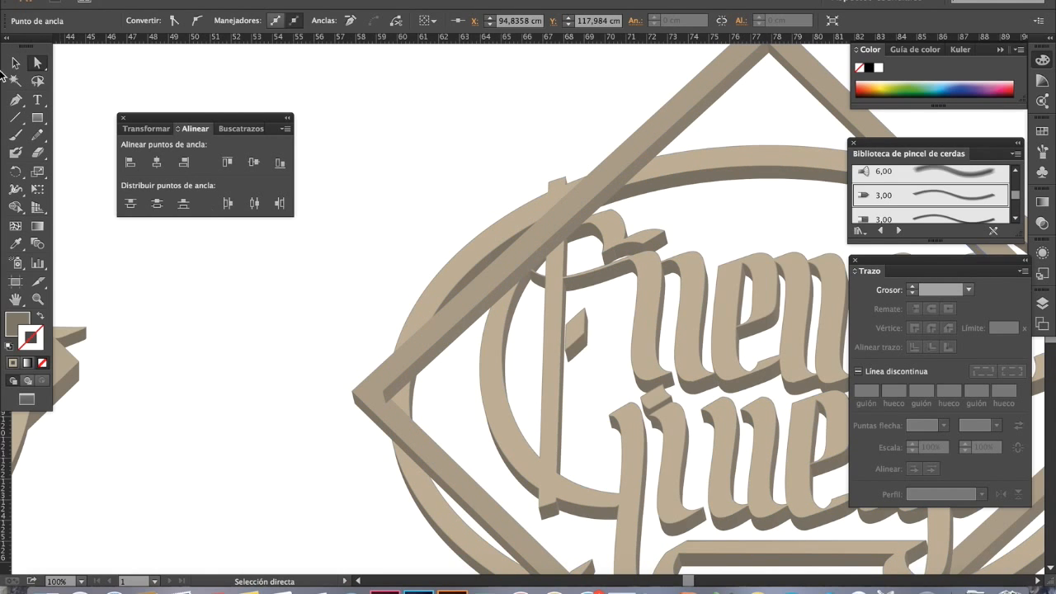
{"action": "left_click", "coordinate": [15, 62]}
{"action": "left_click", "coordinate": [461, 269]}
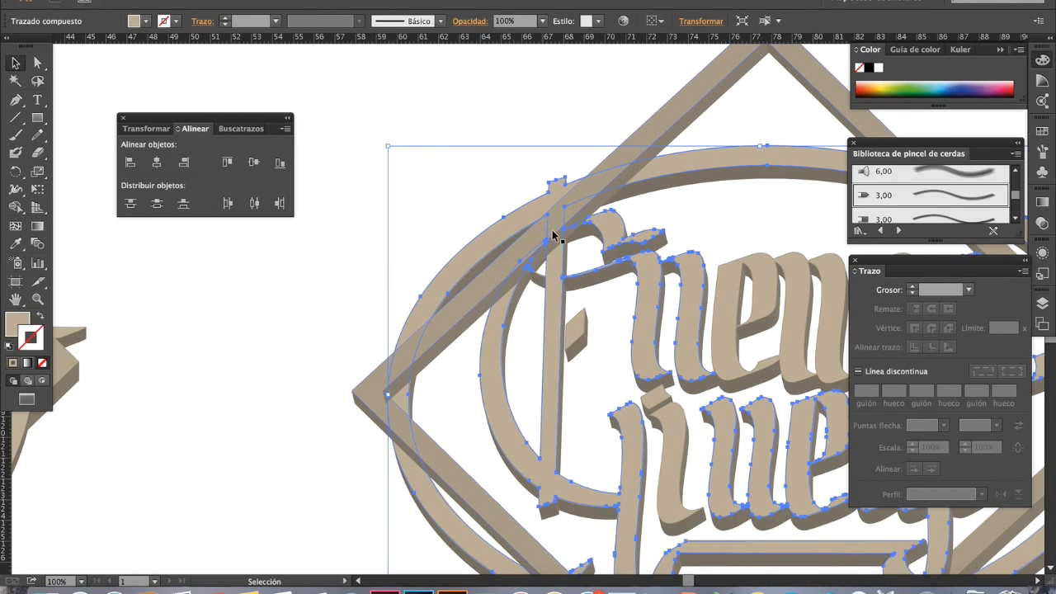
{"action": "left_click_drag", "start_coordinate": [438, 476], "coordinate": [319, 264]}
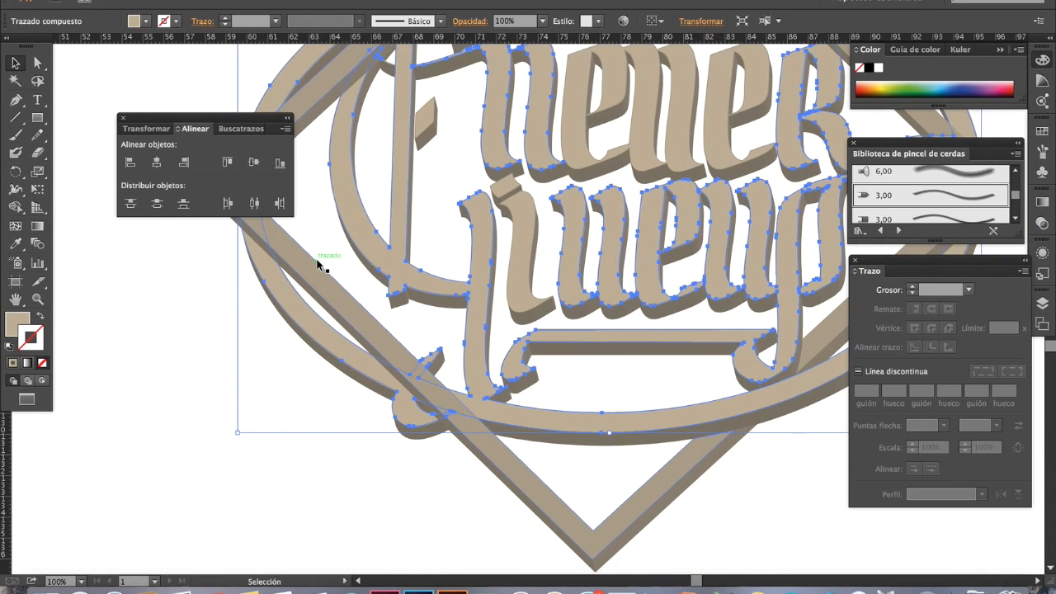
{"action": "key", "text": "ctrl+minus"}
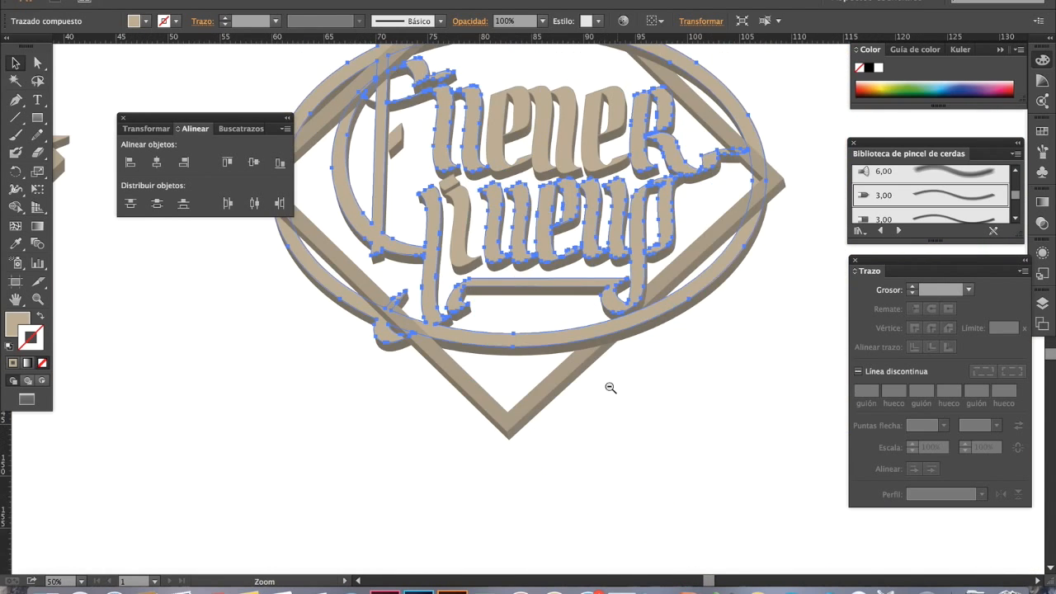
{"action": "key", "text": "ctrl+minus"}
{"action": "left_click_drag", "start_coordinate": [577, 393], "coordinate": [608, 427]}
{"action": "left_click", "coordinate": [608, 426]}
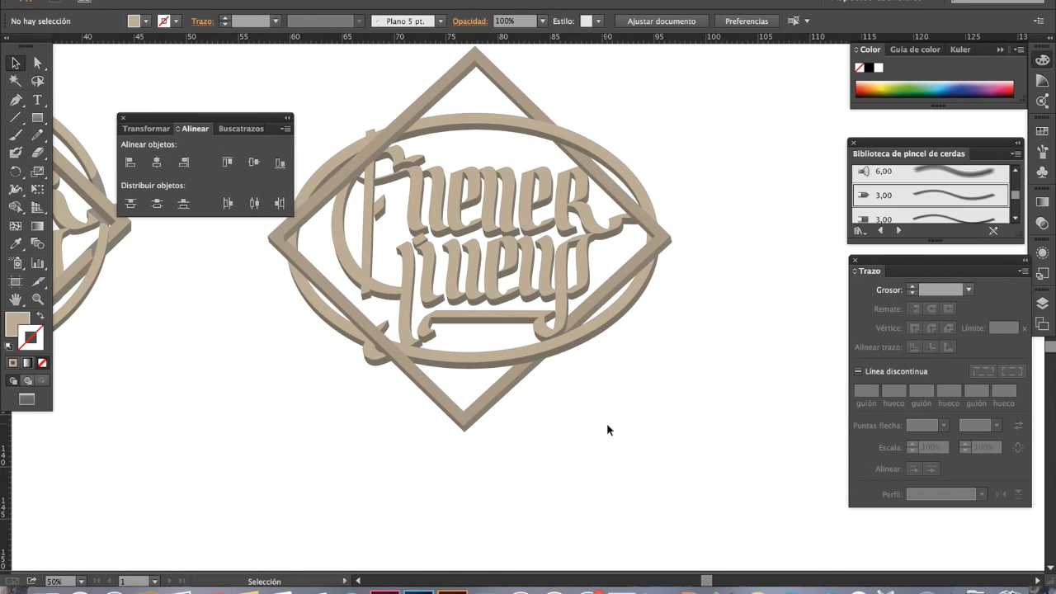
- Start a Pen shape on the lower diamond bar's front face, following the oval's underside to the face's far edge
{"action": "left_click", "coordinate": [15, 99]}
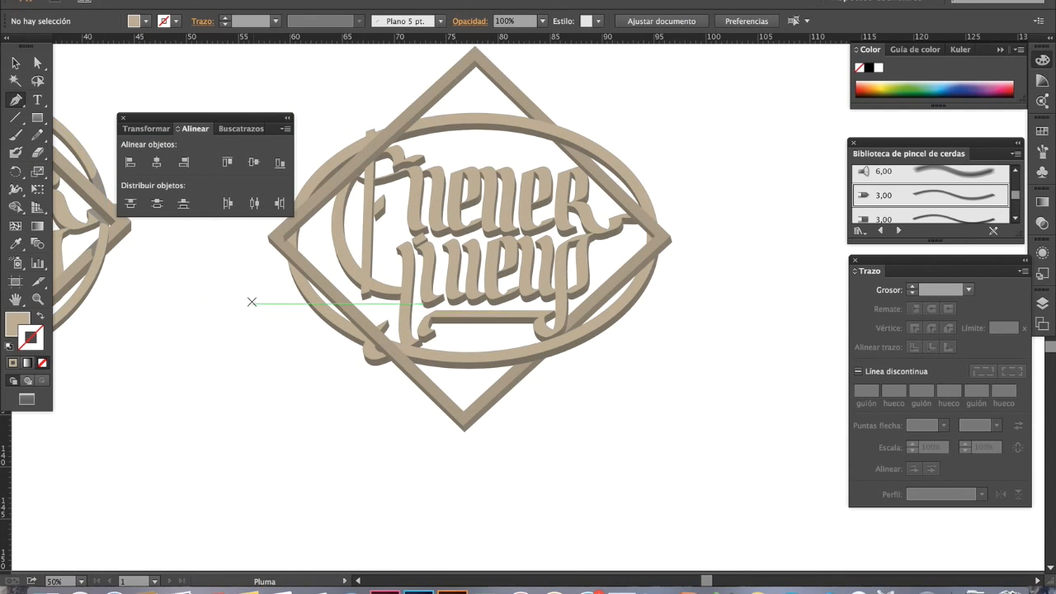
{"action": "key", "text": "ctrl+space"}
{"action": "left_click_drag", "start_coordinate": [450, 332], "coordinate": [678, 427]}
{"action": "left_click", "coordinate": [506, 304], "text": "ctrl+alt"}
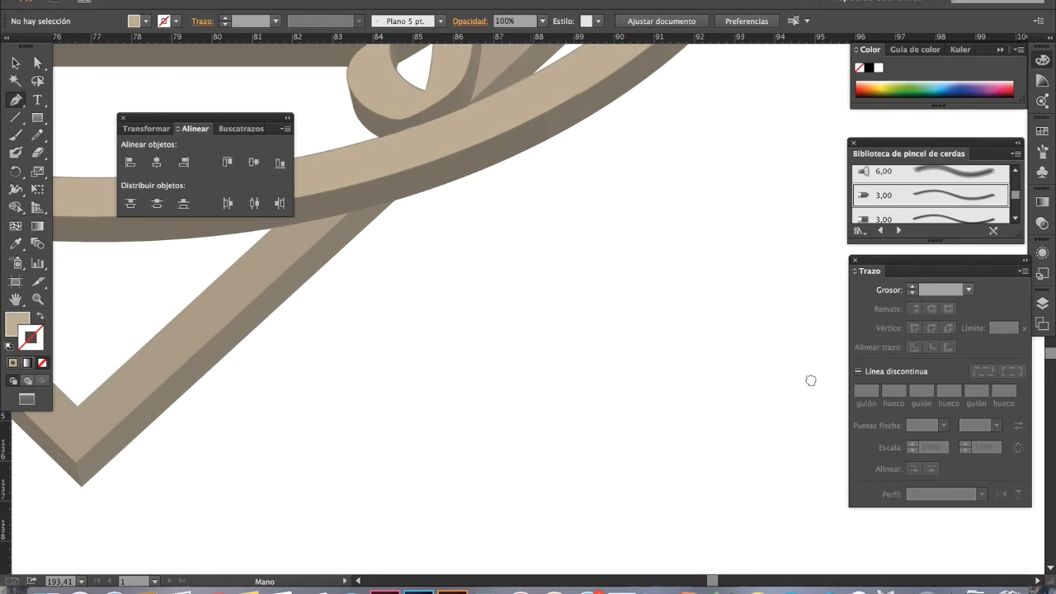
{"action": "left_click", "coordinate": [487, 281], "text": "ctrl+alt"}
{"action": "left_click_drag", "start_coordinate": [483, 256], "coordinate": [658, 353]}
{"action": "left_click_drag", "start_coordinate": [466, 310], "coordinate": [621, 365]}
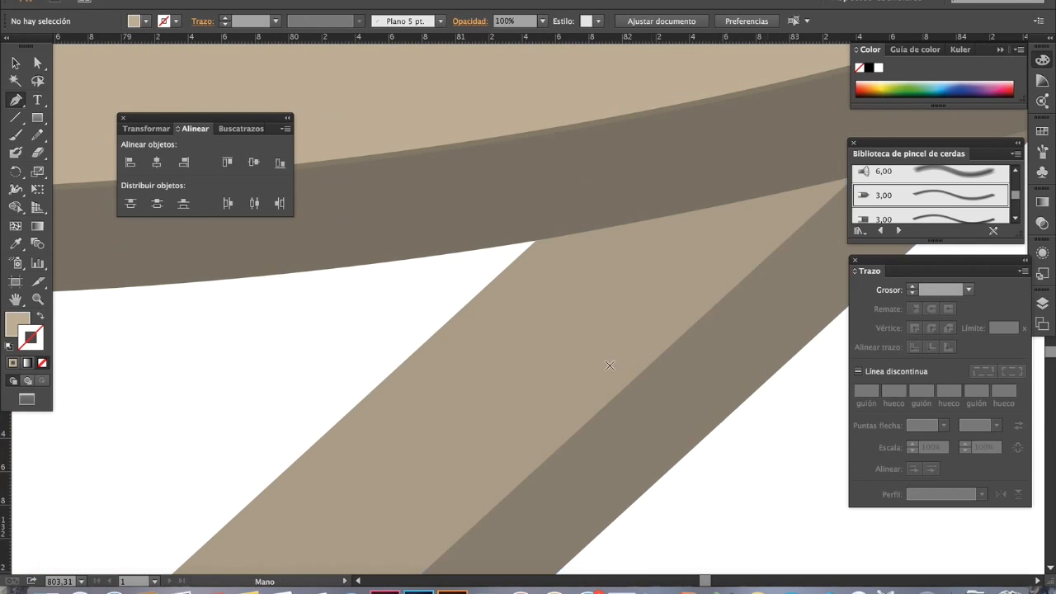
{"action": "left_click", "coordinate": [399, 364]}
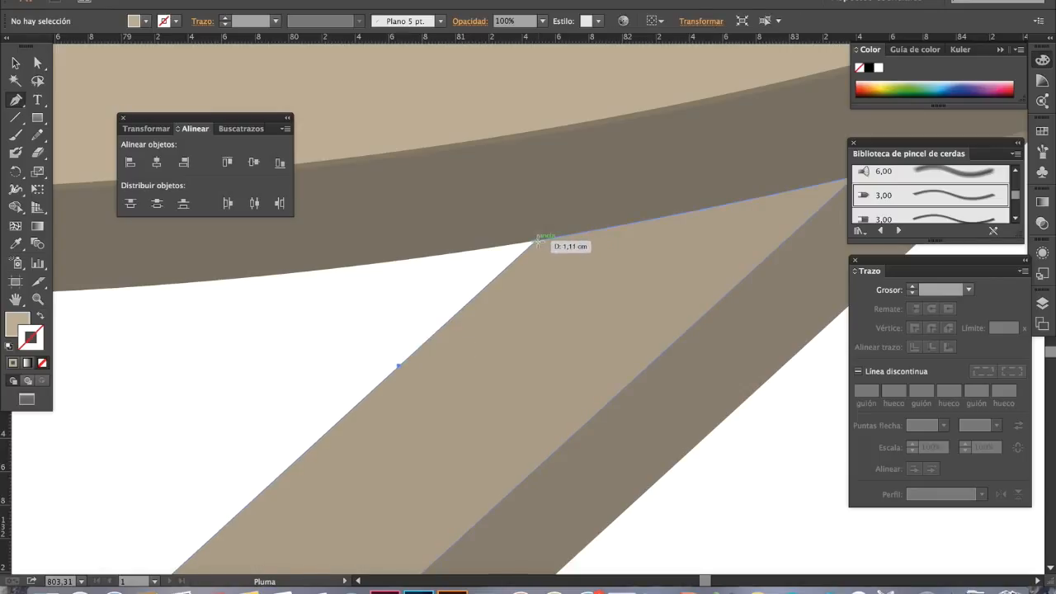
{"action": "left_click", "coordinate": [537, 239]}
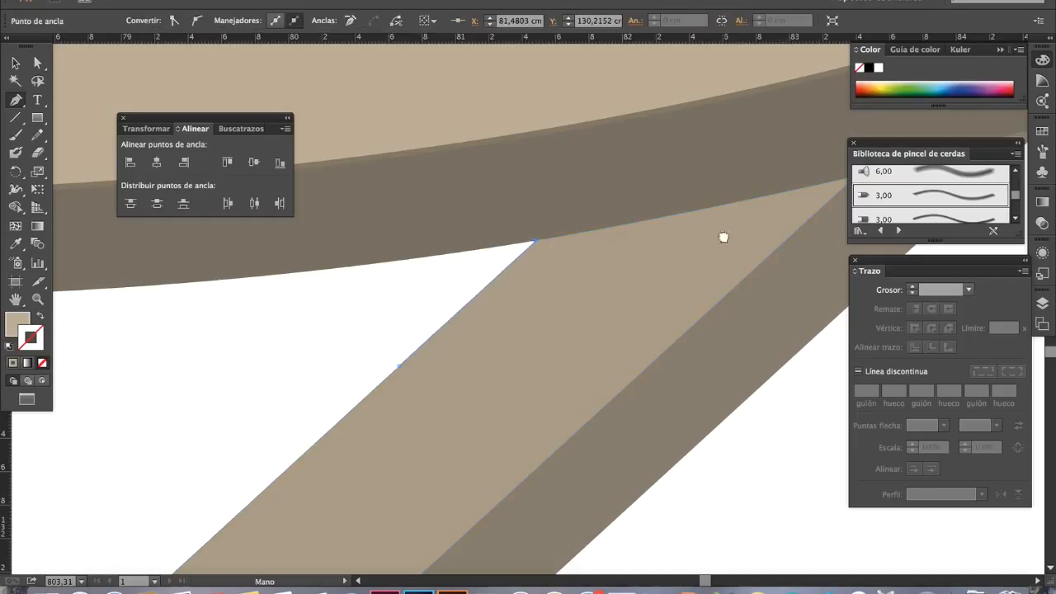
{"action": "scroll", "coordinate": [724, 236], "scroll_direction": "right", "scroll_amount": 3}
{"action": "left_click", "coordinate": [742, 258]}
{"action": "left_click", "coordinate": [773, 254]}
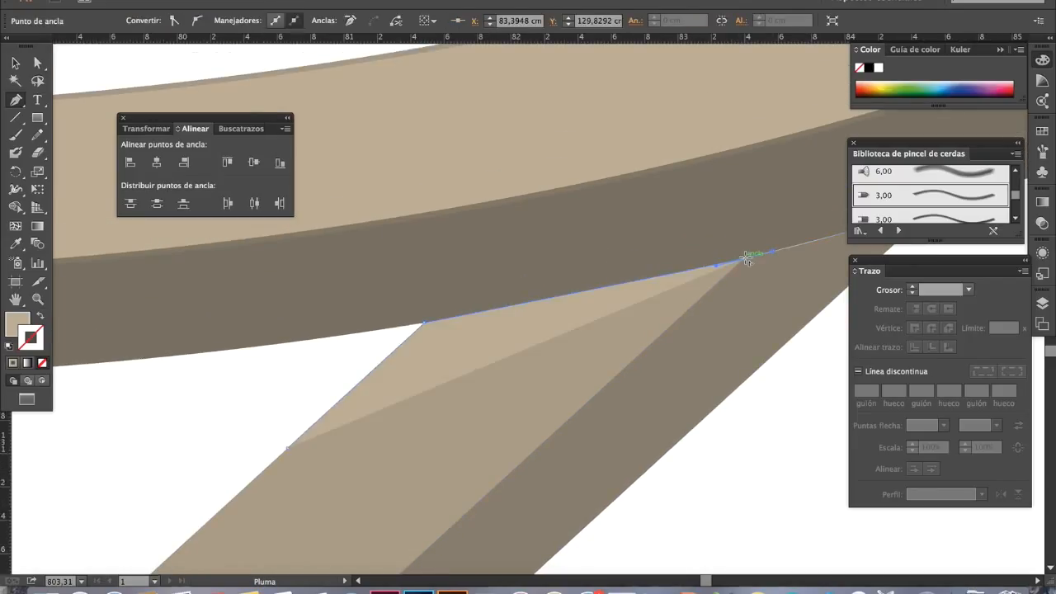
- Continue the shape down the edge of the bar's front face and close it with an arched inner side
{"action": "scroll", "coordinate": [681, 323], "scroll_direction": "down", "scroll_amount": 2}
{"action": "scroll", "coordinate": [681, 322], "scroll_direction": "left", "scroll_amount": 2}
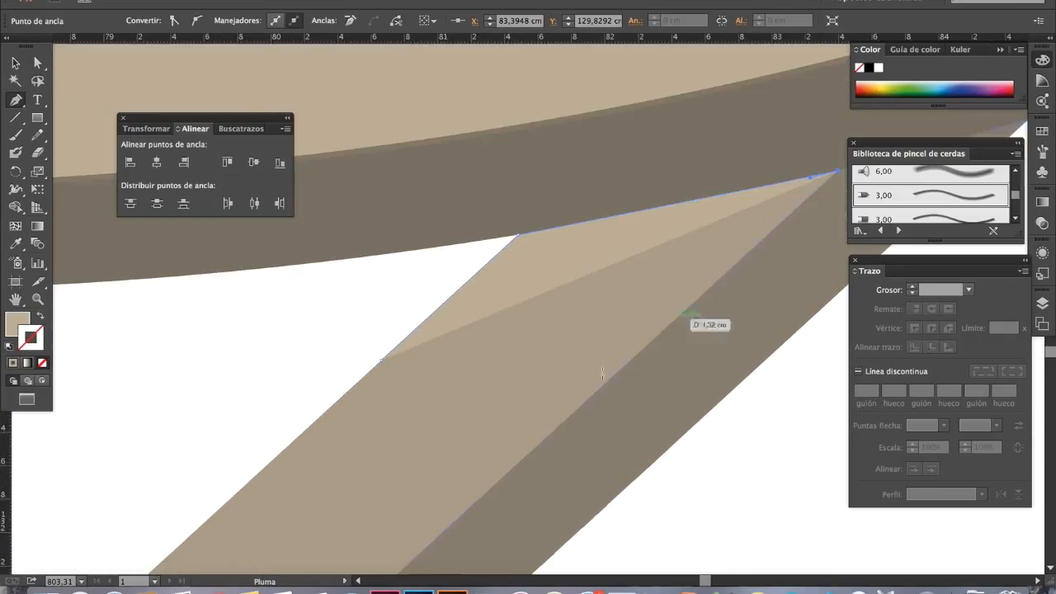
{"action": "left_click", "coordinate": [567, 420]}
{"action": "left_click_drag", "start_coordinate": [573, 276], "coordinate": [513, 263]}
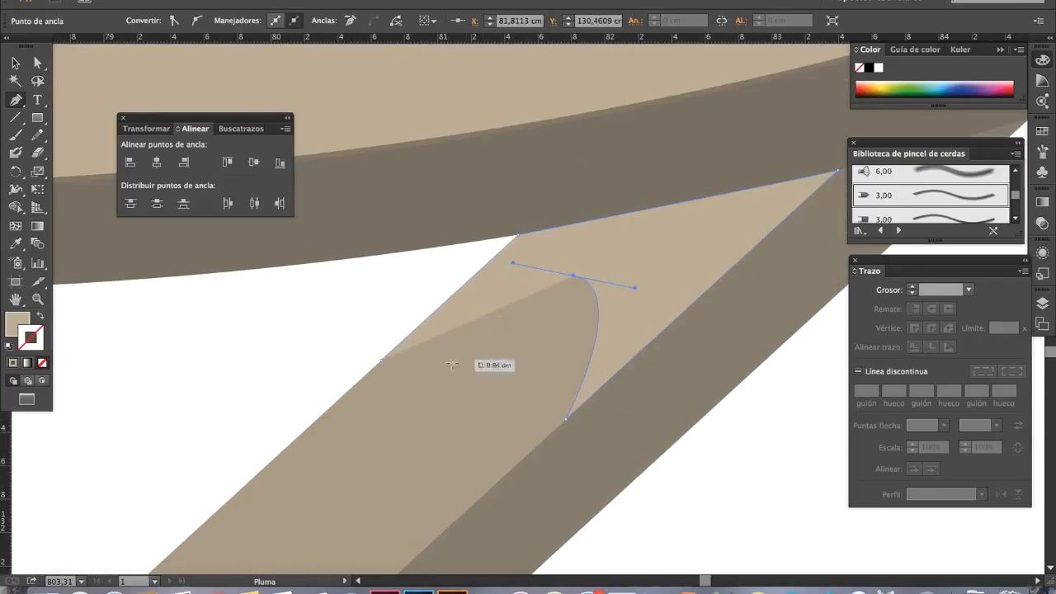
{"action": "left_click", "coordinate": [382, 360]}
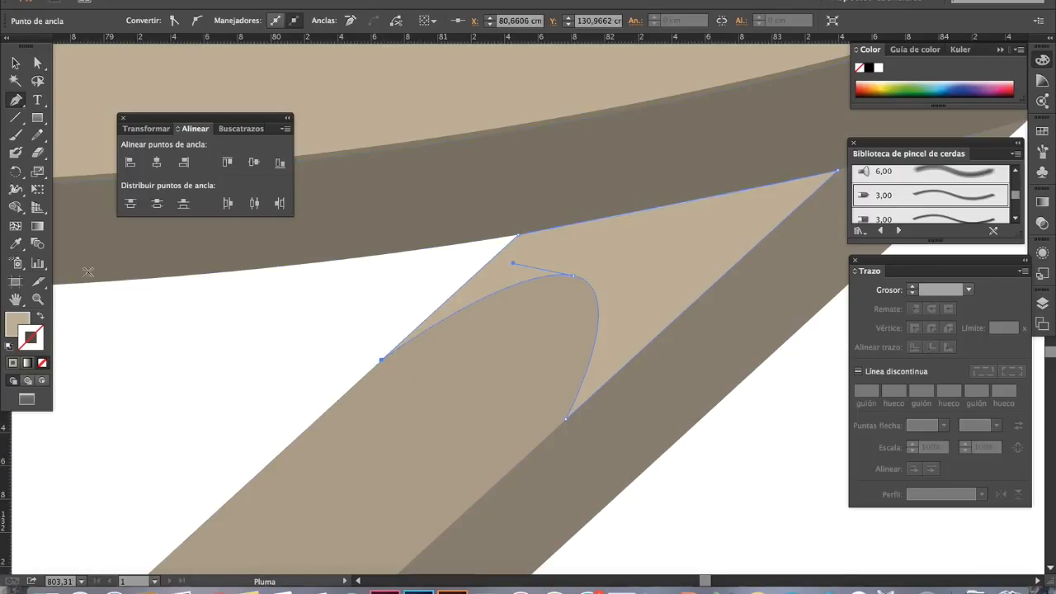
- Fill the shape beneath the oval with black, set its opacity to 30% and deselect it
{"action": "double_click", "coordinate": [21, 322]}
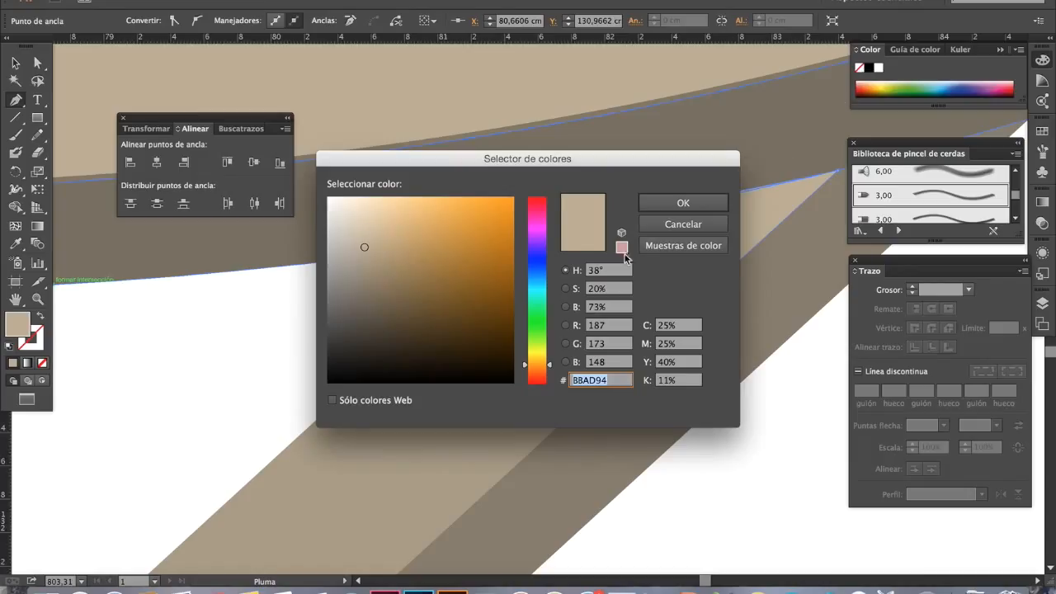
{"action": "left_click", "coordinate": [493, 374]}
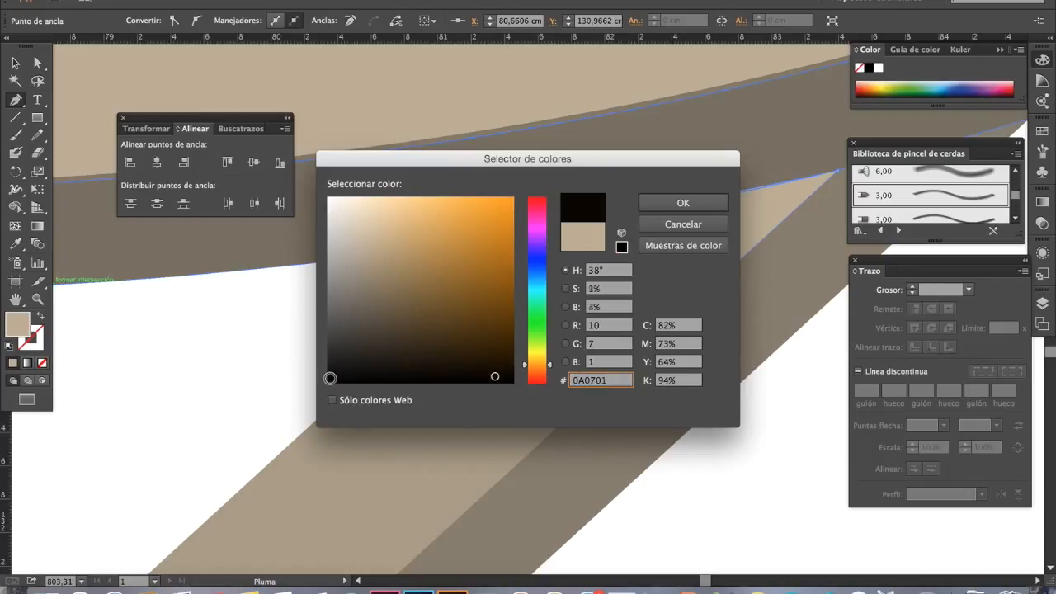
{"action": "left_click", "coordinate": [690, 203]}
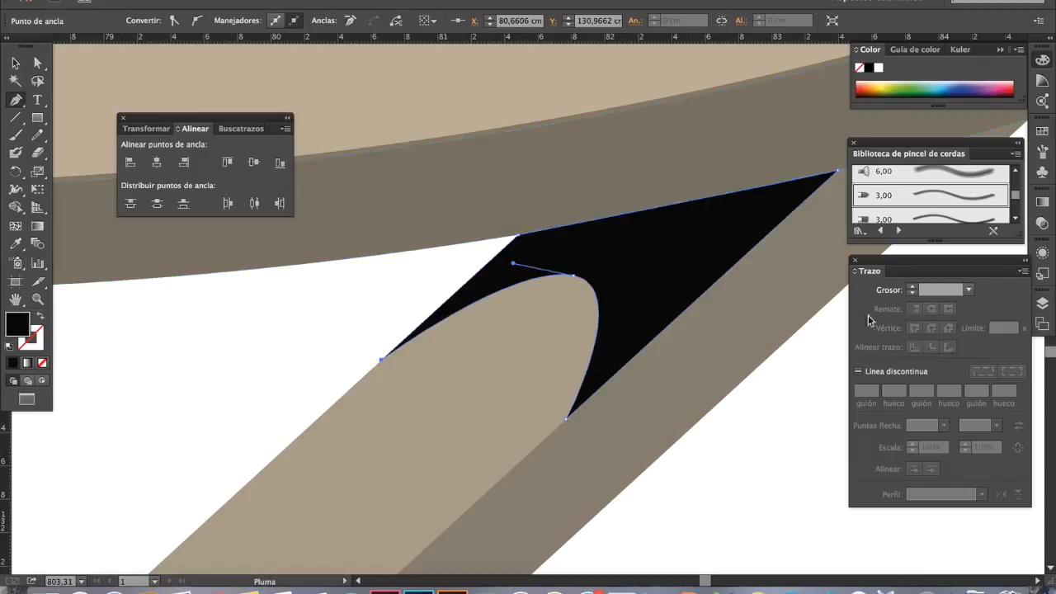
{"action": "left_click", "coordinate": [1044, 203]}
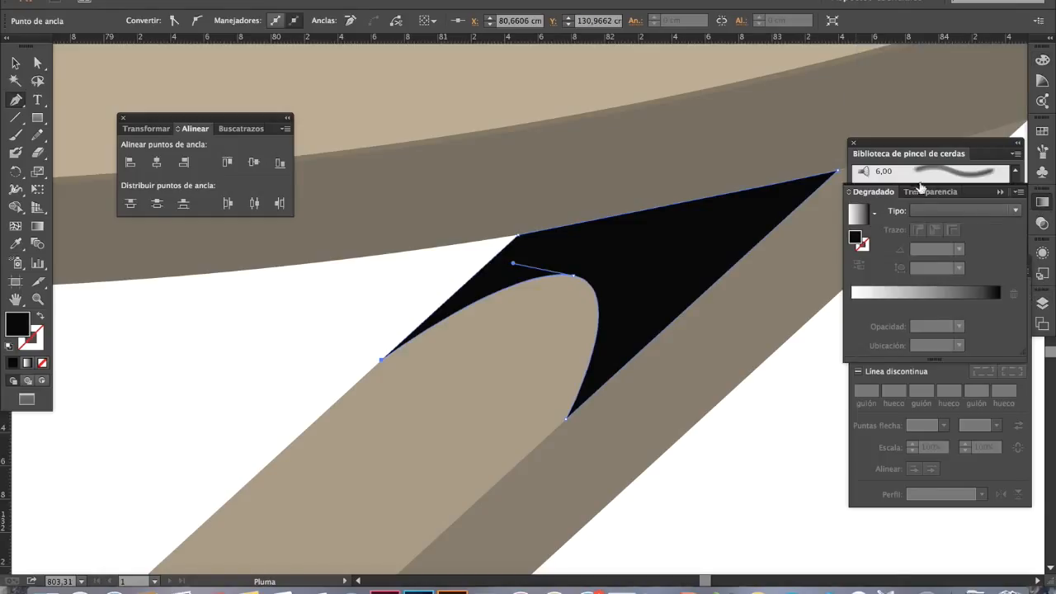
{"action": "left_click", "coordinate": [928, 192]}
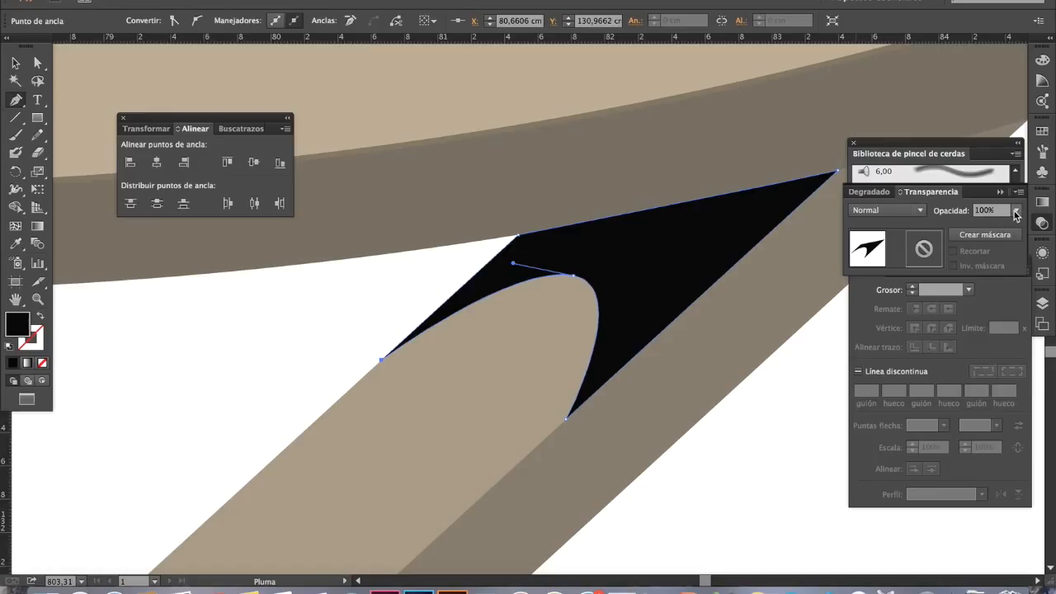
{"action": "left_click", "coordinate": [1015, 211]}
{"action": "left_click", "coordinate": [1005, 275]}
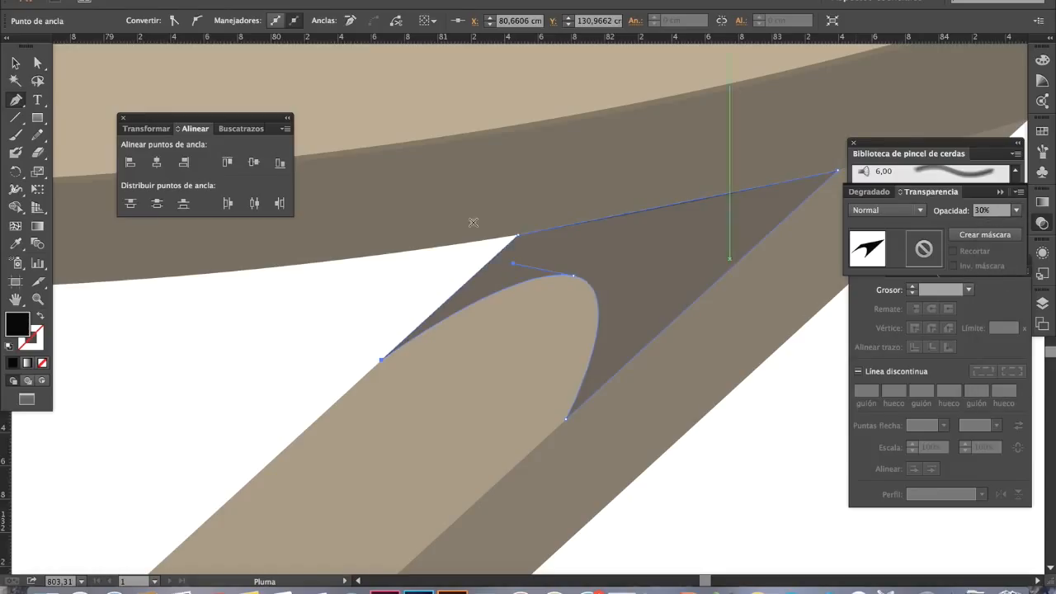
{"action": "key", "text": "v"}
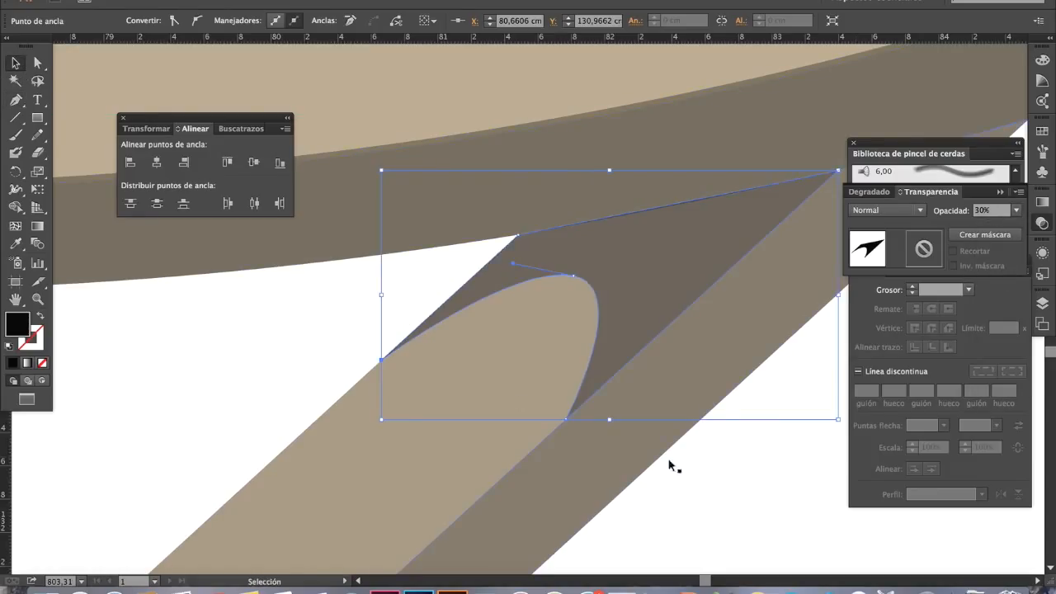
{"action": "left_click_drag", "start_coordinate": [703, 462], "coordinate": [668, 438]}
{"action": "key", "text": "super+shift+a"}
- Examine the new shadow beneath the oval in relation to the lower lettering and the rest of the diamond frame
{"action": "key", "text": "super+space"}
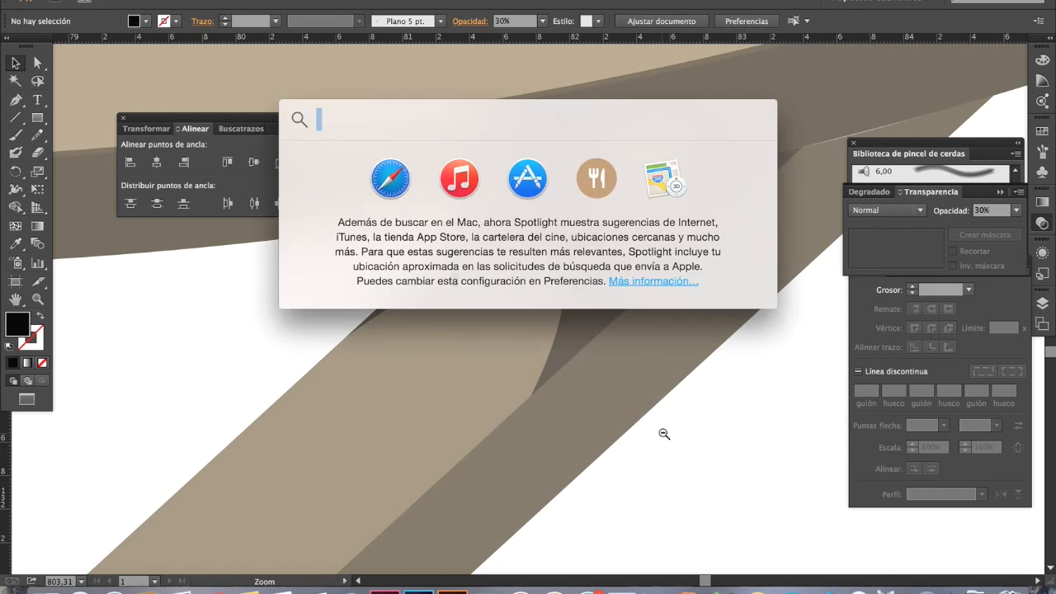
{"action": "left_click", "coordinate": [664, 434], "text": "alt+super"}
{"action": "left_click", "coordinate": [615, 393], "text": "alt+super"}
{"action": "left_click", "coordinate": [610, 389], "text": "alt+super"}
{"action": "left_click", "coordinate": [544, 346], "text": "alt+super"}
{"action": "left_click", "coordinate": [502, 309], "text": "alt+super"}
{"action": "left_click", "coordinate": [503, 312], "text": "alt+super"}
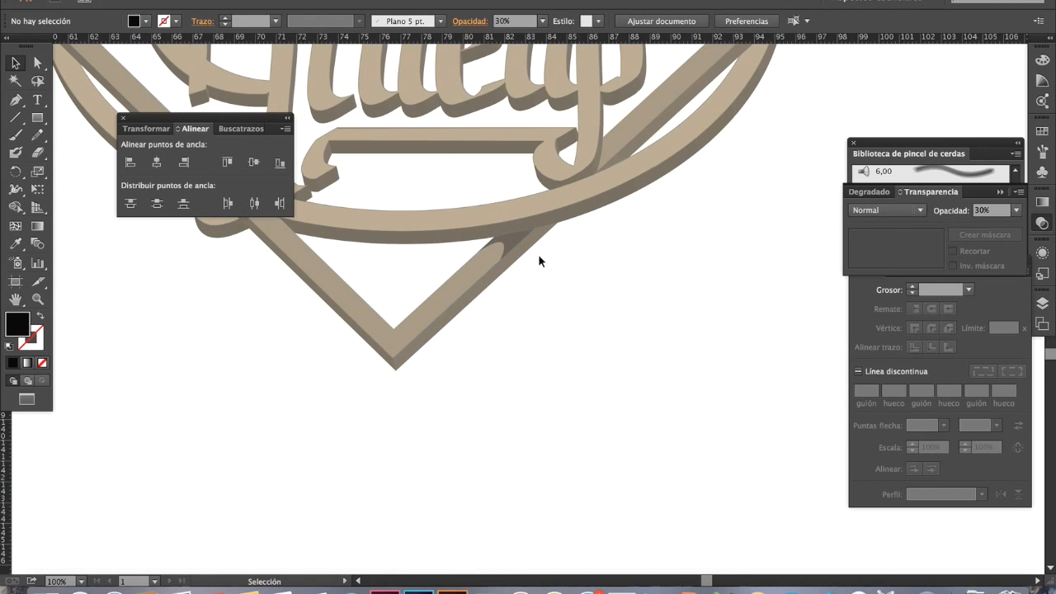
{"action": "left_click_drag", "start_coordinate": [481, 291], "coordinate": [566, 338]}
{"action": "left_click_drag", "start_coordinate": [650, 280], "coordinate": [550, 365]}
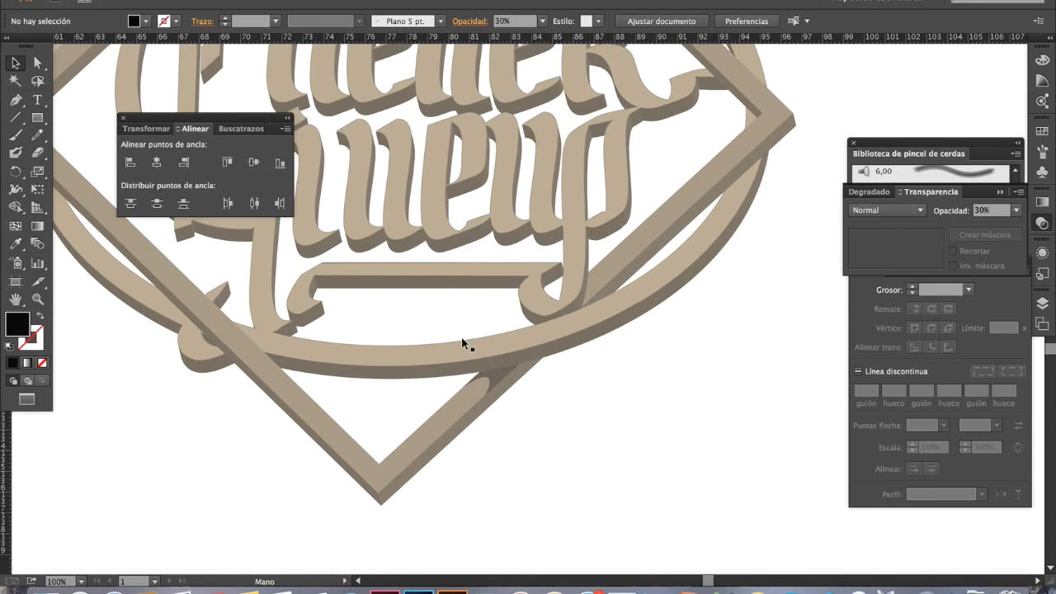
- Start a second Pen shape on the diamond bar beside the letter's curled descender, with a curved inner side reaching the front face's lower edge
{"action": "left_click", "coordinate": [14, 101]}
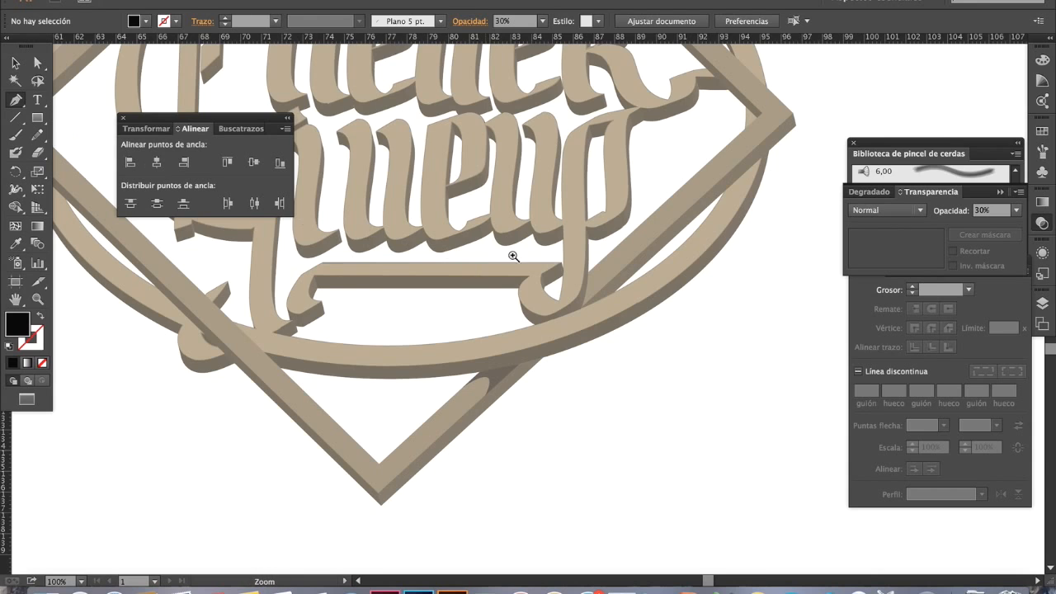
{"action": "left_click_drag", "start_coordinate": [680, 357], "coordinate": [678, 367]}
{"action": "left_click_drag", "start_coordinate": [541, 273], "coordinate": [495, 328]}
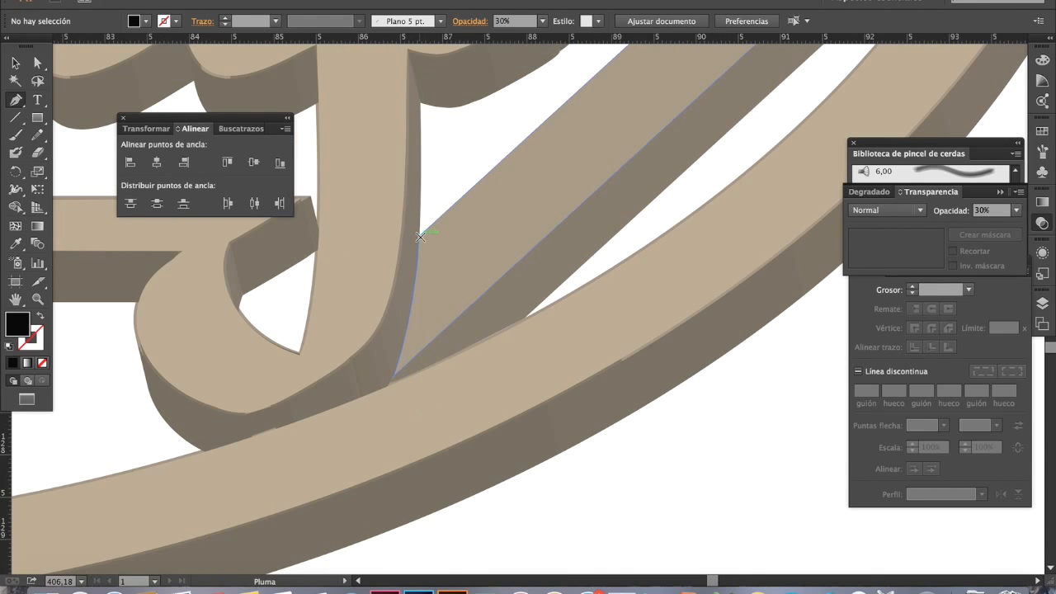
{"action": "left_click_drag", "start_coordinate": [420, 235], "coordinate": [503, 159]}
{"action": "left_click_drag", "start_coordinate": [510, 236], "coordinate": [541, 245]}
{"action": "key", "text": "super+z"}
{"action": "left_click_drag", "start_coordinate": [463, 256], "coordinate": [486, 271]}
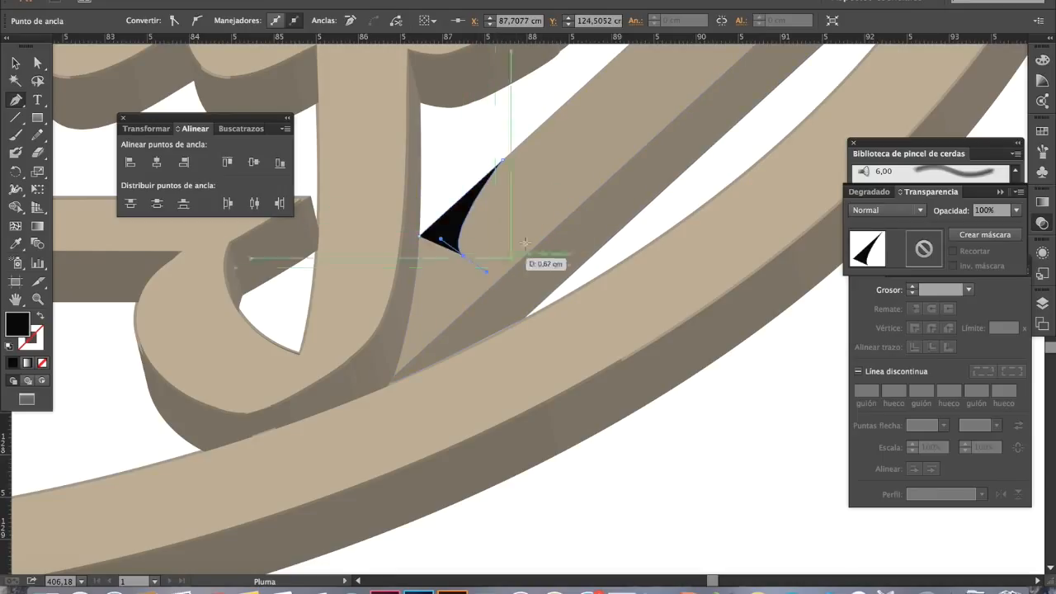
{"action": "left_click", "coordinate": [589, 198]}
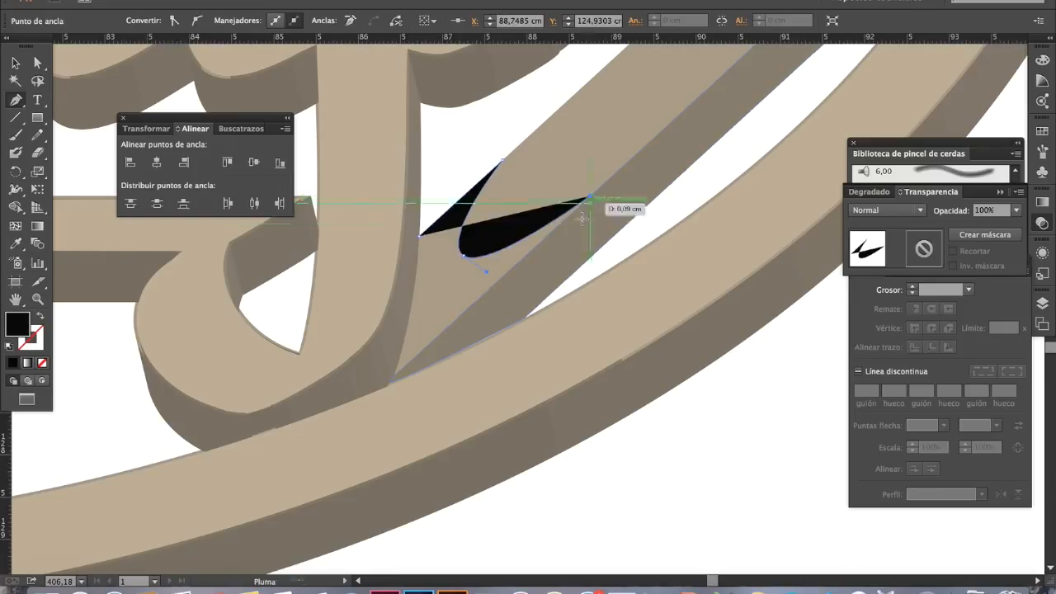
{"action": "left_click", "coordinate": [537, 308]}
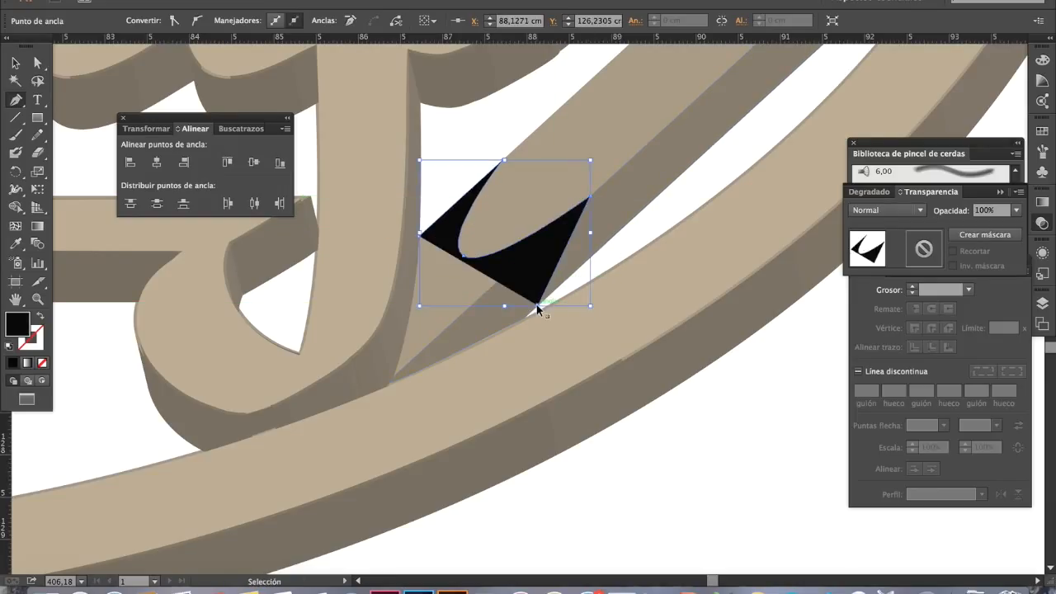
{"action": "key", "text": "super+z"}
{"action": "left_click_drag", "start_coordinate": [573, 258], "coordinate": [555, 286]}
{"action": "key", "text": "super+z"}
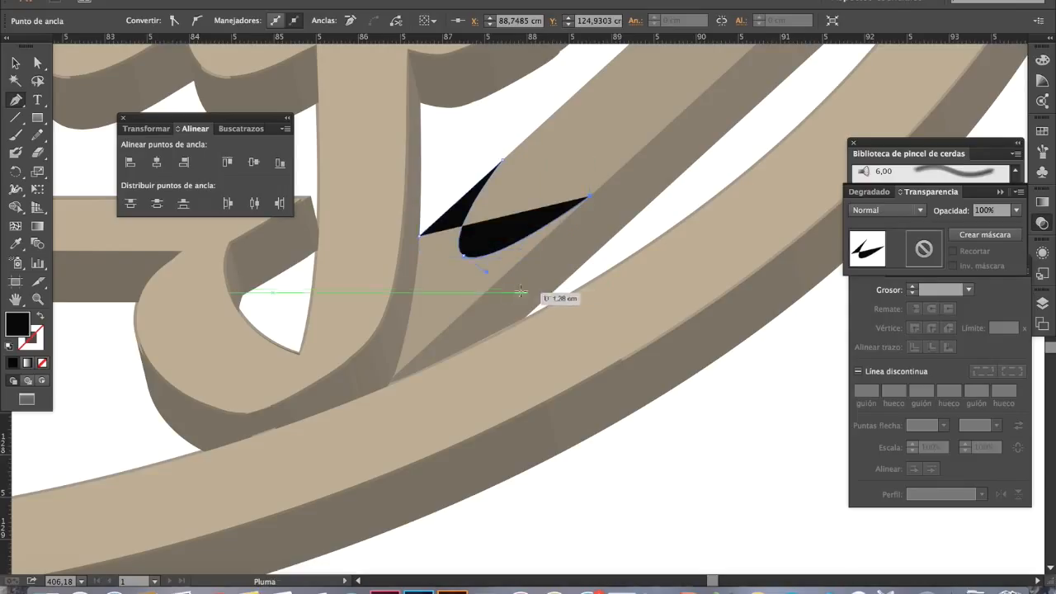
- Bring the shape down to the corner where bar, letter and oval meet, and close it with a curve along the letter's side
{"action": "left_click", "coordinate": [392, 378]}
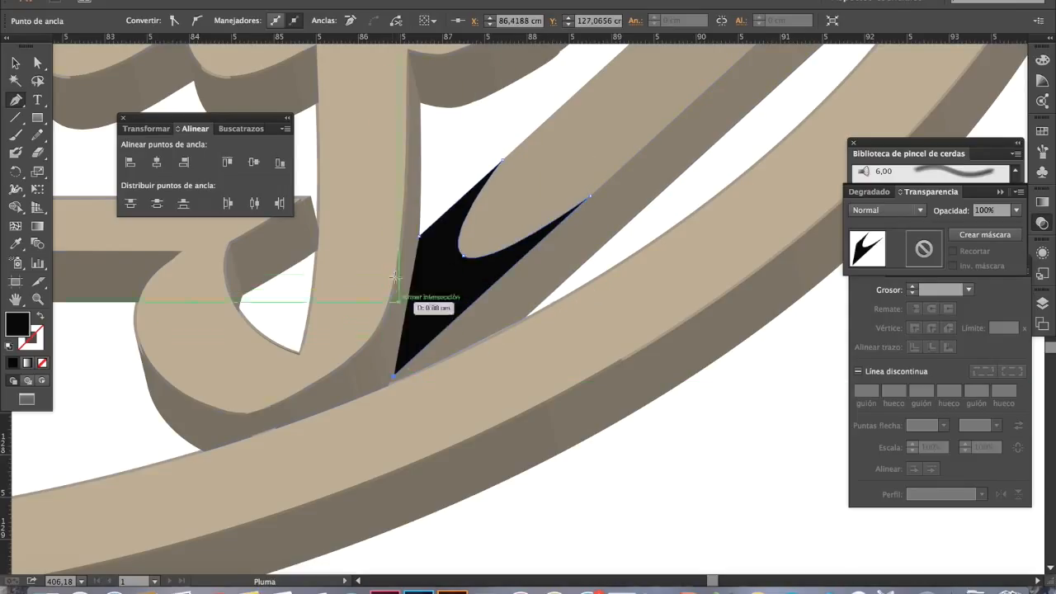
{"action": "left_click_drag", "start_coordinate": [420, 235], "coordinate": [417, 159]}
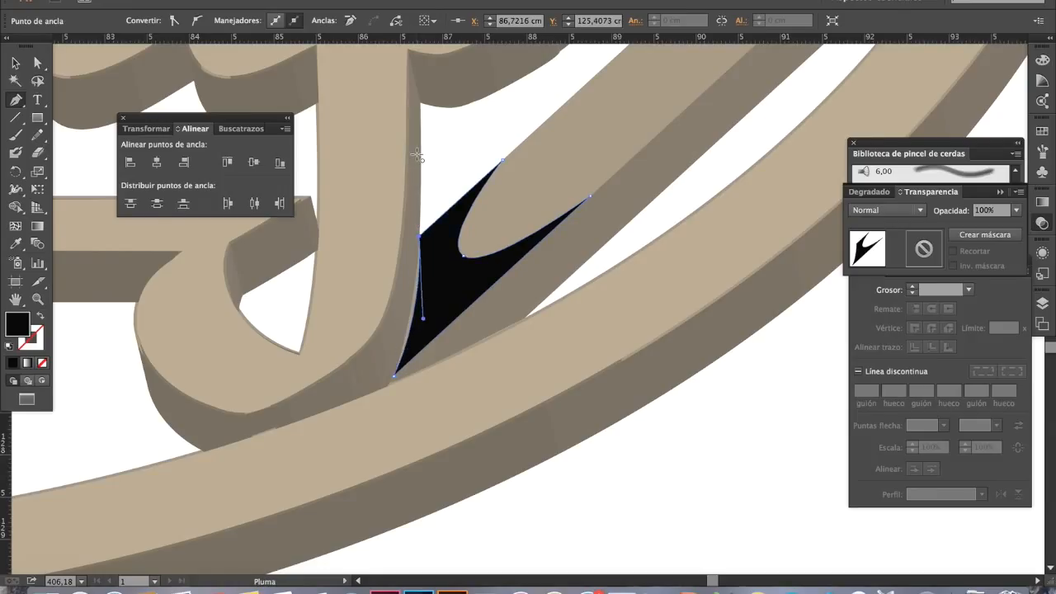
{"action": "key", "text": "space"}
{"action": "key", "text": "super+space"}
{"action": "left_click_drag", "start_coordinate": [382, 186], "coordinate": [535, 453]}
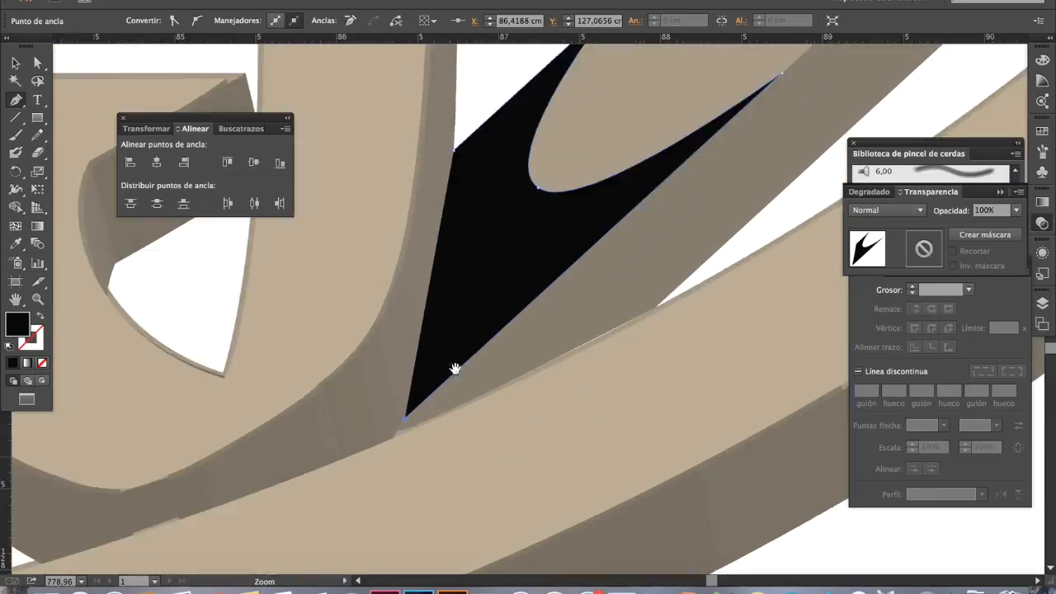
{"action": "left_click_drag", "start_coordinate": [389, 282], "coordinate": [481, 370]}
{"action": "left_click_drag", "start_coordinate": [547, 238], "coordinate": [544, 162]}
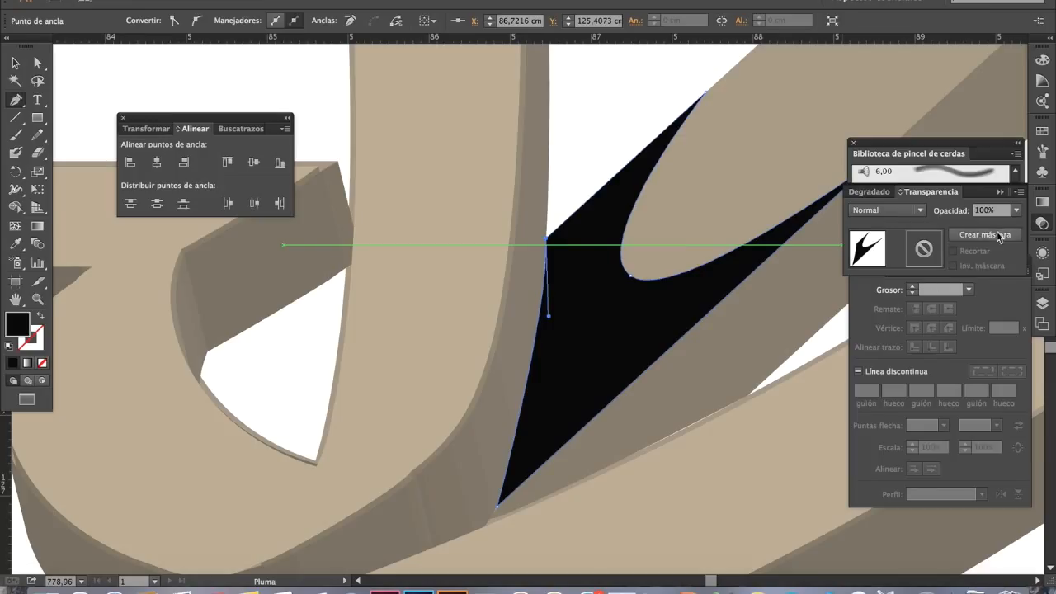
- Set the opacity of the black shape beside the letter's descender to 30% and deselect it
{"action": "left_click", "coordinate": [1018, 211]}
{"action": "left_click", "coordinate": [1003, 278]}
{"action": "left_click", "coordinate": [600, 89]}
- Examine the new shadow beside the curled descender in relation to the whole logo
{"action": "key", "text": "super+space"}
{"action": "key", "text": "super+space"}
{"action": "left_click", "coordinate": [613, 349], "text": "alt+super"}
{"action": "left_click", "coordinate": [613, 349], "text": "alt+super"}
{"action": "left_click", "coordinate": [613, 349], "text": "alt+super"}
{"action": "left_click", "coordinate": [571, 286], "text": "alt+super"}
{"action": "left_click", "coordinate": [519, 289], "text": "alt+super"}
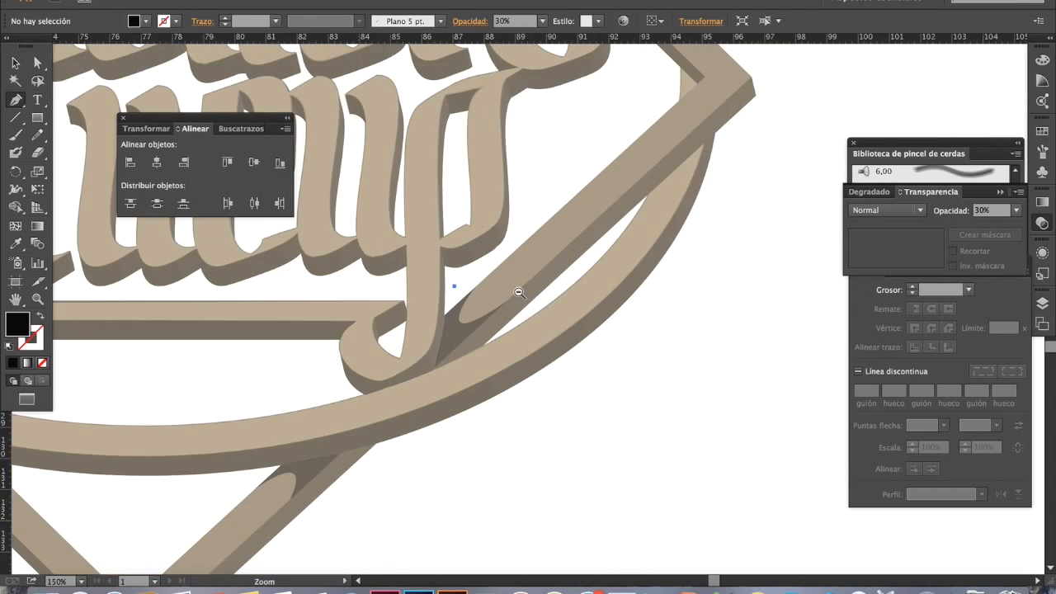
{"action": "left_click", "coordinate": [520, 289], "text": "alt+super"}
{"action": "left_click", "coordinate": [483, 306], "text": "alt+super"}
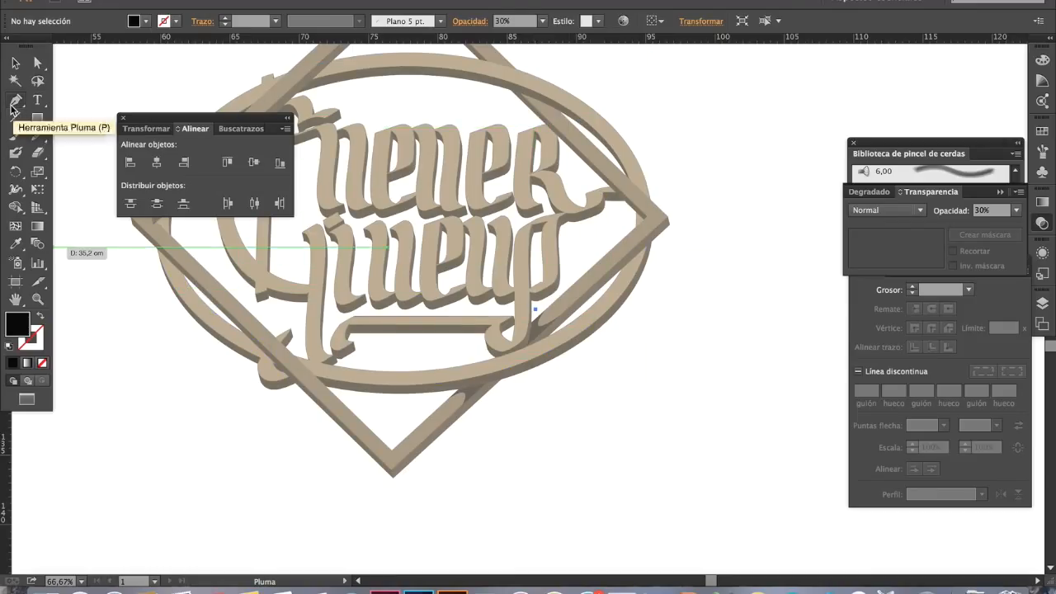
- Start a Pen shape on the oval below the diamond's right corner, curving from the bar along the edge of the oval's front face
{"action": "left_click_drag", "start_coordinate": [566, 196], "coordinate": [691, 314]}
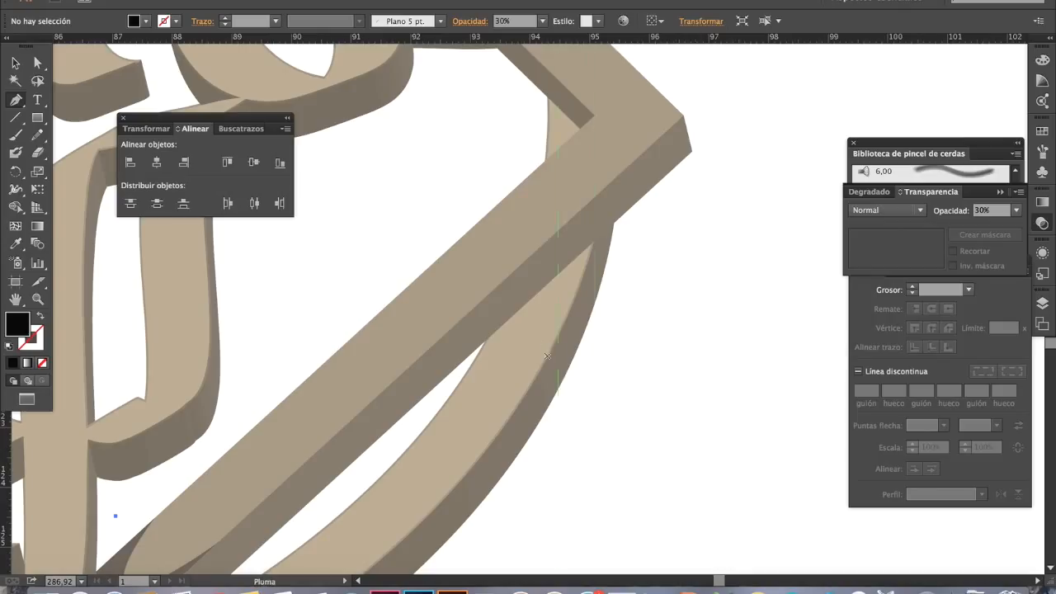
{"action": "left_click", "coordinate": [591, 244]}
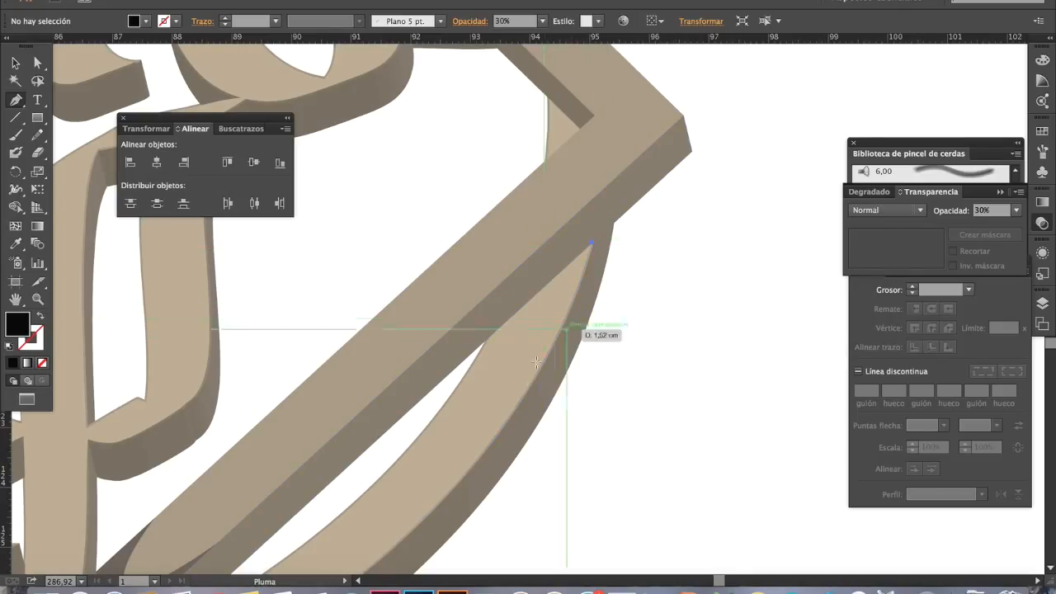
{"action": "left_click_drag", "start_coordinate": [517, 406], "coordinate": [505, 415]}
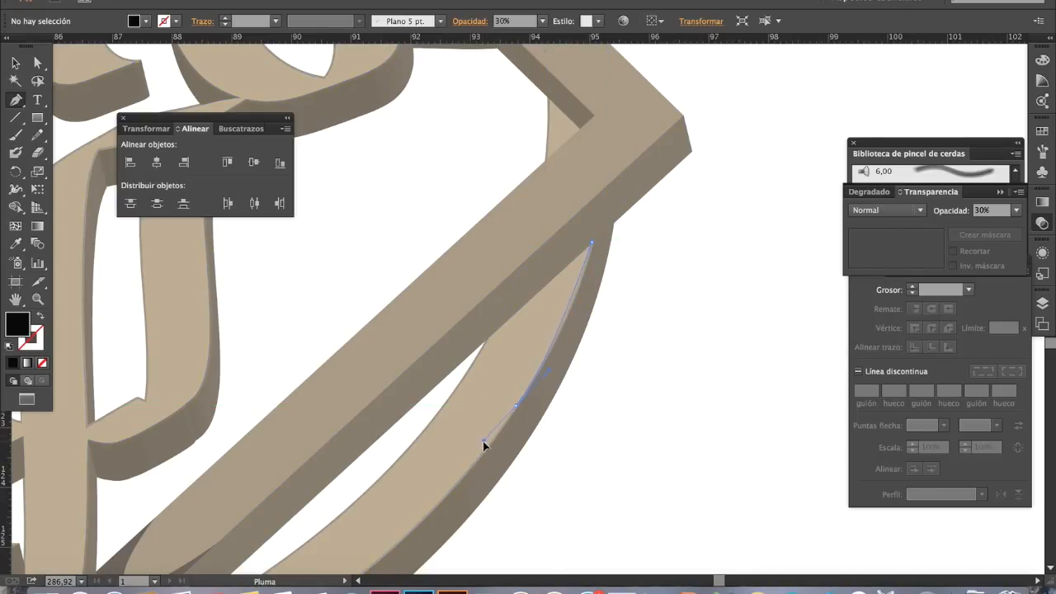
{"action": "left_click", "coordinate": [465, 463]}
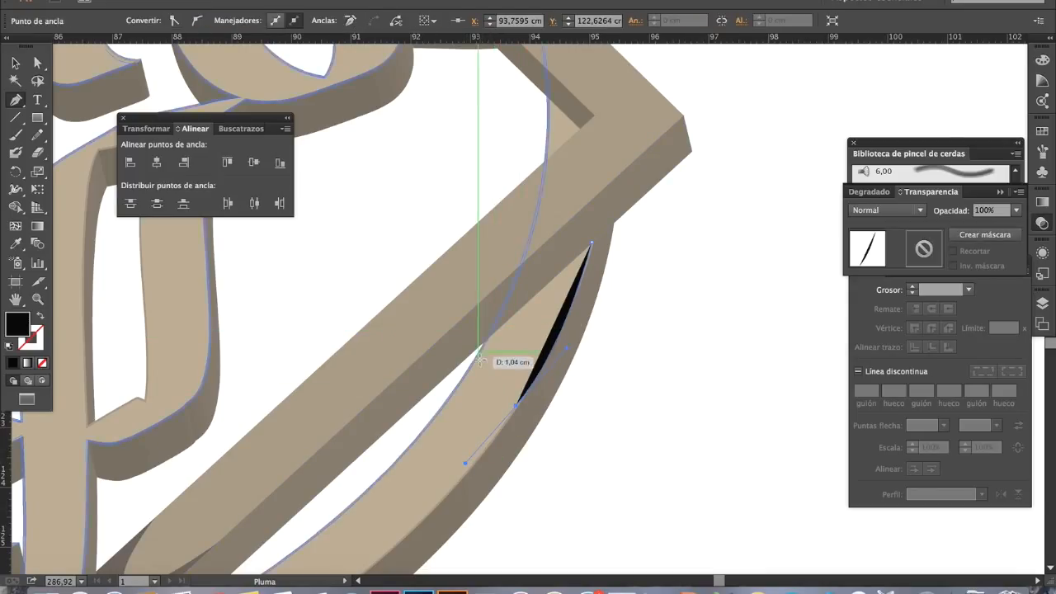
{"action": "left_click_drag", "start_coordinate": [492, 356], "coordinate": [460, 382]}
{"action": "key", "text": "super+z"}
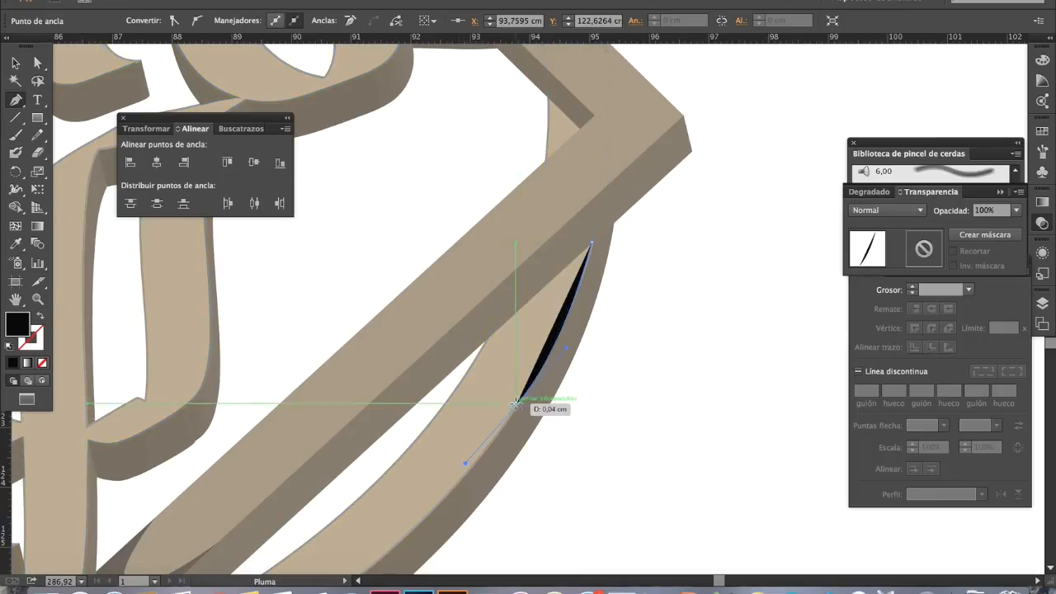
- Give the shape a rounded end across the oval's front face, extend it to the inner edge and close it along the diamond bar
{"action": "left_click_drag", "start_coordinate": [512, 335], "coordinate": [480, 350]}
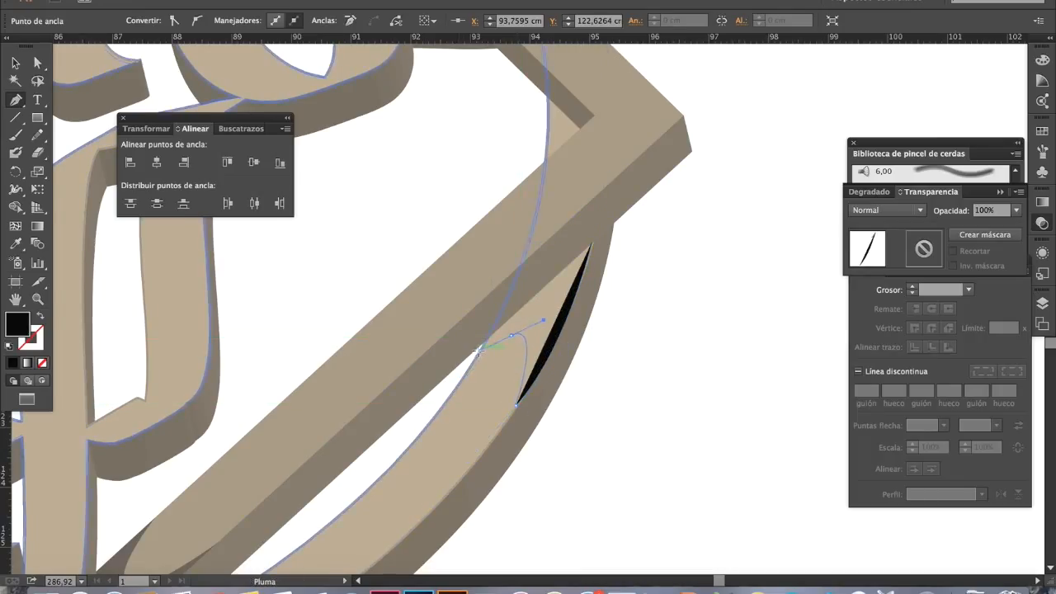
{"action": "left_click", "coordinate": [452, 394]}
{"action": "left_click_drag", "start_coordinate": [482, 351], "coordinate": [486, 339]}
{"action": "left_click_drag", "start_coordinate": [487, 333], "coordinate": [512, 337]}
{"action": "left_click_drag", "start_coordinate": [581, 259], "coordinate": [591, 246]}
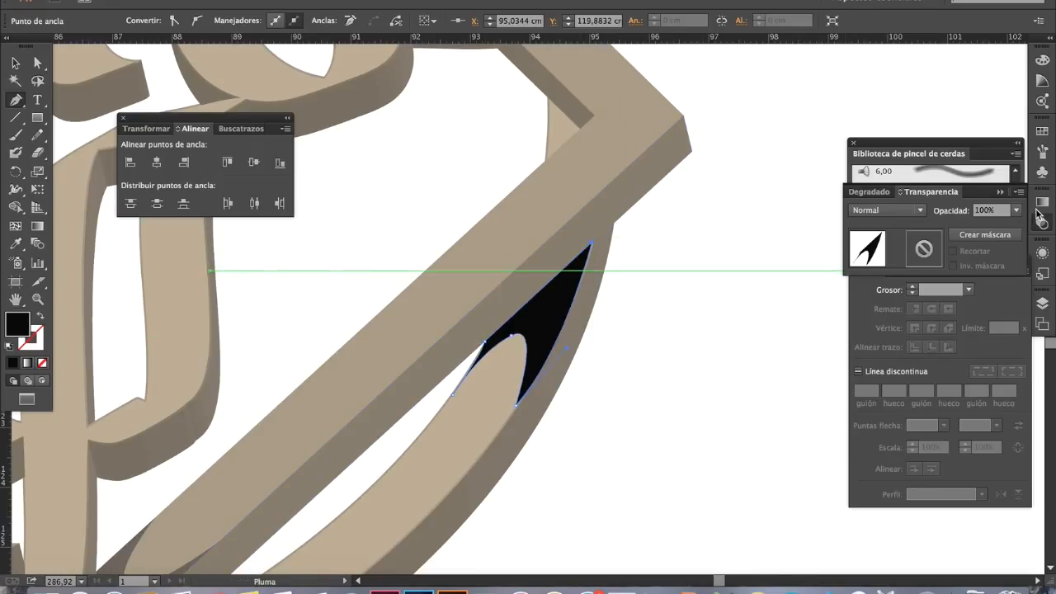
- Set the opacity of the shape on the oval below the diamond bar to 30% and deselect it
{"action": "left_click", "coordinate": [1017, 210]}
{"action": "left_click", "coordinate": [1003, 282]}
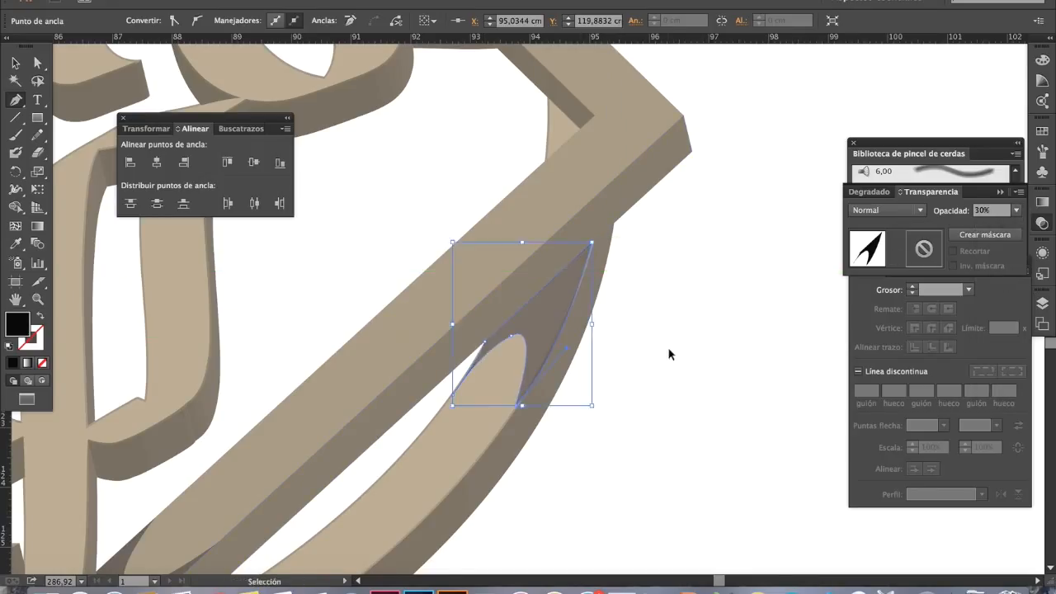
{"action": "left_click", "coordinate": [671, 354], "text": "super"}
- Start a Pen shape on the oval above the diamond's upper-right bar, curving up from the bar along the front face's inner edge
{"action": "key", "text": "super+space"}
{"action": "left_click", "coordinate": [620, 396], "text": "alt+super"}
{"action": "left_click", "coordinate": [556, 344], "text": "alt+super"}
{"action": "left_click_drag", "start_coordinate": [556, 344], "coordinate": [694, 394]}
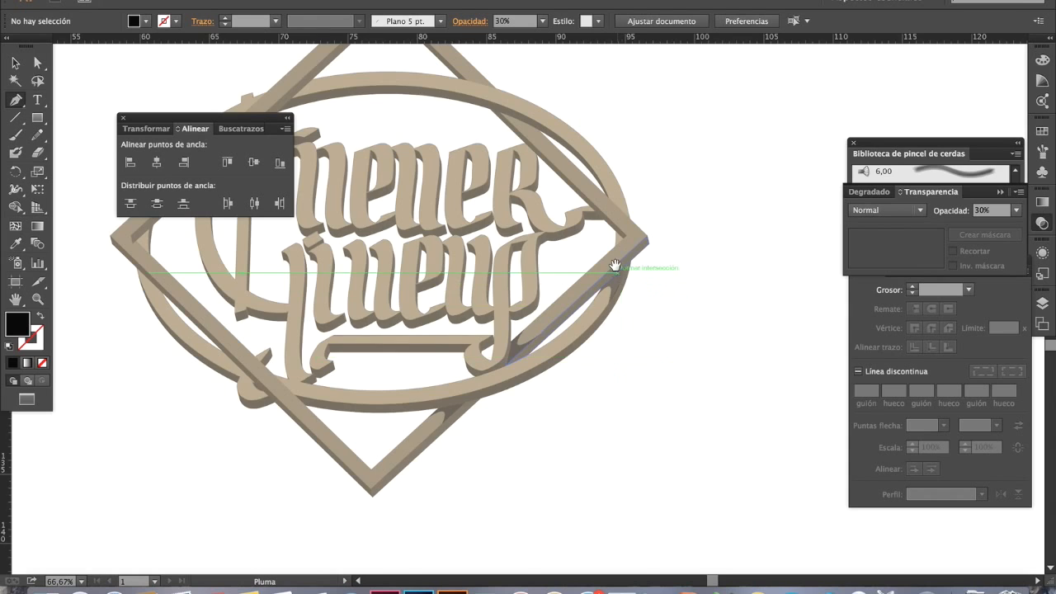
{"action": "scroll", "coordinate": [627, 280], "scroll_direction": "up", "scroll_amount": 2}
{"action": "left_click_drag", "start_coordinate": [602, 283], "coordinate": [751, 383]}
{"action": "scroll", "coordinate": [655, 336], "scroll_direction": "up", "scroll_amount": 2}
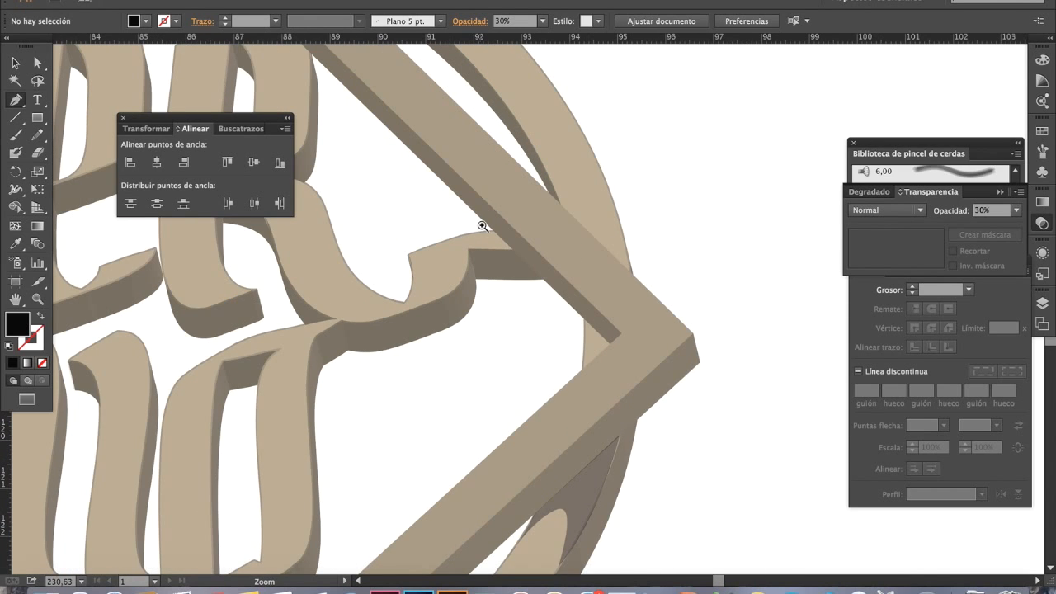
{"action": "scroll", "coordinate": [533, 278], "scroll_direction": "up", "scroll_amount": 4}
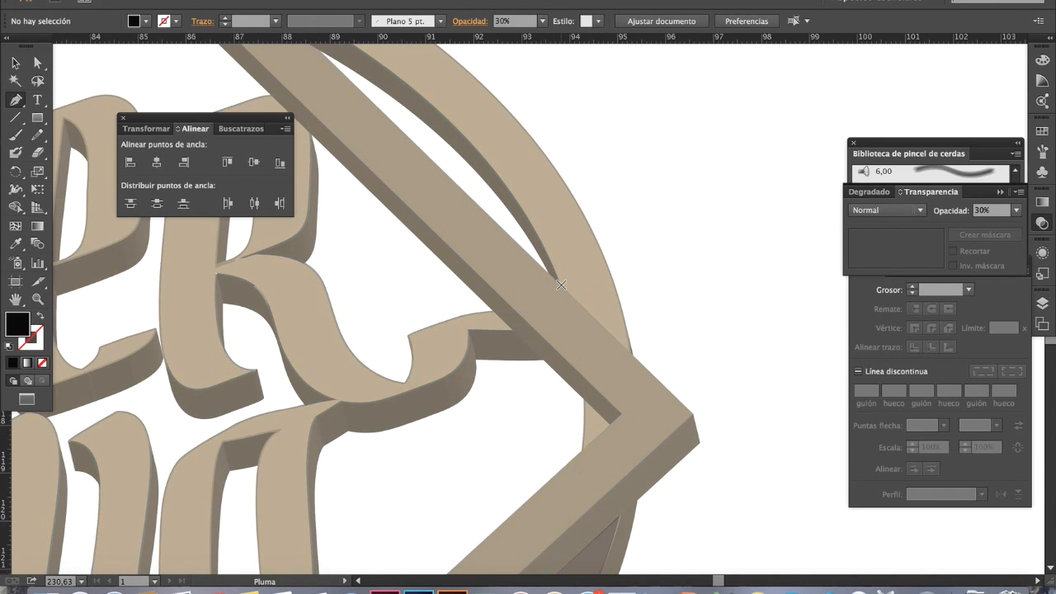
{"action": "left_click", "coordinate": [560, 283]}
{"action": "left_click_drag", "start_coordinate": [528, 213], "coordinate": [646, 366]}
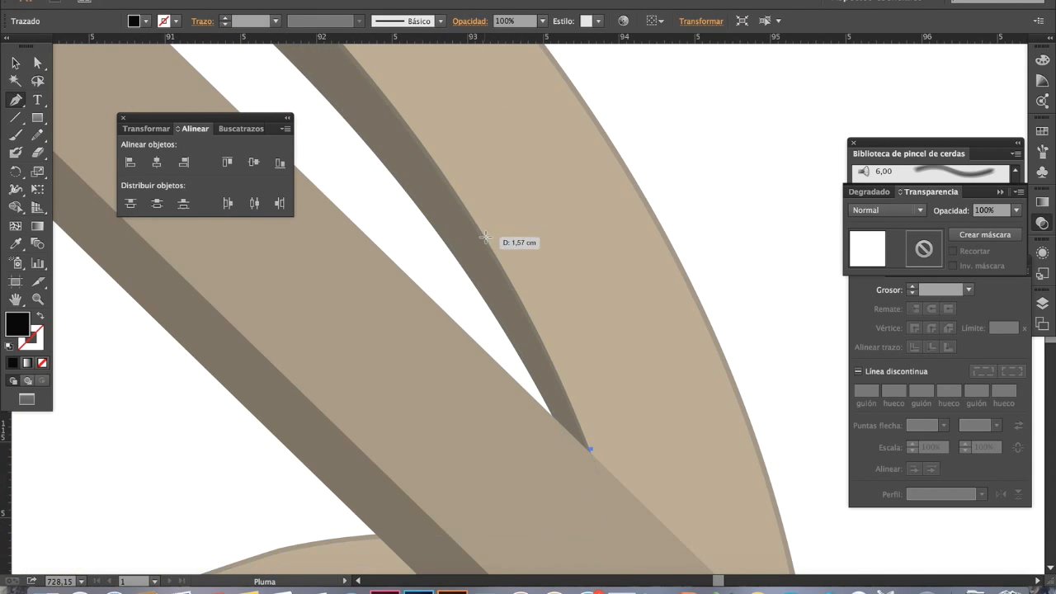
{"action": "left_click_drag", "start_coordinate": [457, 204], "coordinate": [445, 186]}
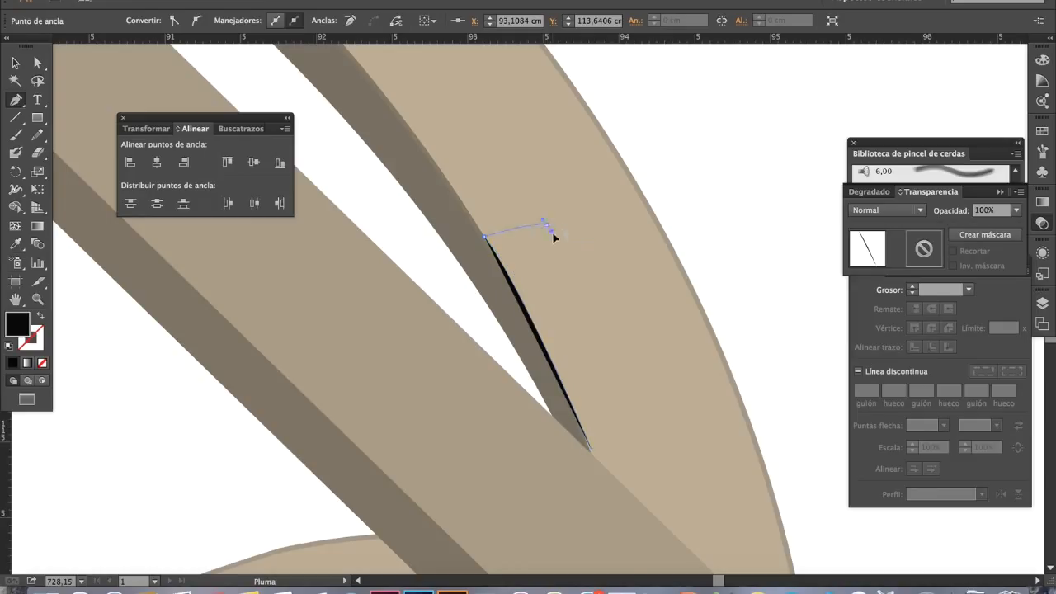
- Continue the shape with two rounded curves across the oval, follow its outer edge down to the bar and close it along the bar
{"action": "left_click_drag", "start_coordinate": [602, 318], "coordinate": [633, 312]}
{"action": "left_click_drag", "start_coordinate": [596, 220], "coordinate": [627, 213]}
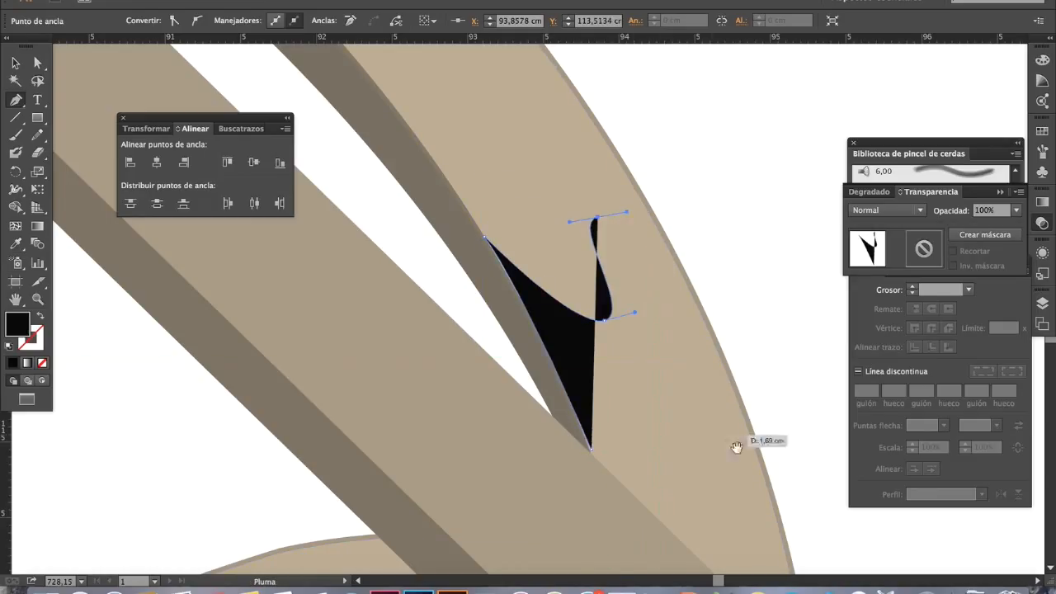
{"action": "scroll", "coordinate": [738, 441], "scroll_direction": "down", "scroll_amount": 5}
{"action": "scroll", "coordinate": [737, 440], "scroll_direction": "right", "scroll_amount": 2}
{"action": "left_click_drag", "start_coordinate": [695, 389], "coordinate": [711, 549]}
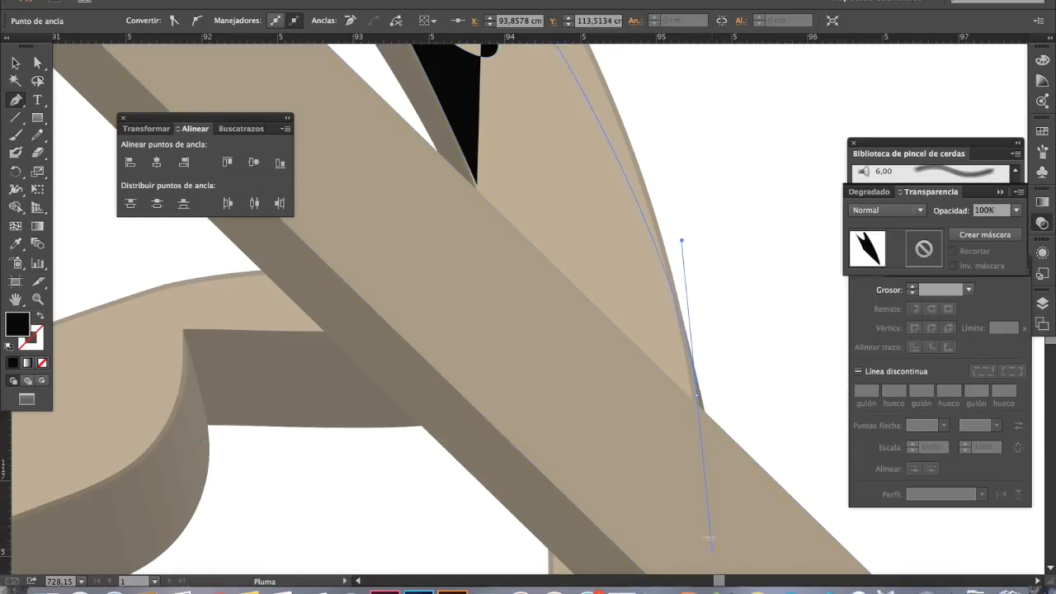
{"action": "left_click", "coordinate": [697, 397]}
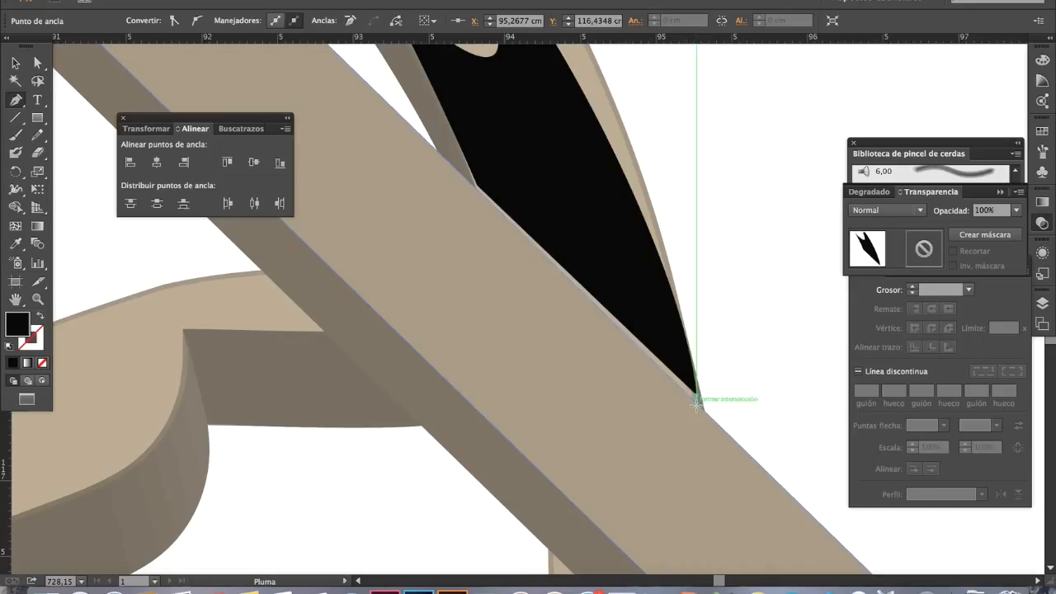
{"action": "left_click", "coordinate": [475, 183]}
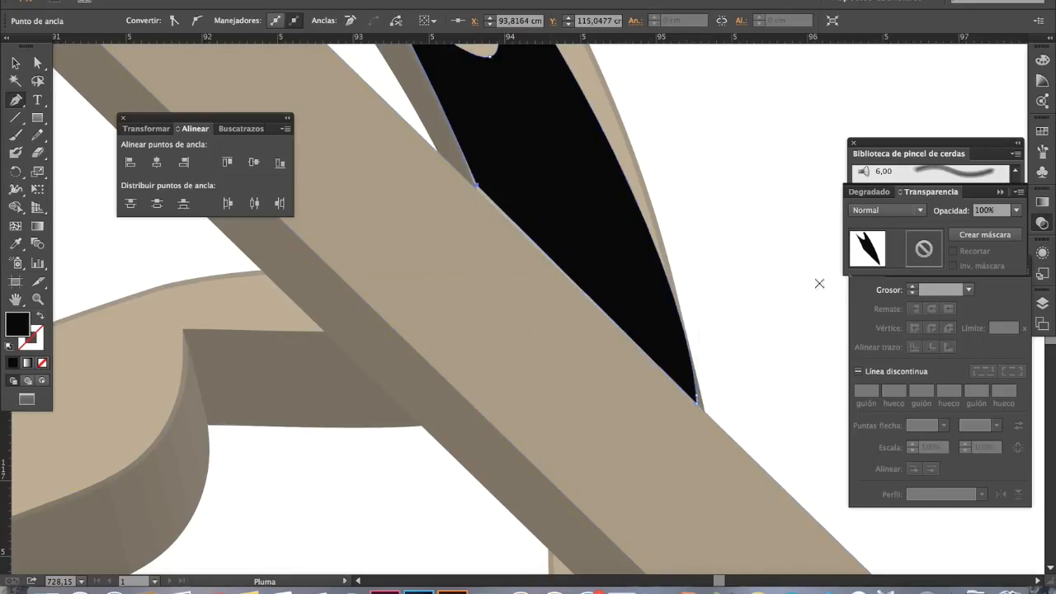
- Set the opacity of the shape on the oval above the upper-right bar to 30% and deselect it
{"action": "left_click", "coordinate": [1016, 211]}
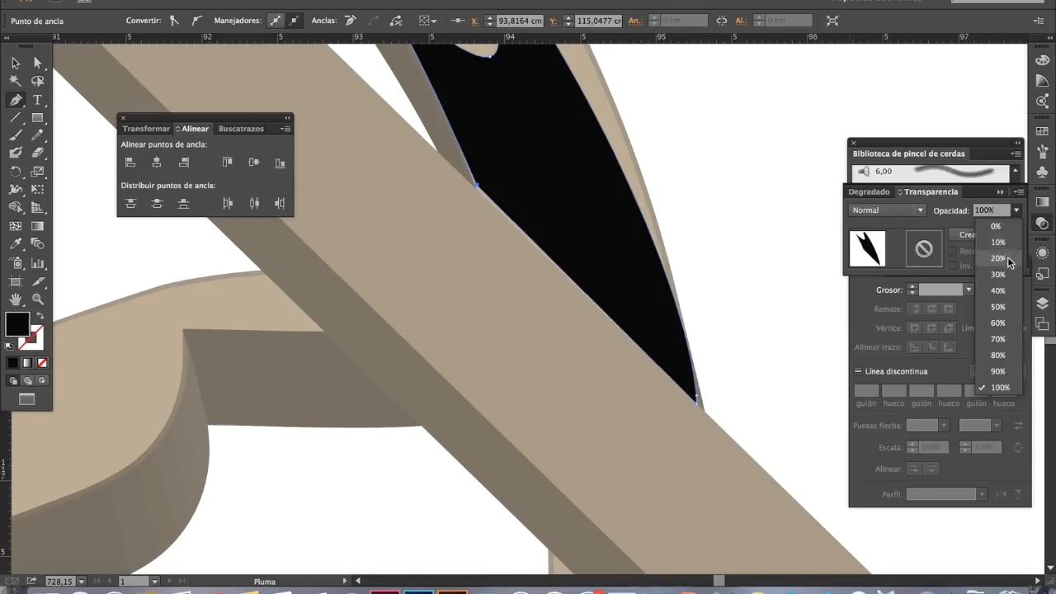
{"action": "left_click", "coordinate": [997, 274]}
{"action": "left_click", "coordinate": [10, 63]}
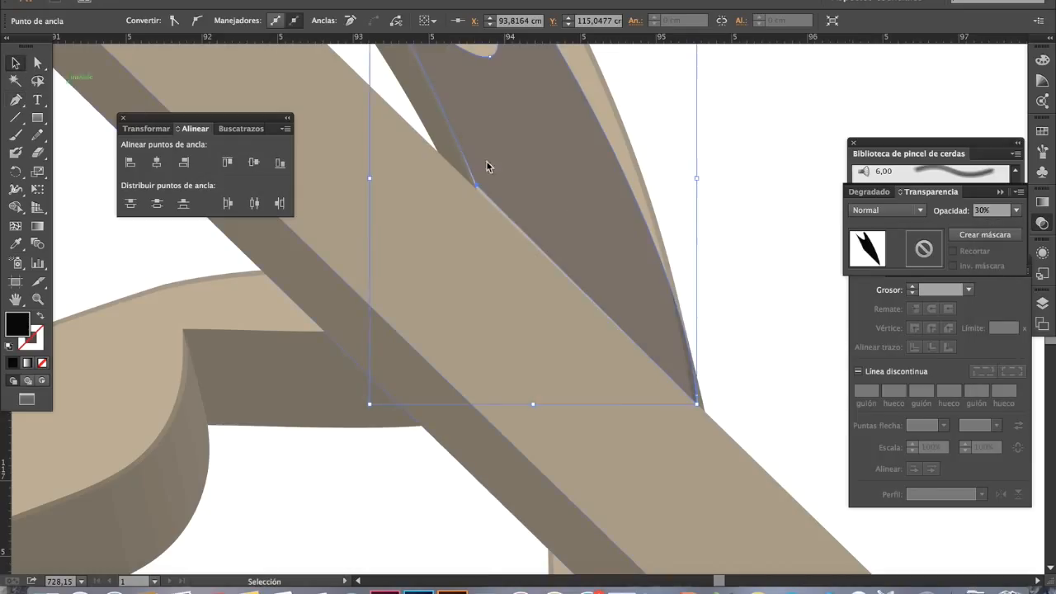
{"action": "left_click", "coordinate": [698, 190]}
- Examine the shadows around the oval and diamond crossings across the whole logo
{"action": "key", "text": "super+alt+space"}
{"action": "left_click", "coordinate": [717, 297], "text": "alt+super"}
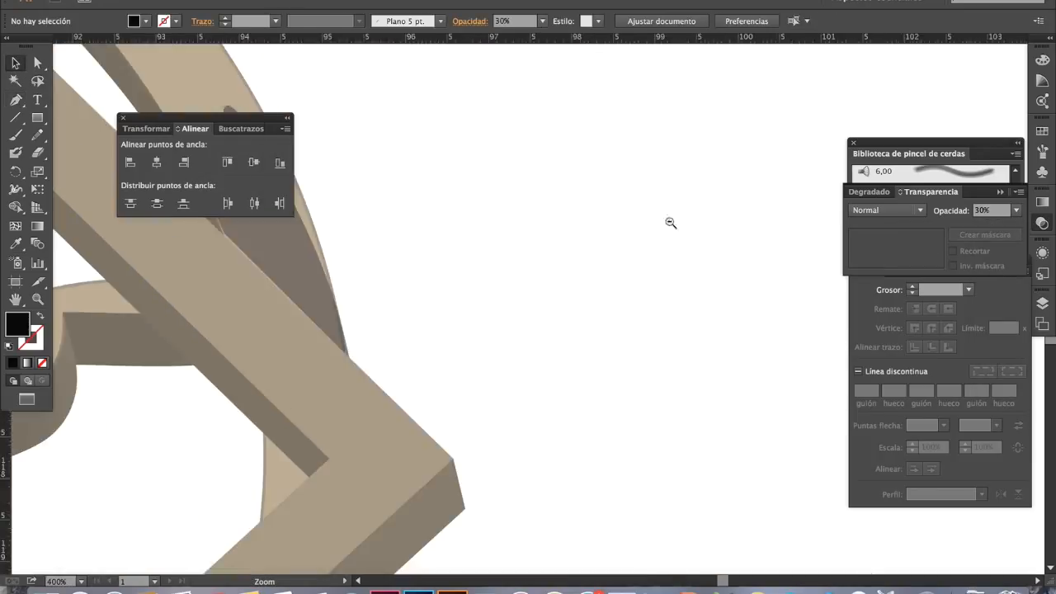
{"action": "left_click", "coordinate": [577, 238], "text": "alt+super"}
{"action": "left_click", "coordinate": [544, 255], "text": "alt+super"}
{"action": "left_click", "coordinate": [530, 293], "text": "alt+super"}
{"action": "scroll", "coordinate": [528, 298], "scroll_direction": "down", "scroll_amount": 10}
{"action": "scroll", "coordinate": [528, 299], "scroll_direction": "left", "scroll_amount": 10}
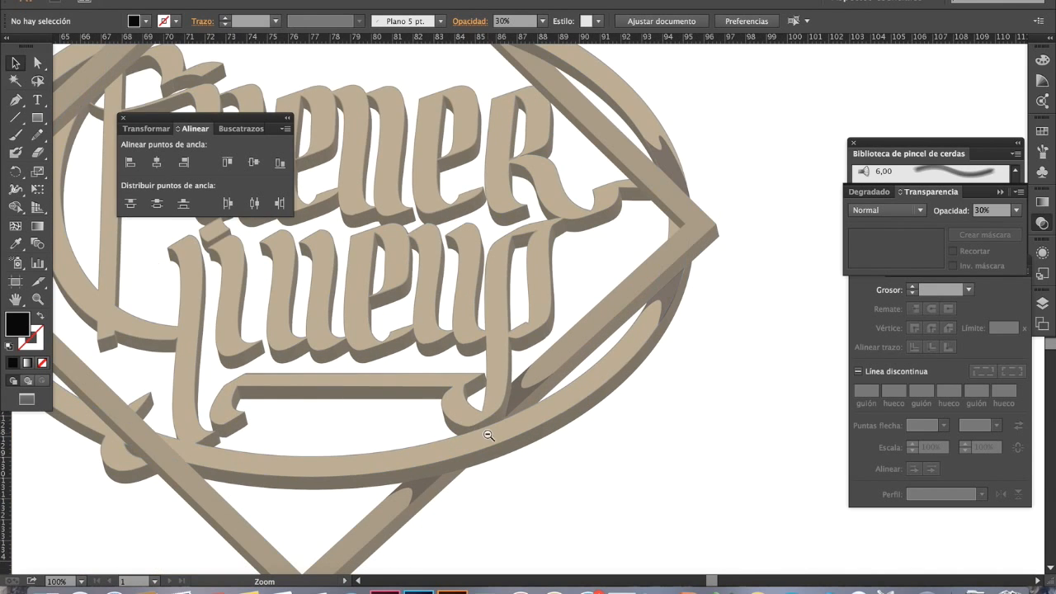
{"action": "left_click", "coordinate": [488, 435], "text": "alt+super"}
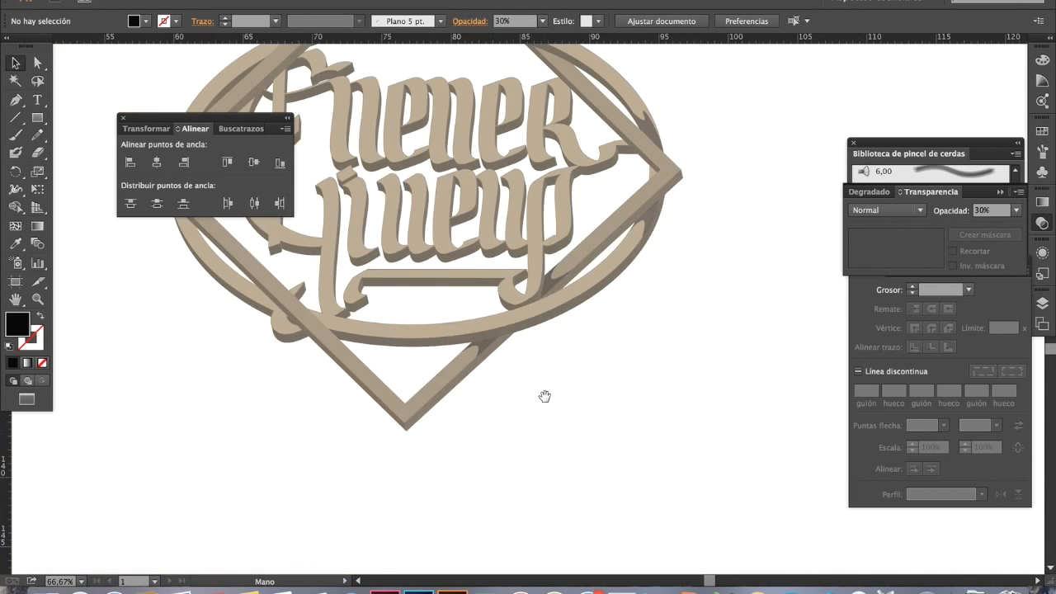
{"action": "left_click_drag", "start_coordinate": [544, 395], "coordinate": [627, 426]}
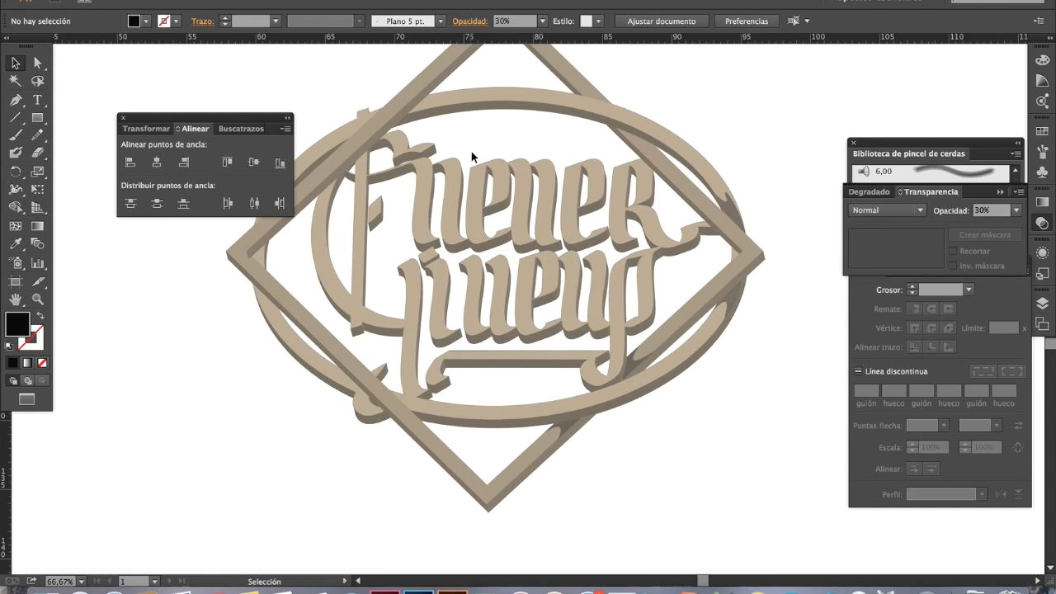
{"action": "scroll", "coordinate": [463, 194], "scroll_direction": "down", "scroll_amount": 1}
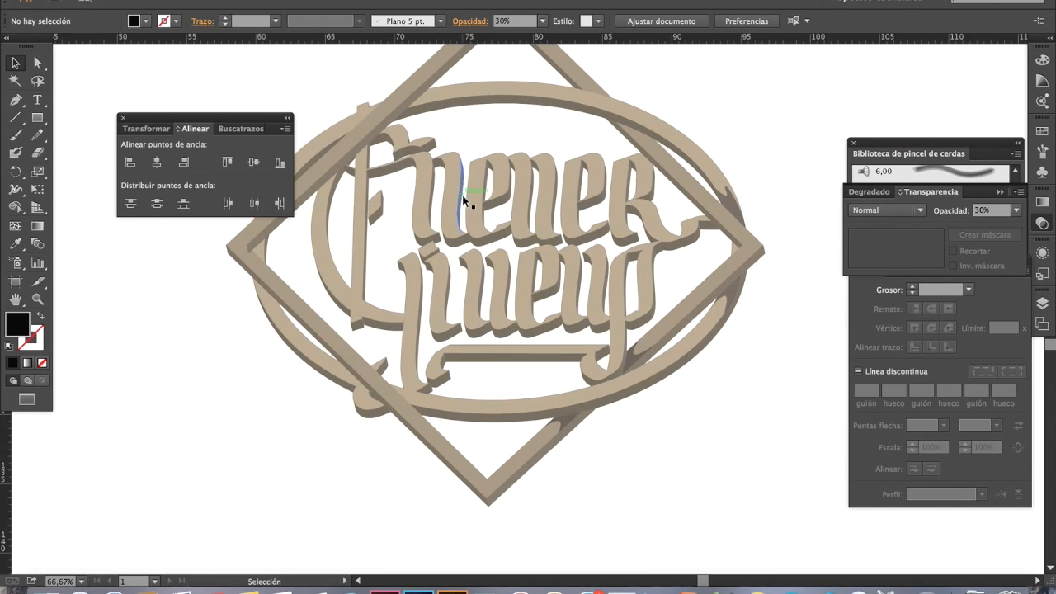
{"action": "scroll", "coordinate": [464, 195], "scroll_direction": "up", "scroll_amount": 5}
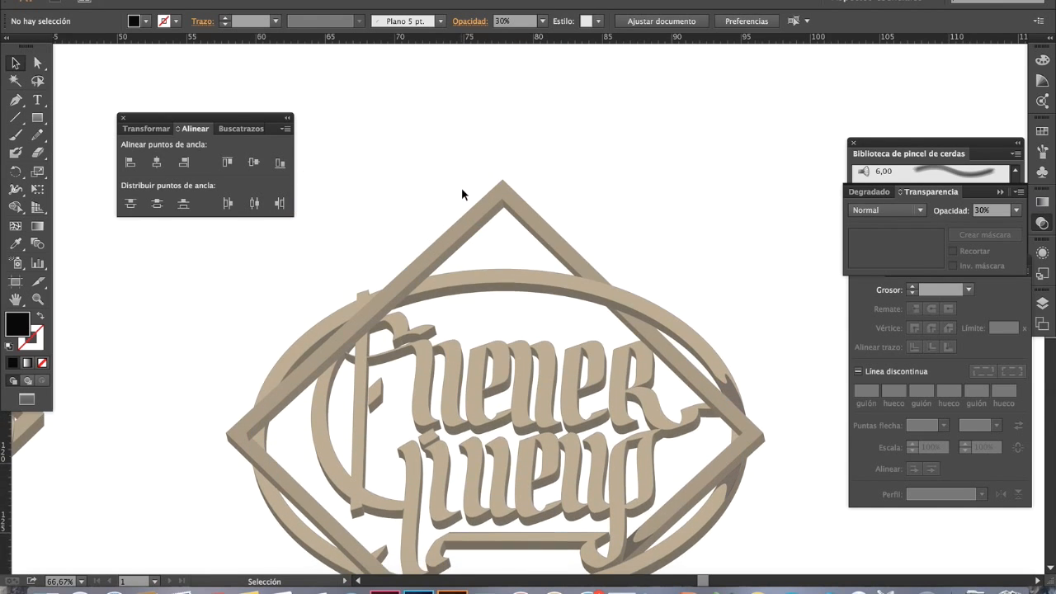
{"action": "scroll", "coordinate": [465, 194], "scroll_direction": "down", "scroll_amount": 3}
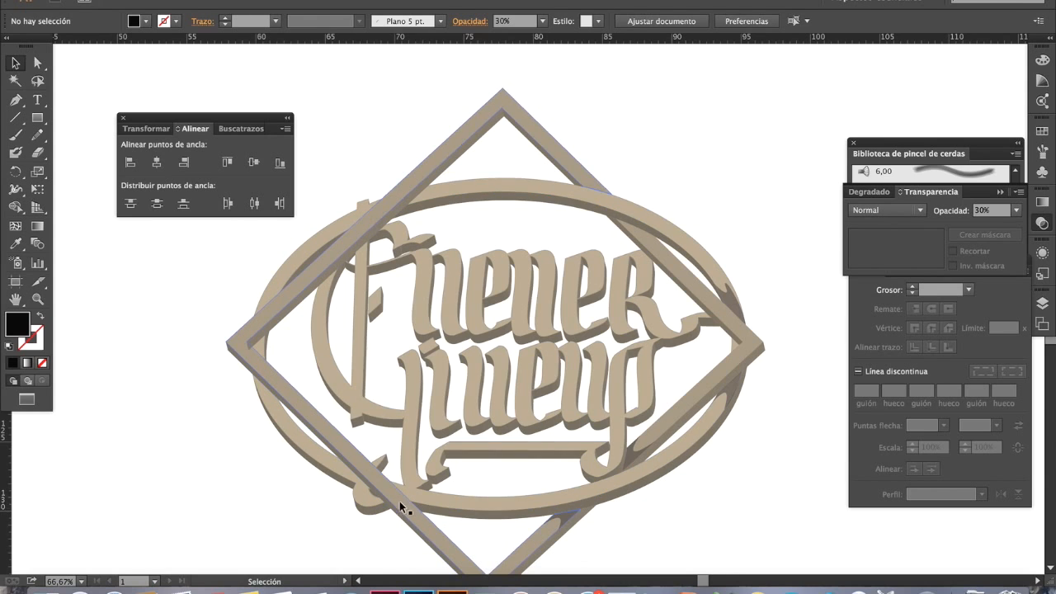
- Compare the shaded logo with the other version of the logo beside it on the artboard
{"action": "key", "text": "space"}
{"action": "key", "text": "super+minus"}
{"action": "key", "text": "super+minus"}
{"action": "left_click_drag", "start_coordinate": [436, 372], "coordinate": [543, 381]}
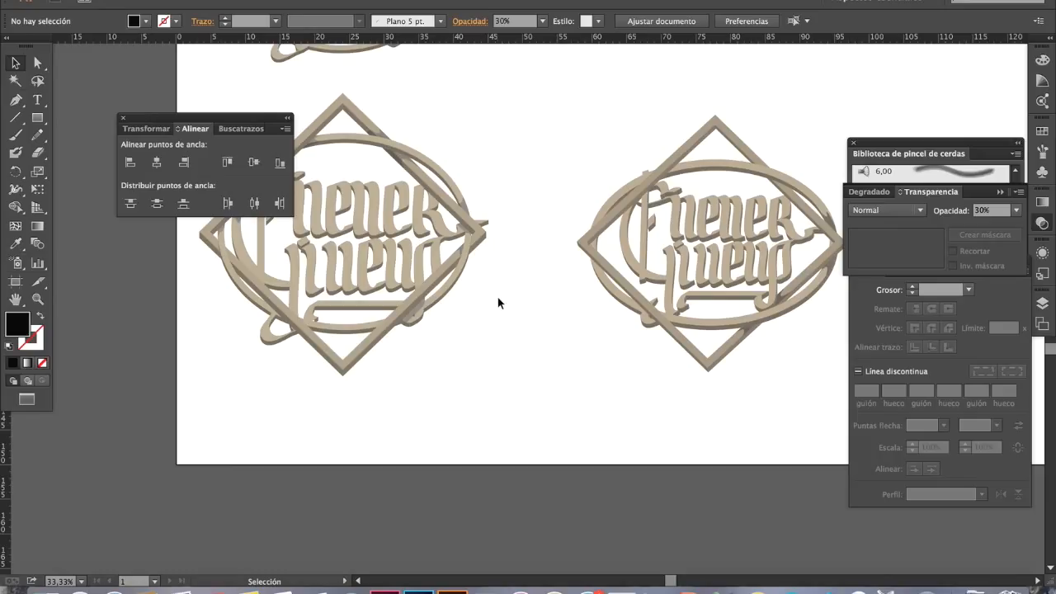
{"action": "left_click_drag", "start_coordinate": [635, 289], "coordinate": [591, 301]}
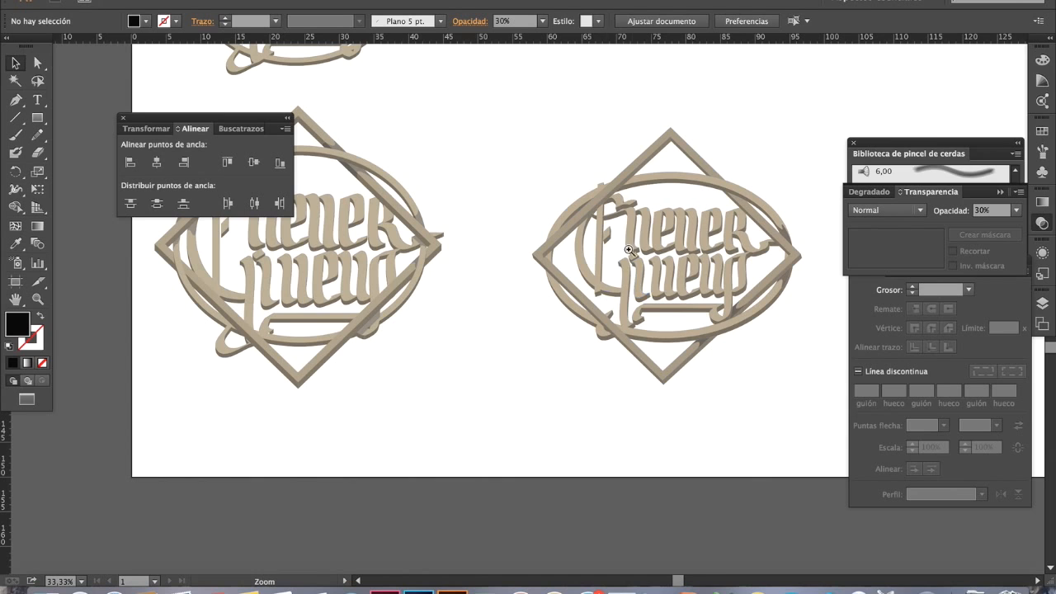
{"action": "key", "text": "super+space"}
{"action": "left_click_drag", "start_coordinate": [508, 351], "coordinate": [665, 369]}
{"action": "left_click_drag", "start_coordinate": [404, 169], "coordinate": [735, 471]}
{"action": "left_click_drag", "start_coordinate": [691, 417], "coordinate": [713, 463]}
{"action": "scroll", "coordinate": [713, 462], "scroll_direction": "right", "scroll_amount": 10}
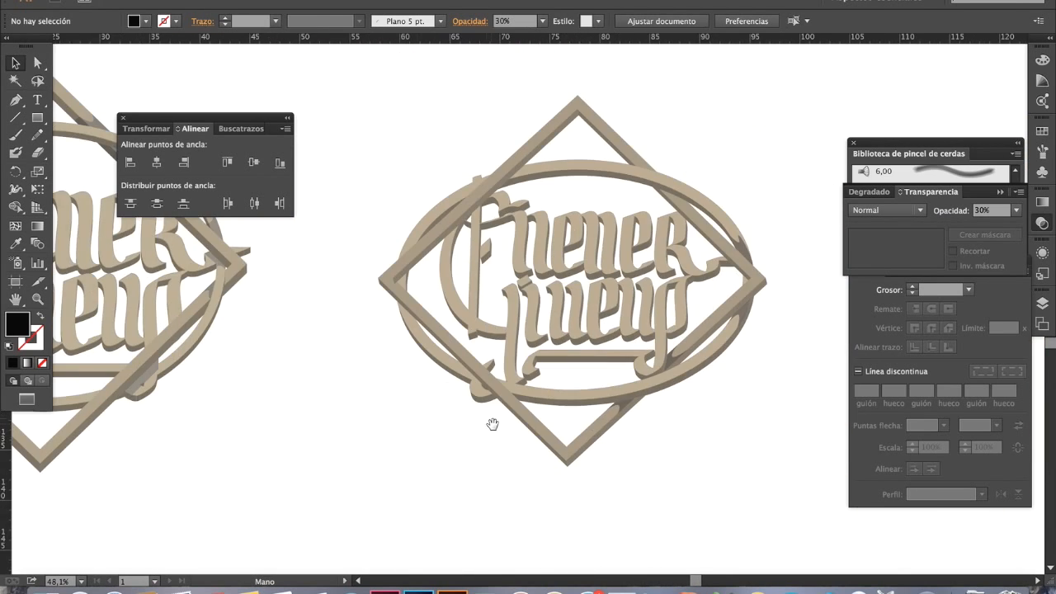
{"action": "left_click_drag", "start_coordinate": [492, 424], "coordinate": [479, 401]}
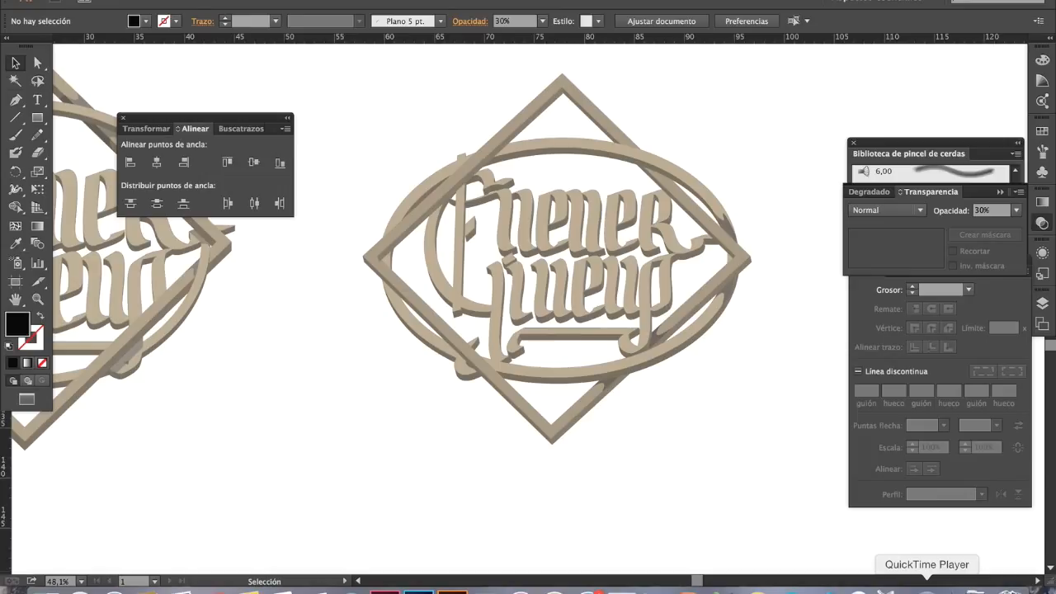
{"action": "key", "text": "Tab"}
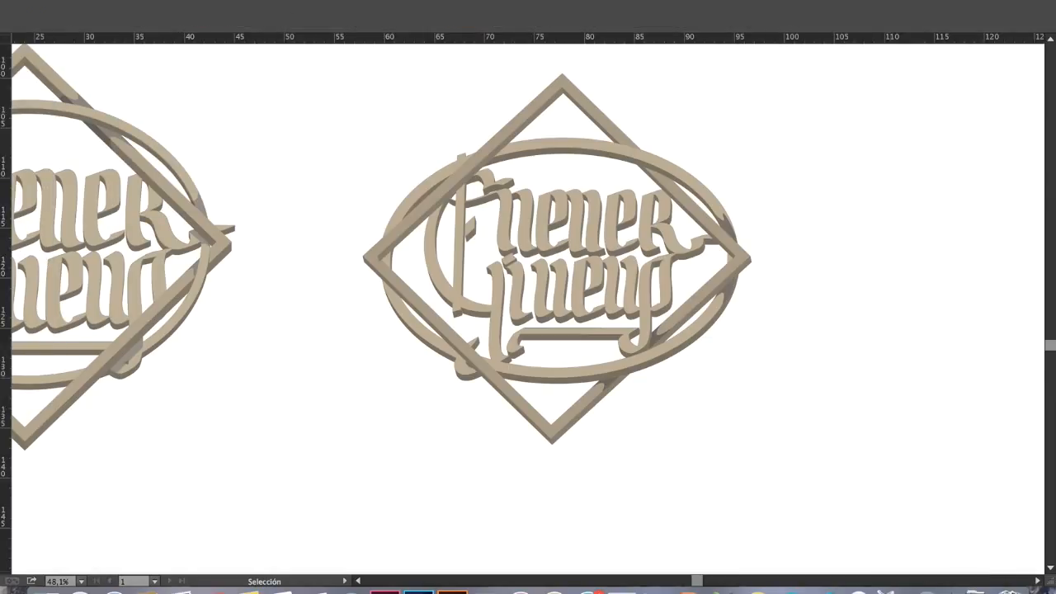
{"action": "left_click", "coordinate": [83, 1]}
{"action": "left_click", "coordinate": [91, 87]}
{"action": "left_click", "coordinate": [293, 226]}
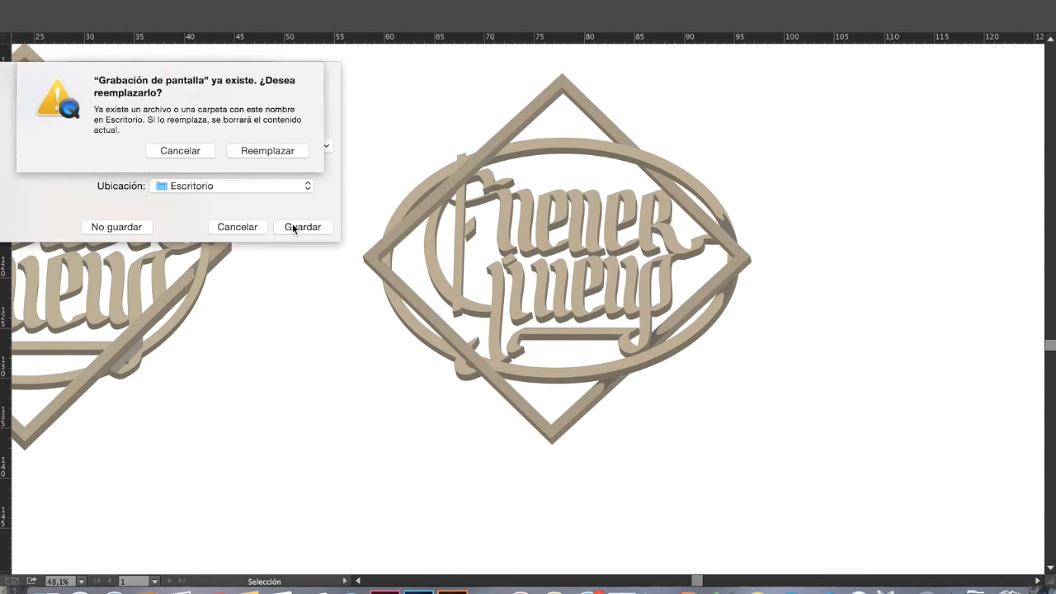